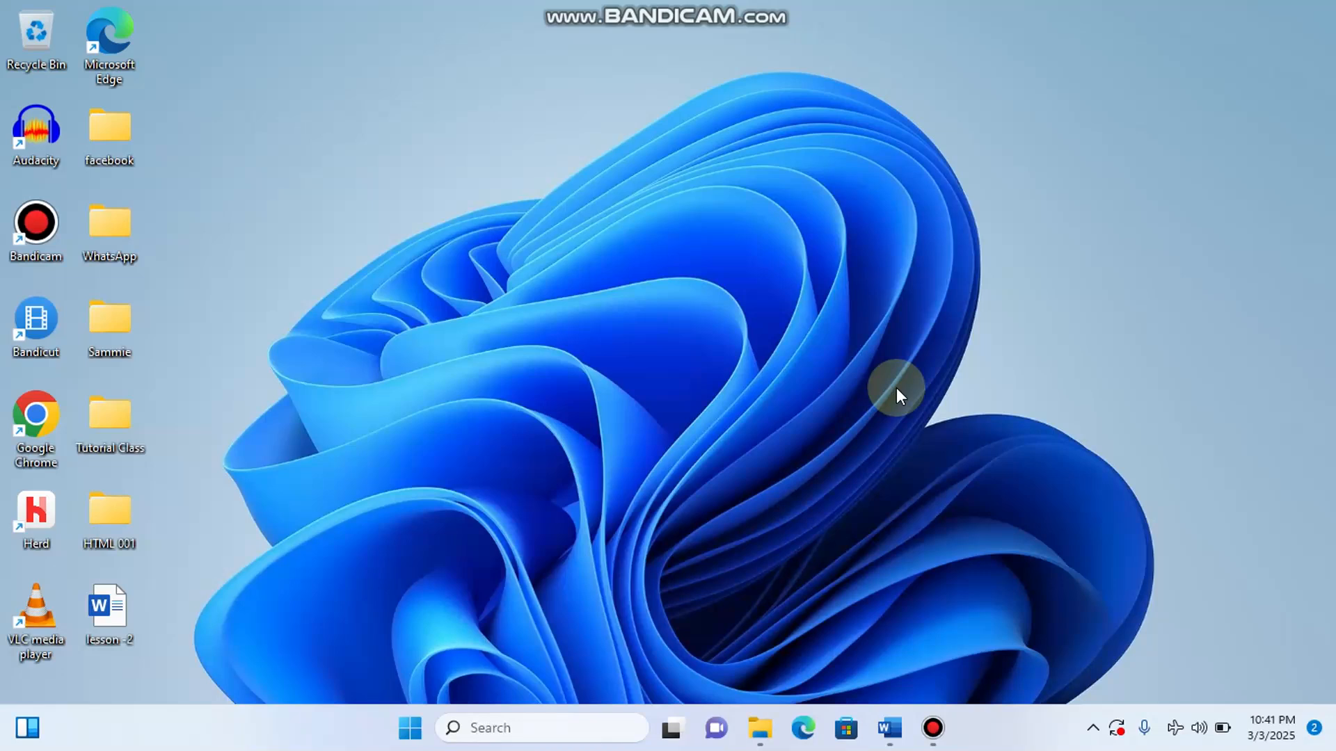
Switch to the open Word document and highlight the whole sentence "The Quick Brown fox jumps over the Lazy Dog".
{"action": "left_click", "coordinate": [889, 727]}
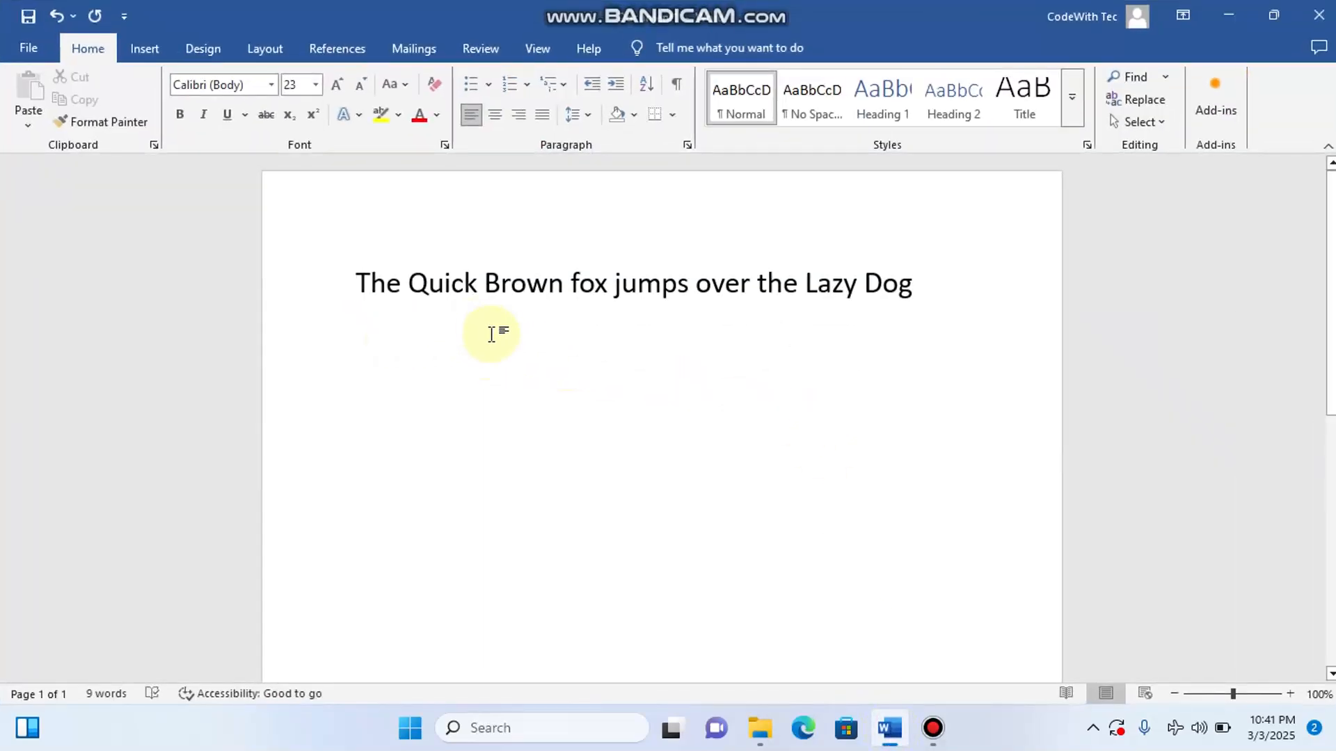
{"action": "left_click", "coordinate": [350, 284]}
{"action": "left_click_drag", "start_coordinate": [379, 283], "coordinate": [913, 287]}
{"action": "left_click", "coordinate": [914, 287]}
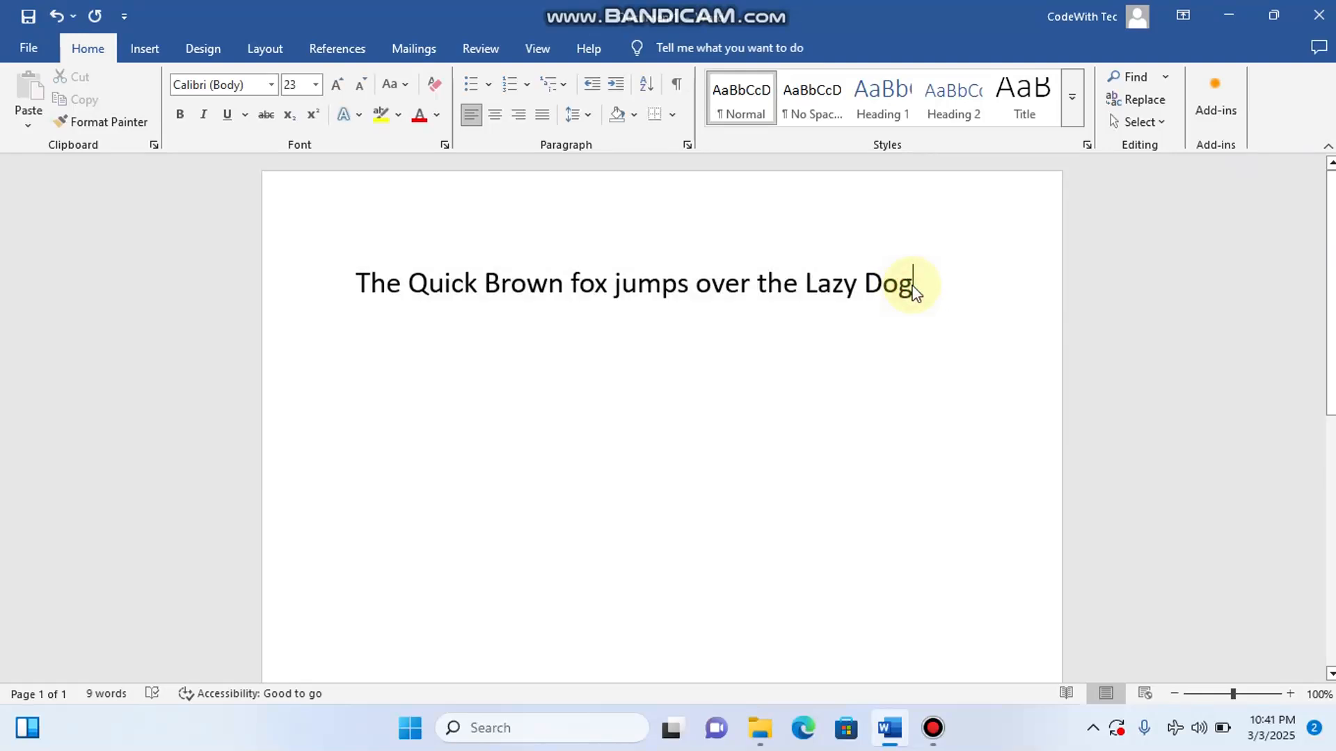
{"action": "left_click", "coordinate": [345, 279]}
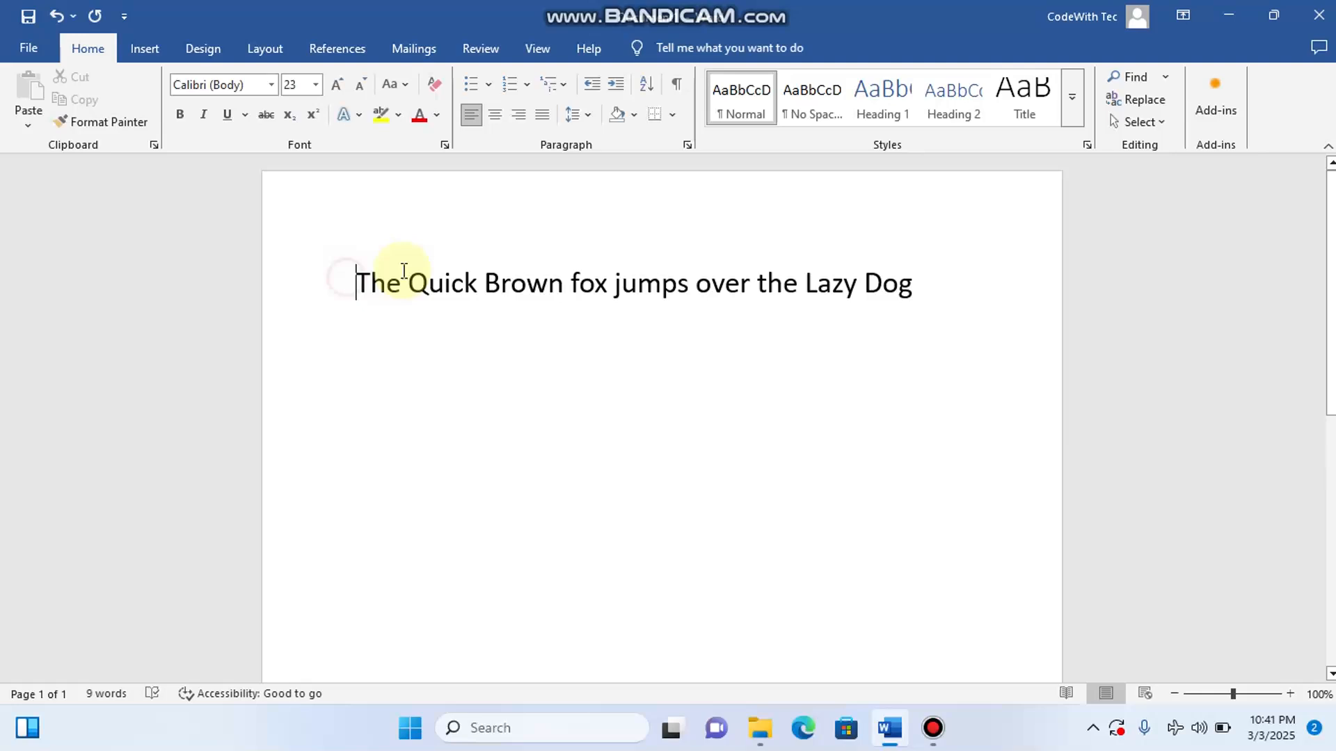
{"action": "left_click_drag", "start_coordinate": [404, 271], "coordinate": [928, 307]}
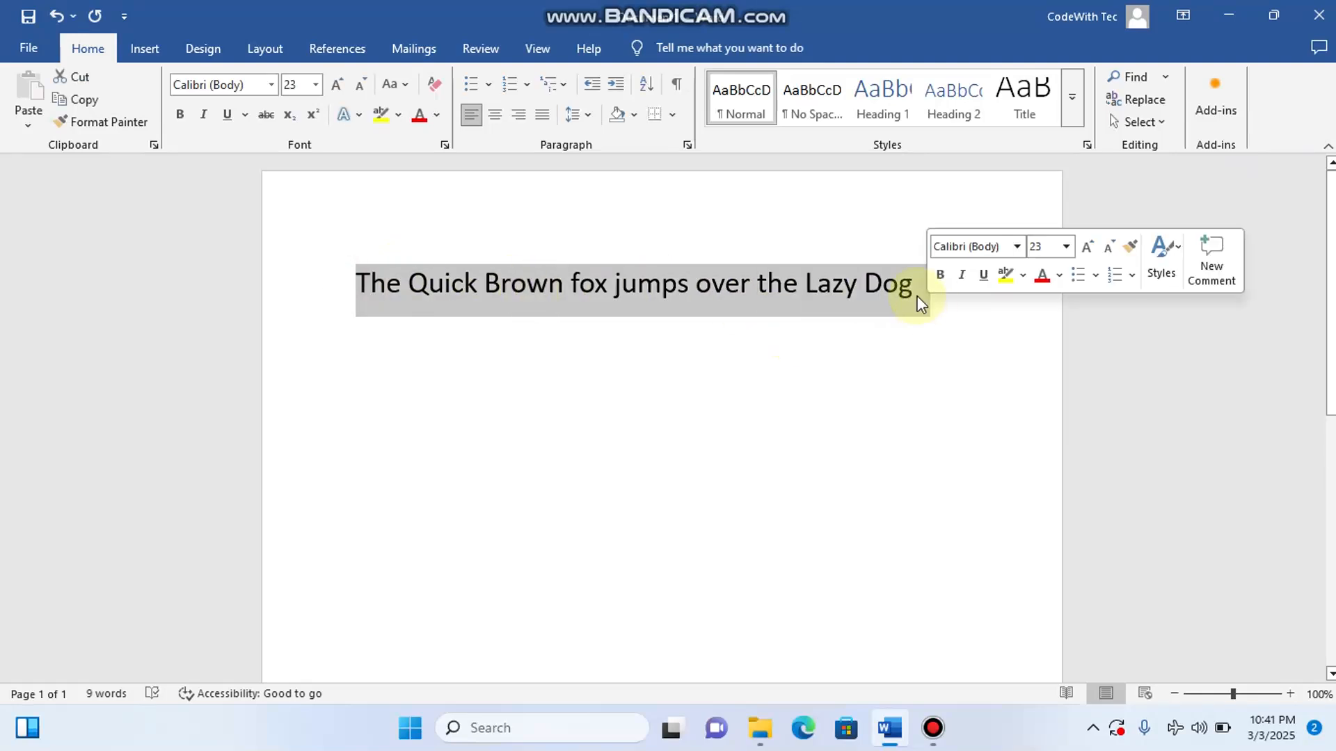
{"action": "left_click", "coordinate": [912, 278]}
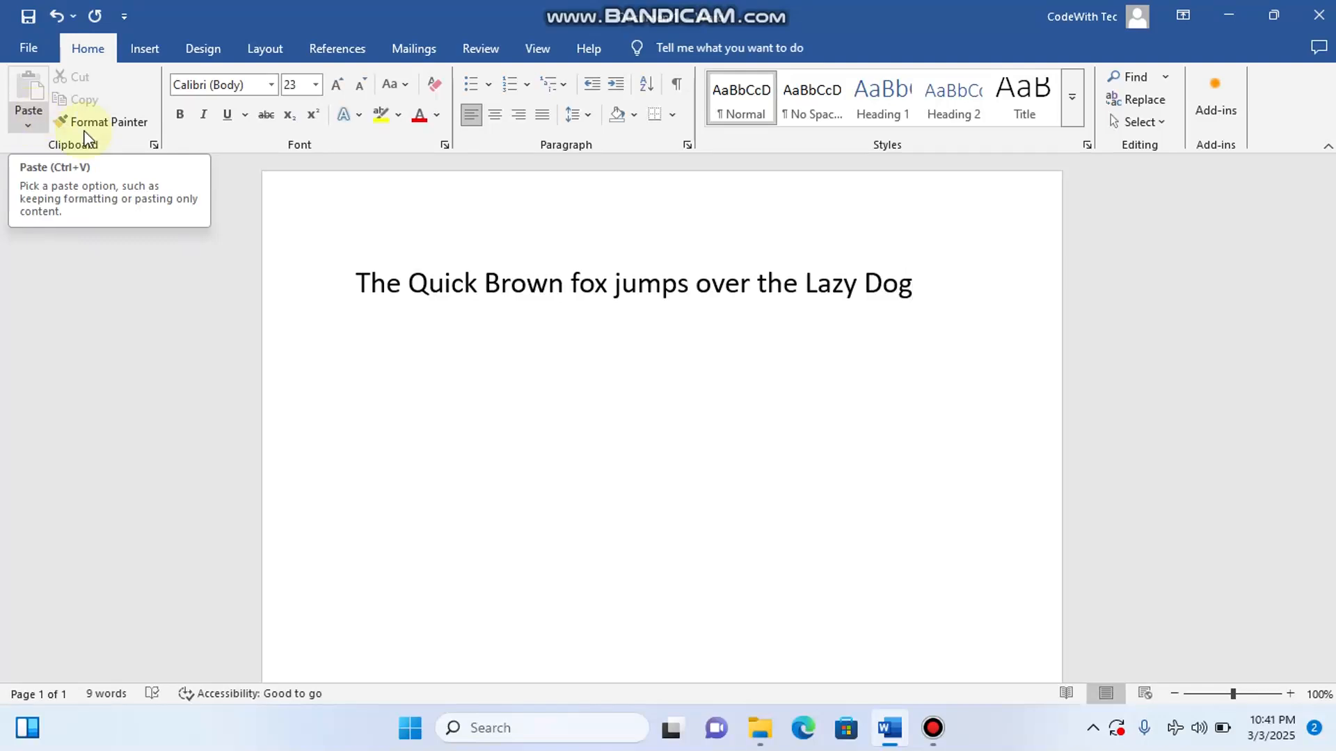
Copy "The Quick Brown" from the sentence and paste it on a new line below.
{"action": "left_click", "coordinate": [350, 284]}
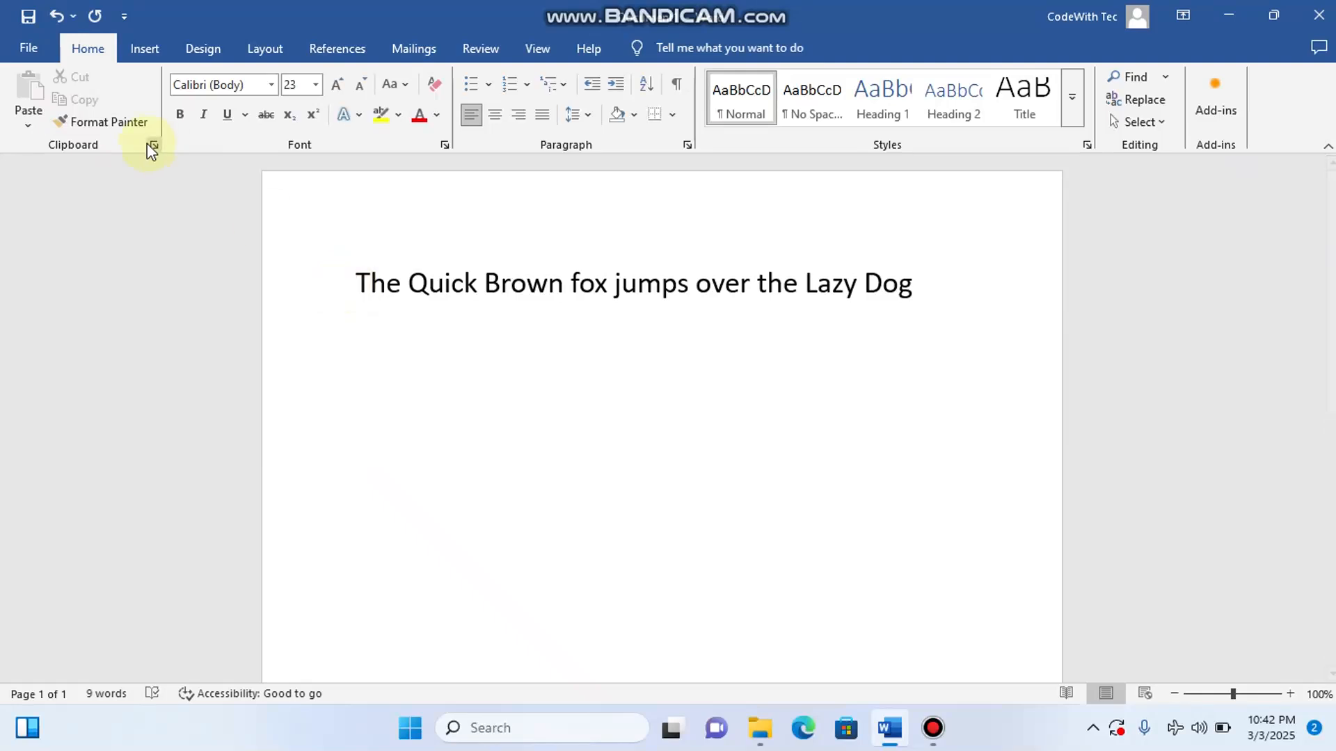
{"action": "left_click", "coordinate": [115, 125]}
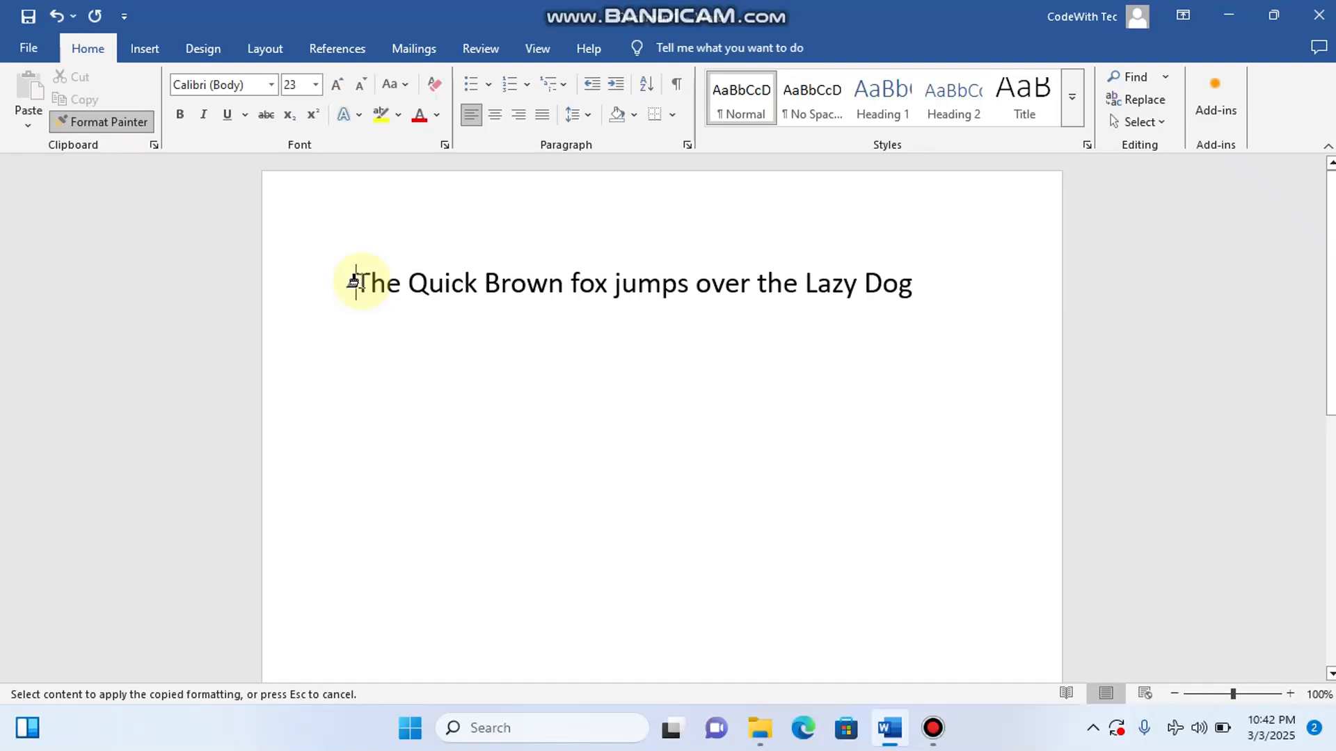
{"action": "left_click_drag", "start_coordinate": [353, 282], "coordinate": [537, 284]}
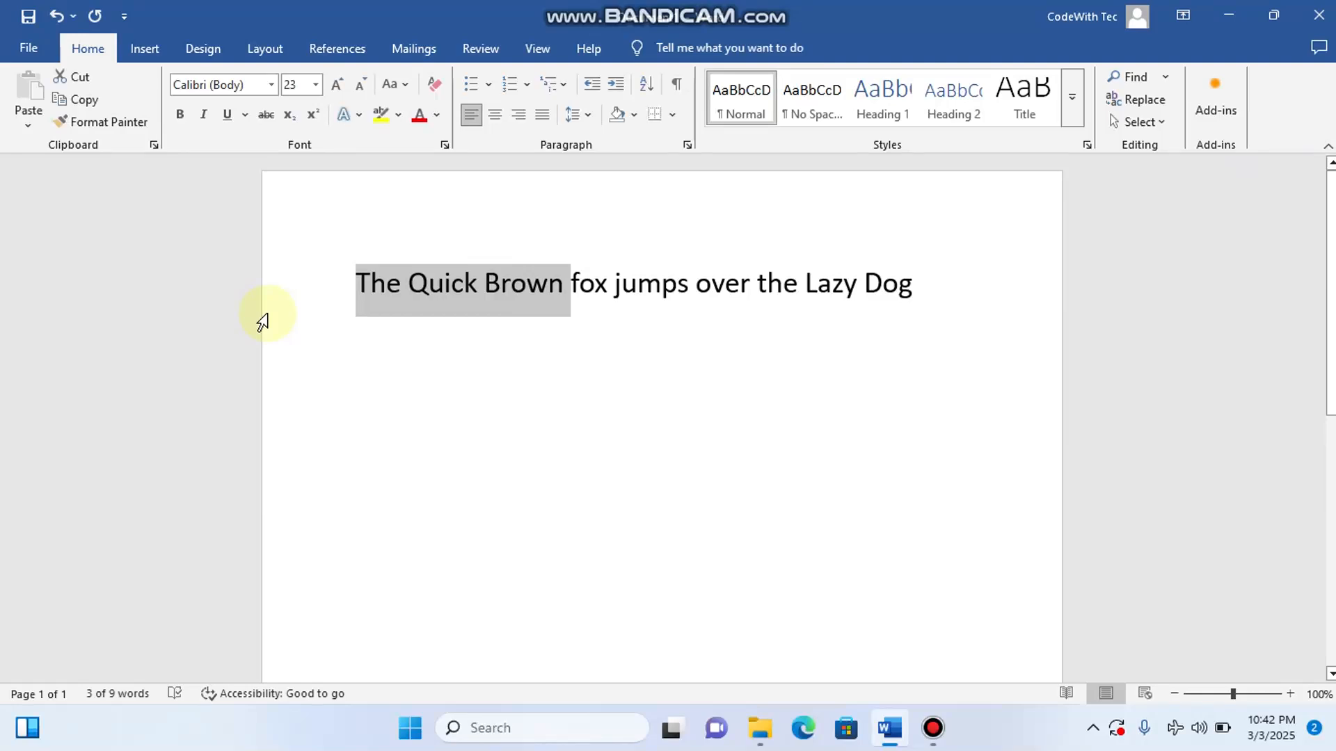
{"action": "left_click", "coordinate": [84, 101]}
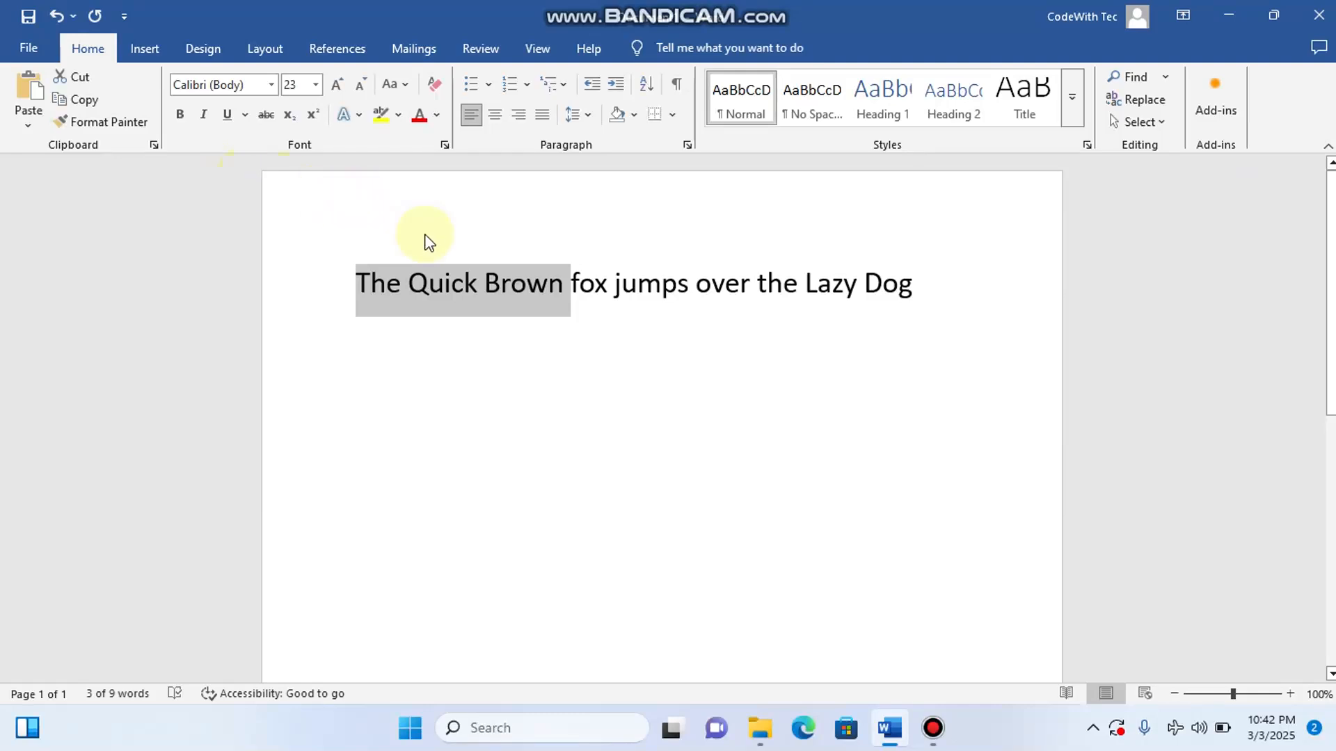
{"action": "left_click", "coordinate": [347, 297]}
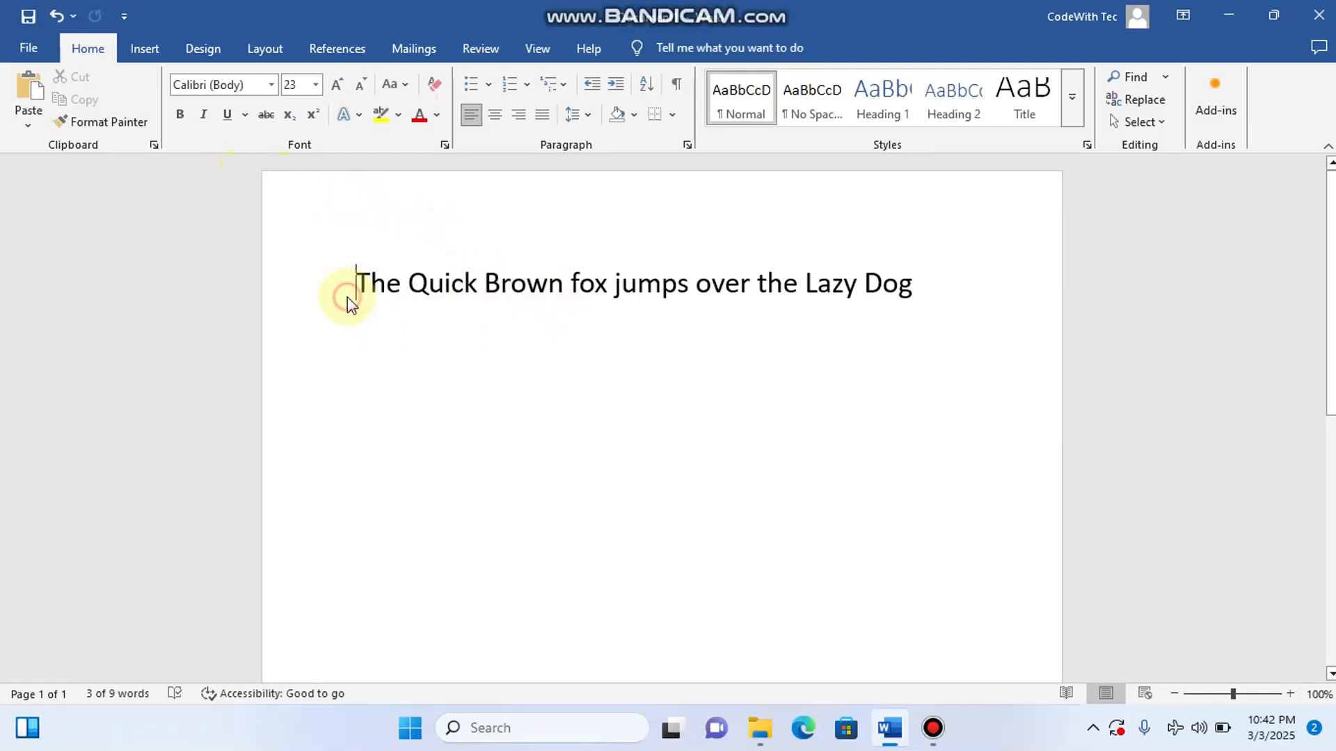
{"action": "left_click", "coordinate": [925, 284]}
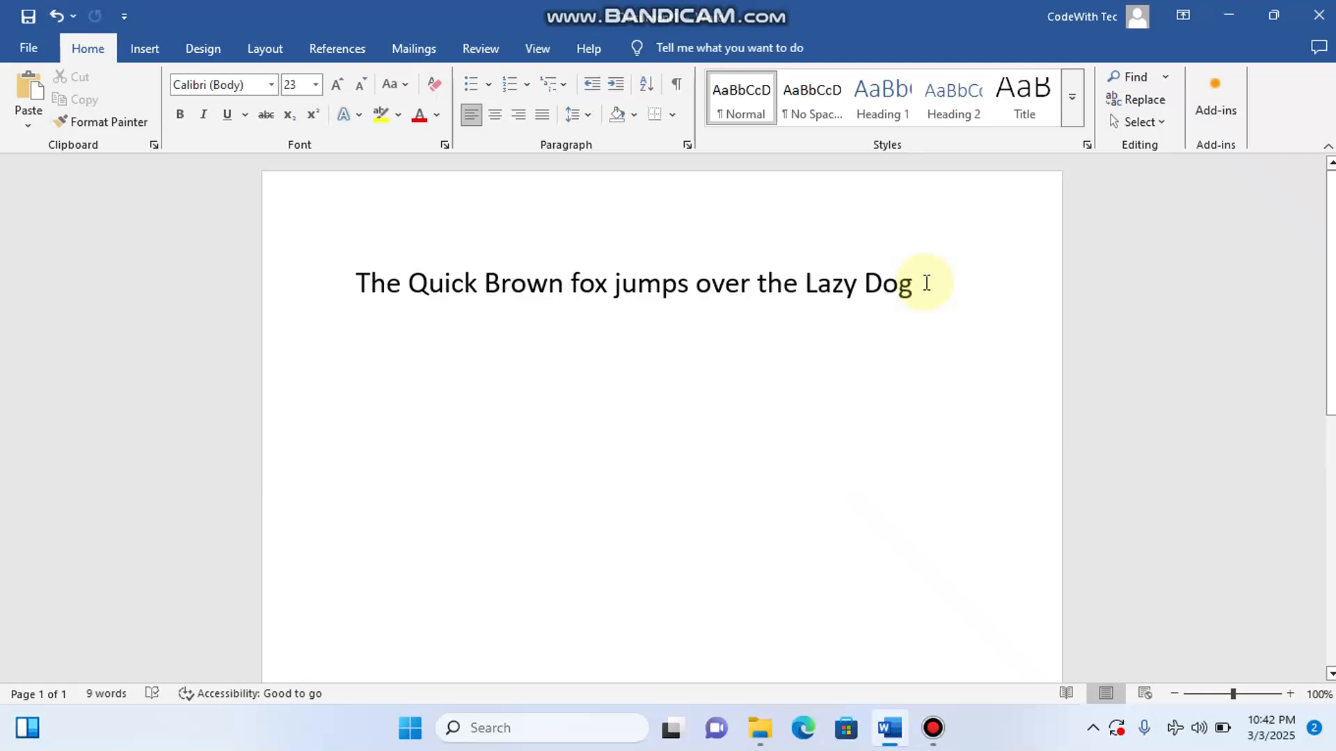
{"action": "key", "text": "Return"}
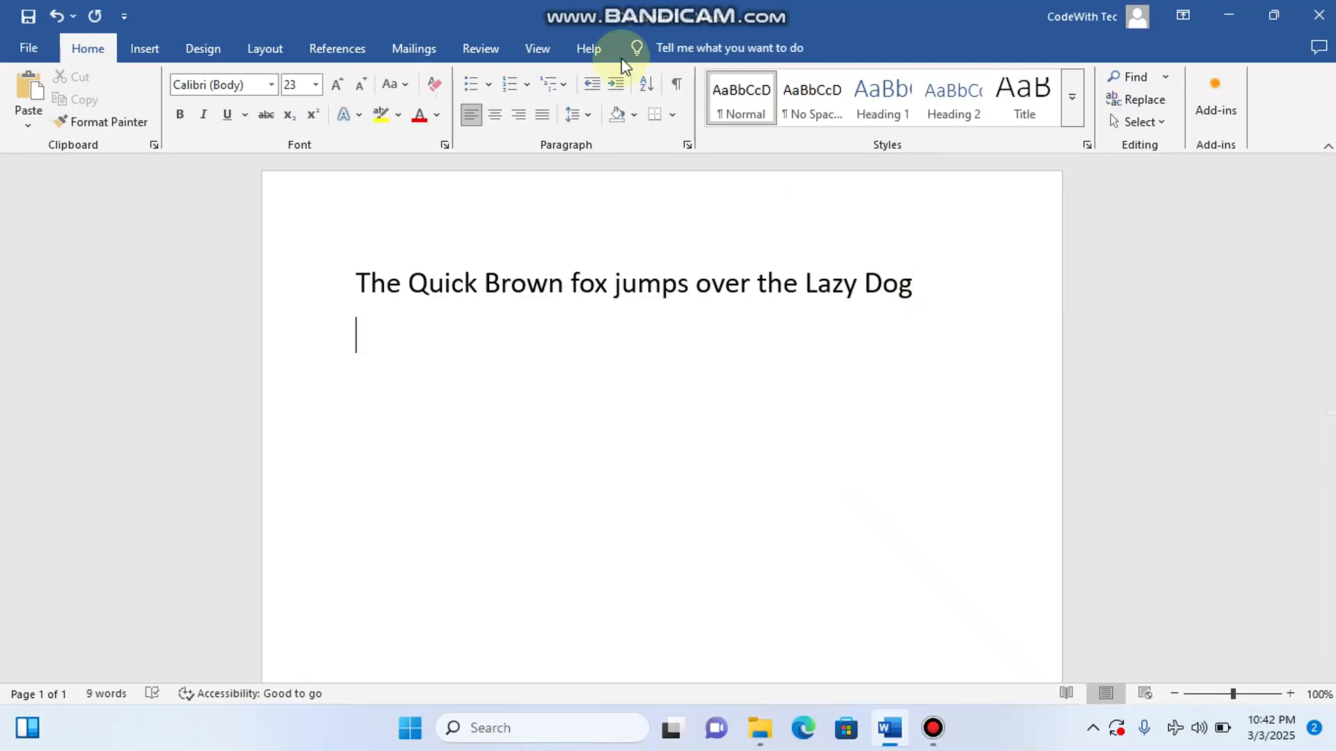
{"action": "left_click", "coordinate": [27, 89]}
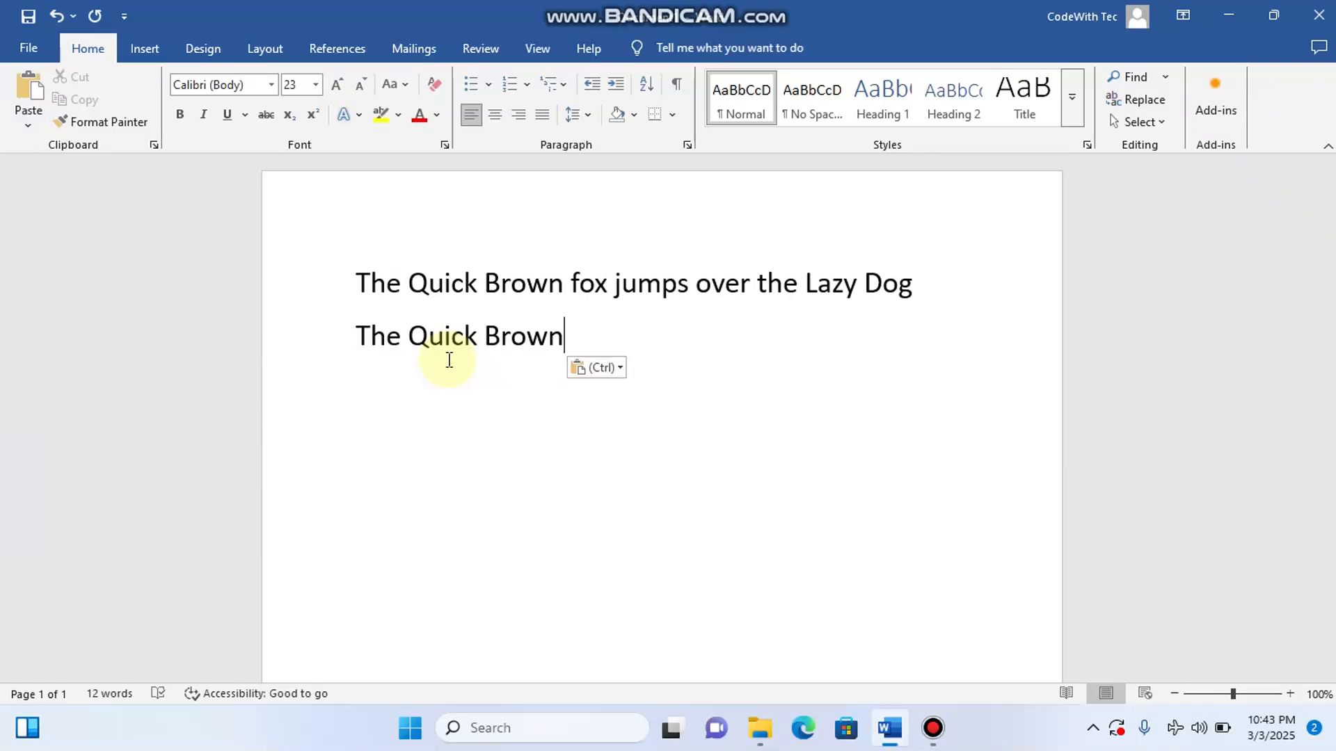
Leave a blank line below the pasted text and write "Copy this Text" and "Cut this Text" on separate lines.
{"action": "key", "text": "Return"}
{"action": "key", "text": "Return"}
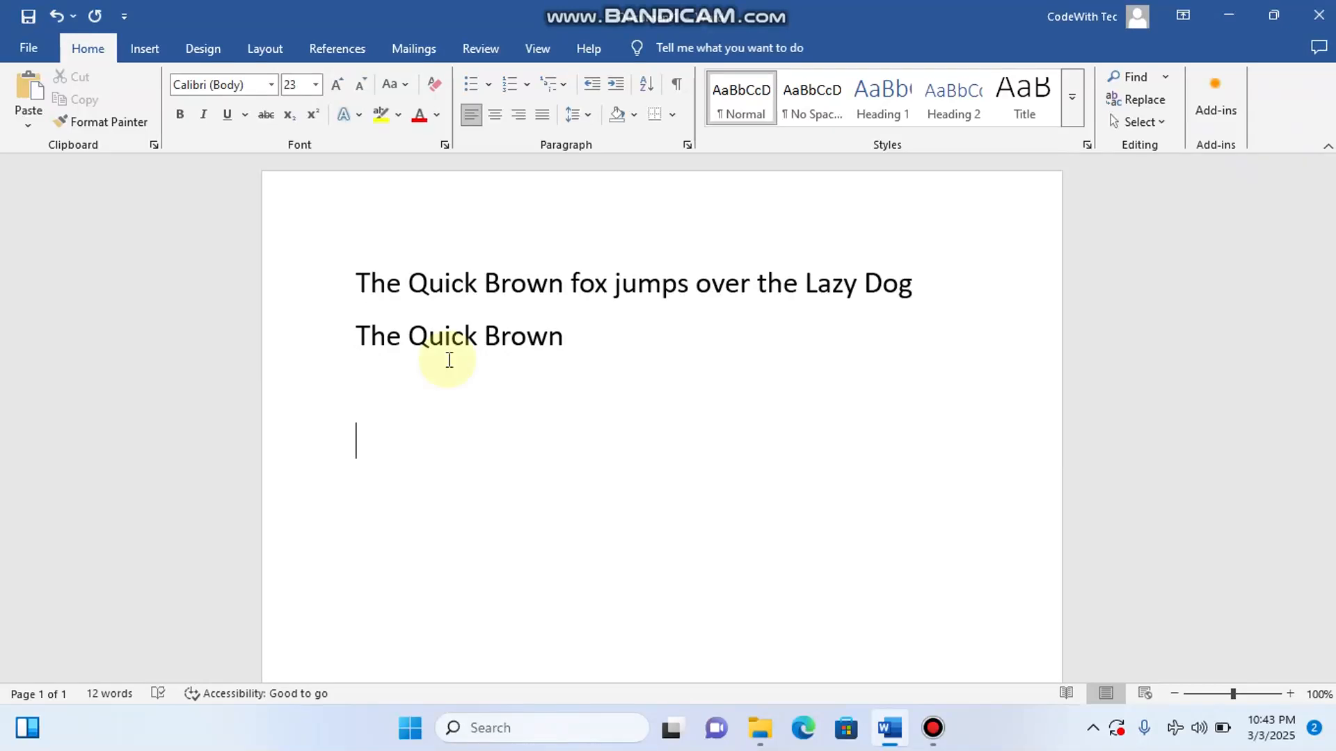
{"action": "type", "text": "Copy t"}
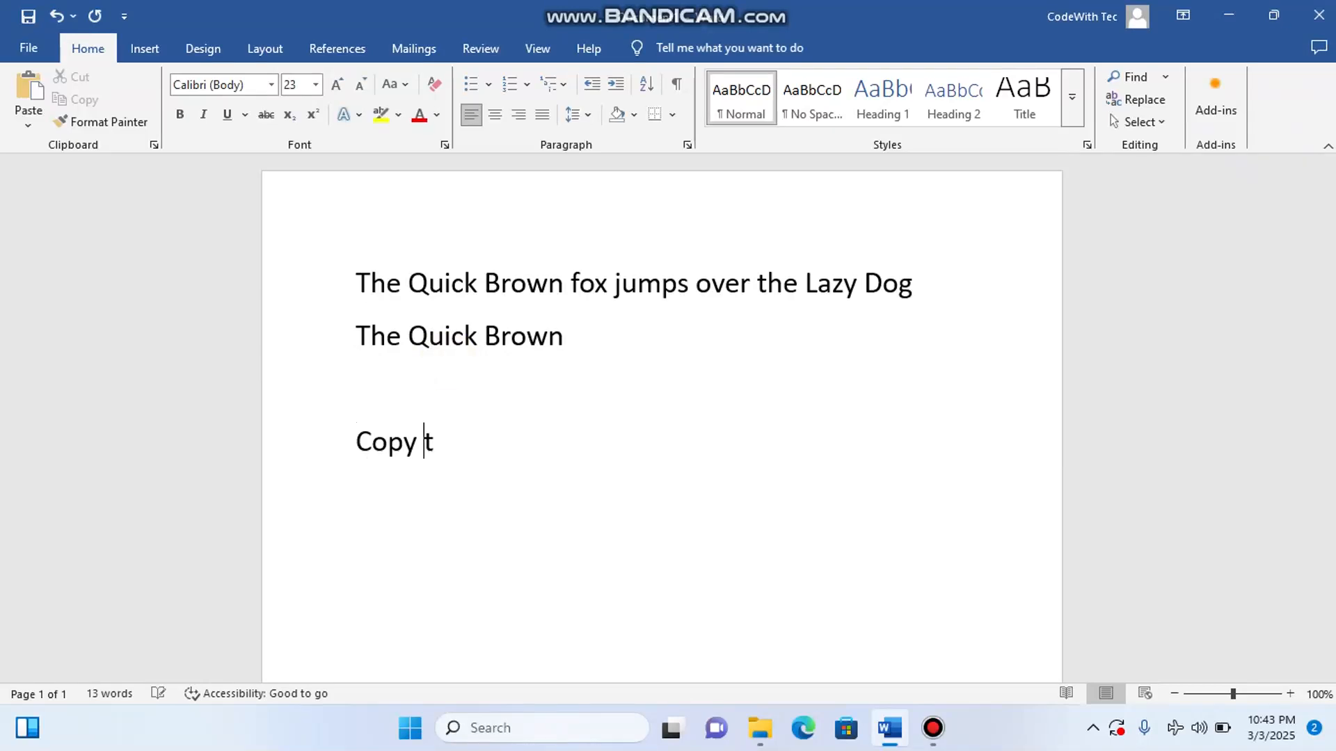
{"action": "type", "text": "his Text"}
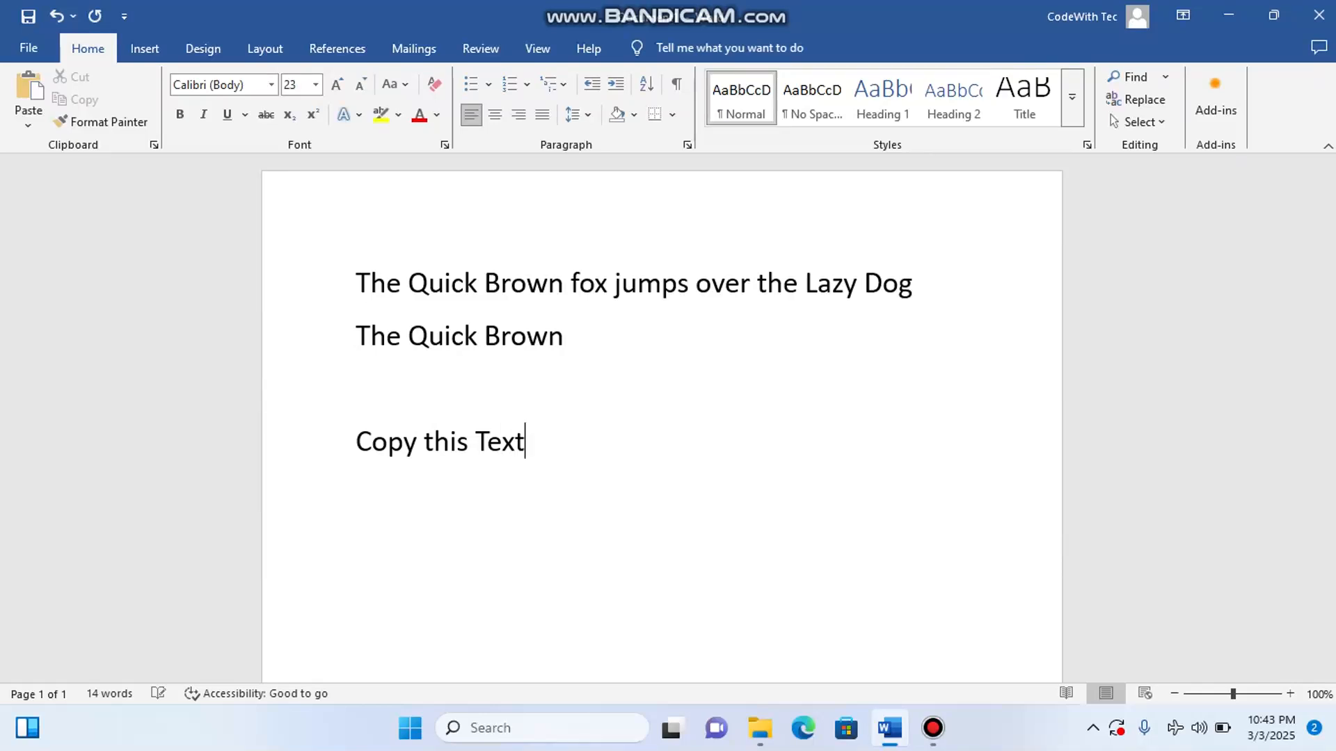
{"action": "key", "text": "Return"}
{"action": "type", "text": "Cut this "}
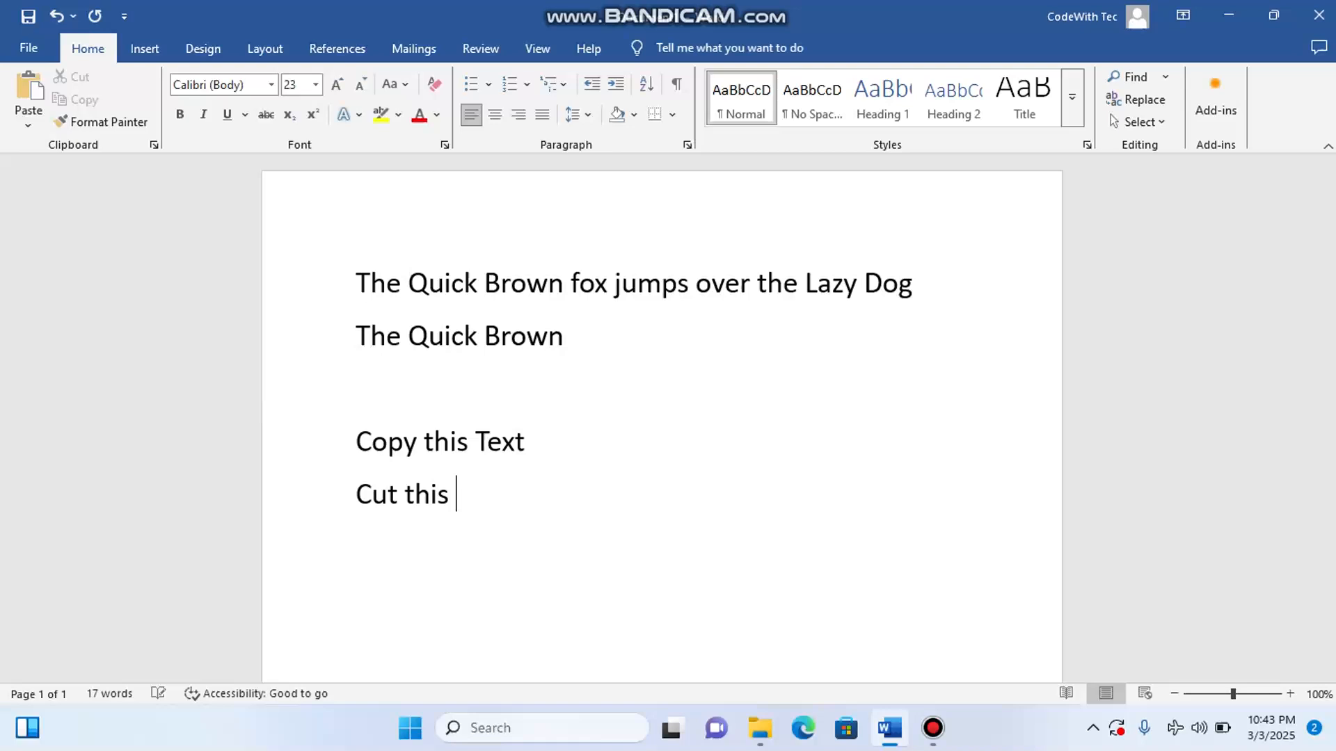
{"action": "type", "text": "Text"}
Copy the "Copy this Text" line and paste it three times, starting at the end of that same line.
{"action": "left_click", "coordinate": [354, 440]}
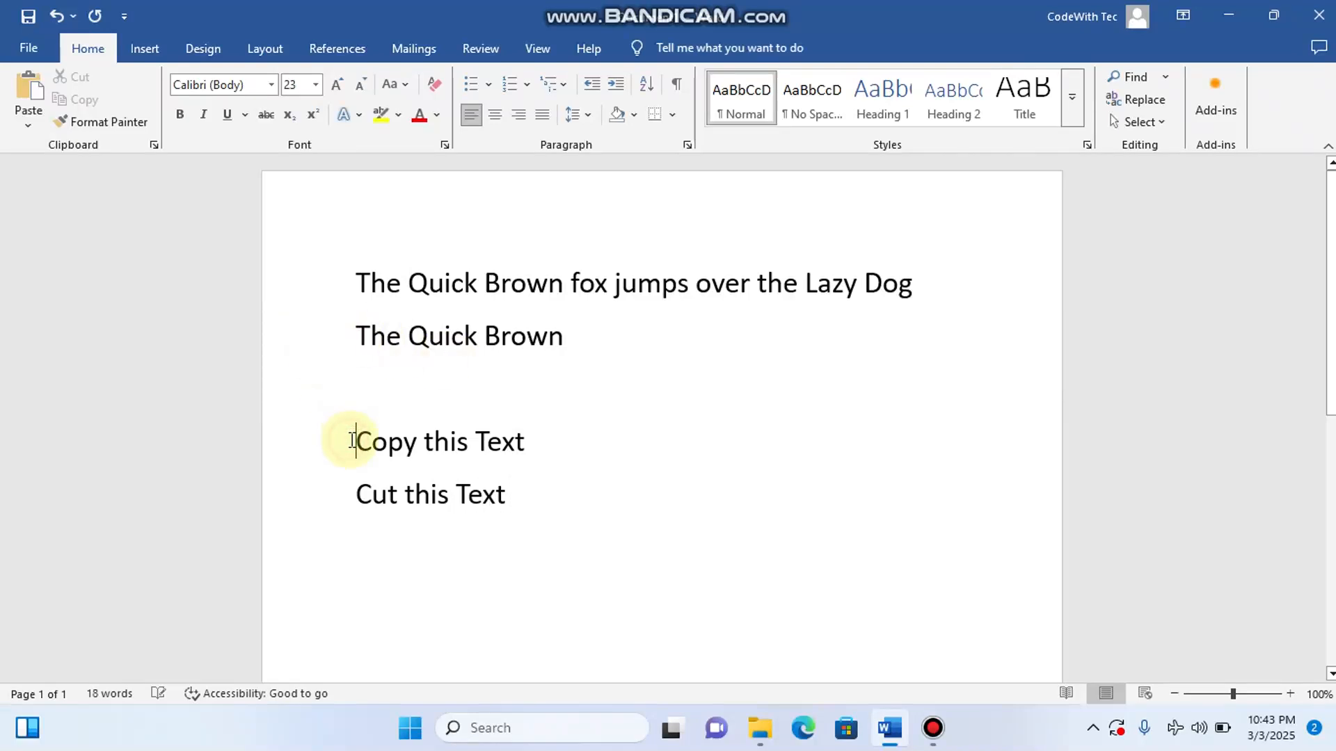
{"action": "left_click", "coordinate": [356, 494]}
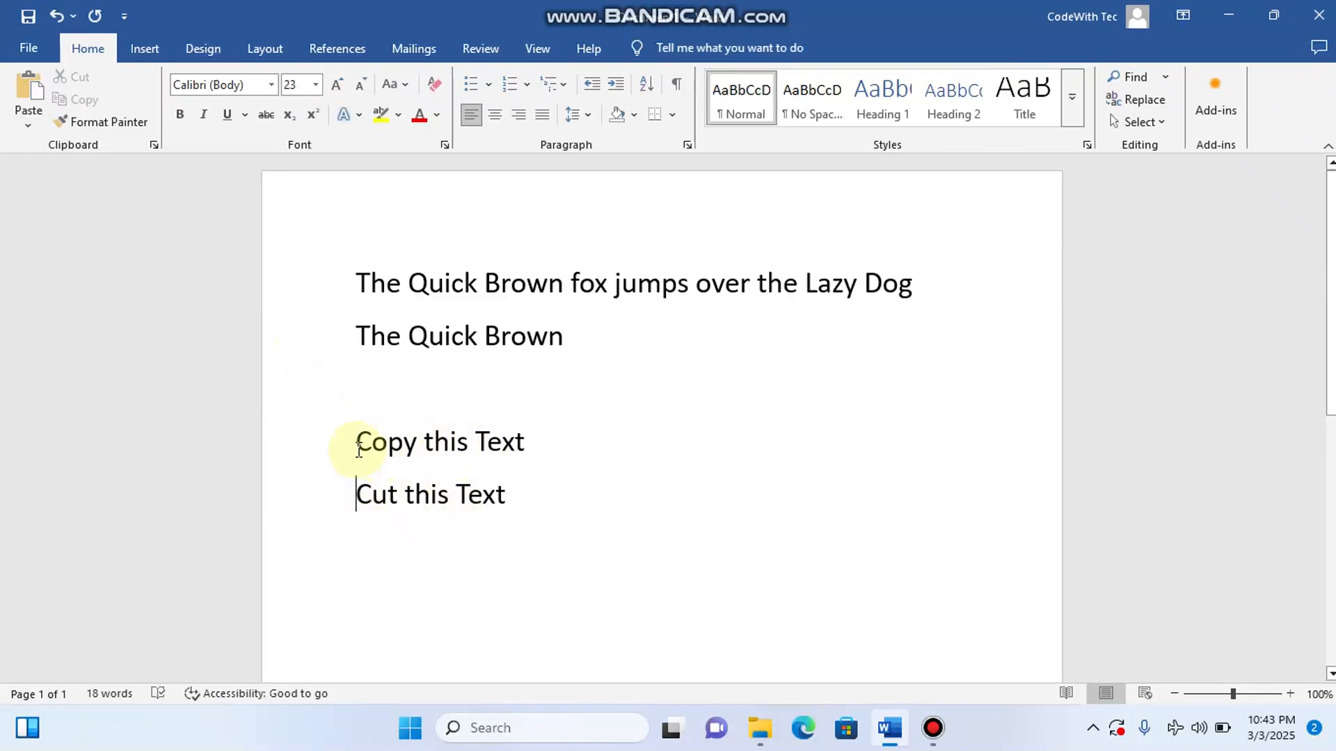
{"action": "left_click", "coordinate": [335, 449]}
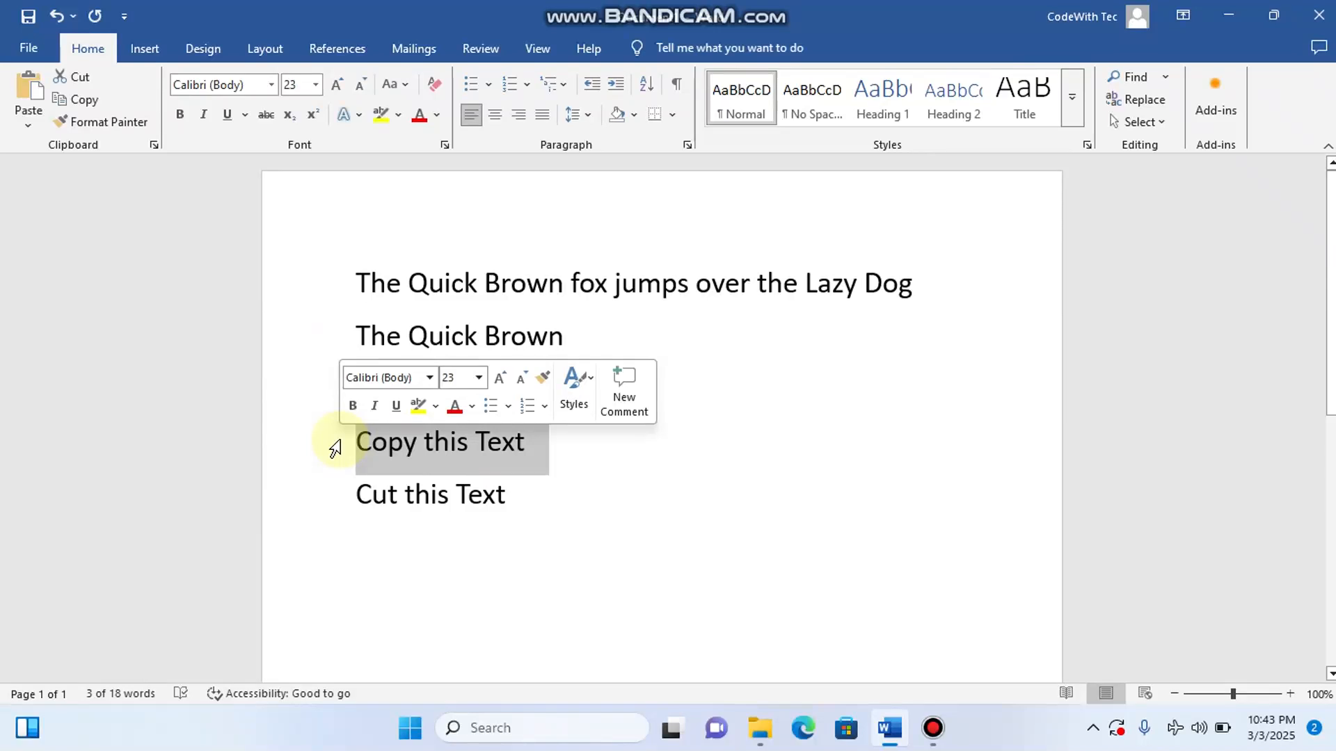
{"action": "left_click", "coordinate": [81, 100]}
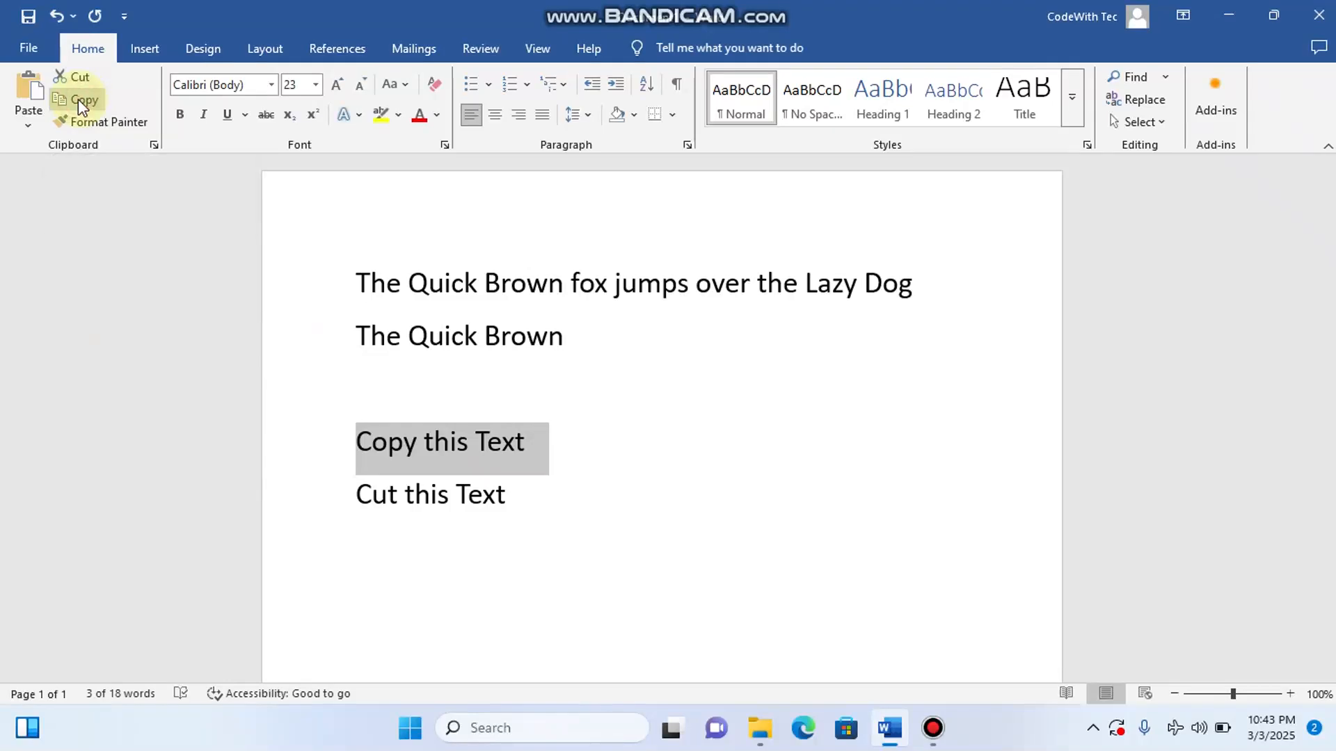
{"action": "left_click", "coordinate": [558, 448]}
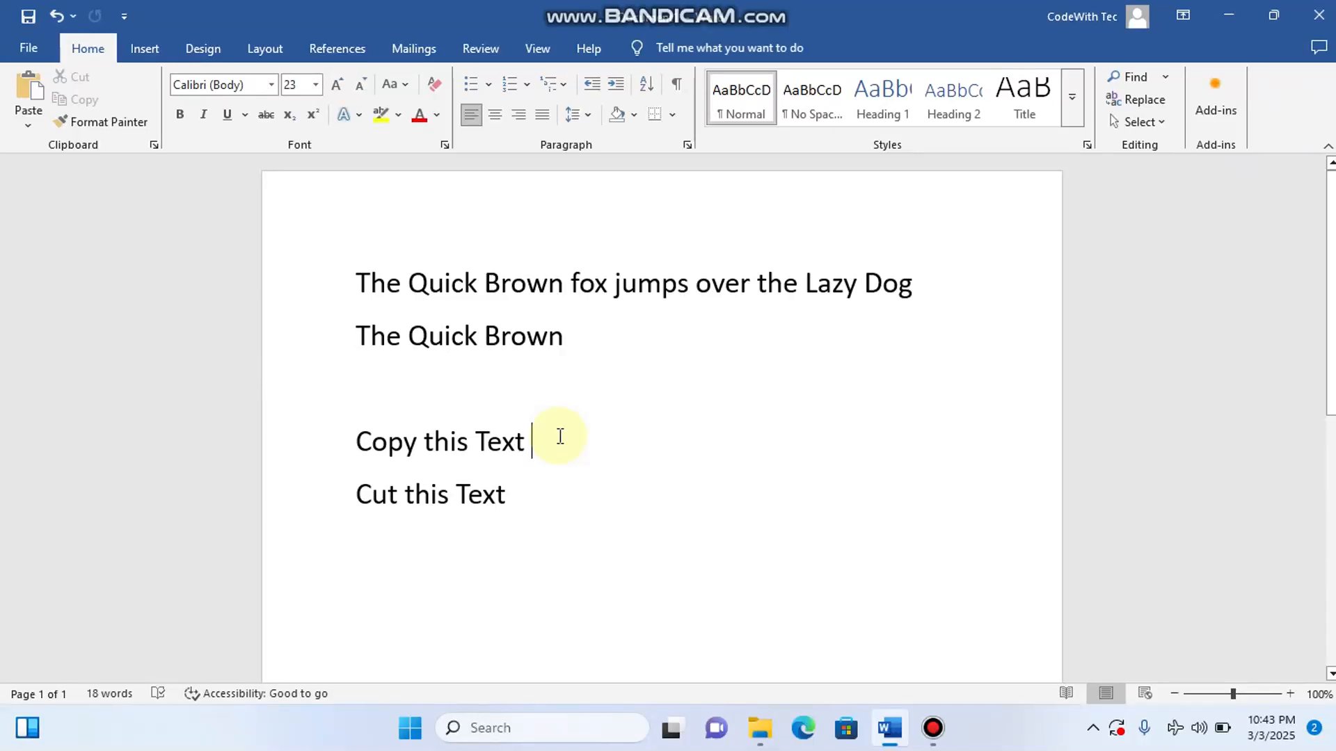
{"action": "left_click", "coordinate": [29, 87]}
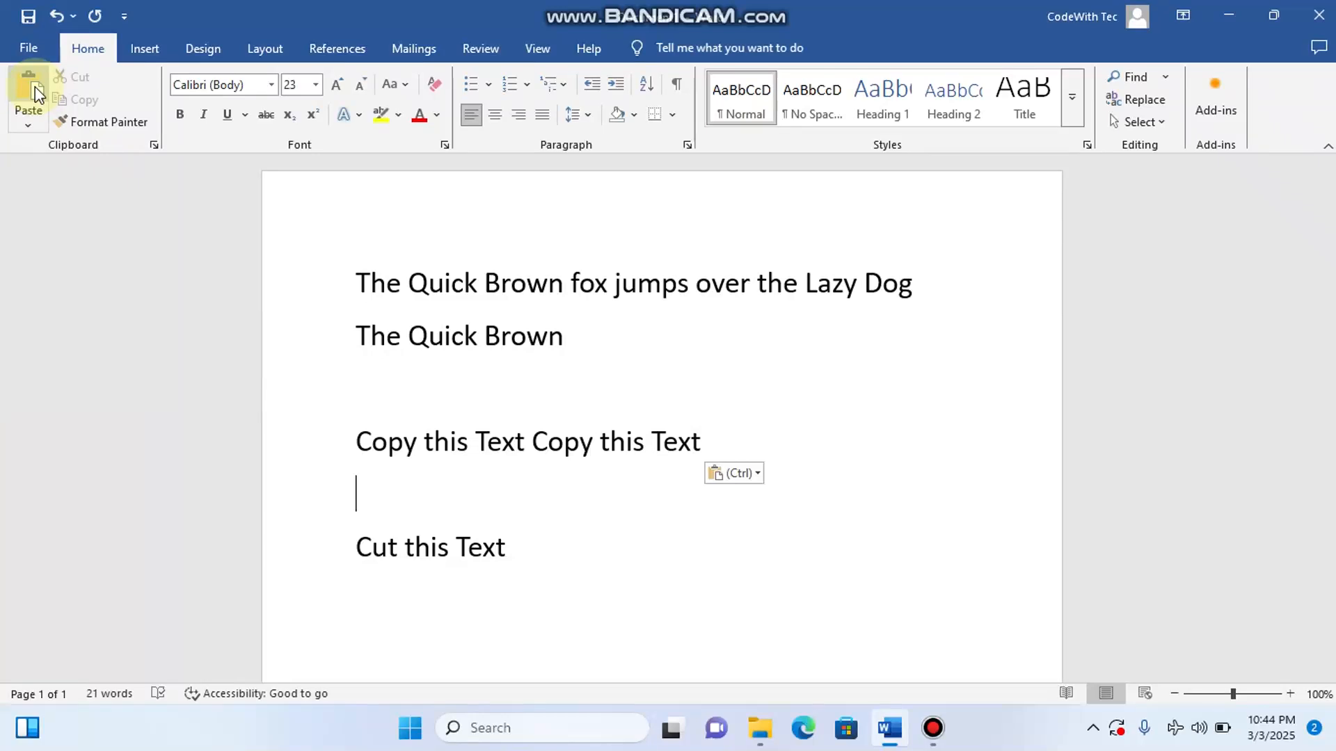
{"action": "left_click", "coordinate": [35, 87]}
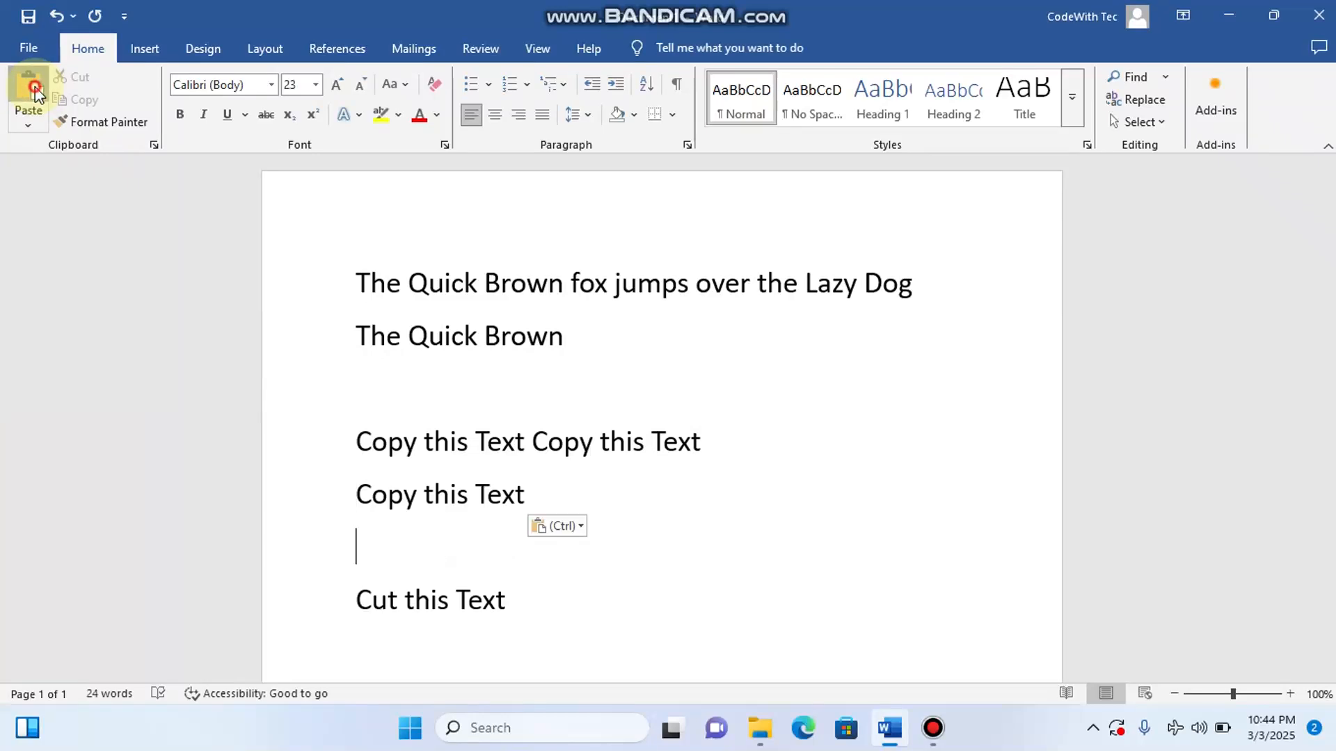
{"action": "left_click", "coordinate": [35, 87]}
{"action": "scroll", "coordinate": [285, 324], "scroll_direction": "down", "scroll_amount": 2}
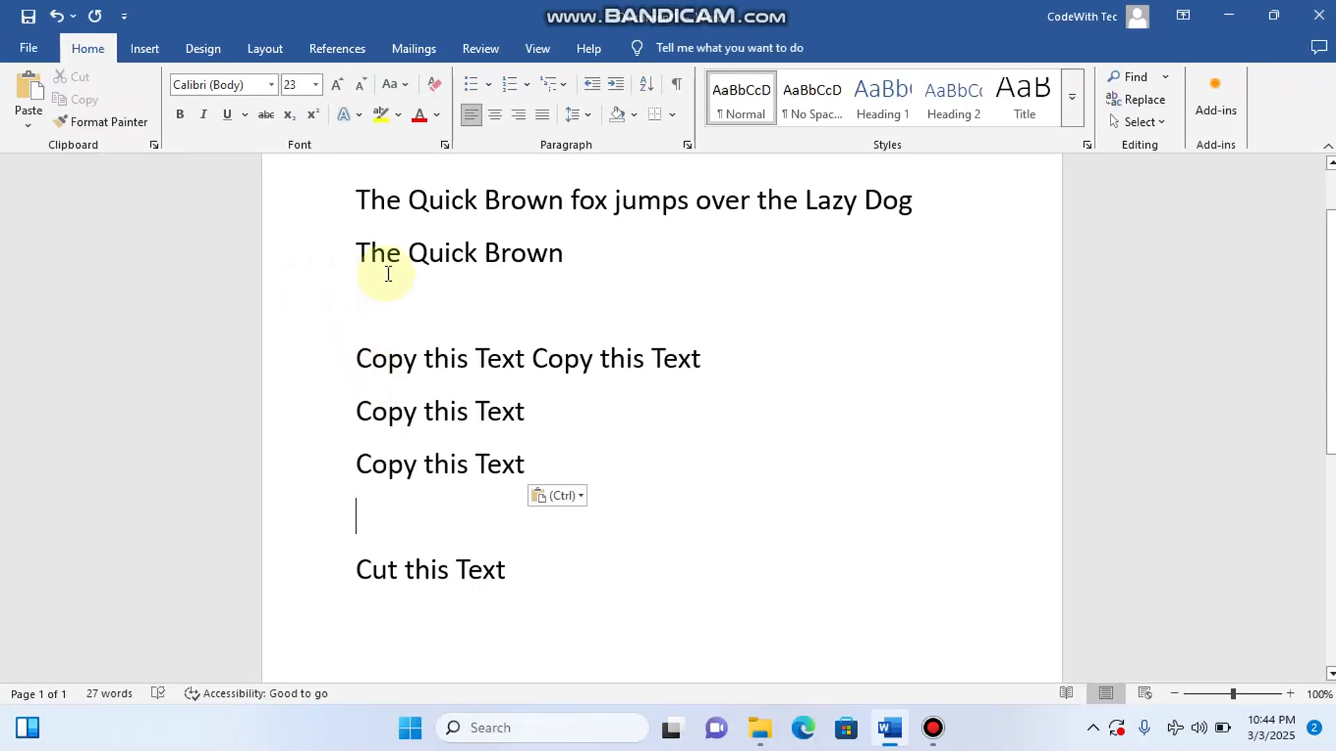
Preview the Keep Source Formatting paste option and paste "Copy this Text" two more times above the "Cut this Text" line.
{"action": "left_click", "coordinate": [29, 130]}
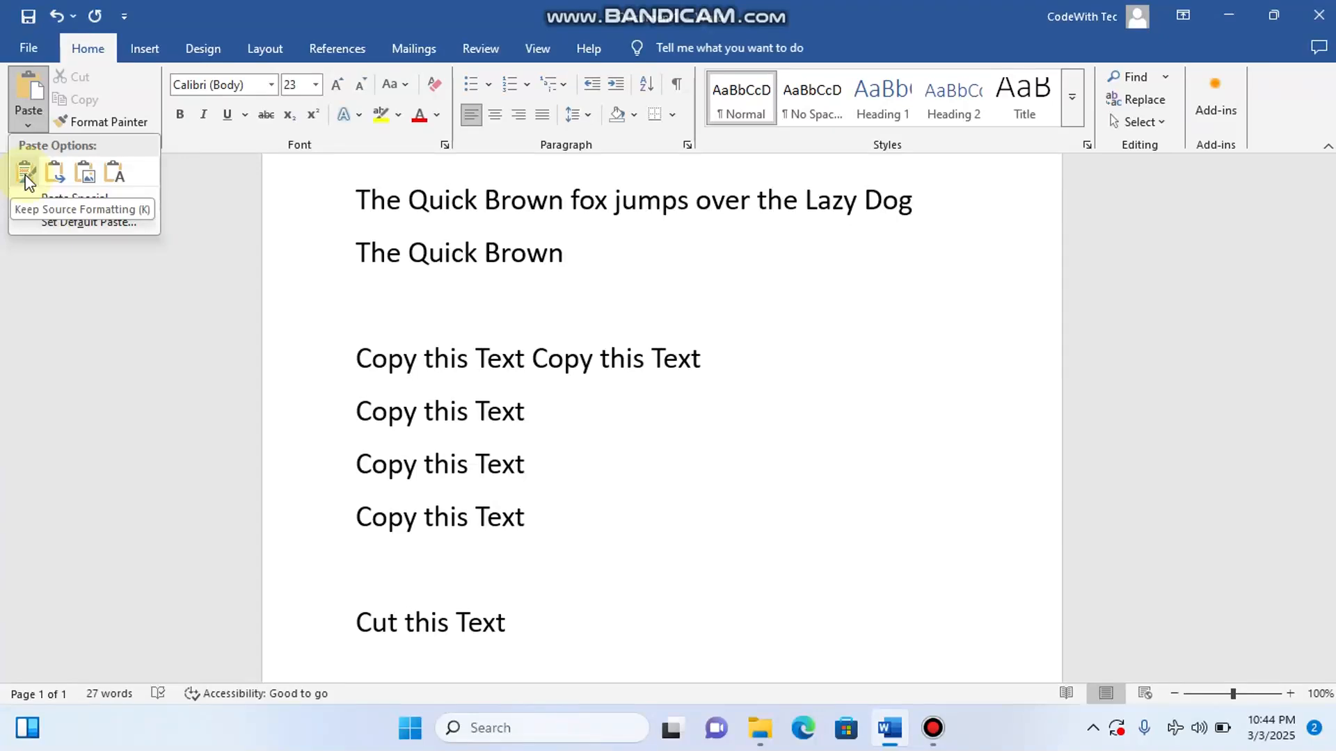
{"action": "left_click", "coordinate": [211, 249]}
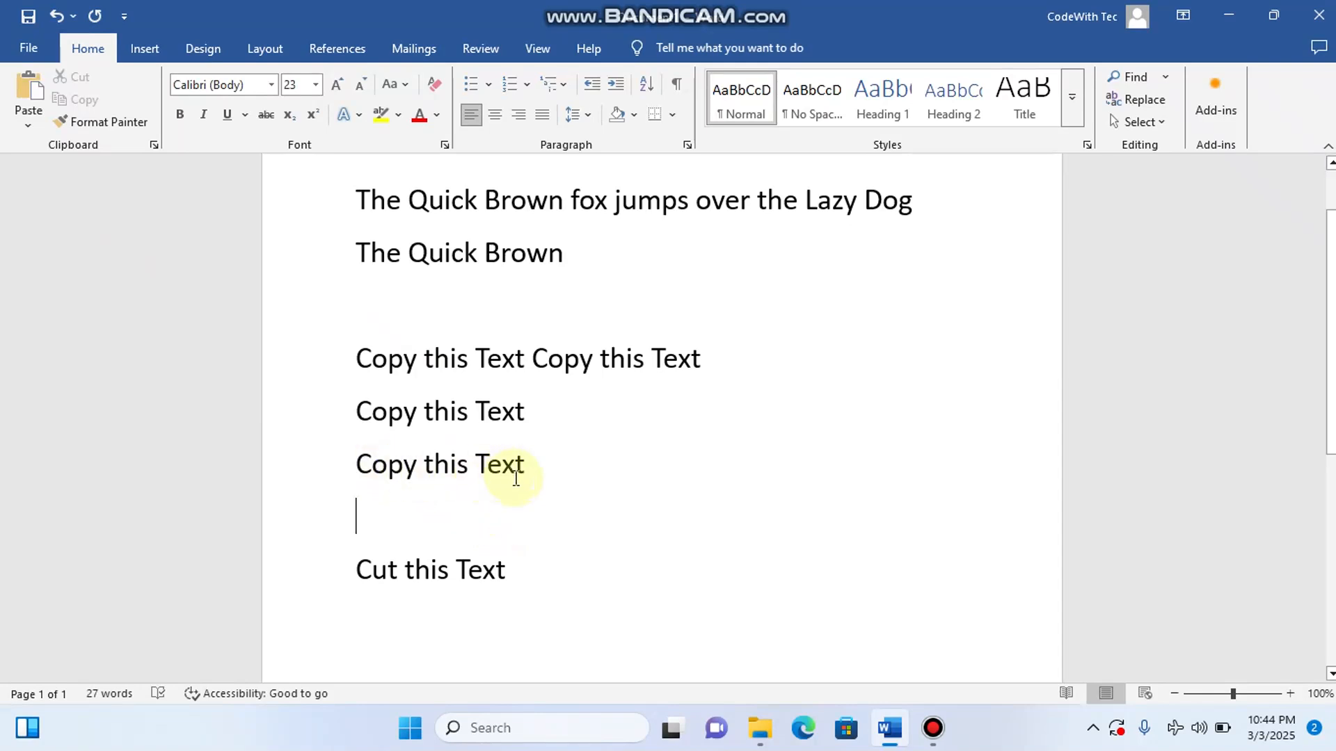
{"action": "type", "text": "Copy this Text"}
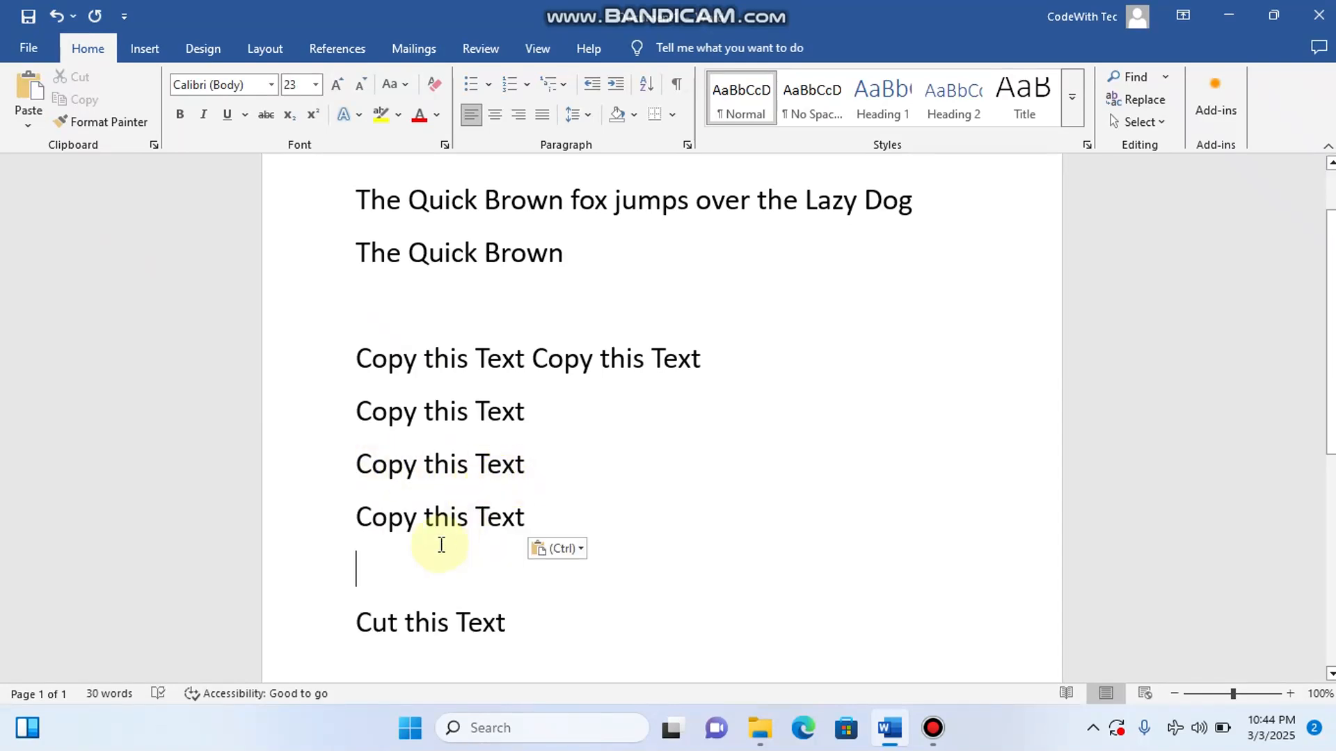
{"action": "type", "text": "Copy this Text"}
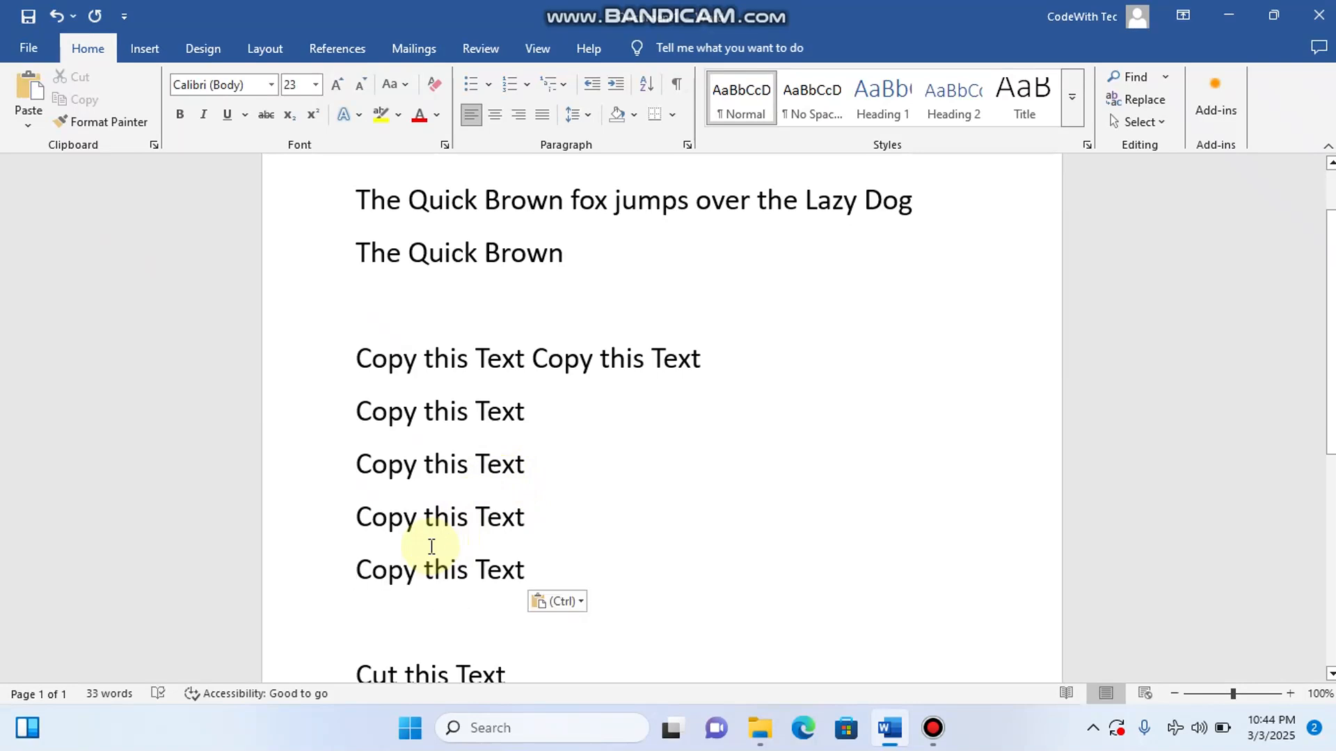
Delete the duplicate "Copy this Text" that follows the original on the same line.
{"action": "scroll", "coordinate": [431, 546], "scroll_direction": "down", "scroll_amount": 3}
{"action": "scroll", "coordinate": [432, 546], "scroll_direction": "up", "scroll_amount": 1}
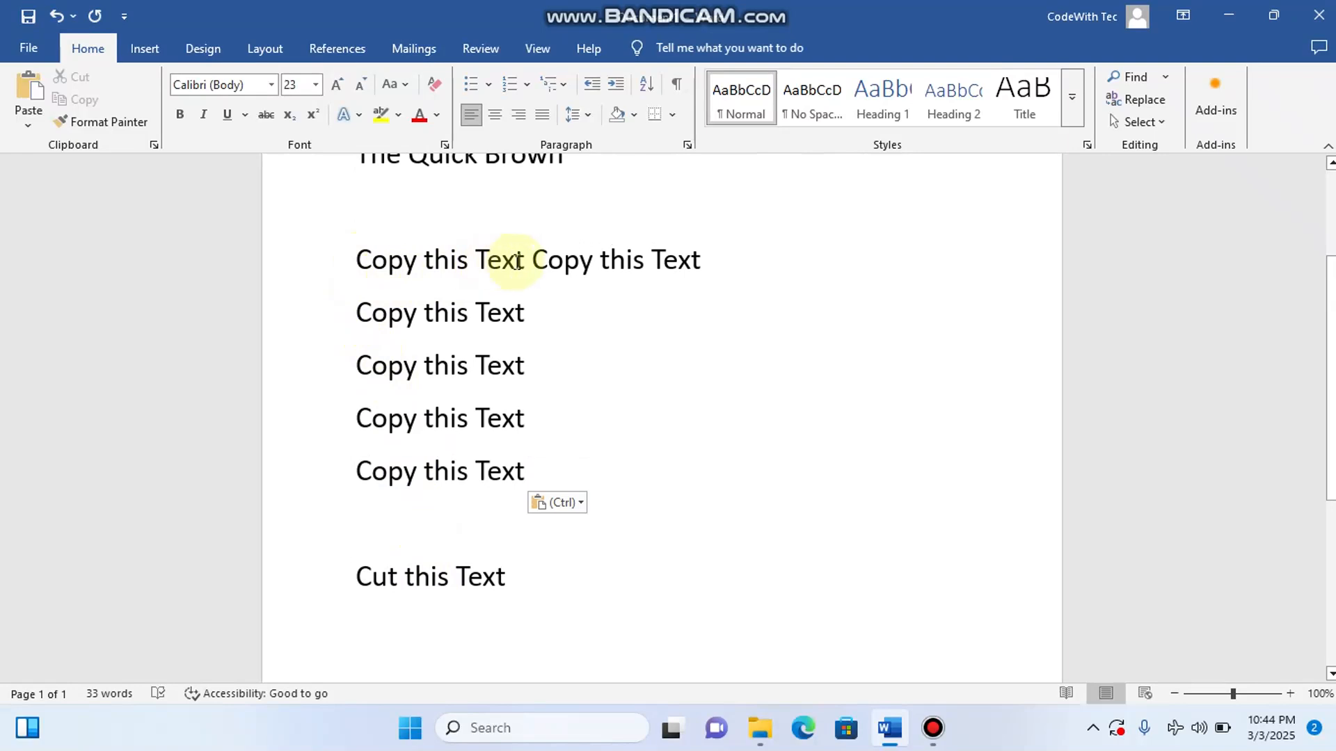
{"action": "left_click_drag", "start_coordinate": [533, 261], "coordinate": [692, 266]}
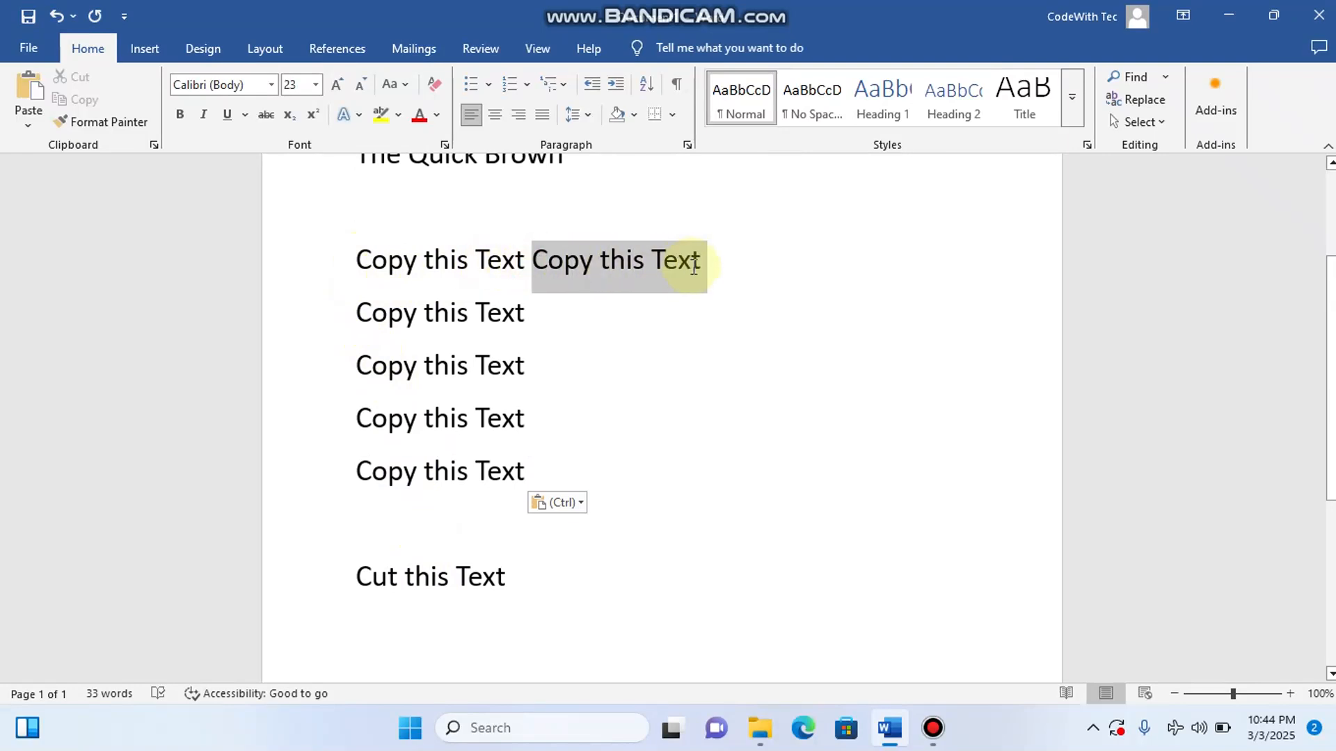
{"action": "key", "text": "Delete"}
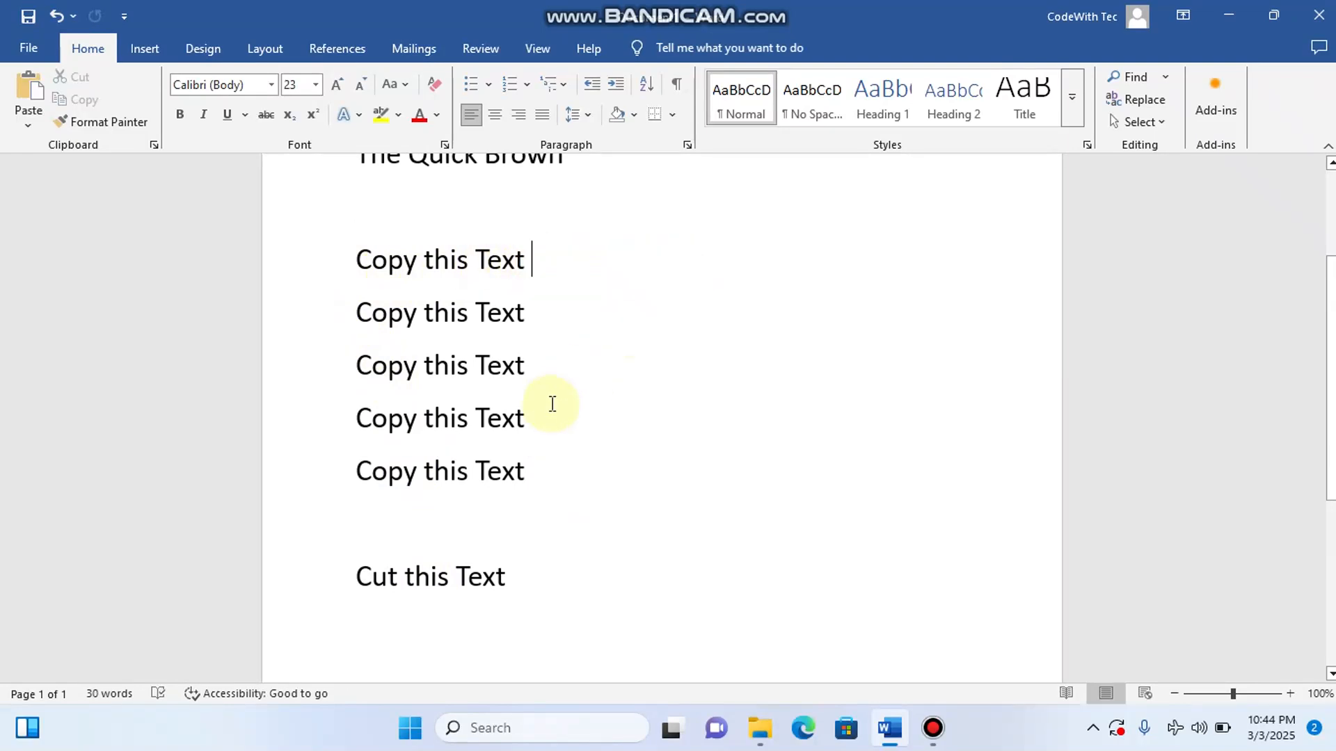
Cut the "Cut this Text" line below the repeated "Copy this Text" lines.
{"action": "scroll", "coordinate": [552, 403], "scroll_direction": "down", "scroll_amount": 1}
{"action": "scroll", "coordinate": [552, 403], "scroll_direction": "down", "scroll_amount": 1}
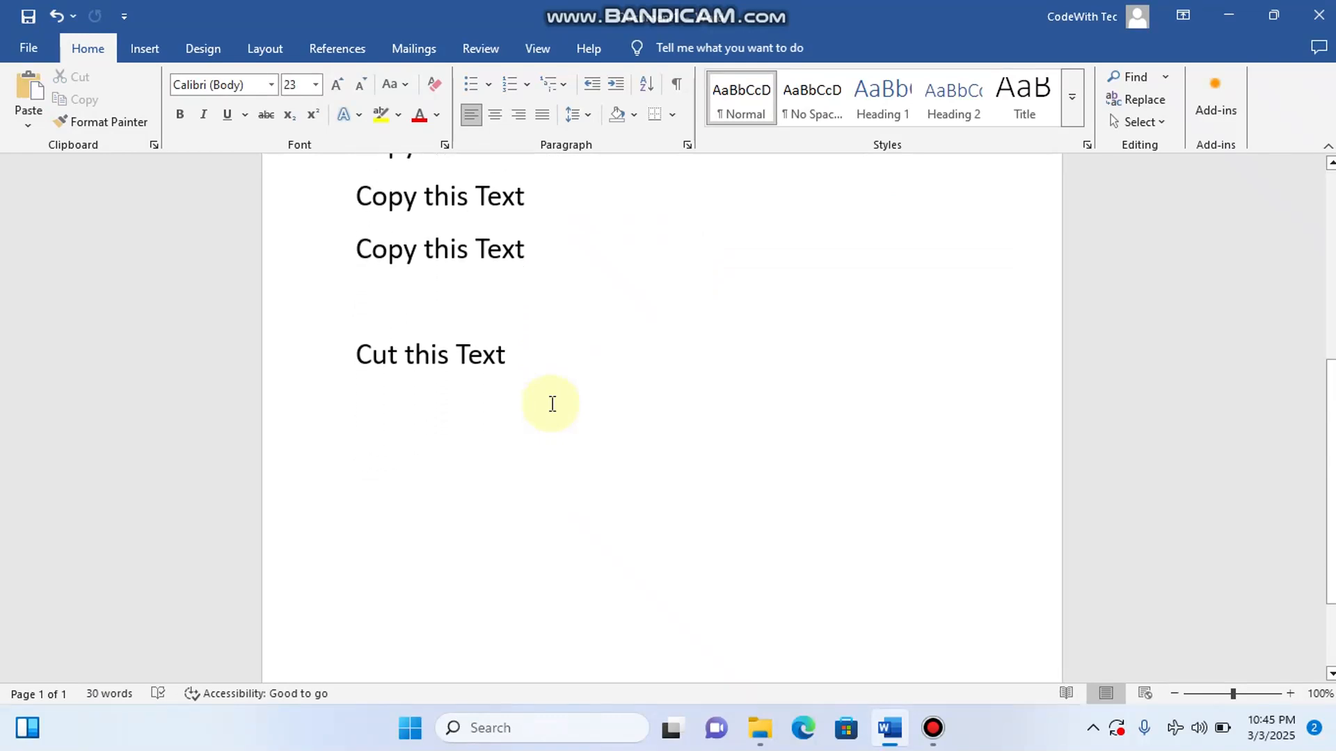
{"action": "left_click", "coordinate": [352, 354]}
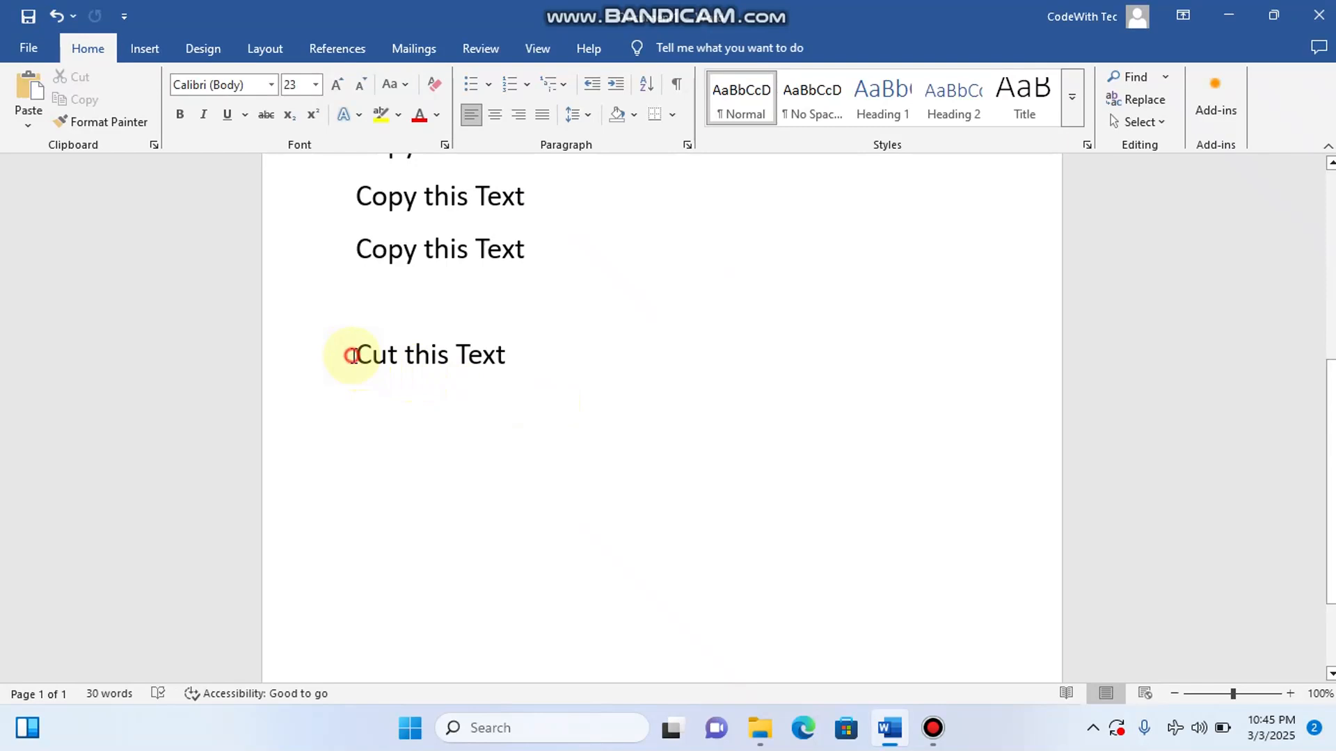
{"action": "left_click", "coordinate": [127, 123]}
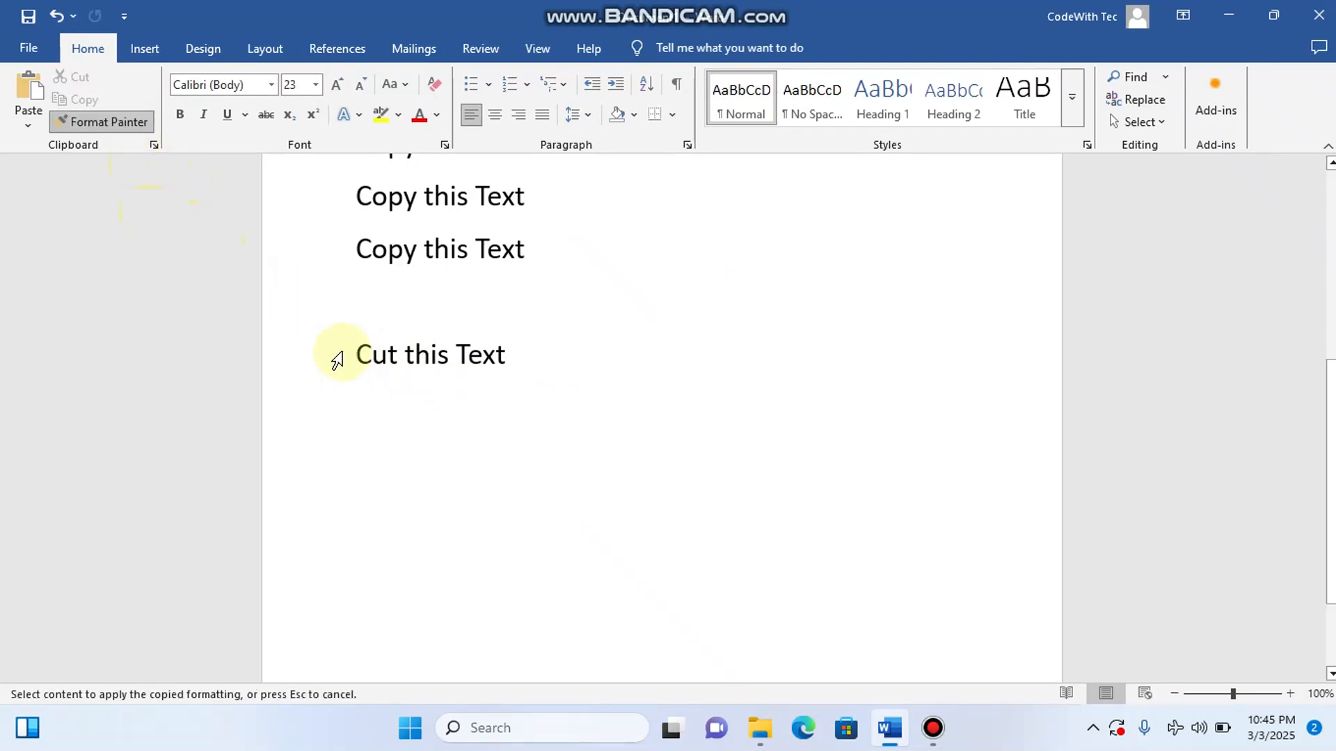
{"action": "left_click_drag", "start_coordinate": [346, 355], "coordinate": [488, 362]}
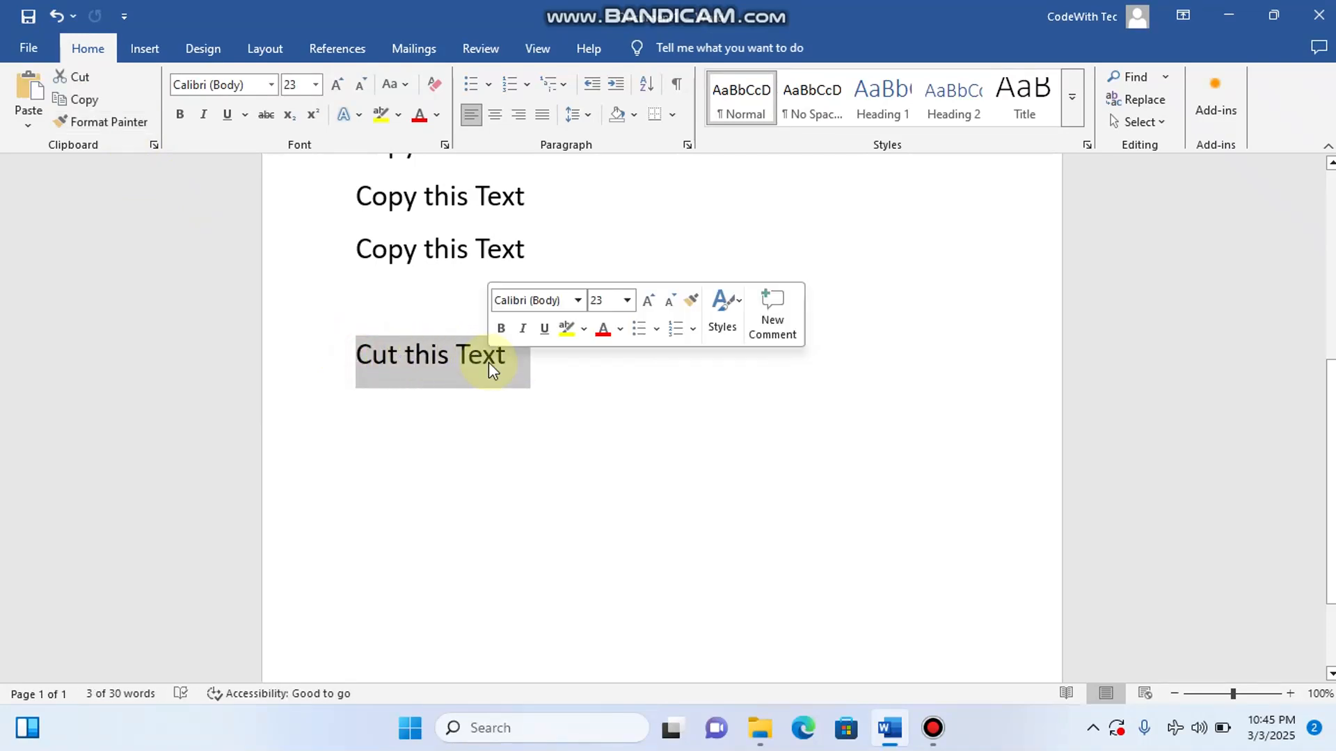
{"action": "left_click", "coordinate": [82, 78]}
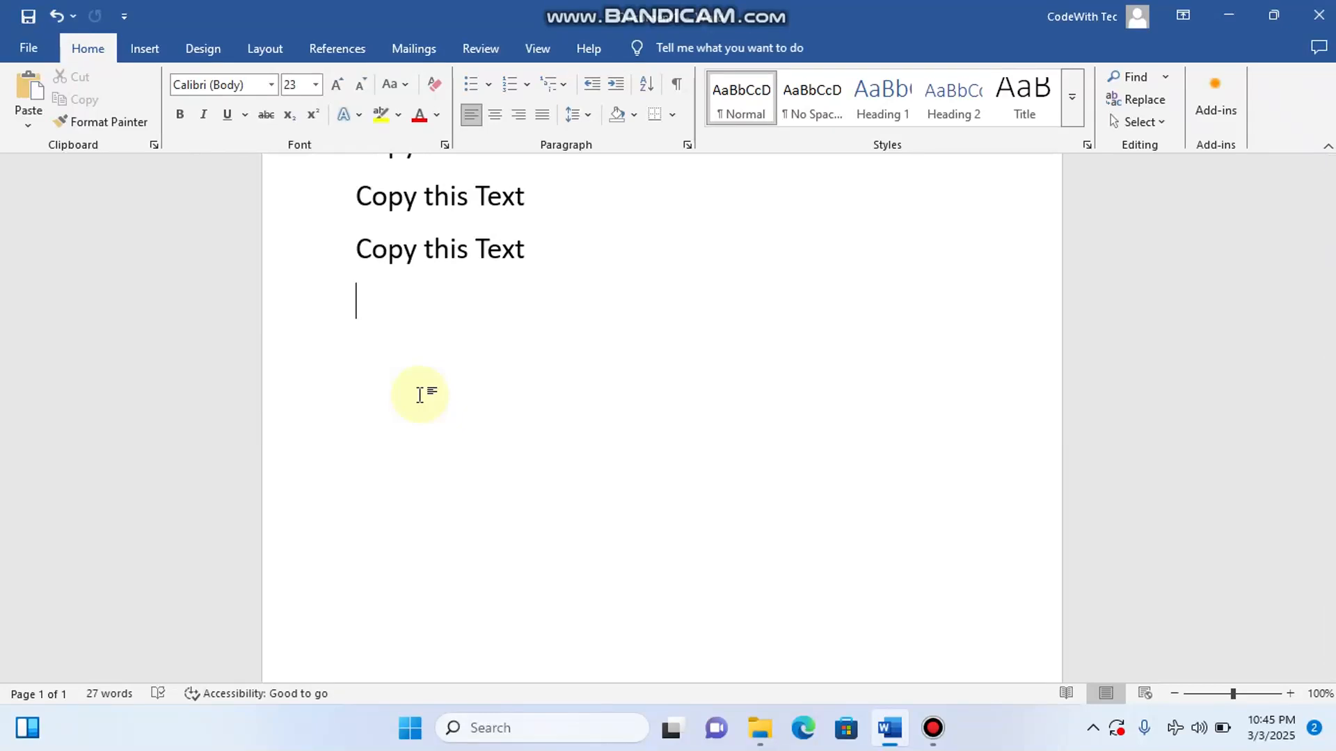
Paste the cut text four times, starting at the end of the last "Copy this Text" line.
{"action": "left_click", "coordinate": [554, 259]}
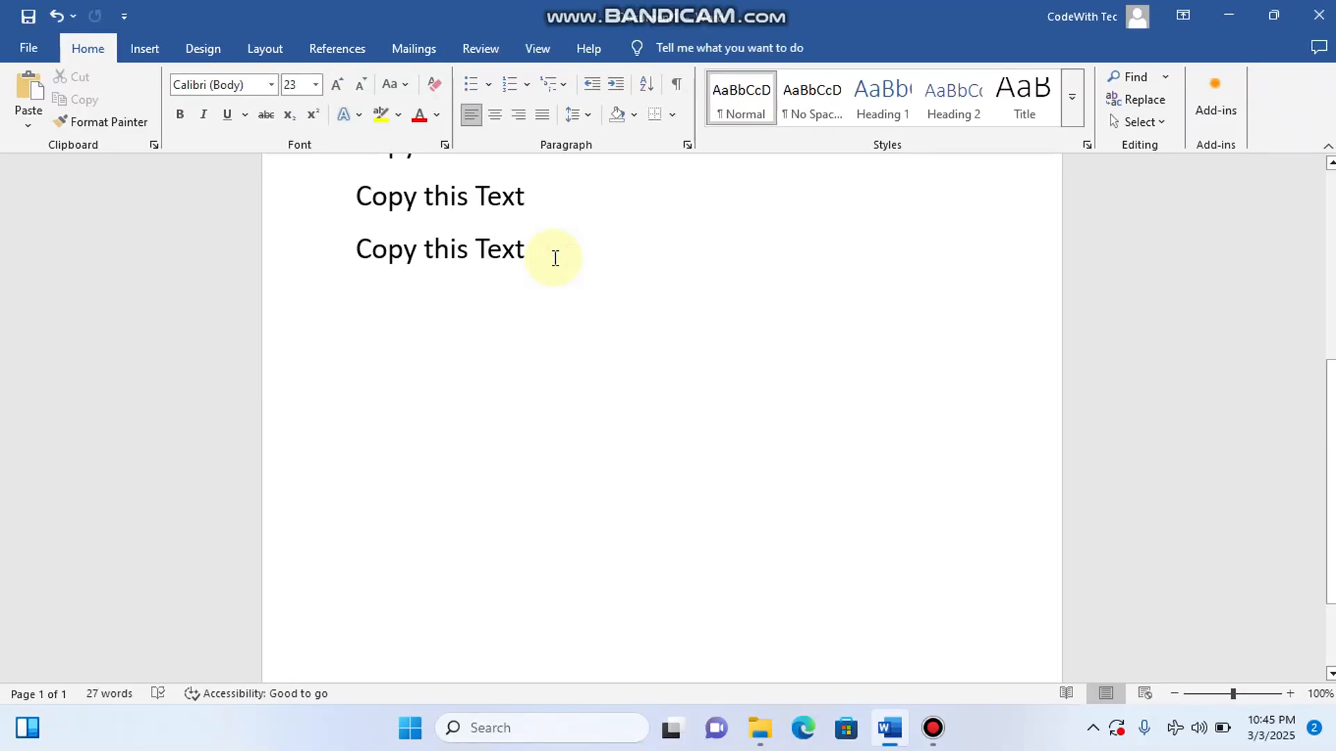
{"action": "left_click", "coordinate": [31, 87]}
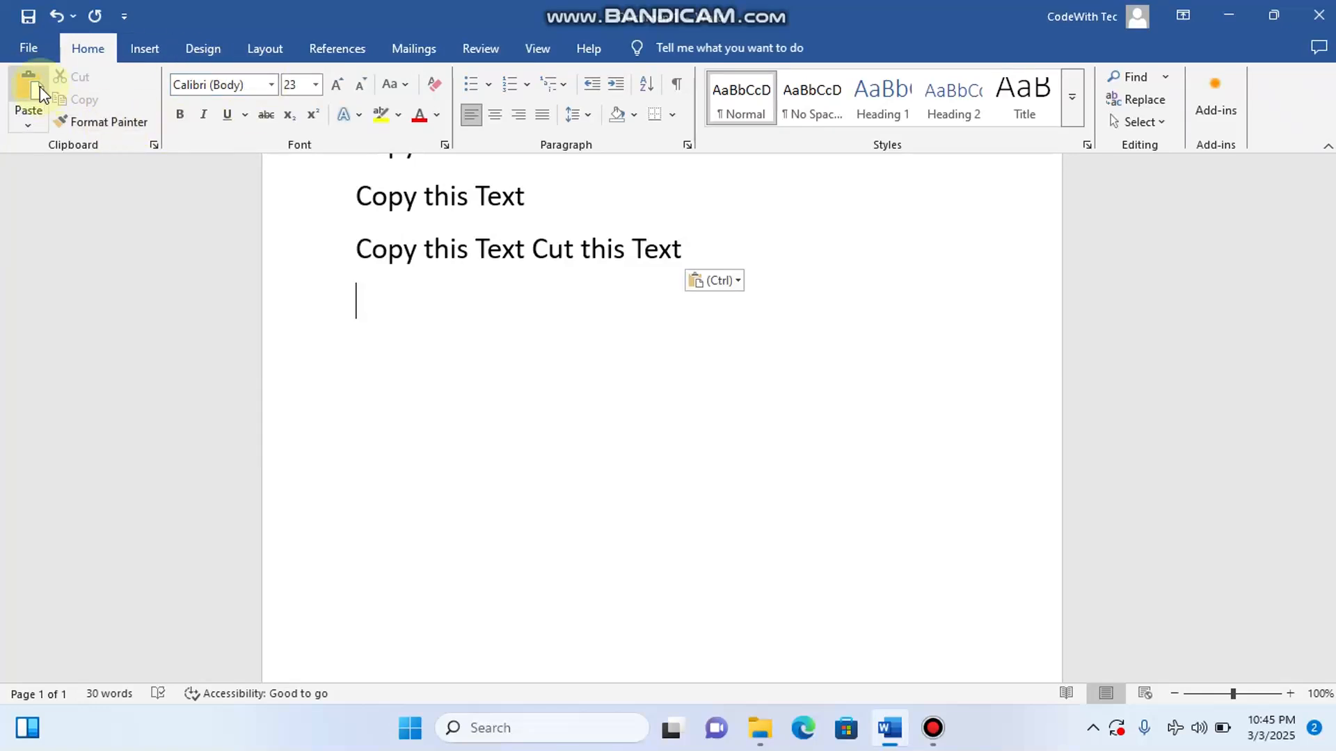
{"action": "left_click", "coordinate": [39, 86]}
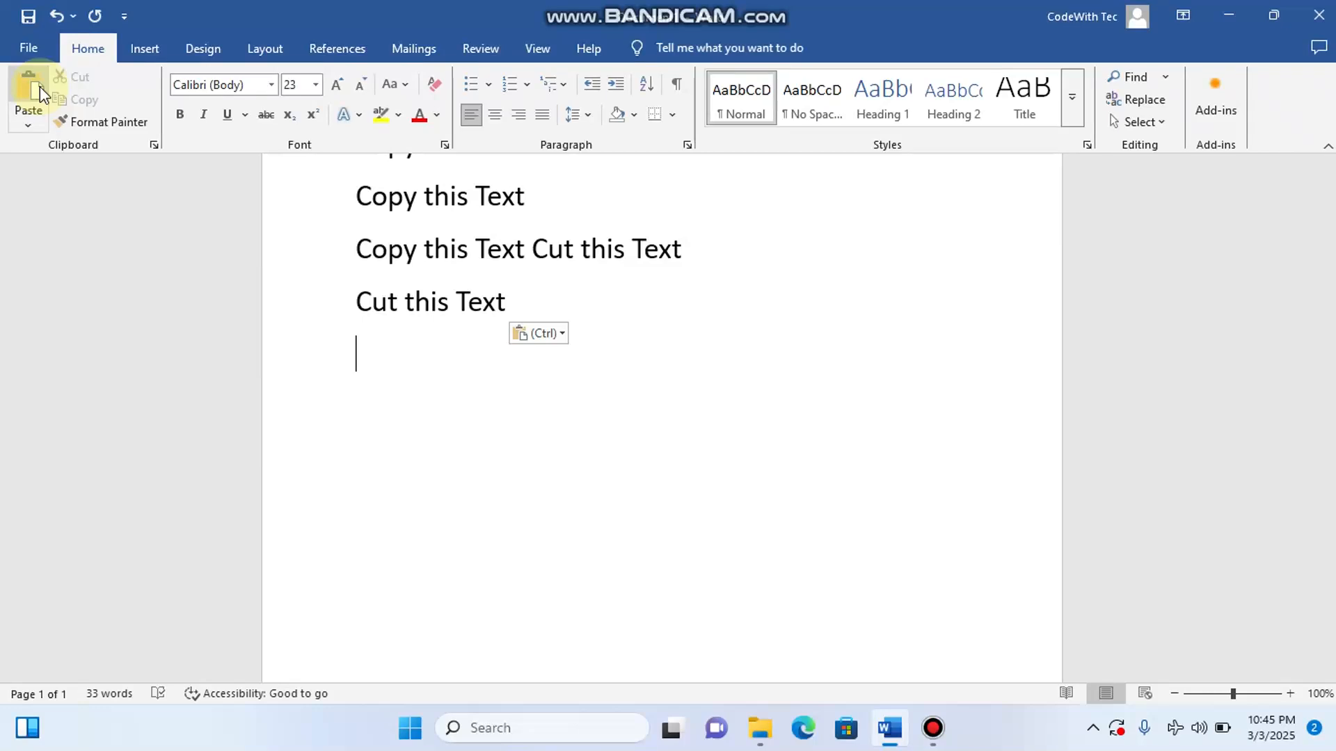
{"action": "left_click", "coordinate": [40, 86]}
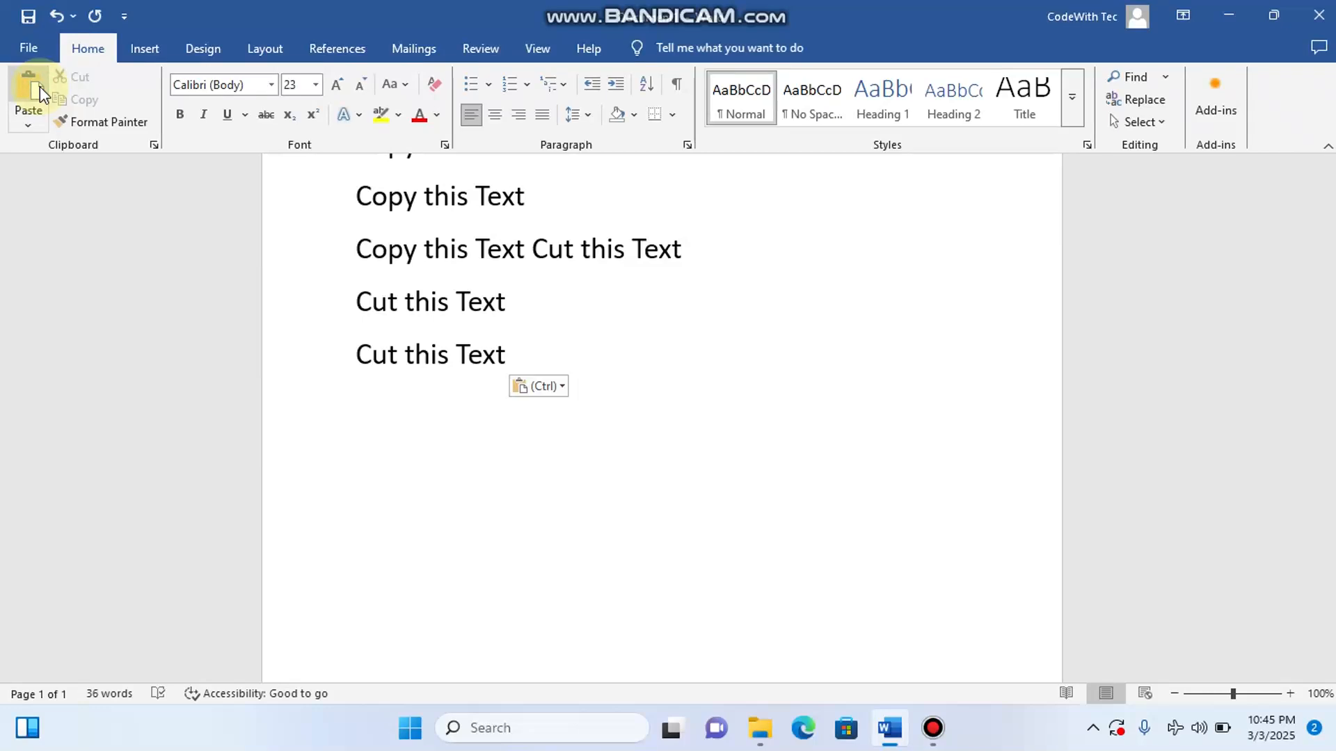
{"action": "left_click", "coordinate": [40, 87]}
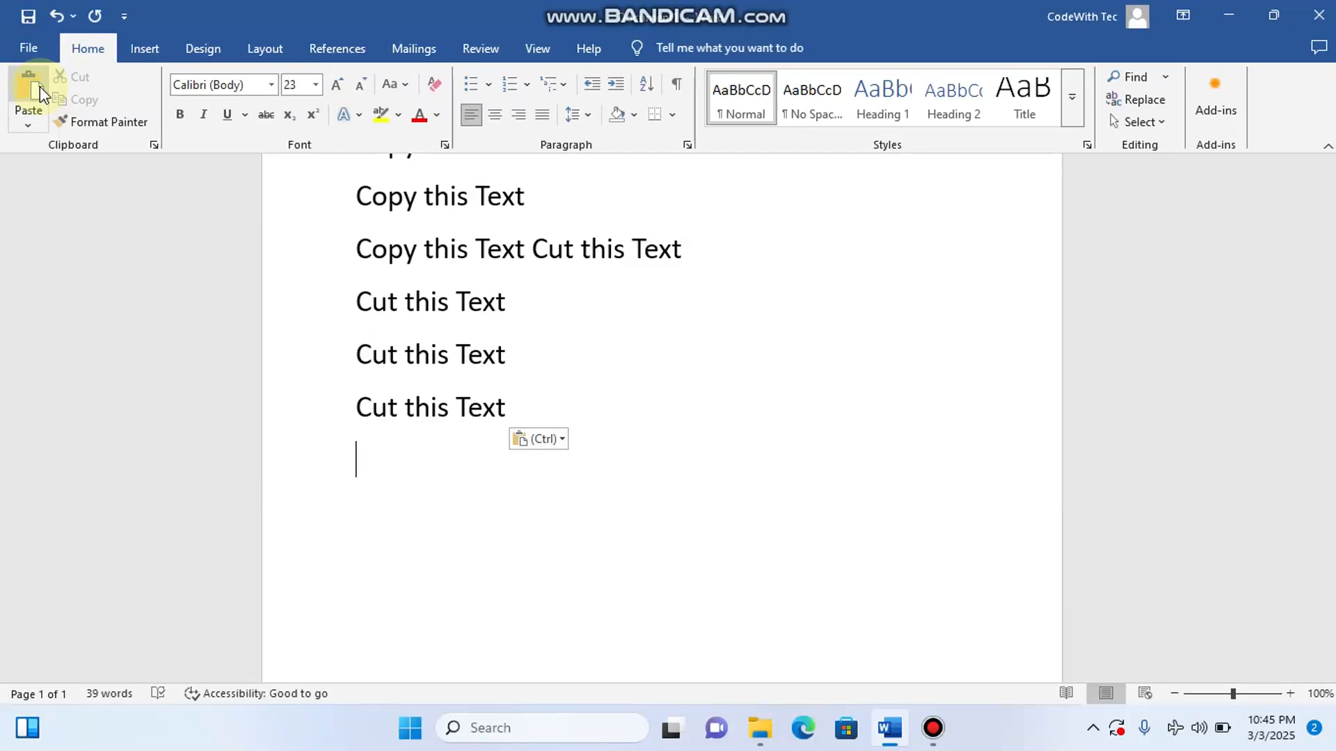
Undo the four pastes of "Cut this Text".
{"action": "key", "text": "ctrl+z"}
{"action": "key", "text": "ctrl+z"}
{"action": "key", "text": "ctrl+z"}
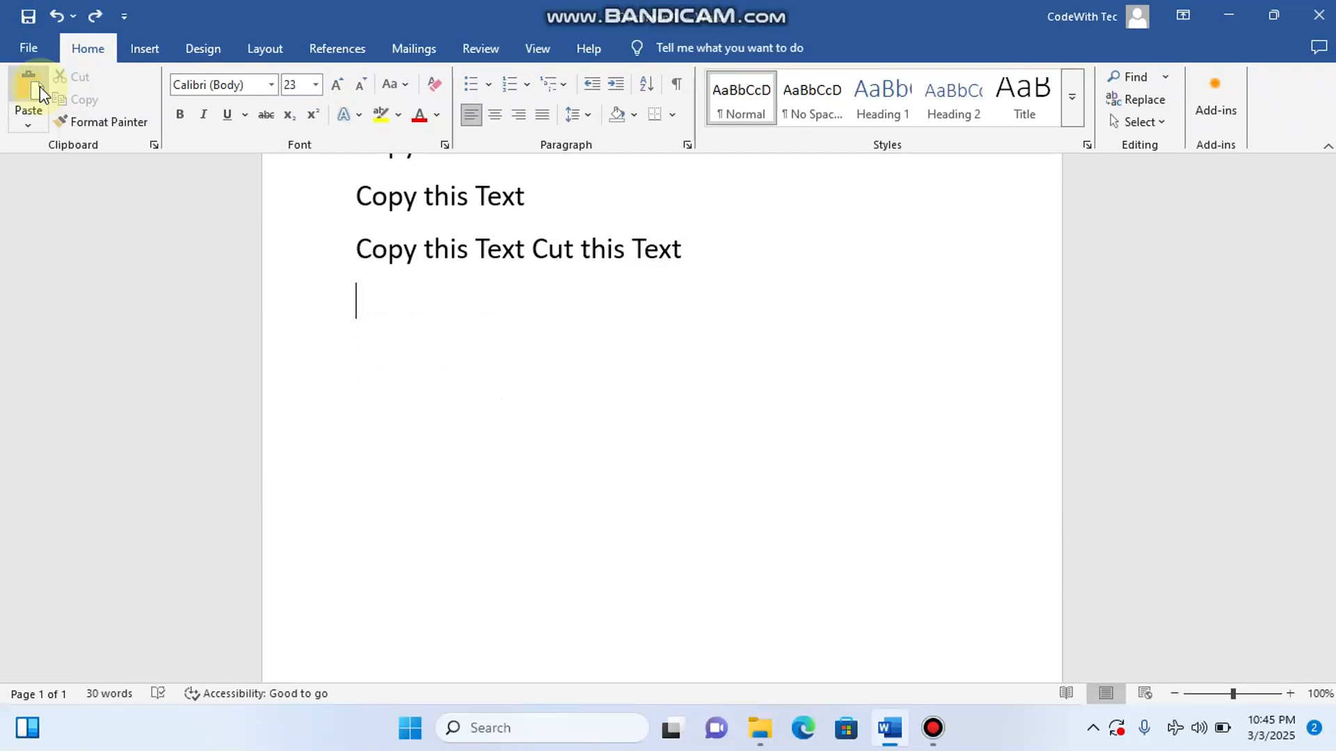
{"action": "key", "text": "ctrl+z"}
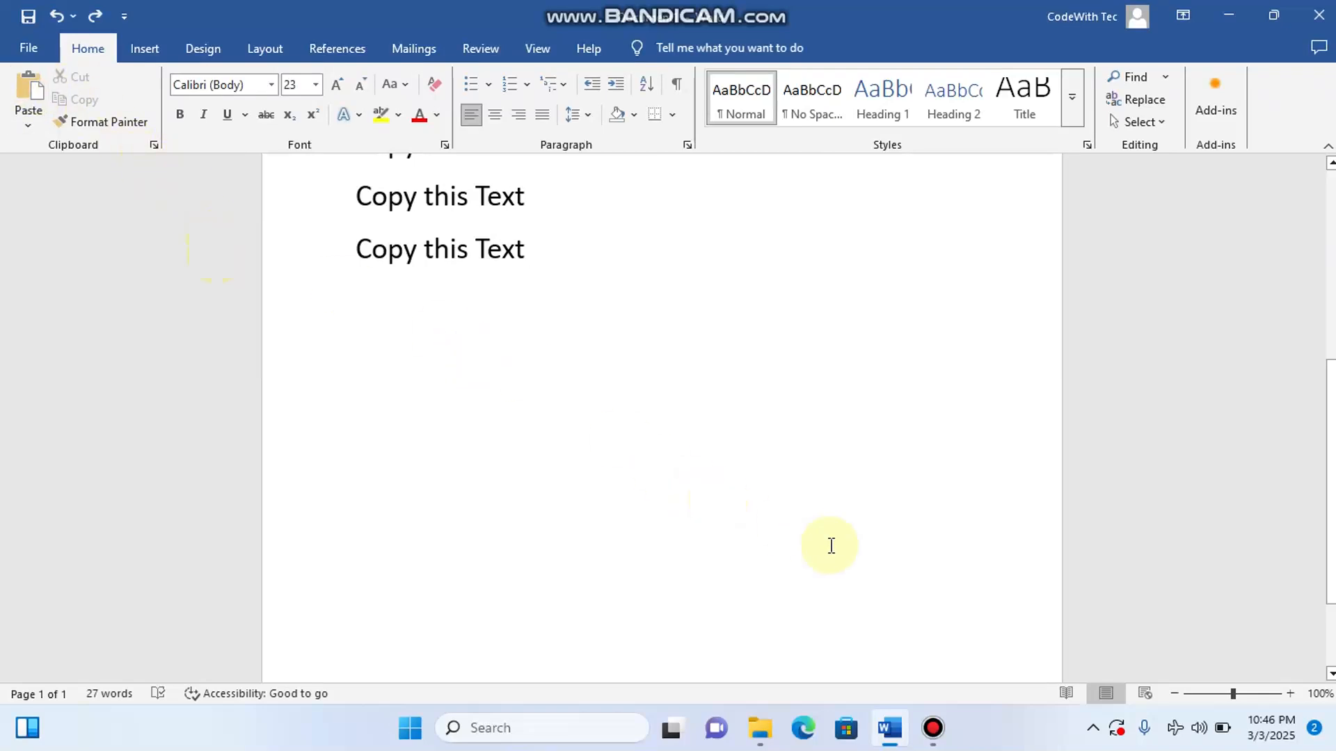
Write "Cut this Text" on a new line below the last "Copy this Text" line.
{"action": "key", "text": "Return"}
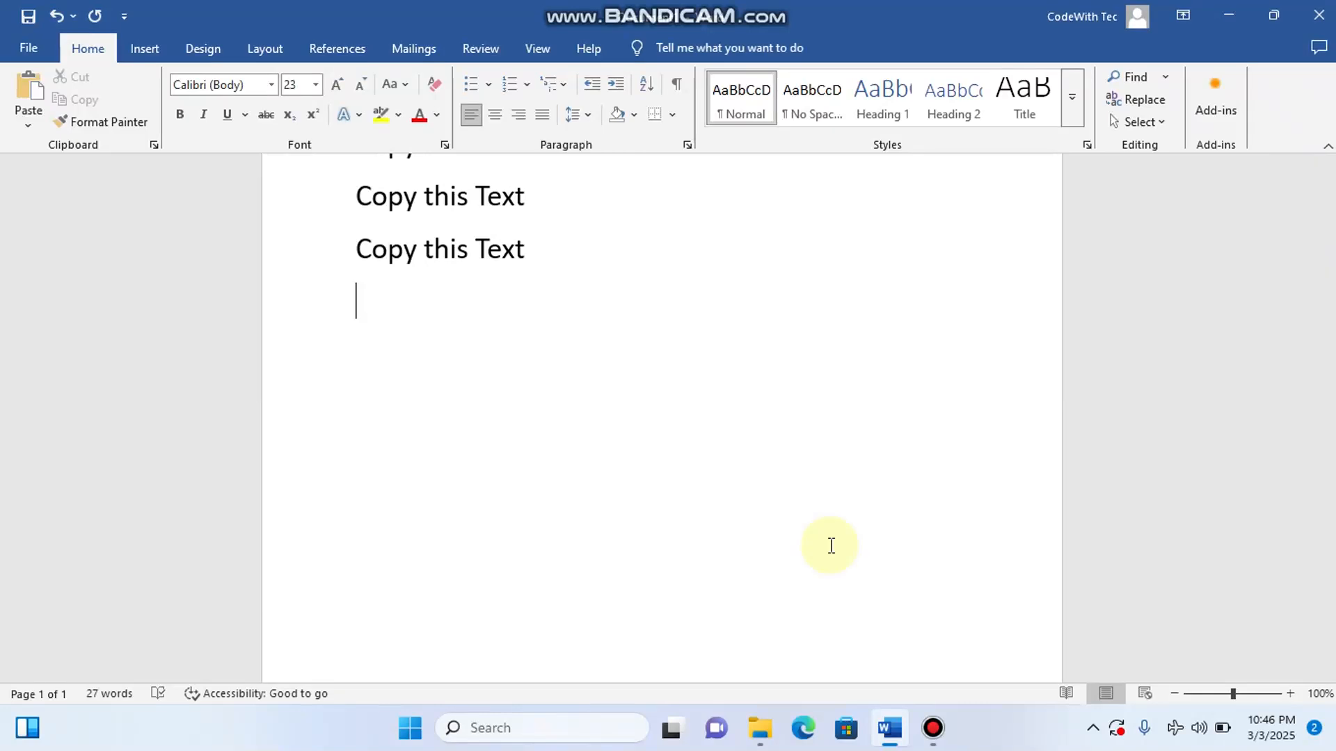
{"action": "type", "text": "Cut this Tex"}
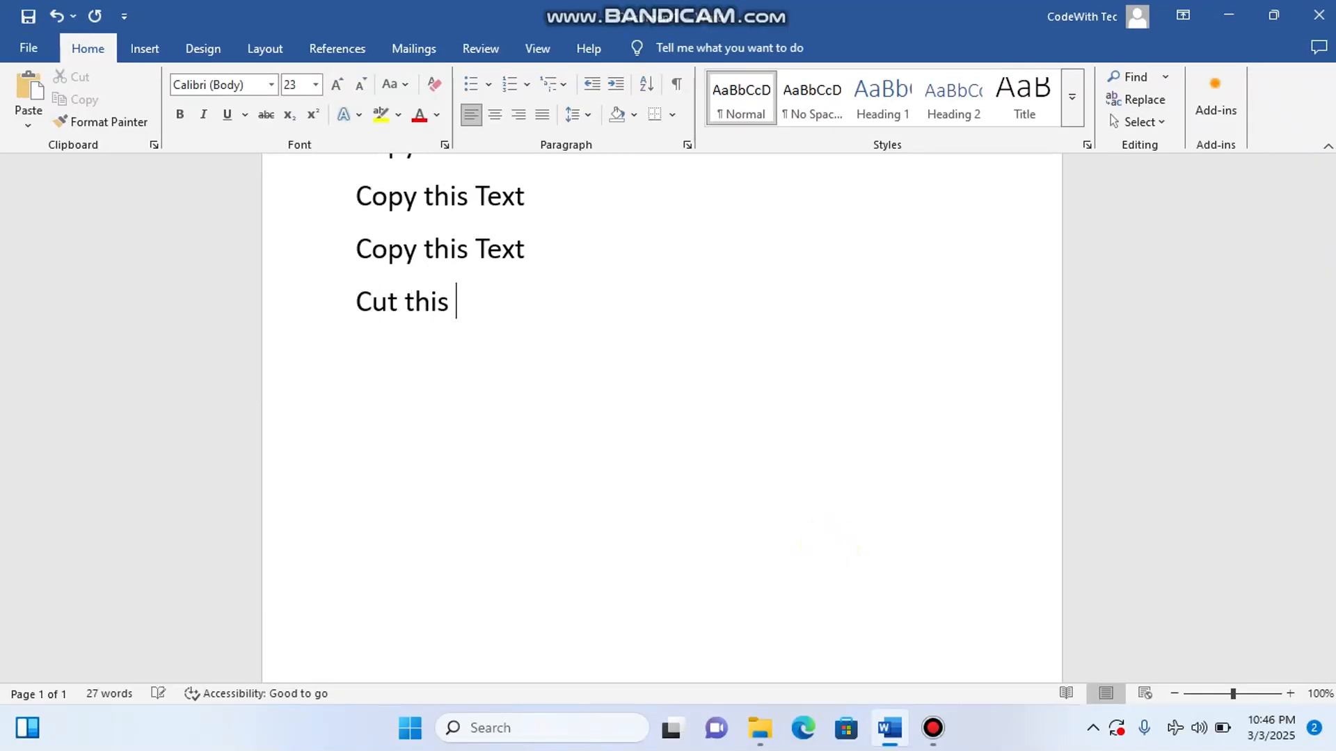
{"action": "key", "text": "Home"}
{"action": "type", "text": "t"}
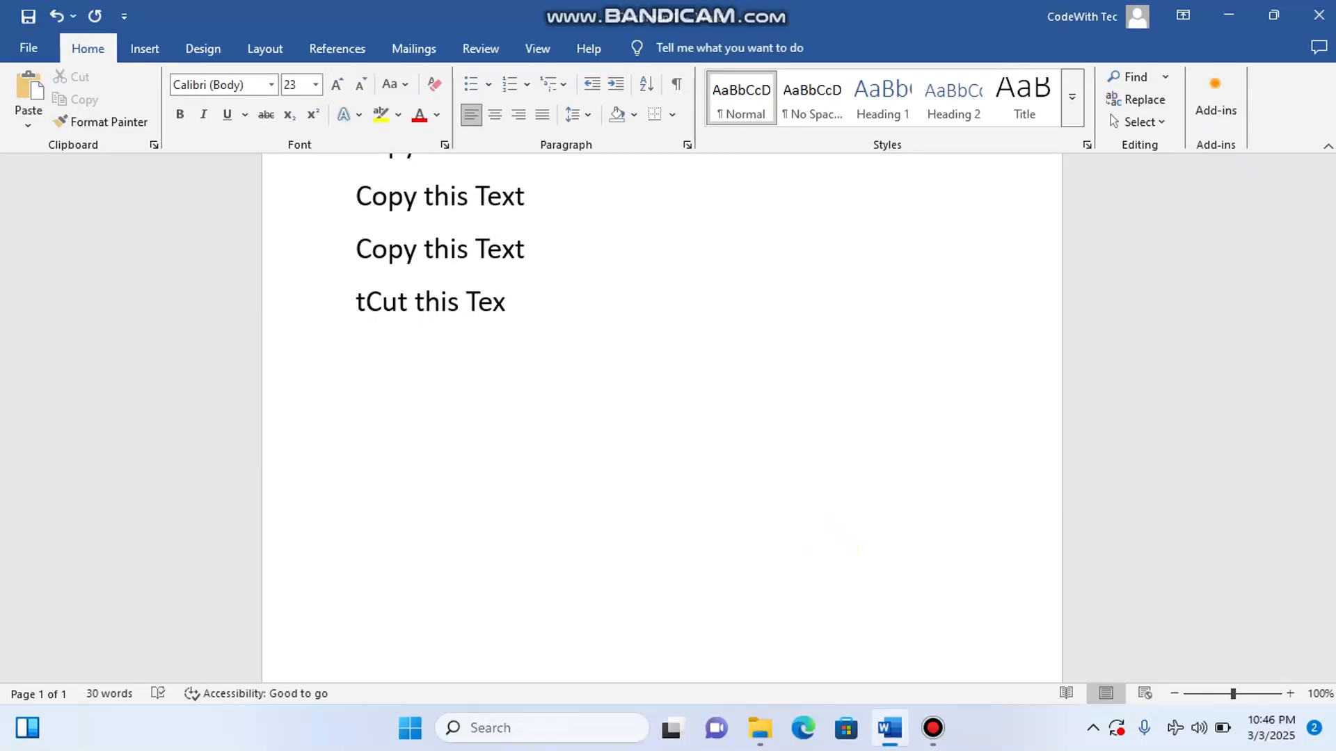
{"action": "key", "text": "BackSpace"}
{"action": "key", "text": "BackSpace"}
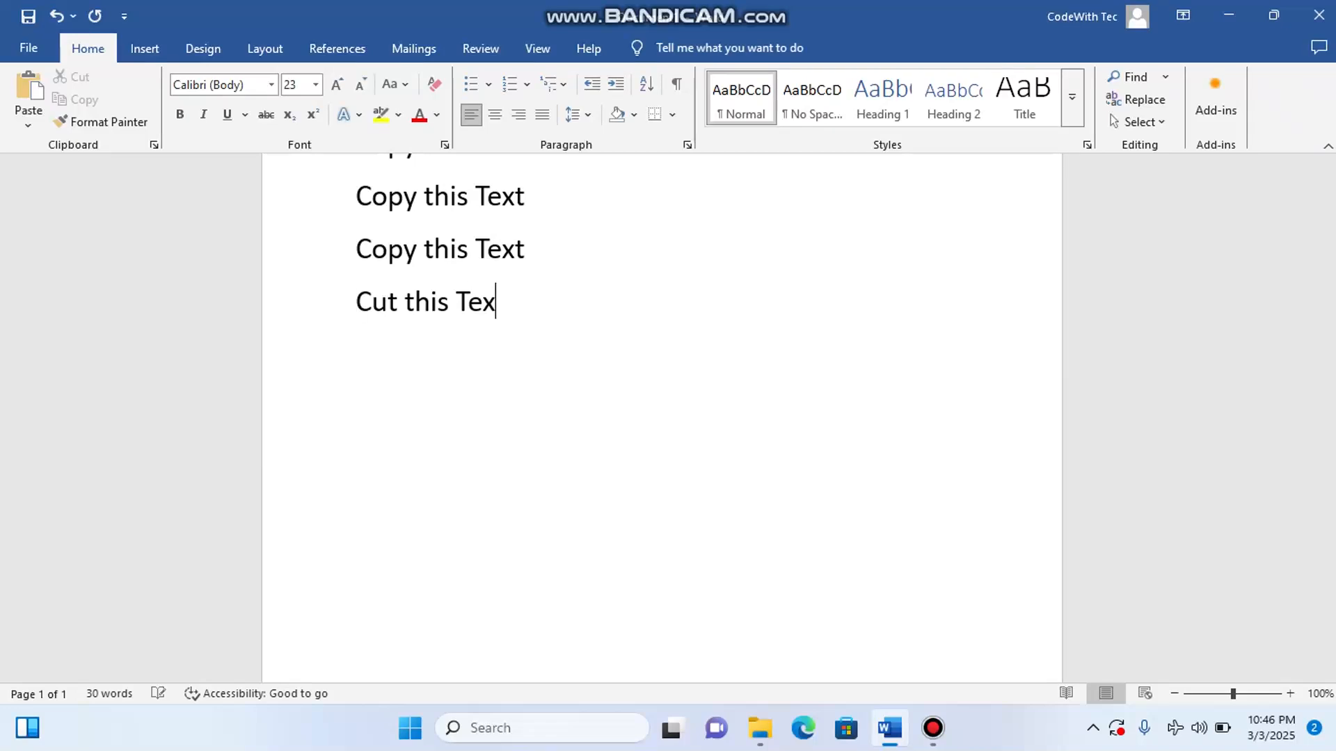
{"action": "type", "text": "t"}
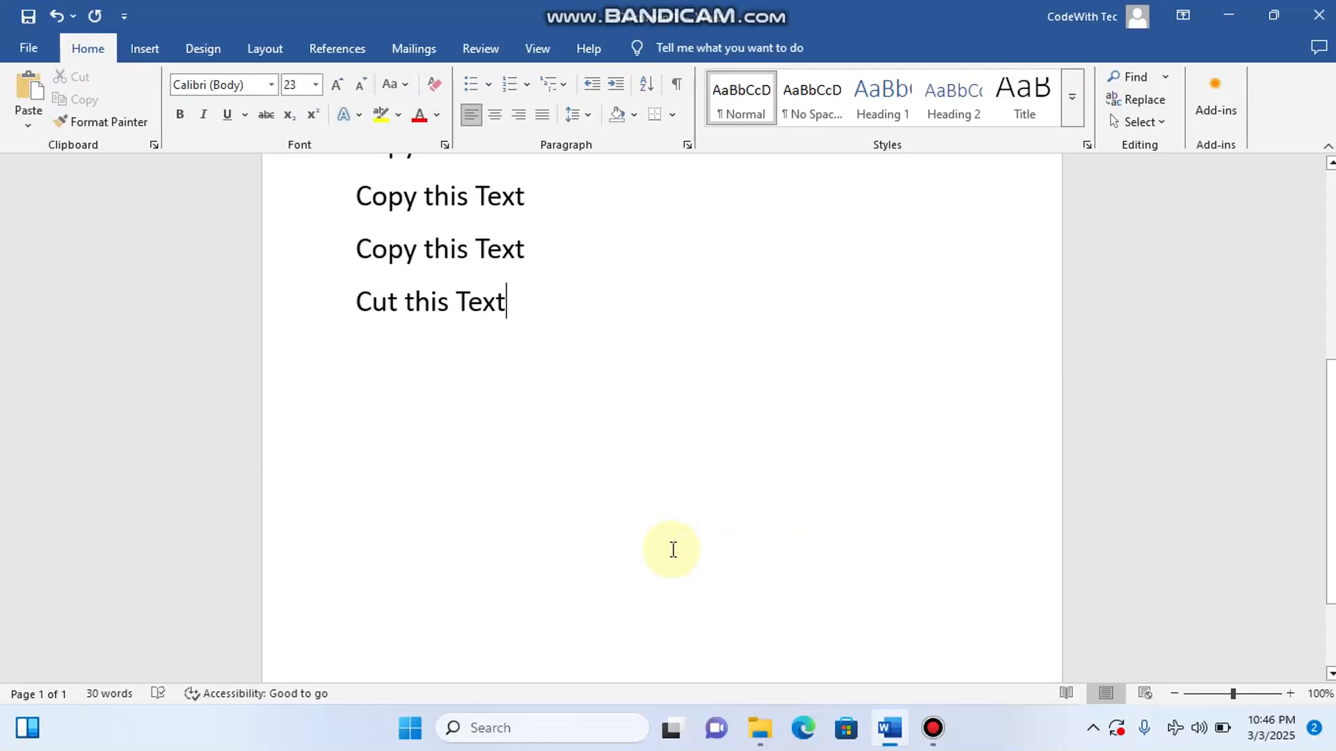
Cut the "Cut this Text" line and paste it above the document's first line, undoing and repeating the paste once.
{"action": "left_click", "coordinate": [289, 310]}
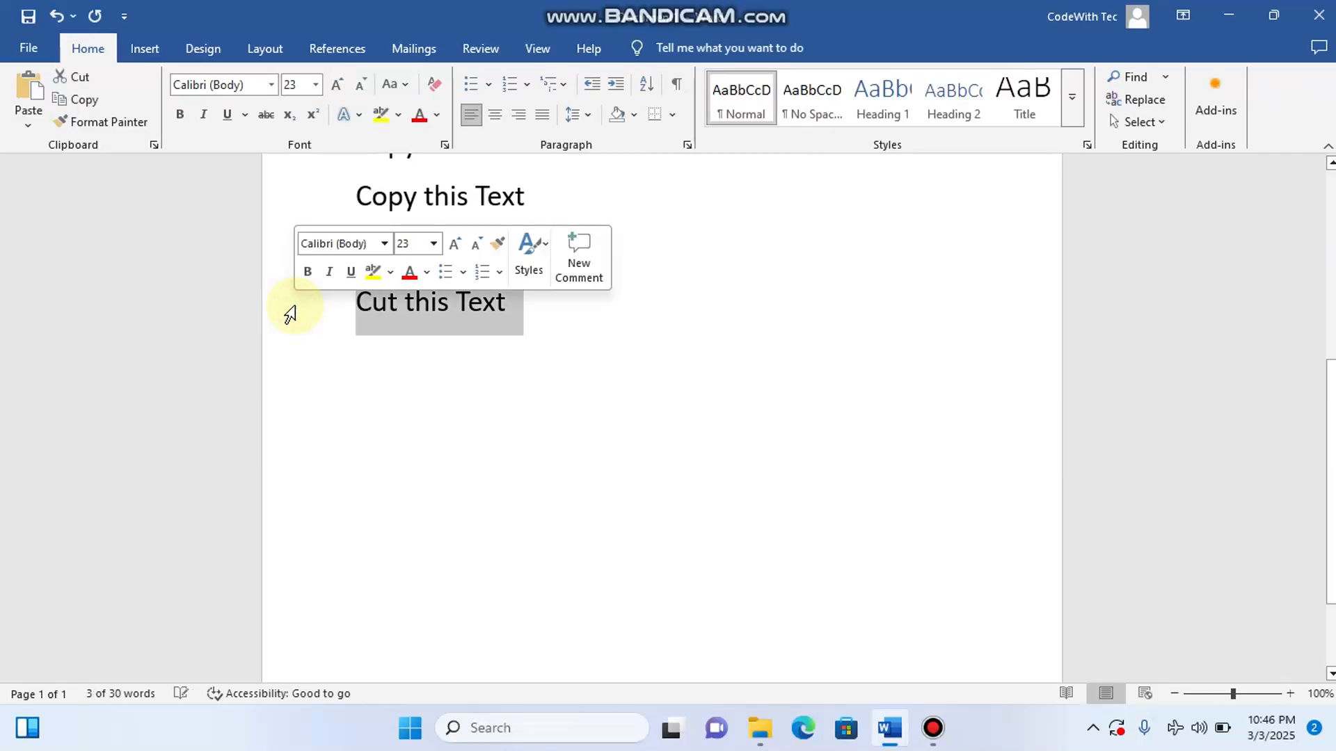
{"action": "left_click", "coordinate": [78, 80]}
{"action": "scroll", "coordinate": [518, 425], "scroll_direction": "down", "scroll_amount": 2}
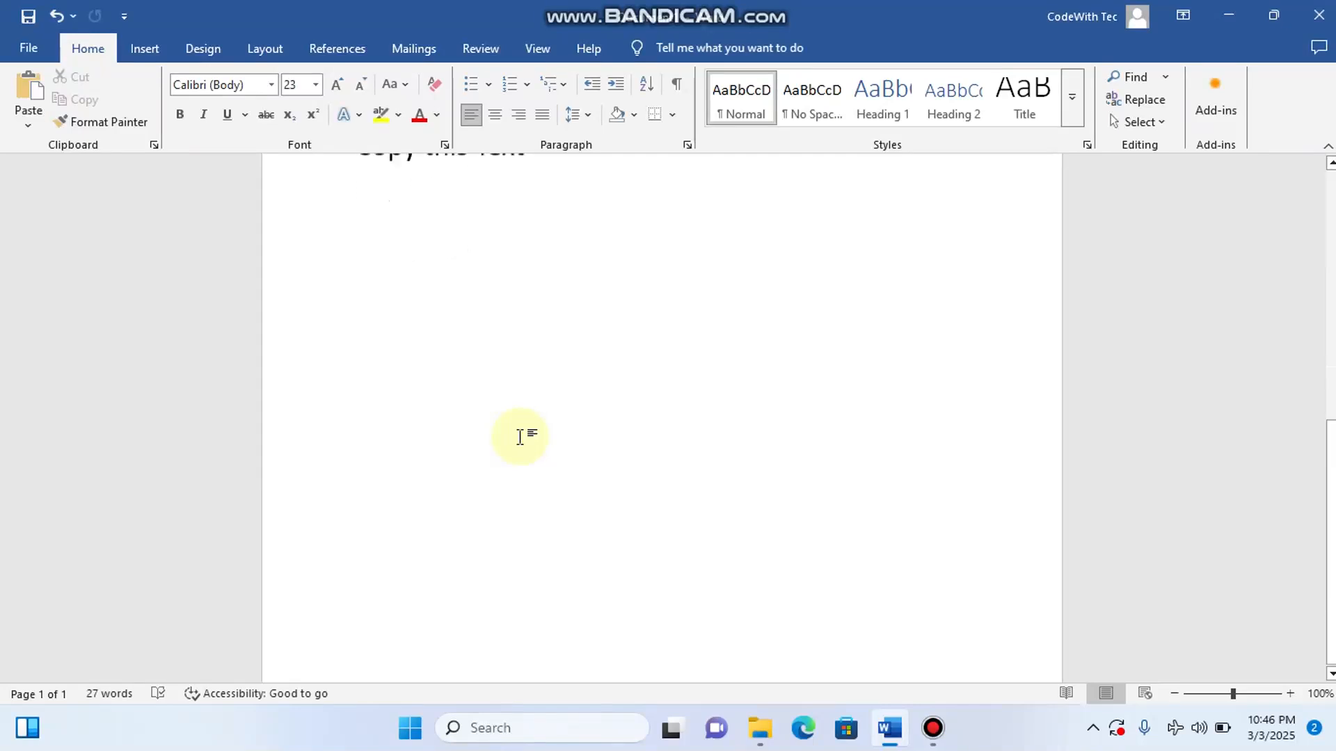
{"action": "scroll", "coordinate": [523, 438], "scroll_direction": "up", "scroll_amount": 6}
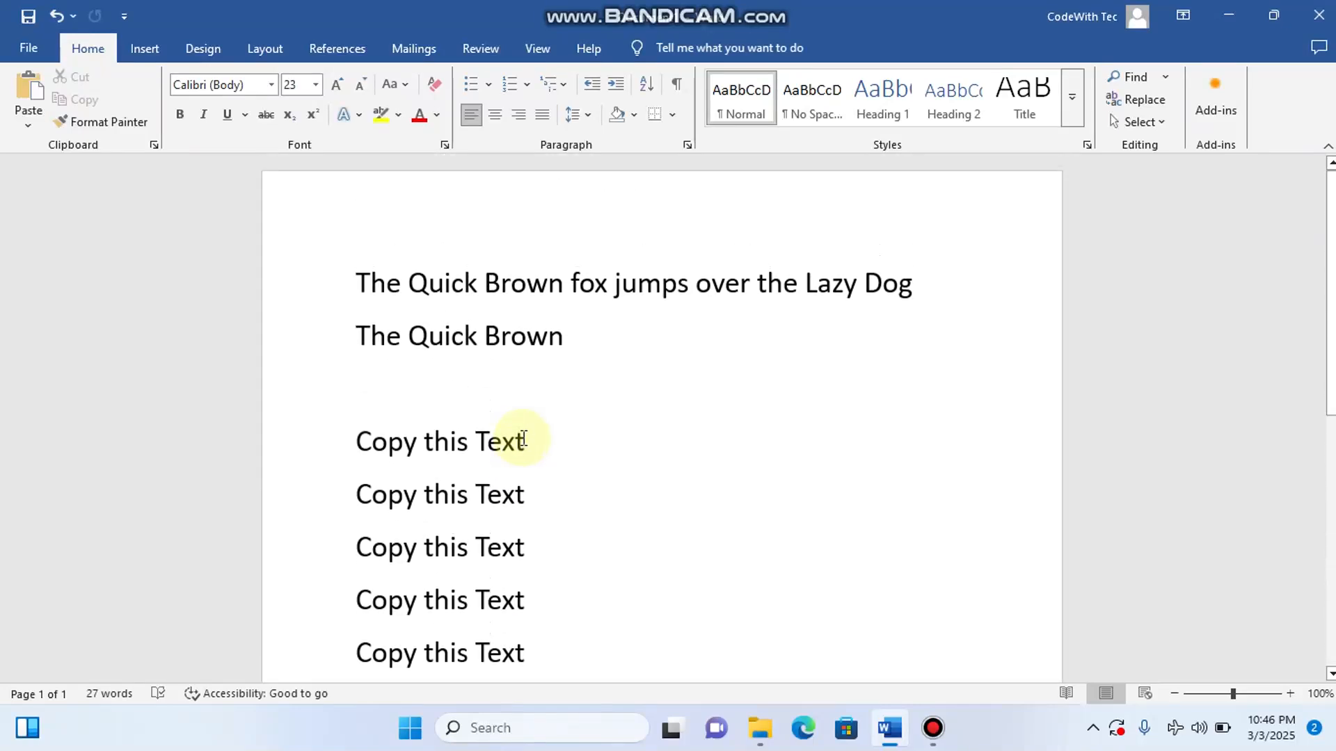
{"action": "scroll", "coordinate": [521, 432], "scroll_direction": "down", "scroll_amount": 5}
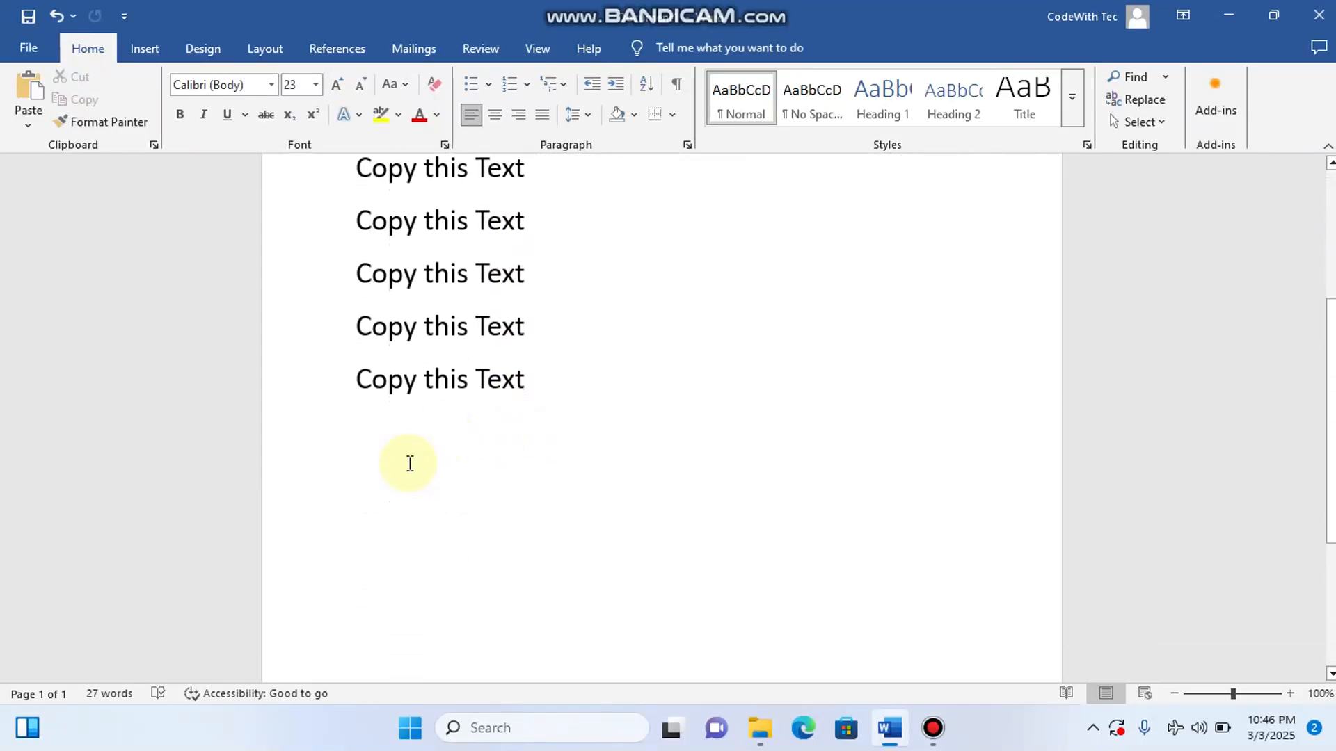
{"action": "scroll", "coordinate": [368, 436], "scroll_direction": "up", "scroll_amount": 4}
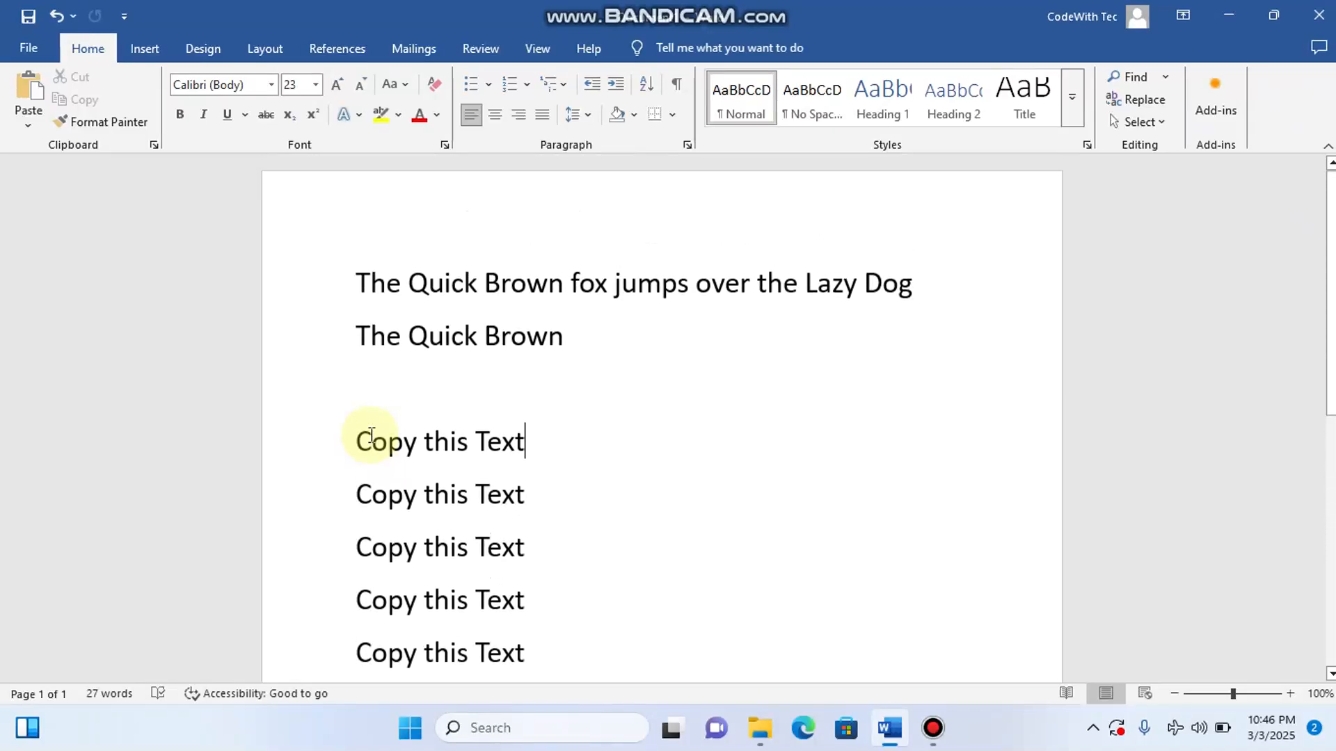
{"action": "left_click", "coordinate": [353, 266]}
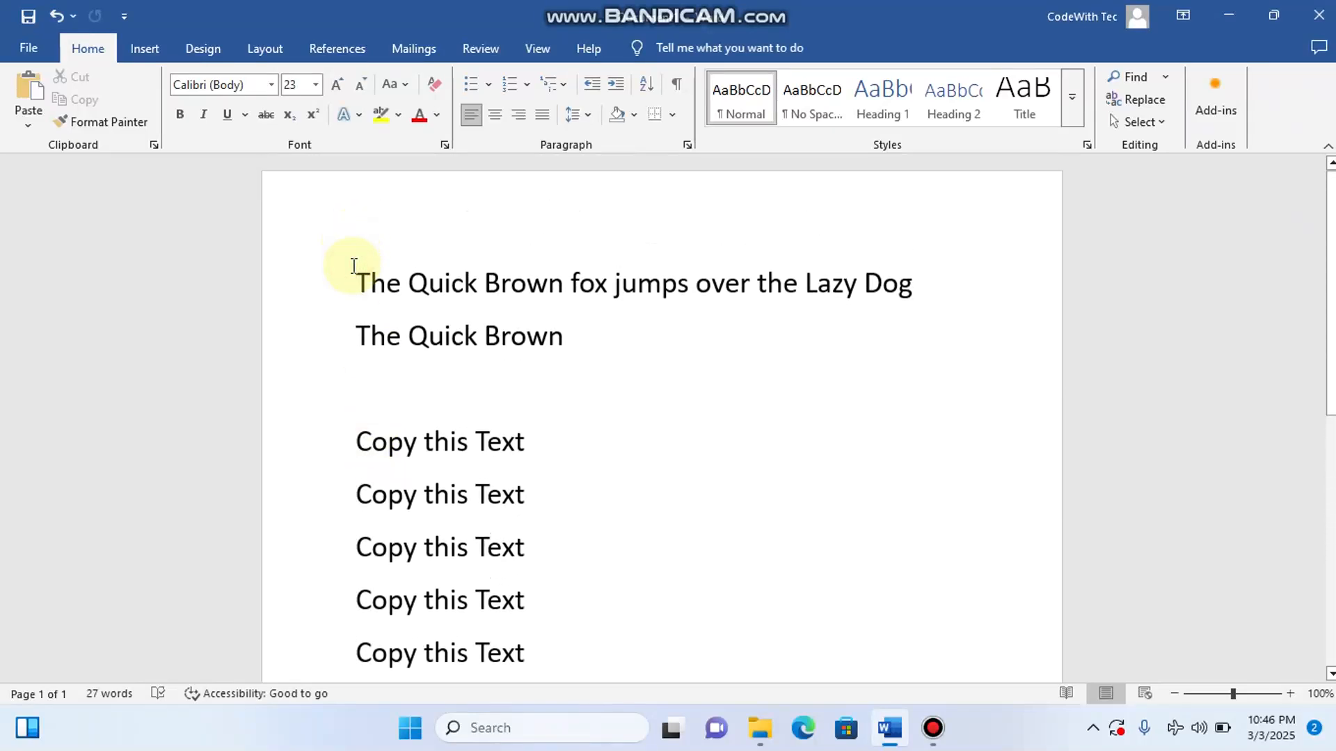
{"action": "type", "text": "Cut this Text"}
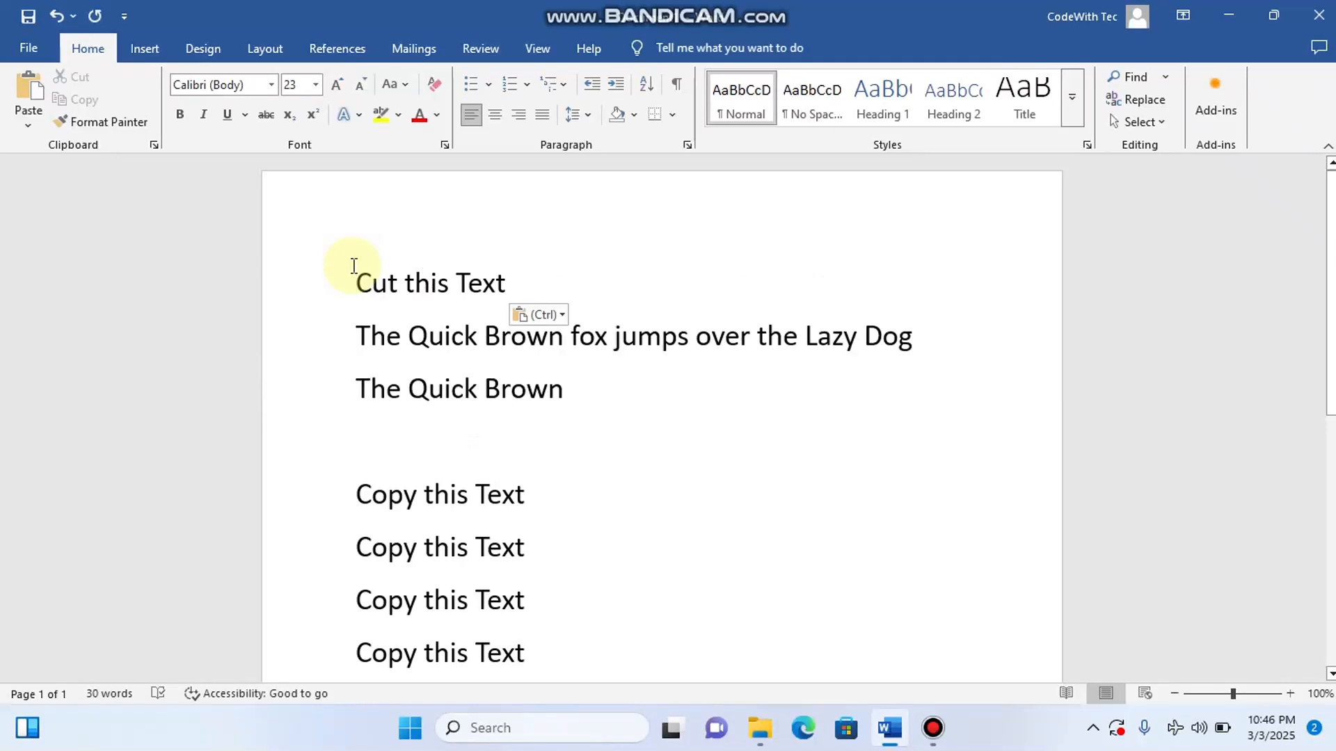
{"action": "key", "text": "ctrl+z"}
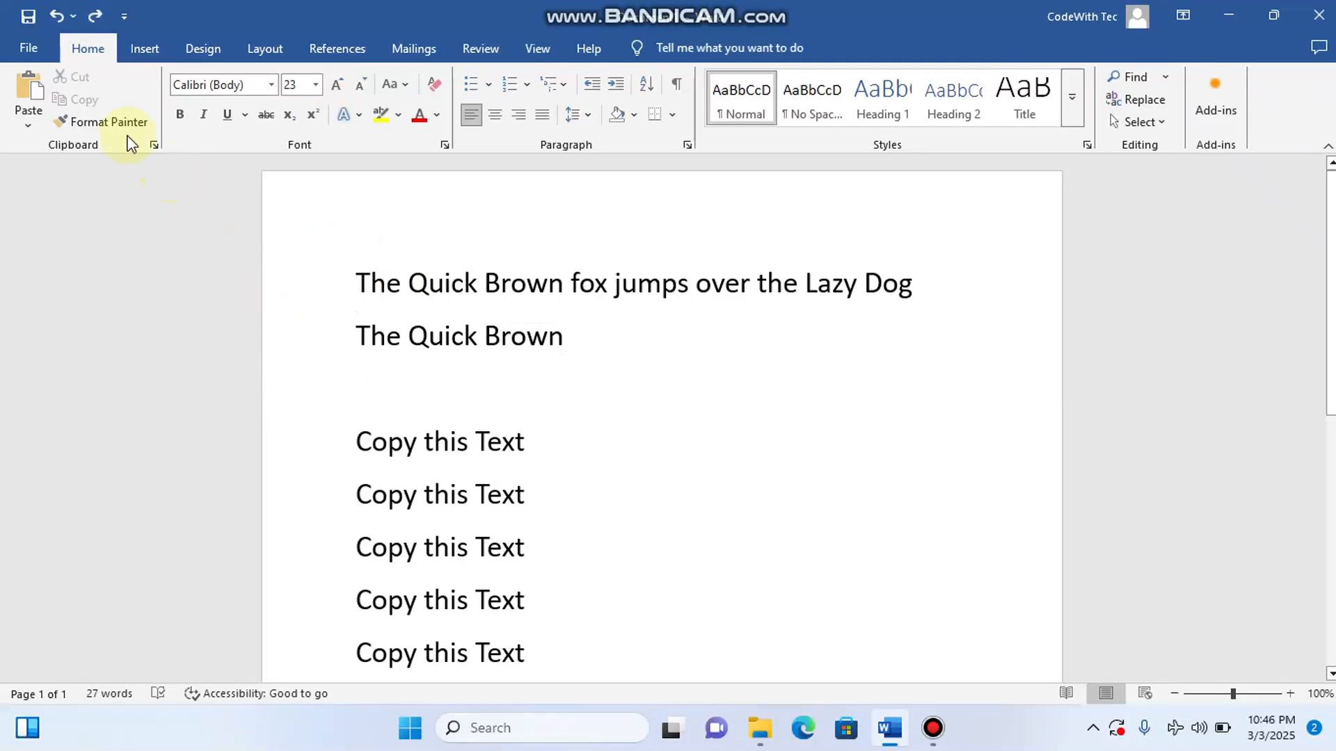
{"action": "left_click", "coordinate": [28, 90]}
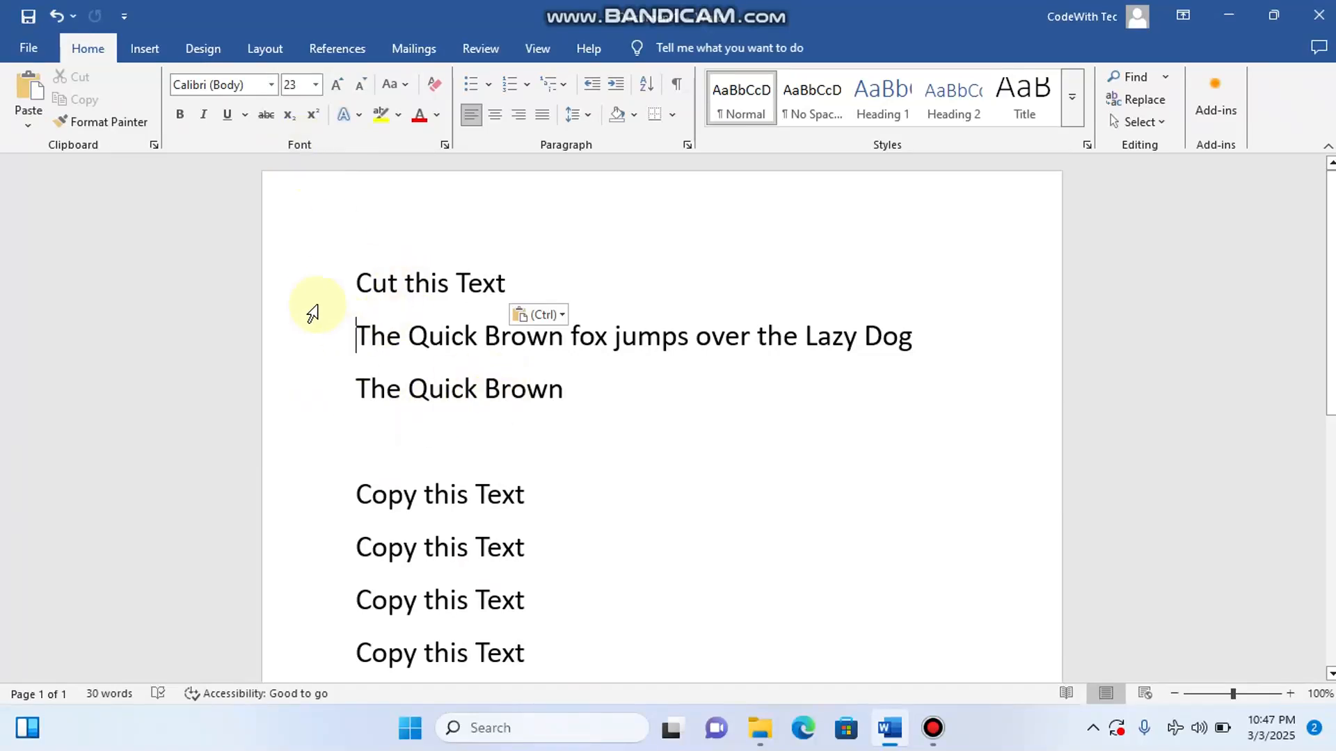
Cut the "Cut this Text" line from the document's start and remove the blank line above the first "Copy this Text".
{"action": "left_click", "coordinate": [297, 286]}
{"action": "key", "text": "ctrl+x"}
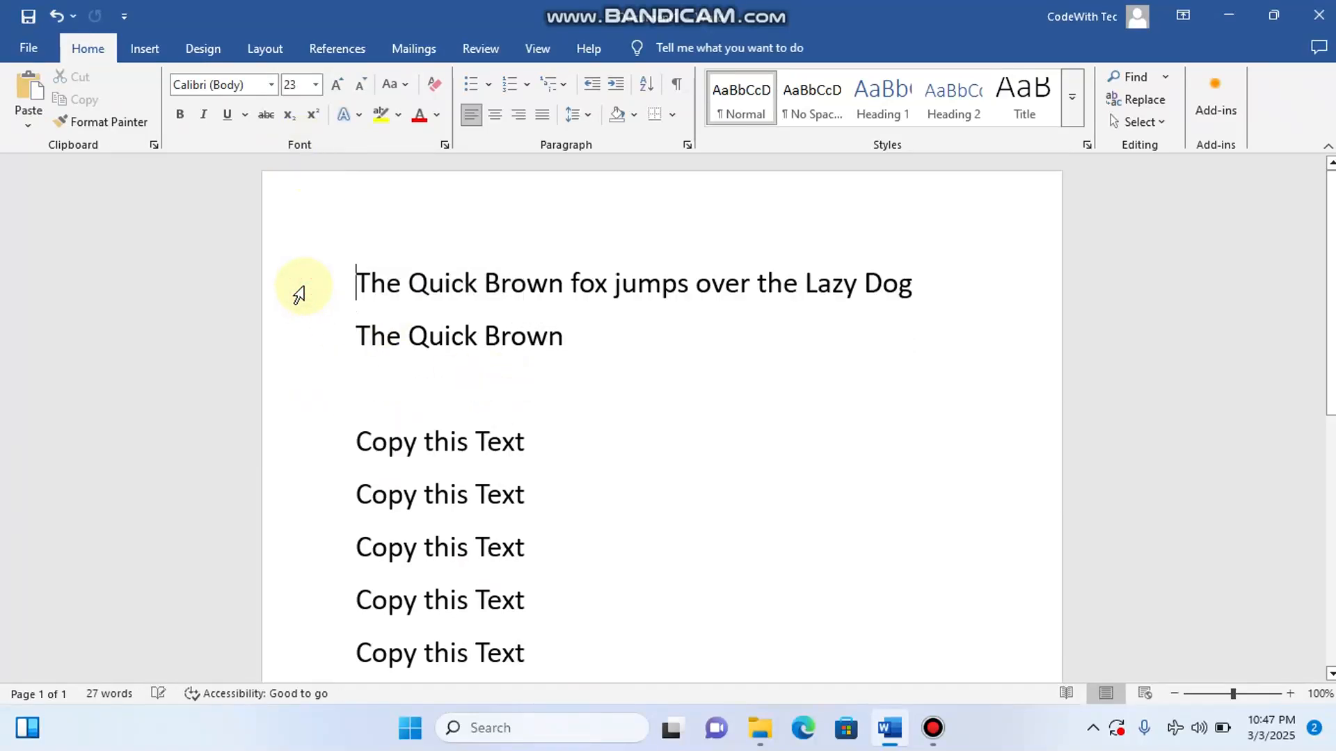
{"action": "left_click", "coordinate": [403, 414]}
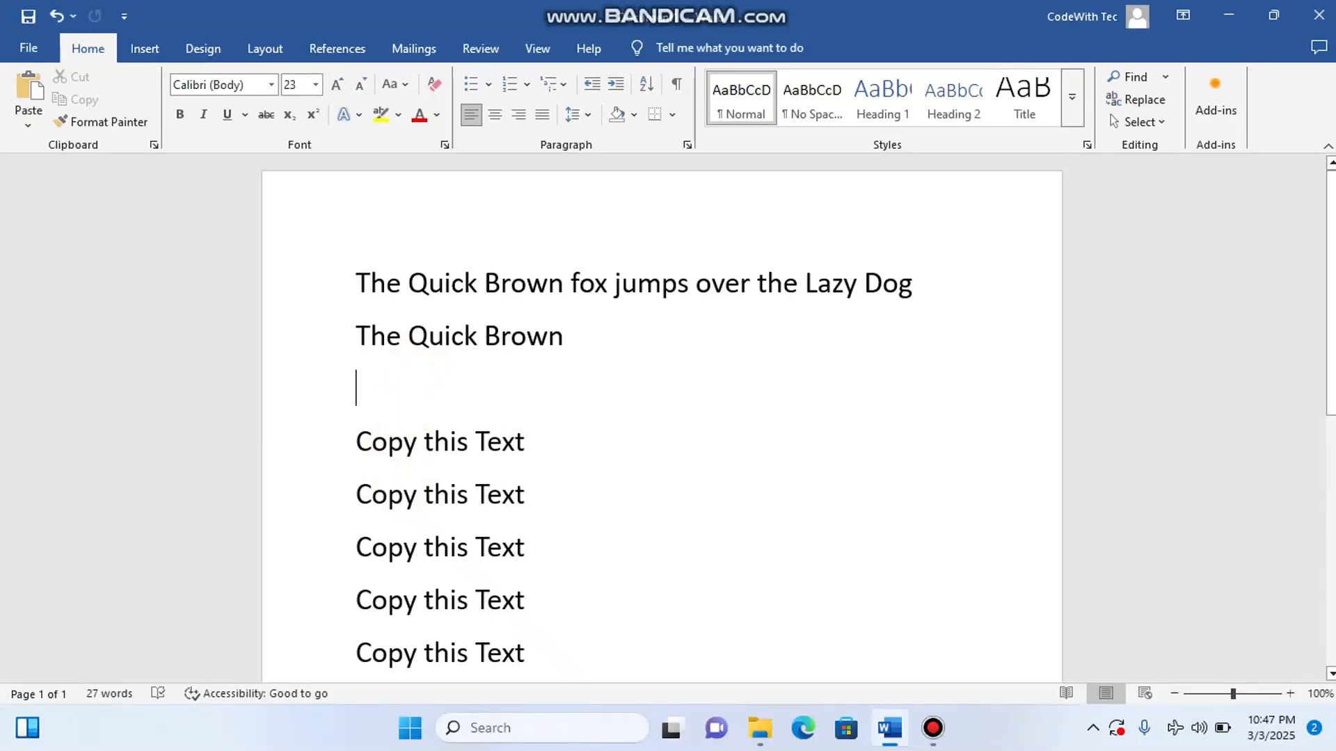
{"action": "key", "text": "BackSpace"}
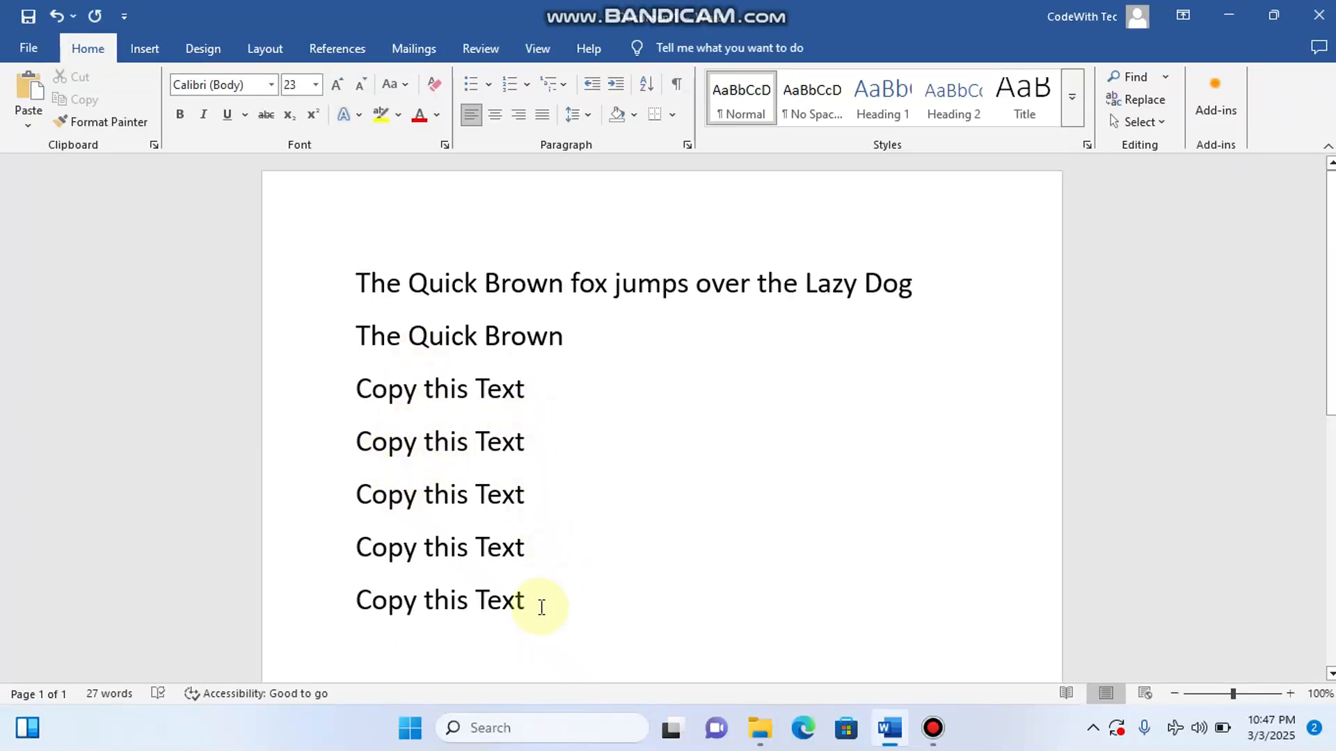
Replace all the document's text with "Font 1", "Font 2", "Font 3" and "Font 4" on separate lines, ending on a new line.
{"action": "left_click_drag", "start_coordinate": [531, 602], "coordinate": [336, 283]}
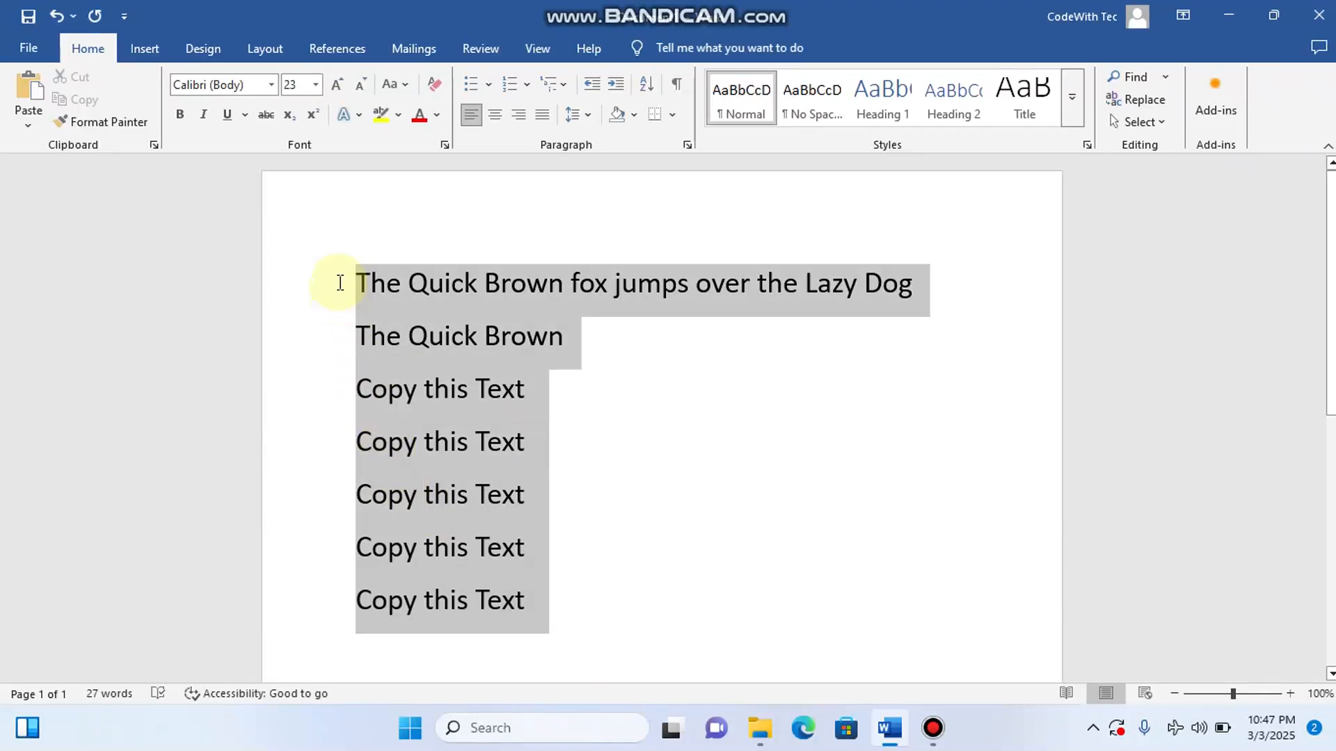
{"action": "key", "text": "Delete"}
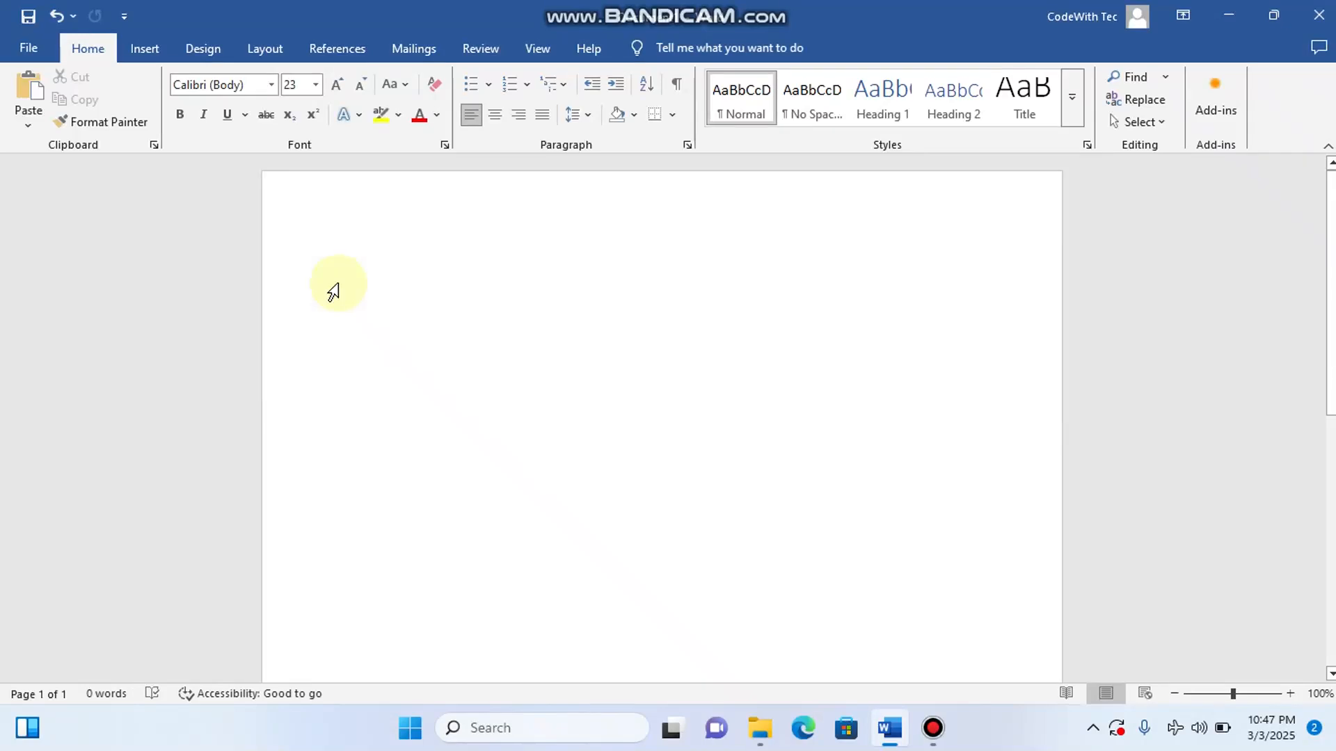
{"action": "type", "text": "Fi"}
{"action": "key", "text": "BackSpace"}
{"action": "type", "text": "ont 1"}
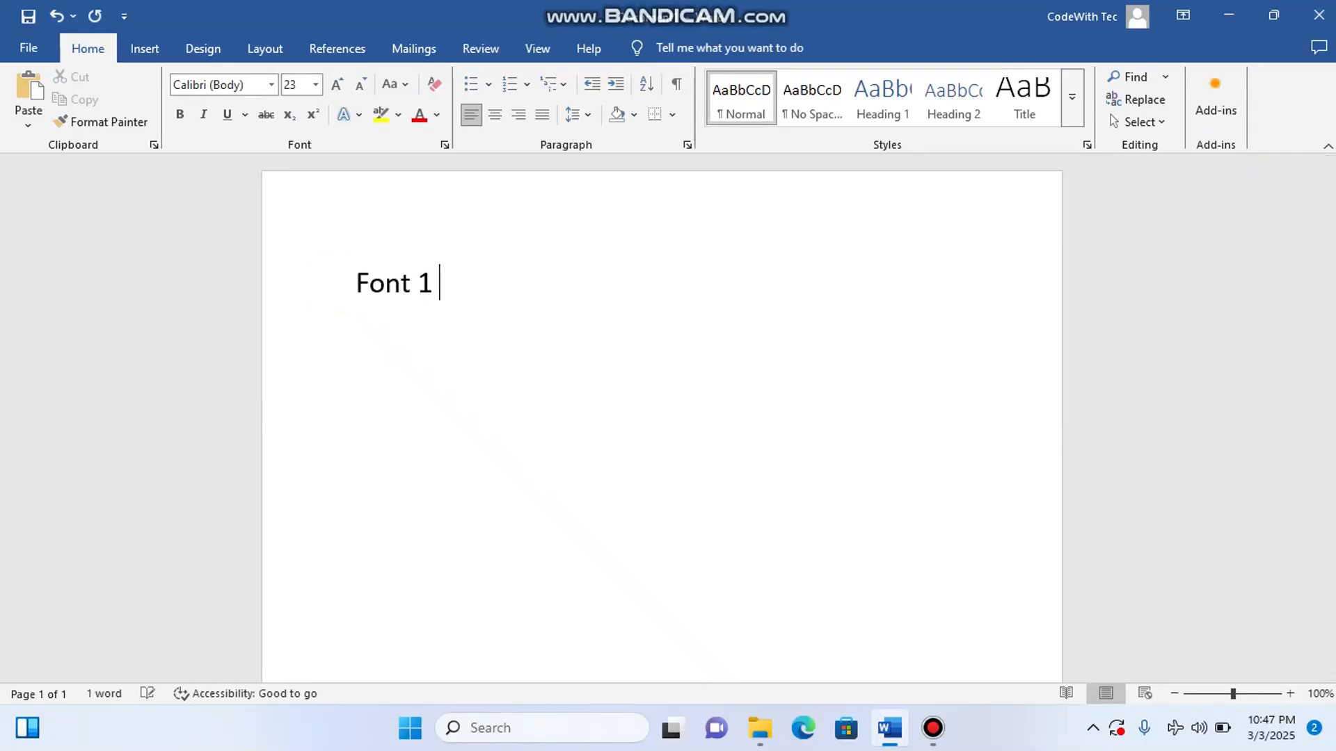
{"action": "key", "text": "Return"}
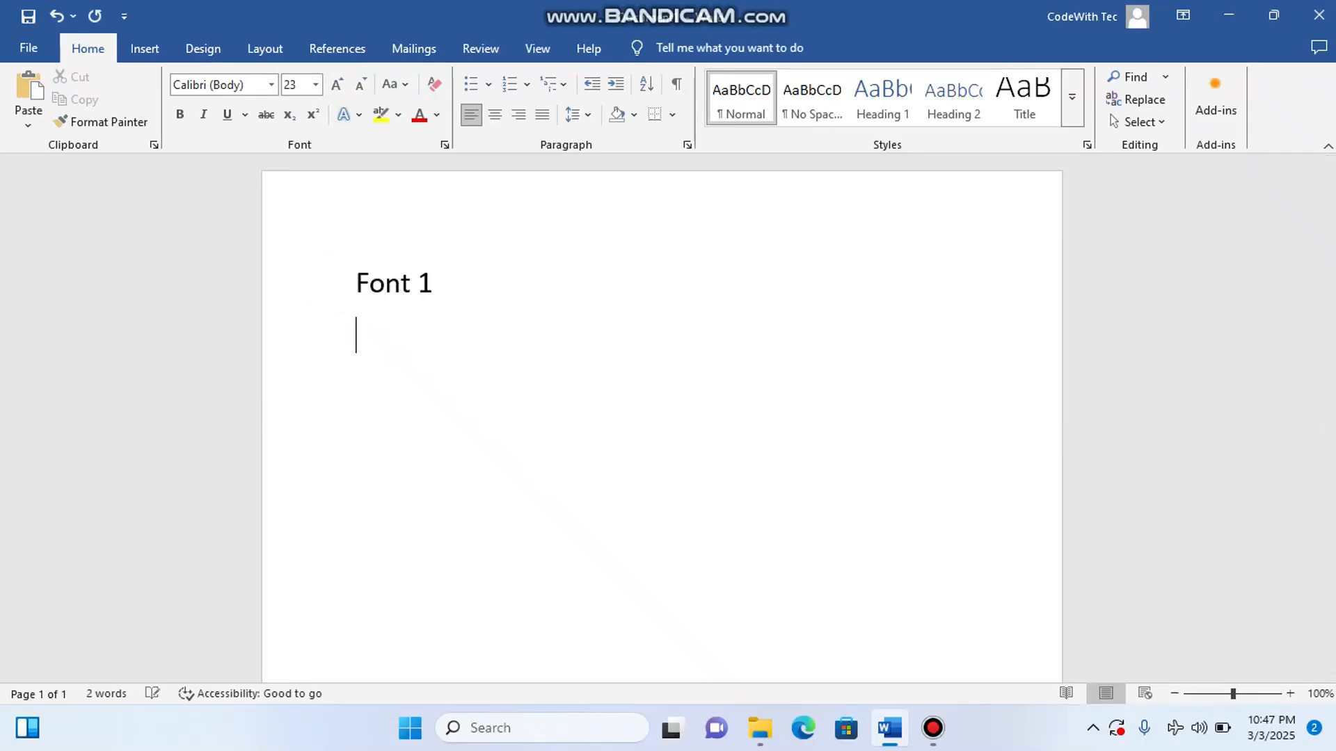
{"action": "type", "text": "font 2"}
{"action": "key", "text": "Return"}
{"action": "type", "text": "font 3"}
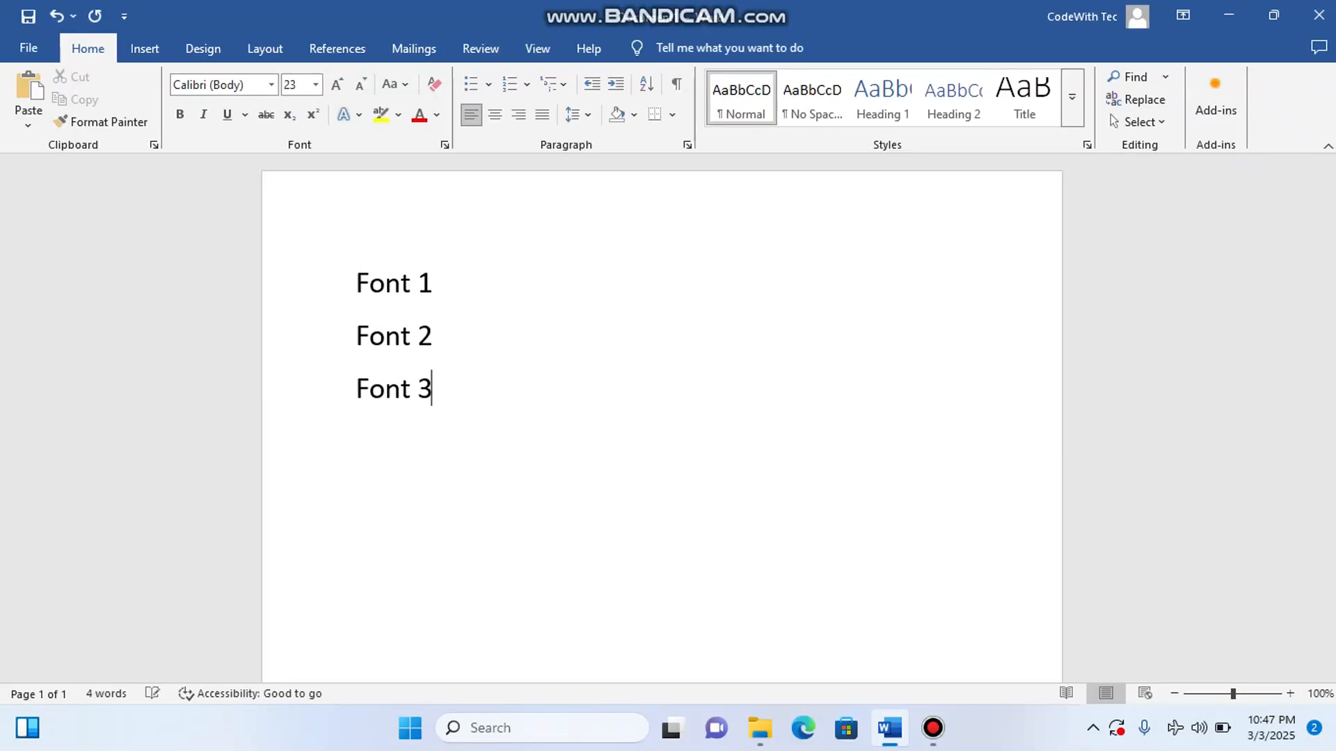
{"action": "key", "text": "Return"}
{"action": "type", "text": "font 4"}
{"action": "key", "text": "Return"}
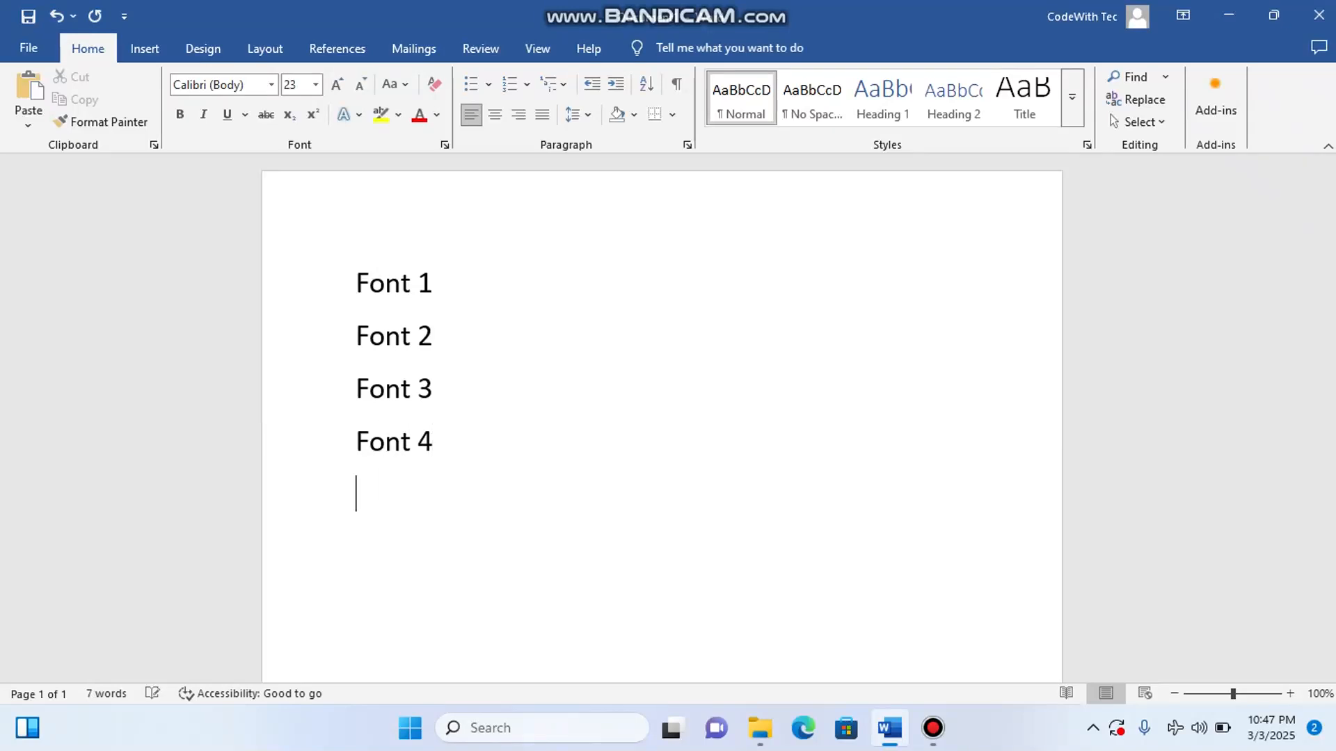
Add the lines "Font 5", "Font 6" and "Font 7" below "Font 4".
{"action": "type", "text": "font 5"}
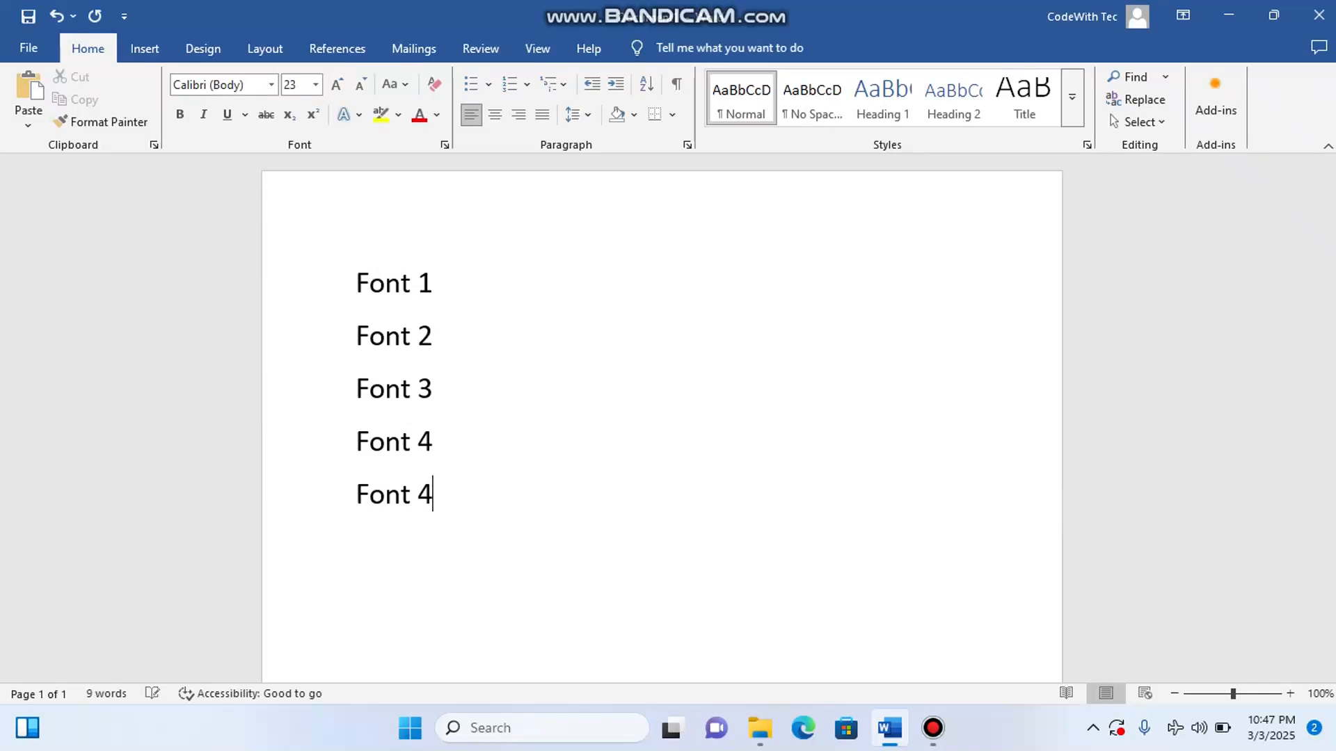
{"action": "key", "text": "Return"}
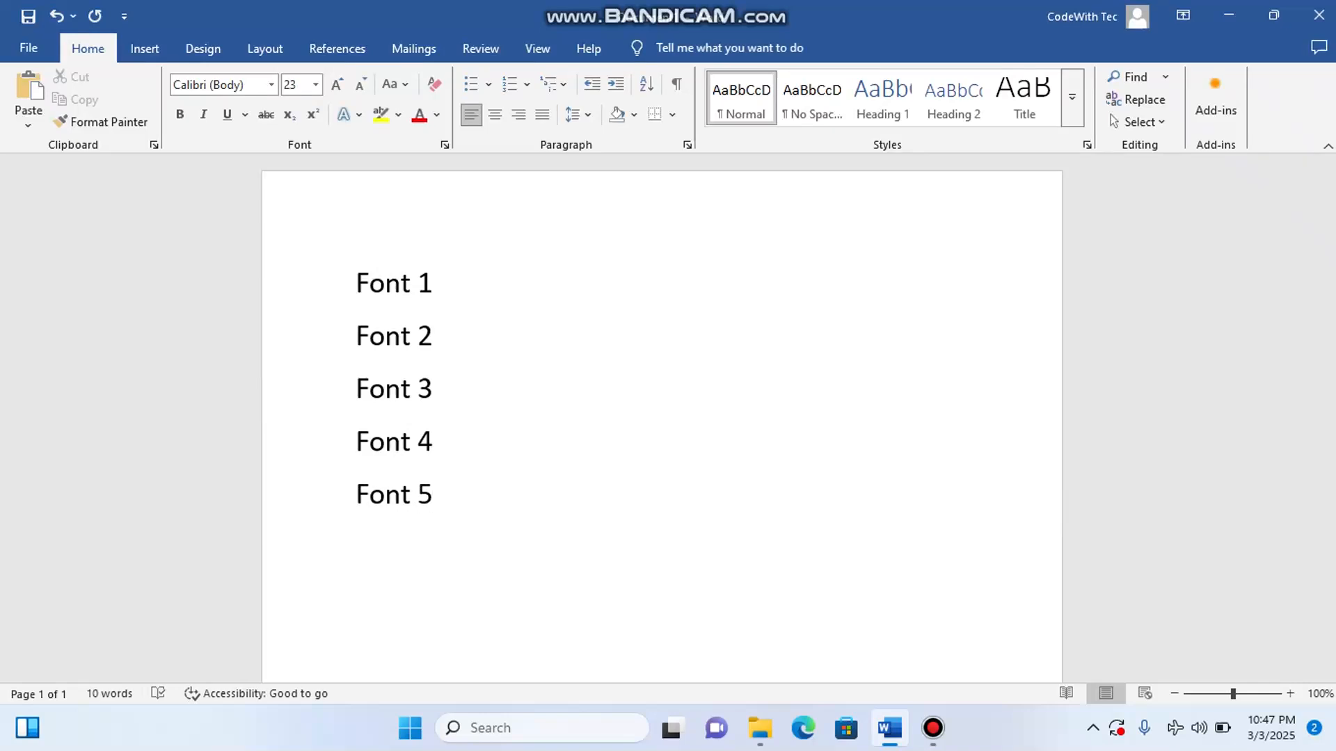
{"action": "type", "text": "font 6"}
{"action": "key", "text": "Return"}
{"action": "type", "text": "fon"}
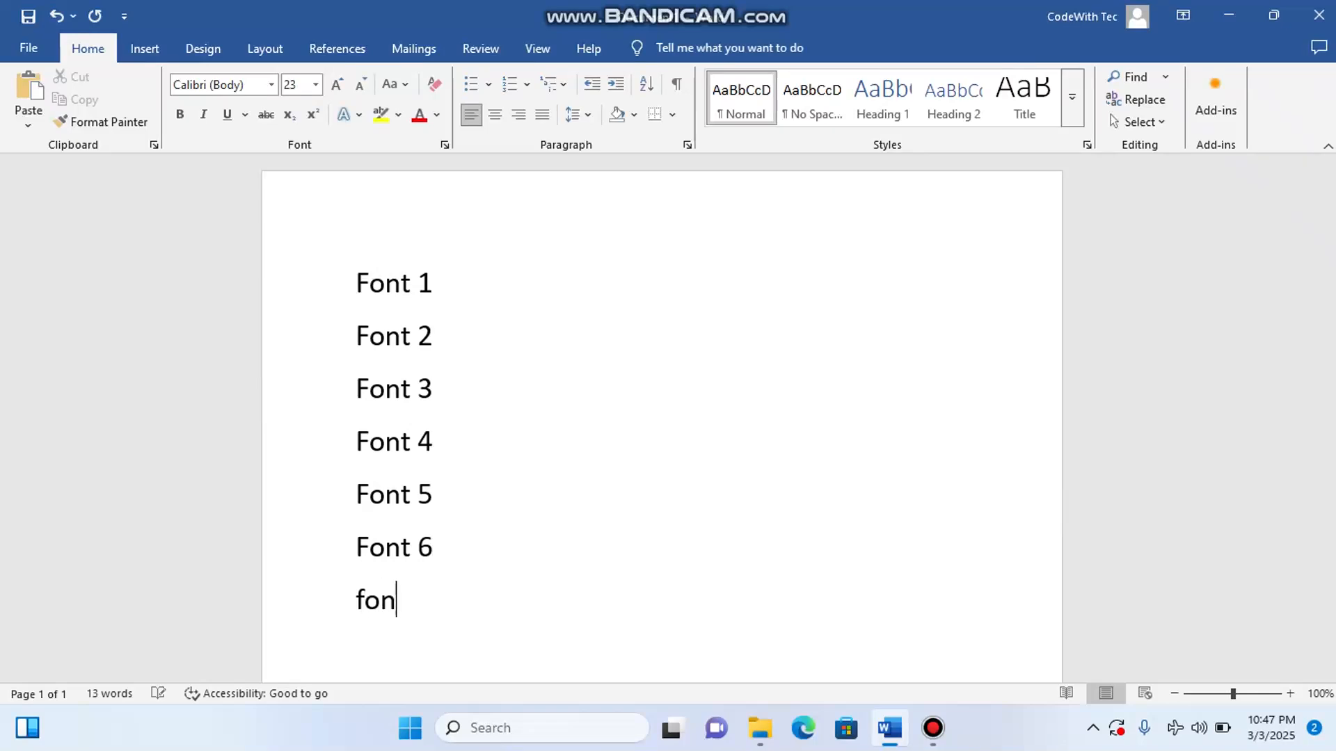
{"action": "type", "text": "t 7"}
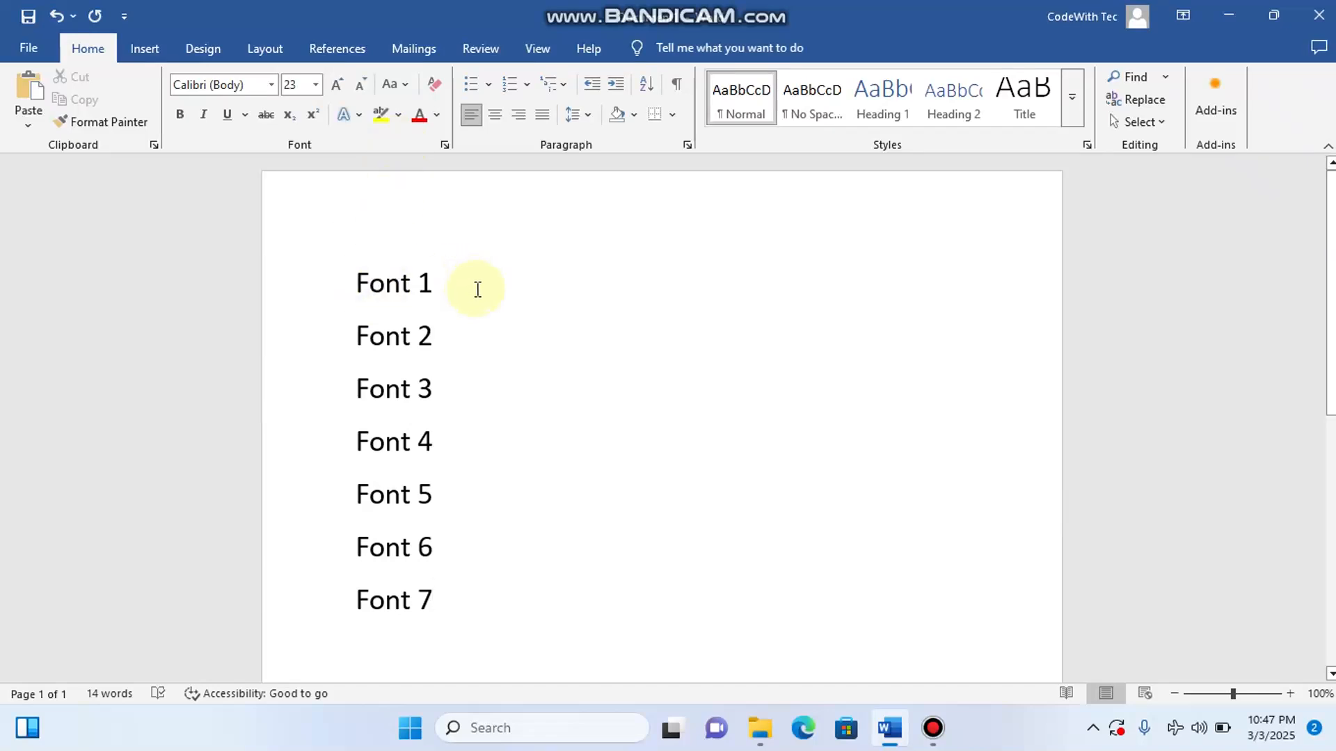
Append "---- font style" to the "Font 1" line.
{"action": "left_click", "coordinate": [470, 285]}
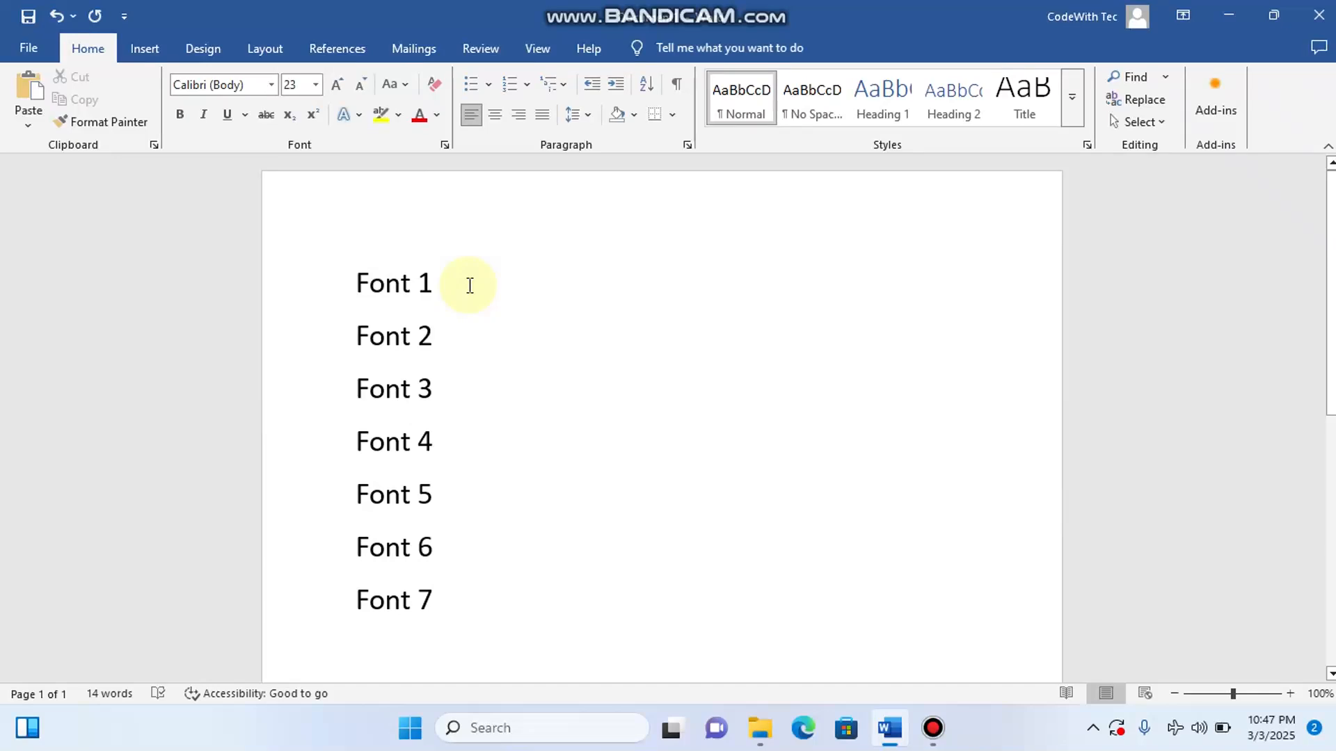
{"action": "type", "text": "---- f"}
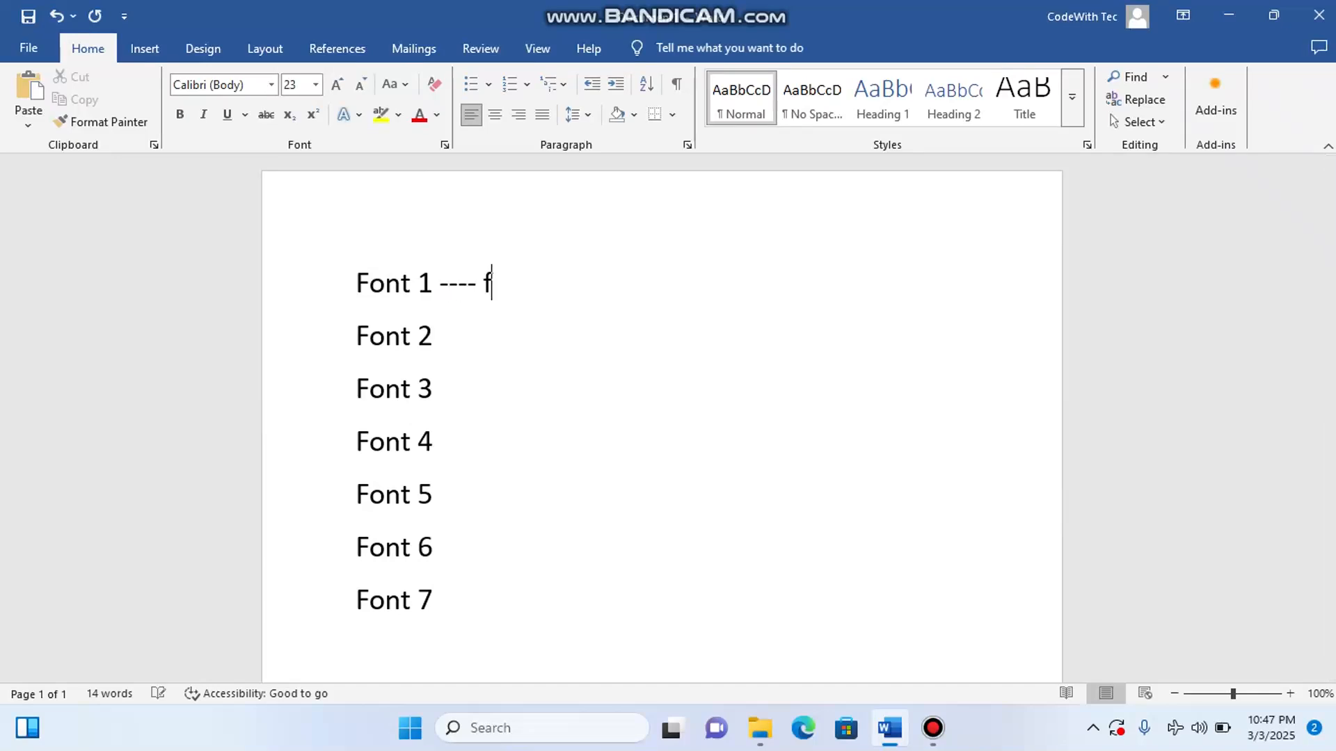
{"action": "type", "text": "ont style"}
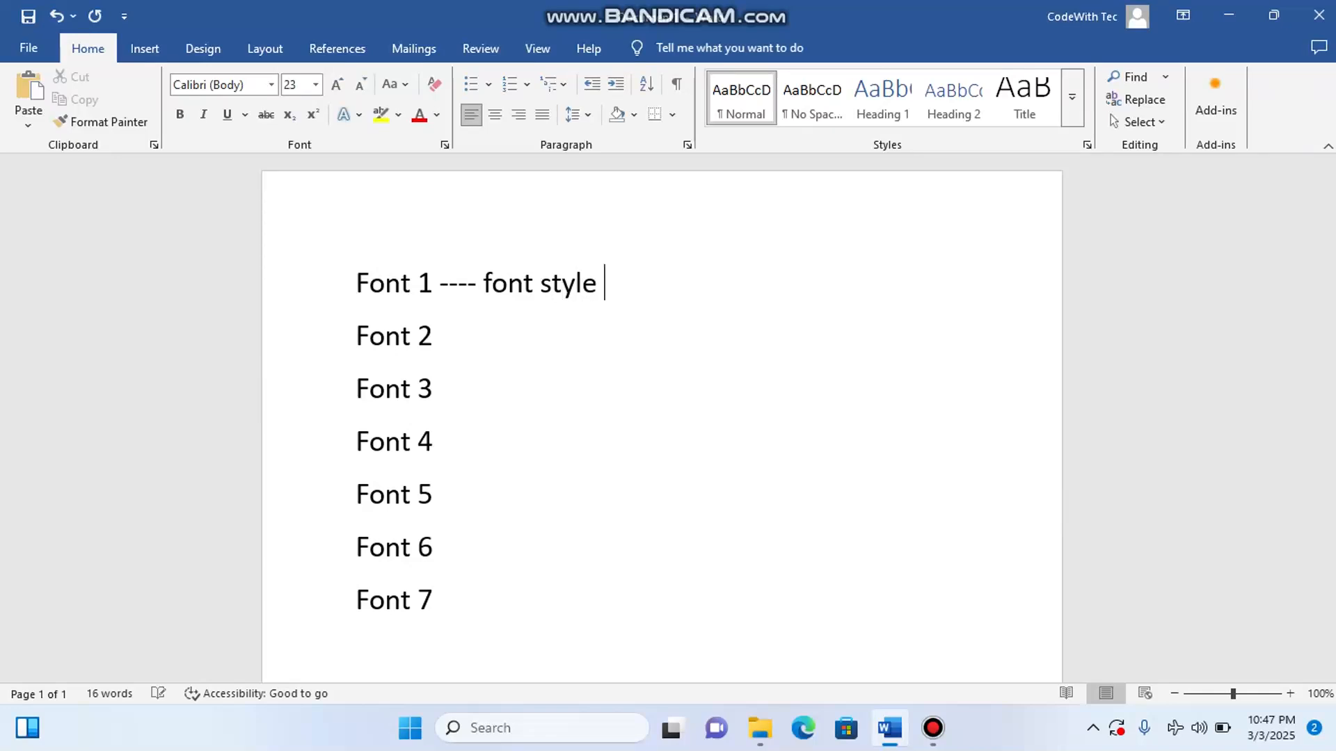
Extend the "Font 2" line with "font size f" and insert "----" between "Font 2" and the added words.
{"action": "left_click", "coordinate": [458, 327]}
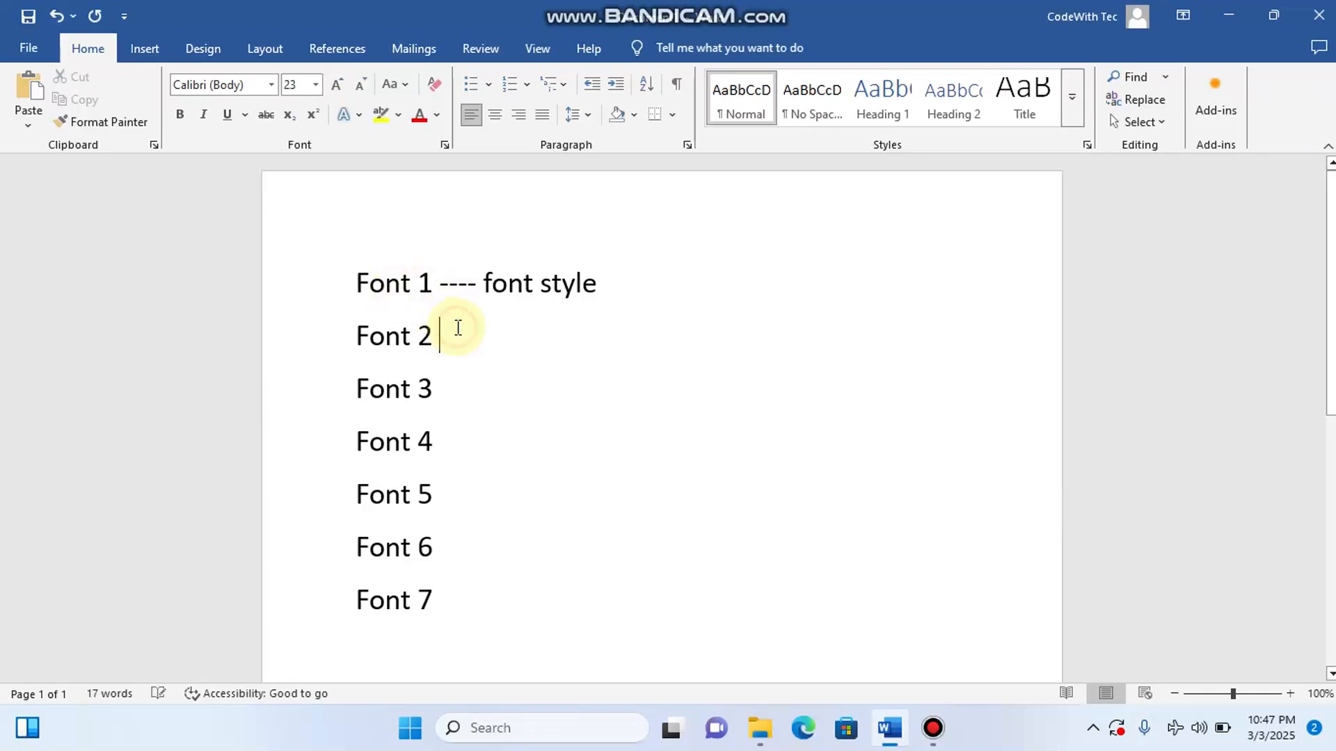
{"action": "type", "text": "font "}
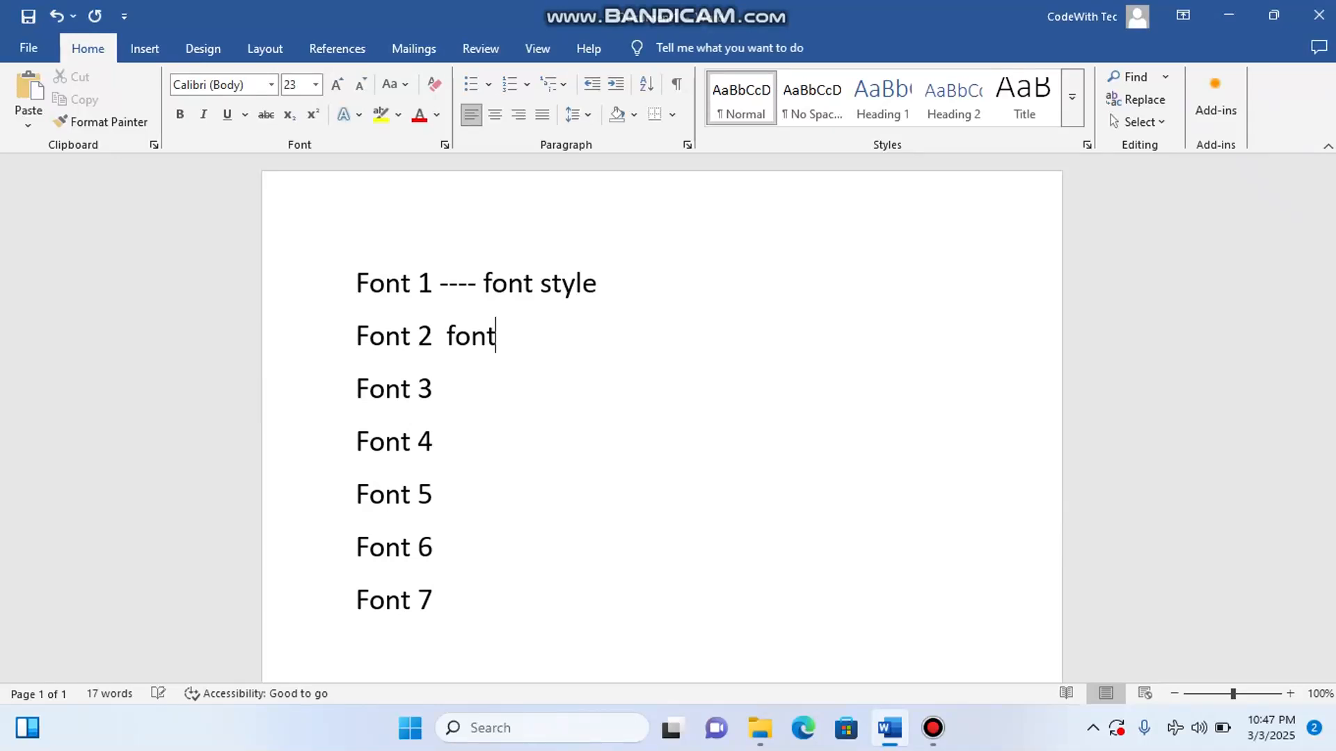
{"action": "type", "text": "size f"}
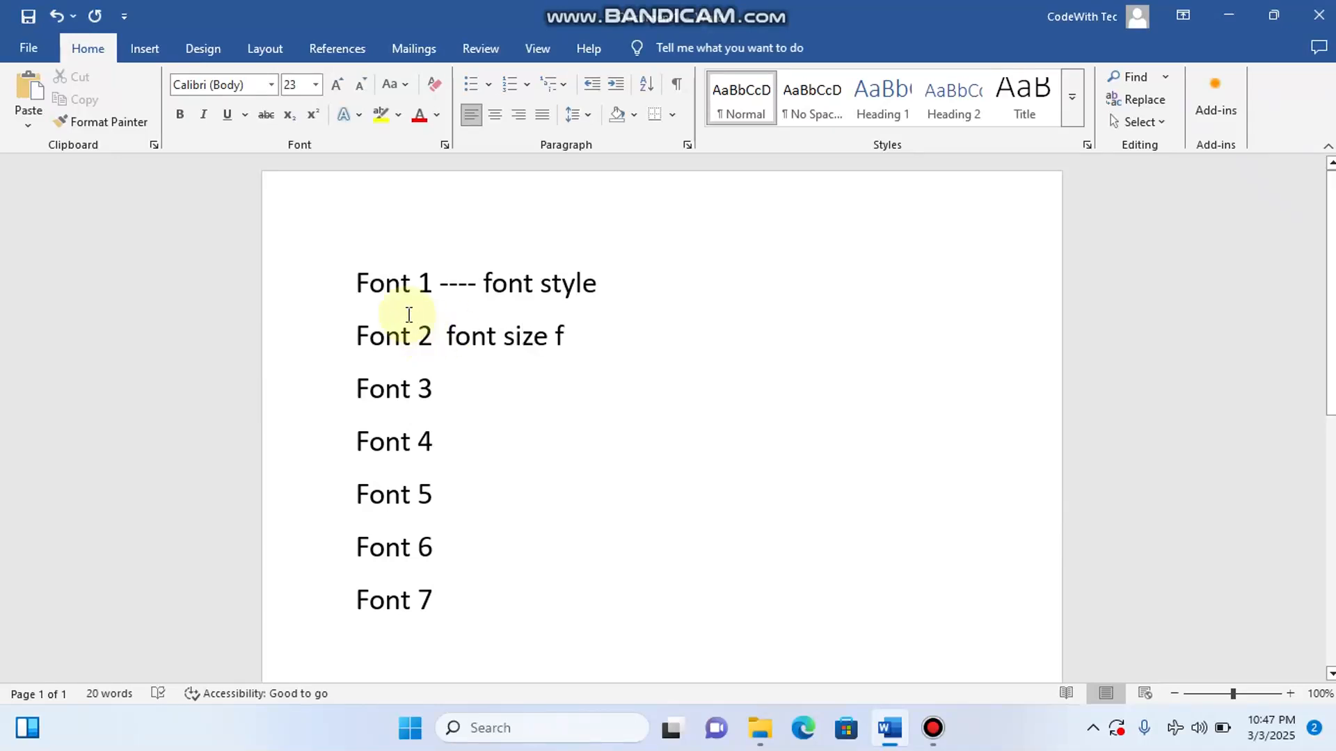
{"action": "left_click", "coordinate": [426, 324]}
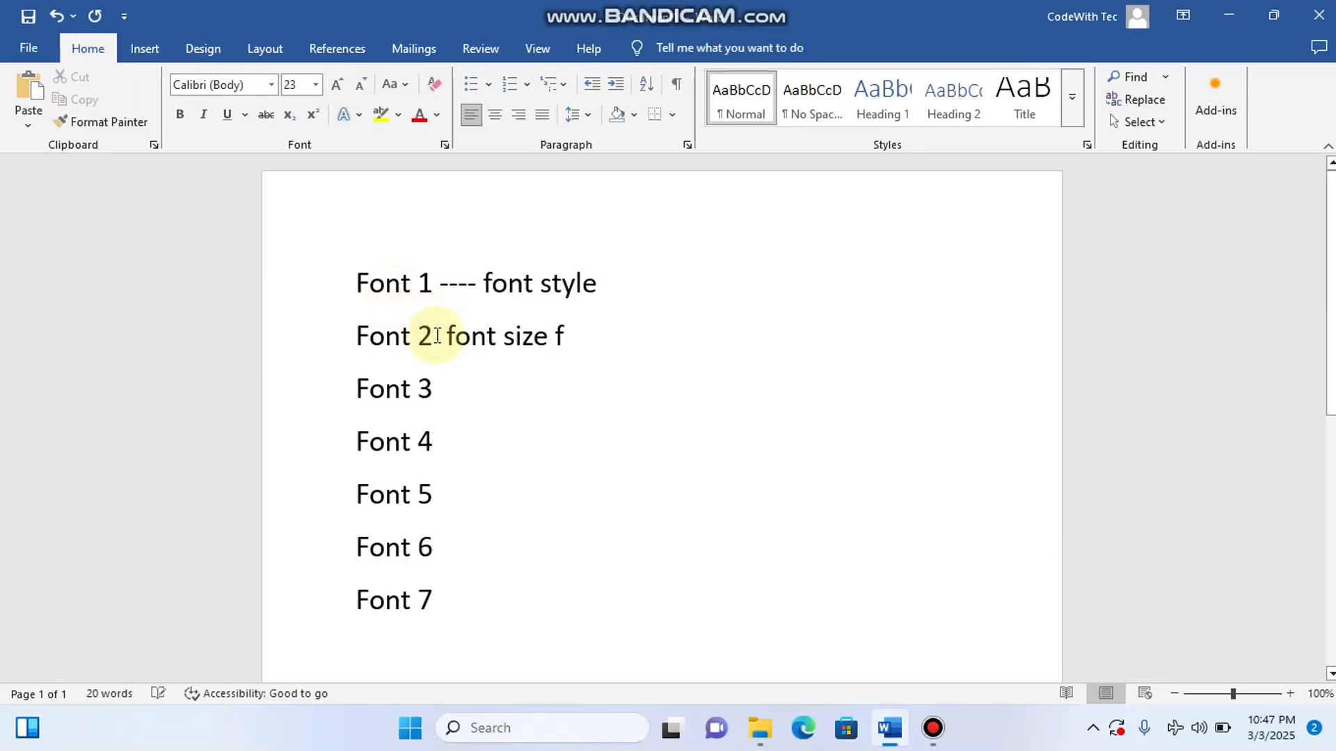
{"action": "type", "text": "----"}
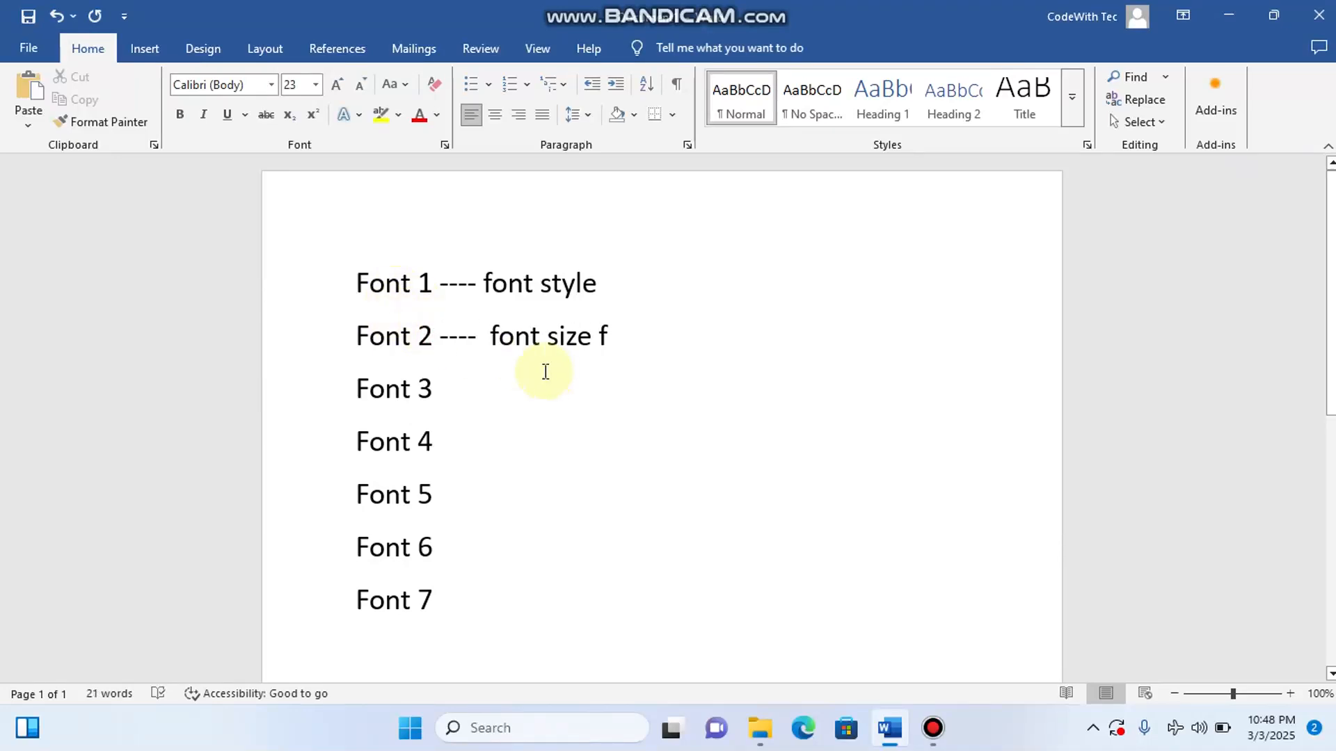
Copy the first line's formatting with Format Painter and apply it to the words "Font 1".
{"action": "left_click", "coordinate": [337, 286]}
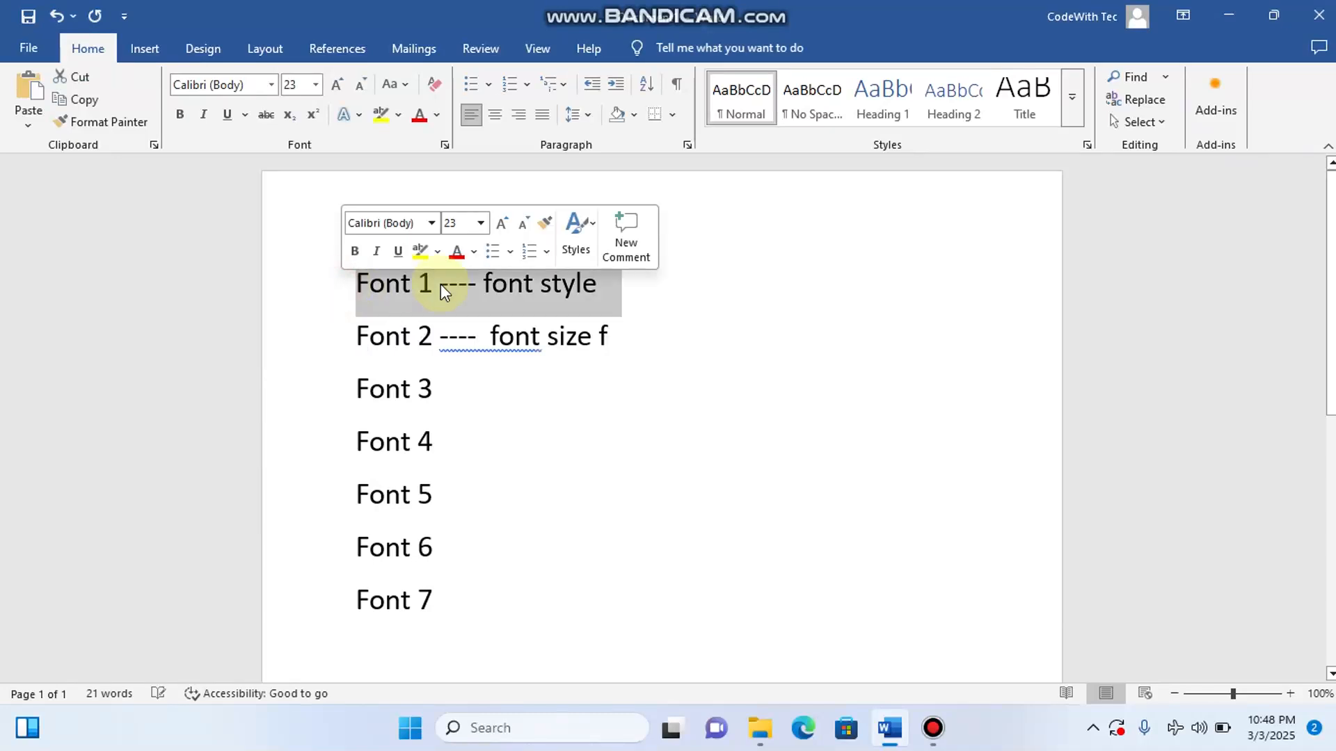
{"action": "left_click", "coordinate": [436, 286]}
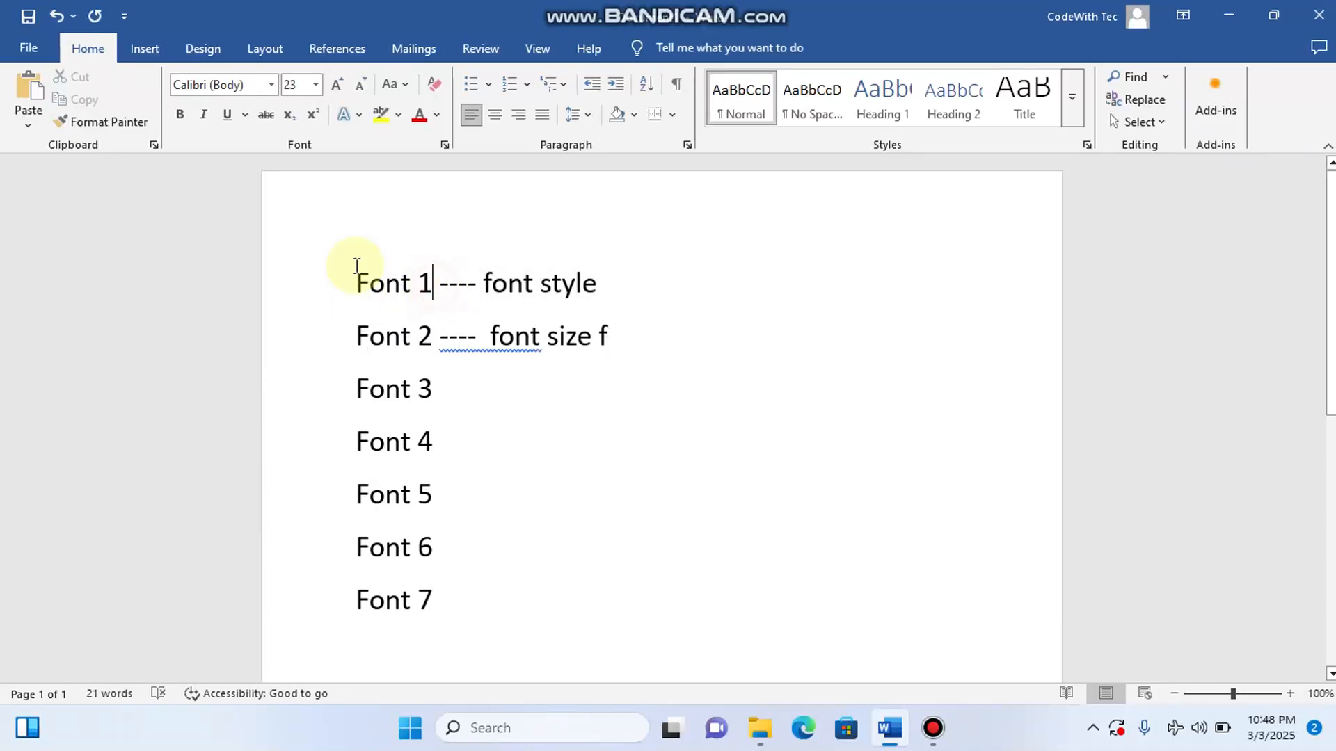
{"action": "left_click", "coordinate": [115, 125]}
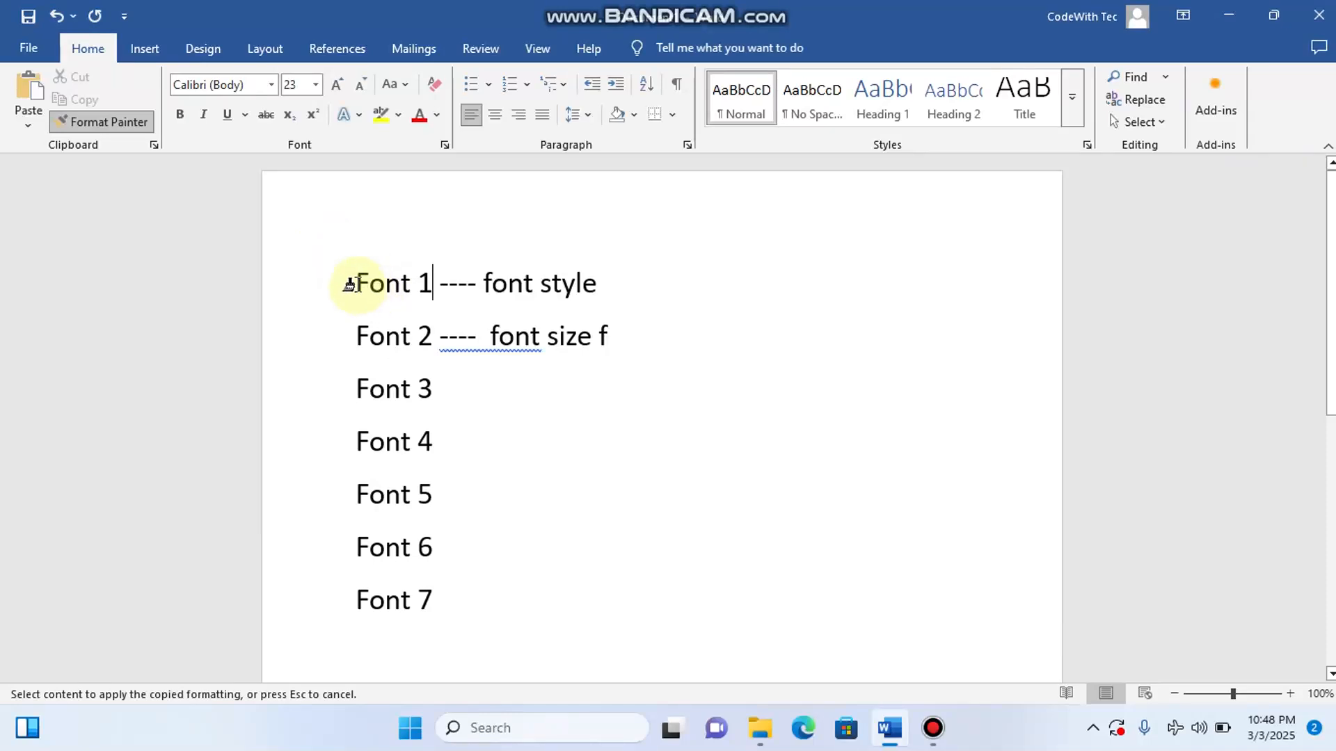
{"action": "left_click_drag", "start_coordinate": [350, 285], "coordinate": [428, 285]}
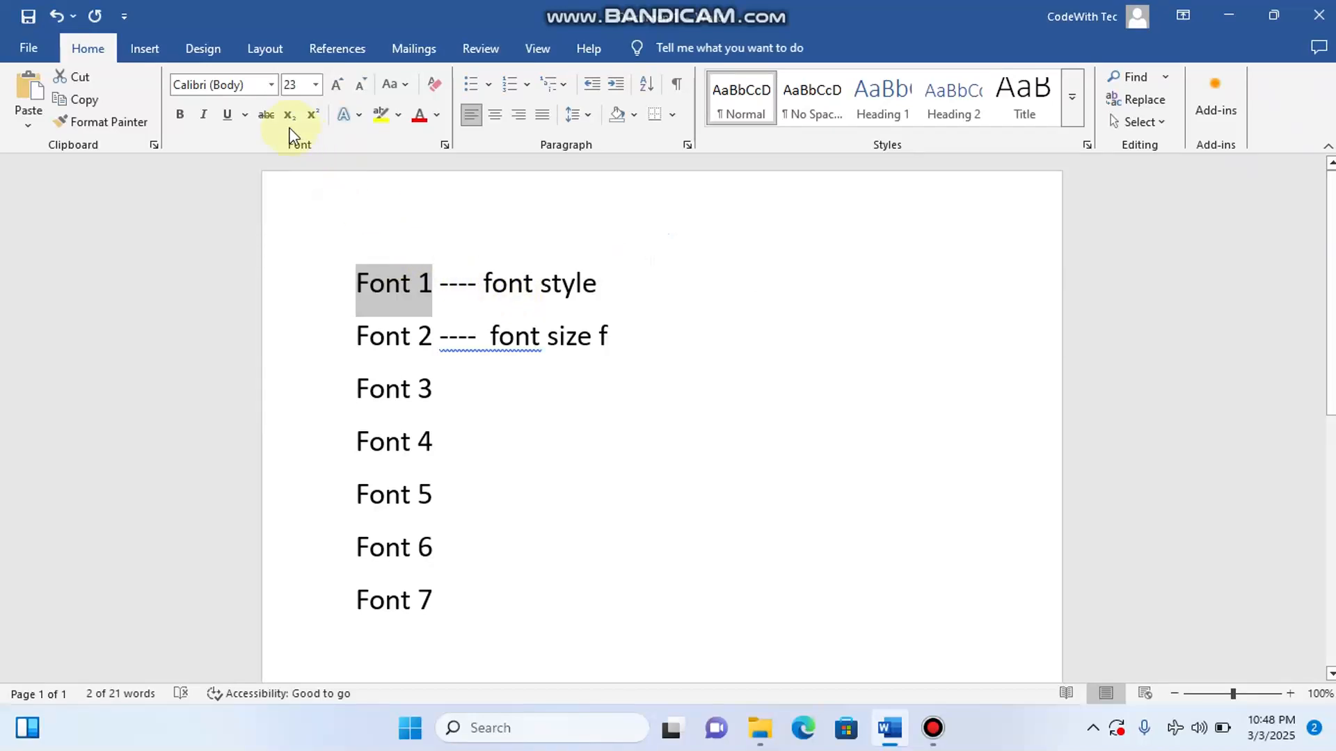
Browse the available fonts for the words "Font 1" from the theme fonts through Cambria Math, leaving the list without choosing one.
{"action": "left_click", "coordinate": [271, 84]}
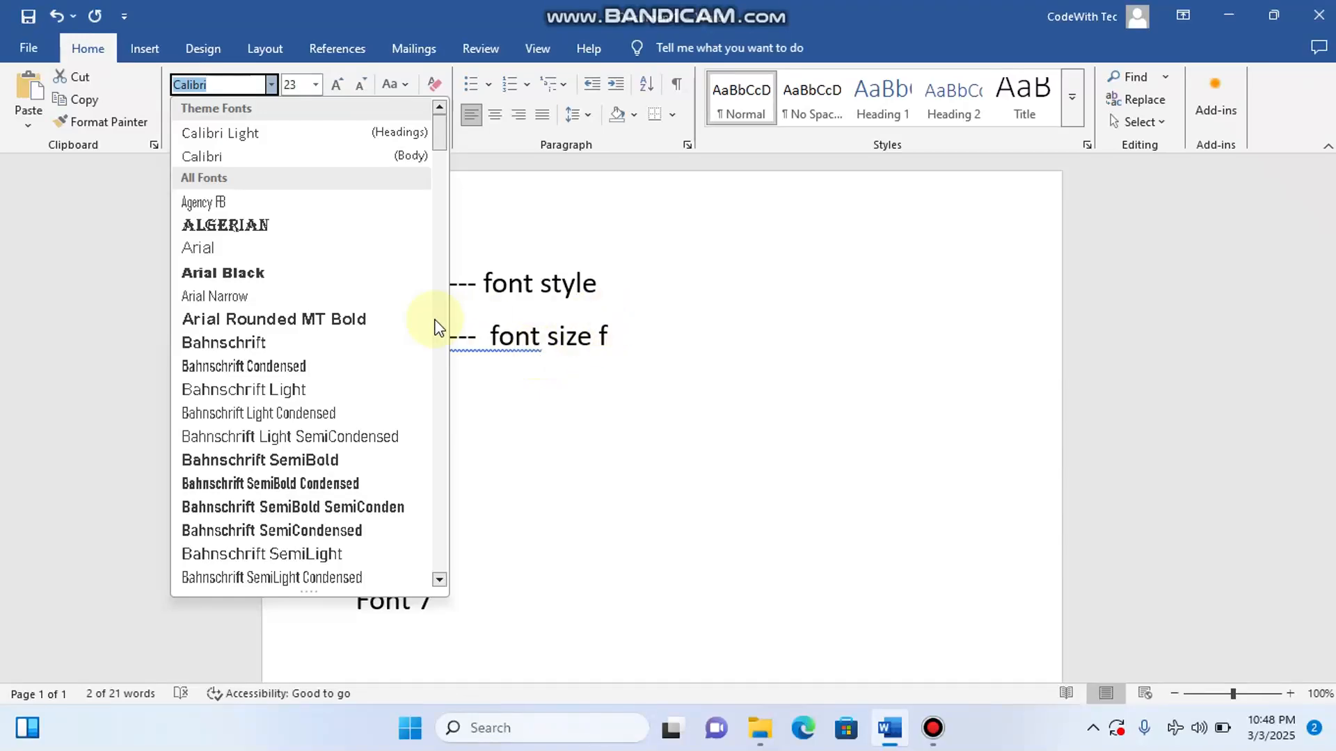
{"action": "scroll", "coordinate": [290, 403], "scroll_direction": "down", "scroll_amount": 3}
{"action": "scroll", "coordinate": [290, 403], "scroll_direction": "down", "scroll_amount": 8}
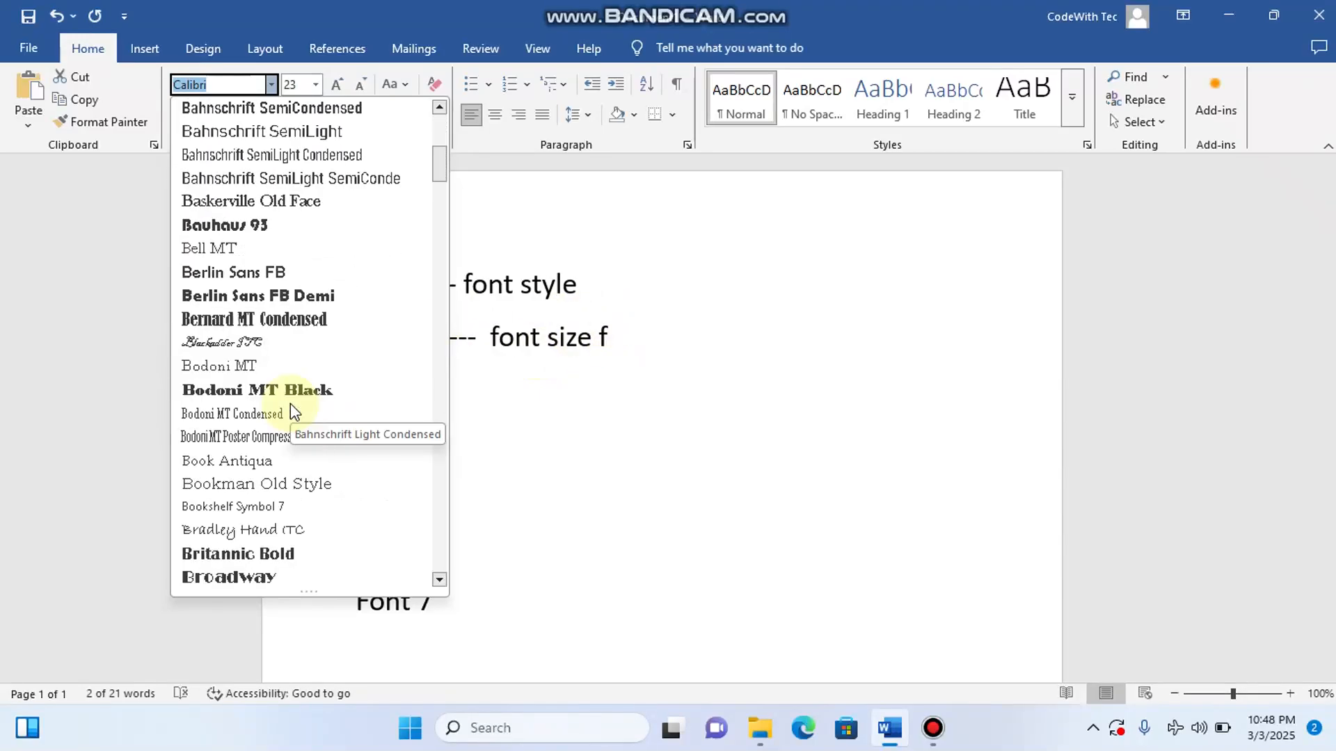
{"action": "scroll", "coordinate": [290, 404], "scroll_direction": "down", "scroll_amount": 2}
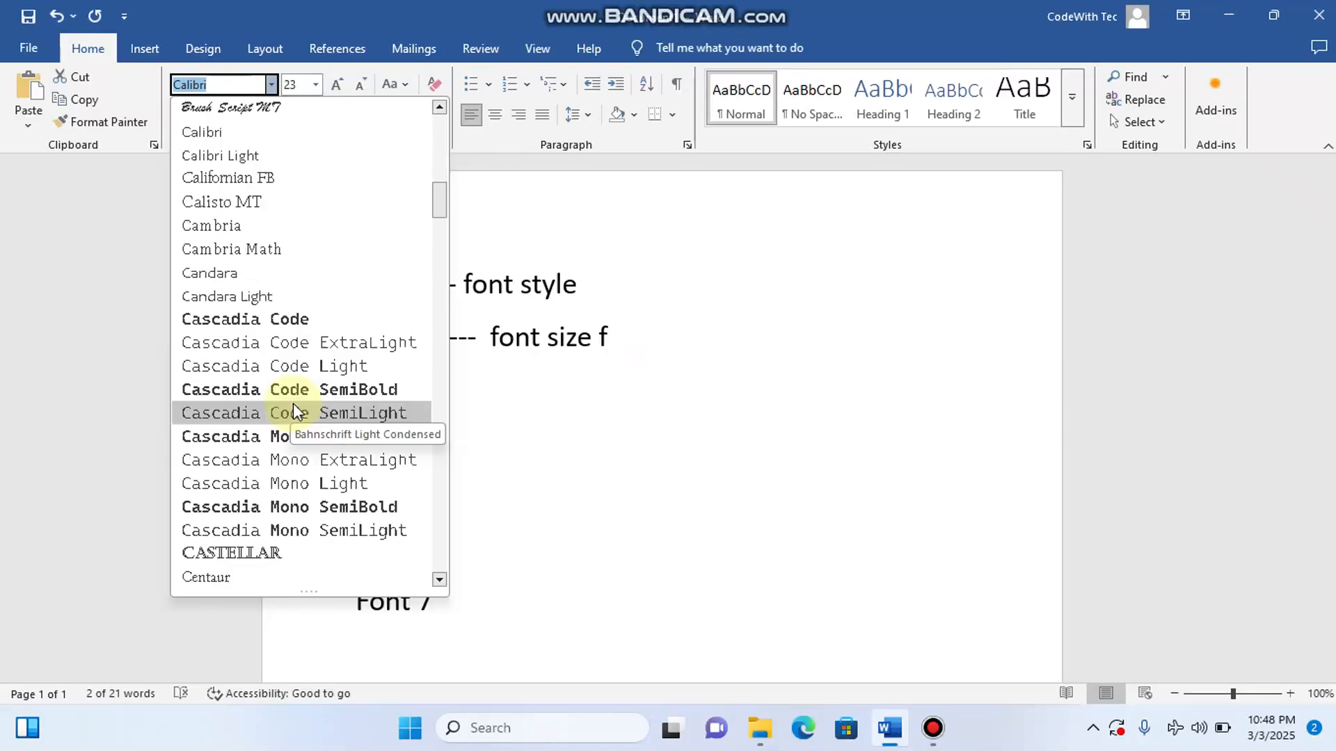
{"action": "left_click", "coordinate": [666, 327]}
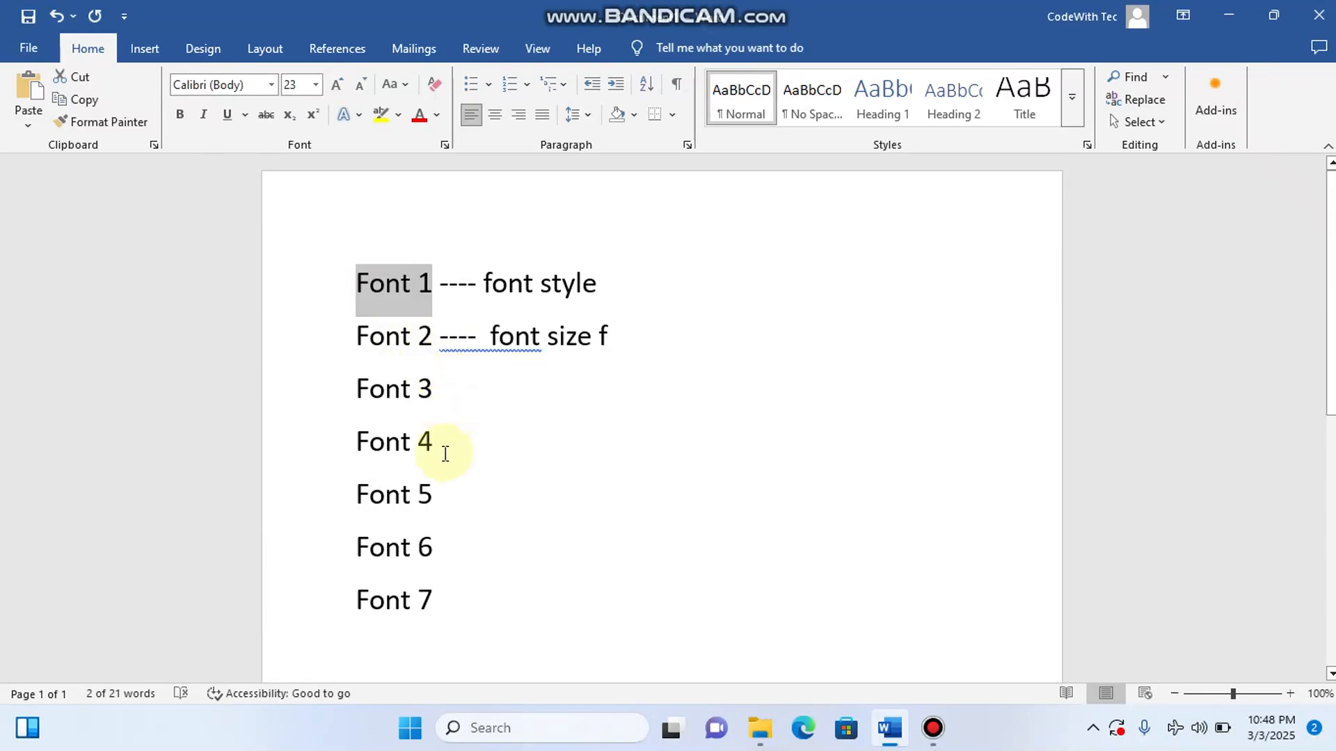
{"action": "left_click", "coordinate": [272, 84]}
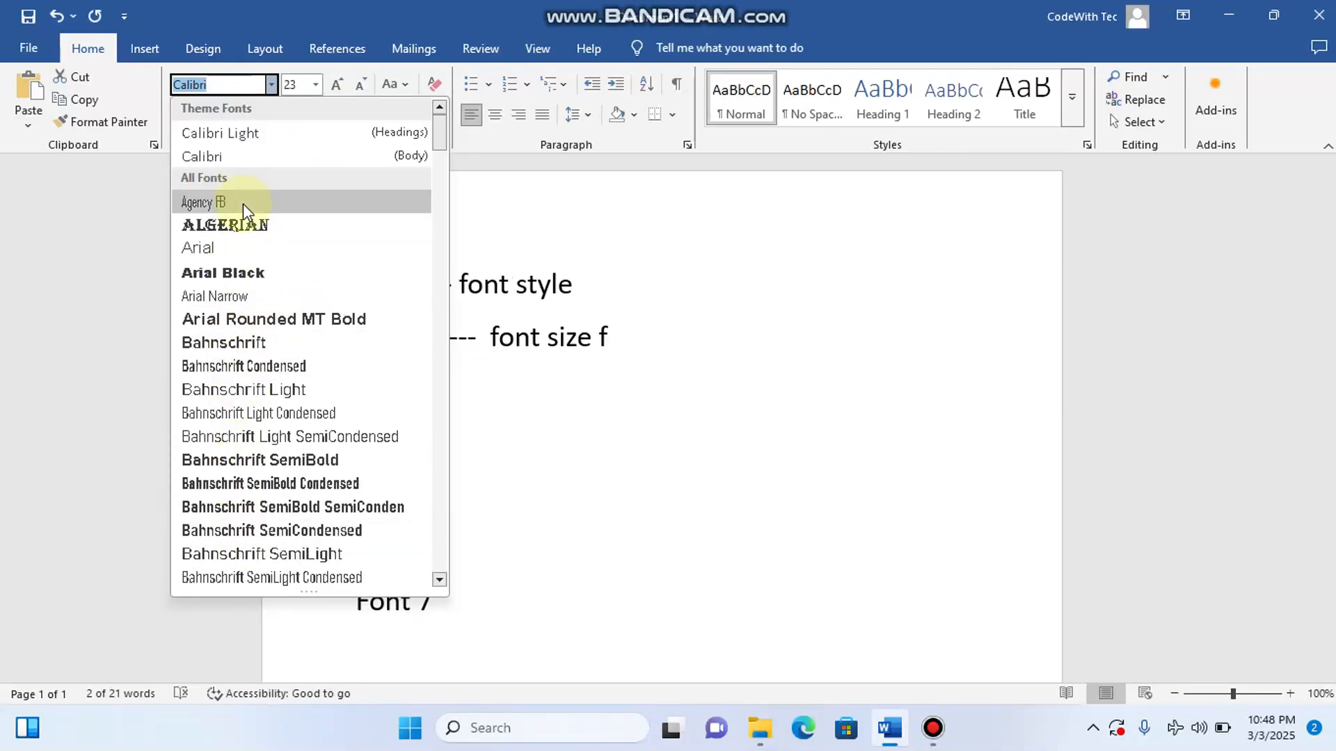
{"action": "key", "text": "Down"}
{"action": "key", "text": "Down"}
{"action": "key", "text": "Down"}
{"action": "key", "text": "Down"}
{"action": "key", "text": "Down"}
{"action": "key", "text": "Down"}
{"action": "key", "text": "Down"}
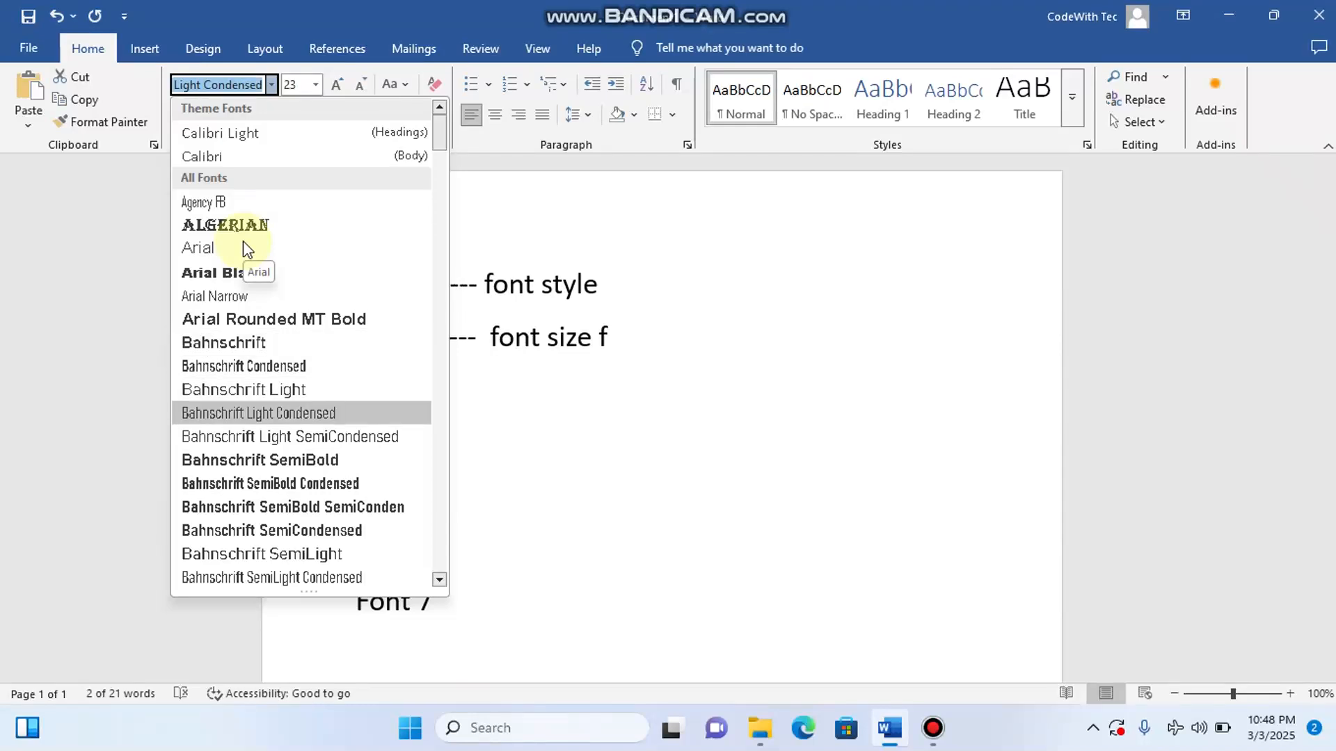
{"action": "key", "text": "Down"}
{"action": "key", "text": "Down"}
{"action": "key", "text": "Down"}
{"action": "key", "text": "Down"}
{"action": "key", "text": "Down"}
{"action": "key", "text": "Down"}
{"action": "key", "text": "Down"}
{"action": "key", "text": "Down"}
{"action": "key", "text": "Down"}
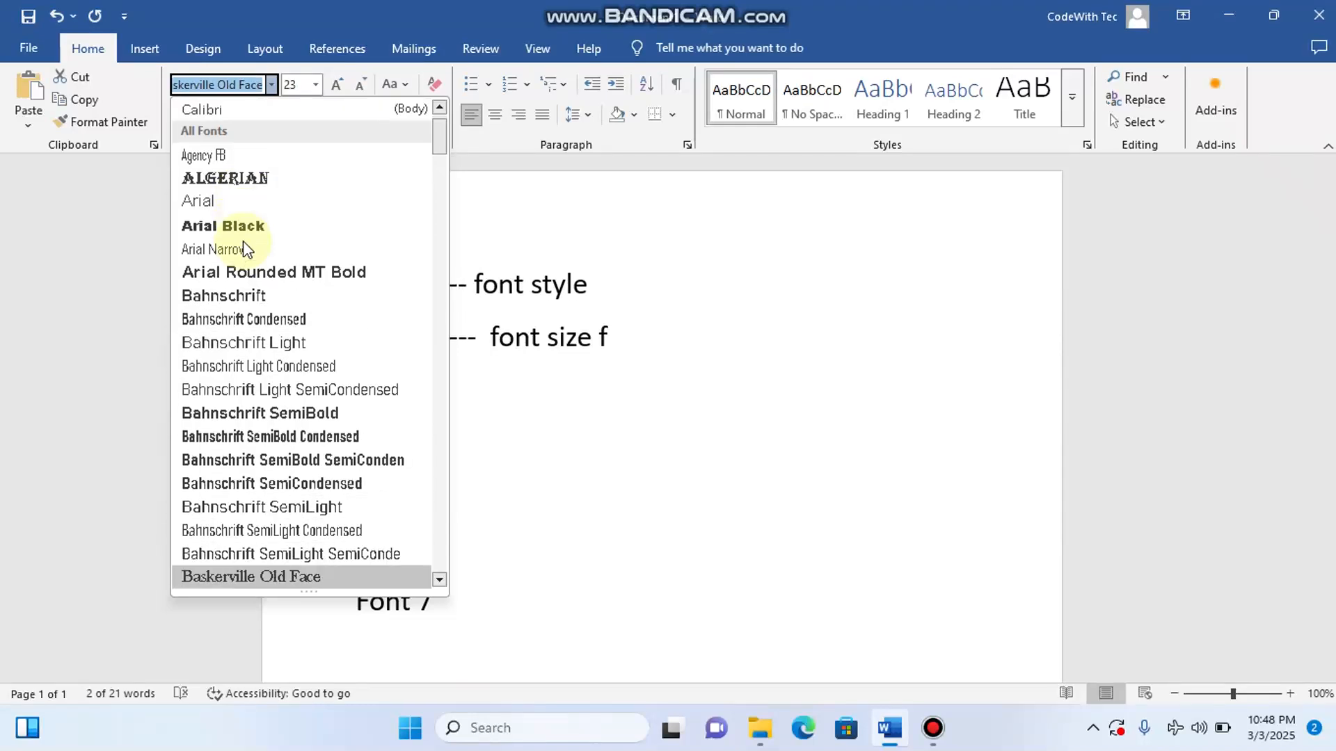
{"action": "key", "text": "Down"}
{"action": "key", "text": "Down"}
{"action": "key", "text": "Down"}
{"action": "key", "text": "Down"}
{"action": "key", "text": "Down"}
{"action": "key", "text": "Down"}
{"action": "key", "text": "Down"}
{"action": "key", "text": "Down"}
{"action": "key", "text": "Down"}
{"action": "key", "text": "Down"}
{"action": "key", "text": "Down"}
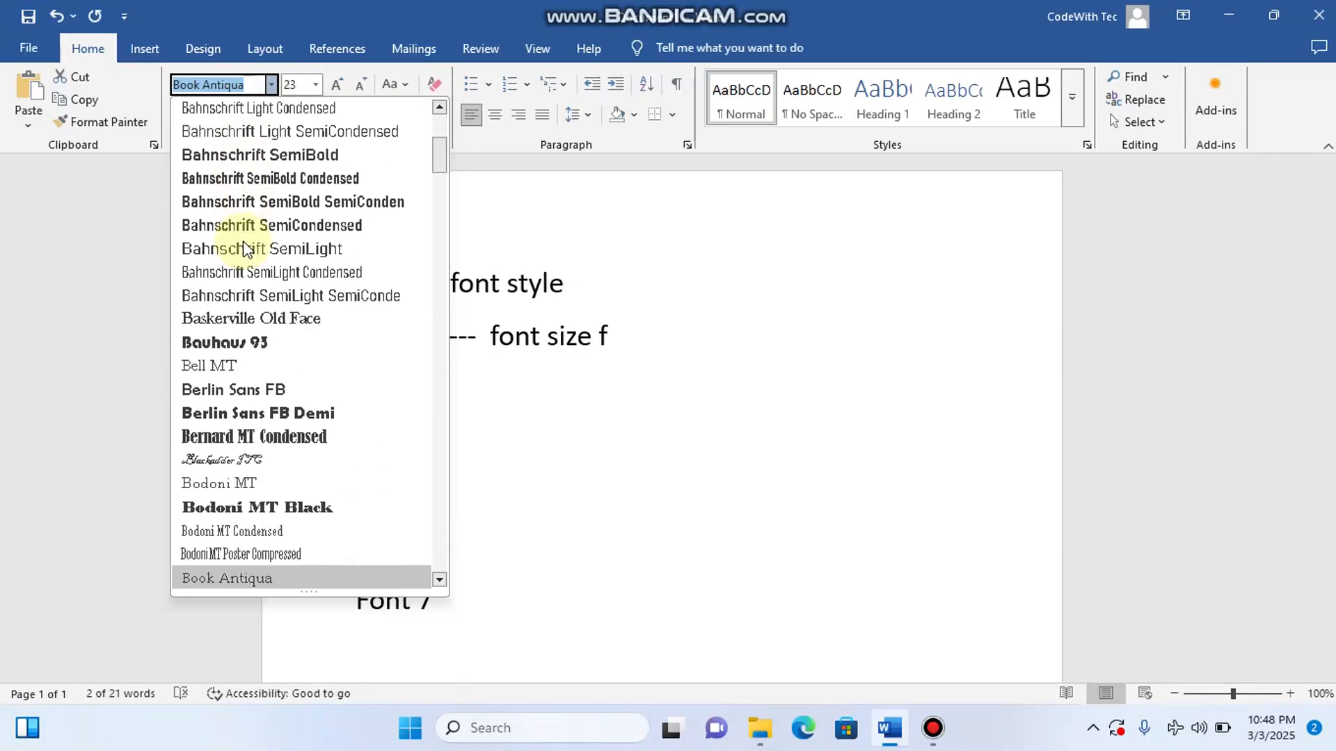
{"action": "key", "text": "Down"}
{"action": "key", "text": "Down"}
{"action": "key", "text": "Down"}
{"action": "key", "text": "Down"}
{"action": "key", "text": "Down"}
{"action": "key", "text": "Down"}
{"action": "key", "text": "Down"}
{"action": "key", "text": "Down"}
{"action": "key", "text": "Down"}
{"action": "key", "text": "Down"}
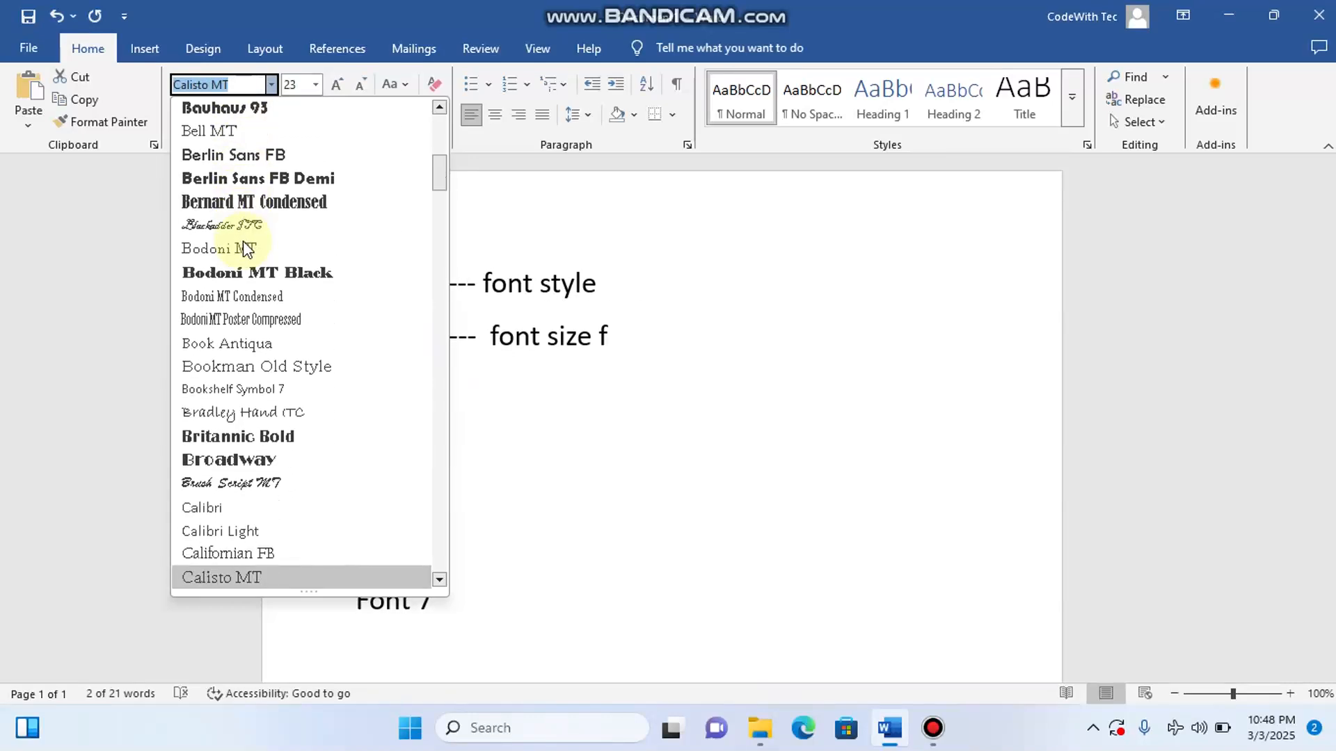
{"action": "key", "text": "Down"}
{"action": "key", "text": "Down"}
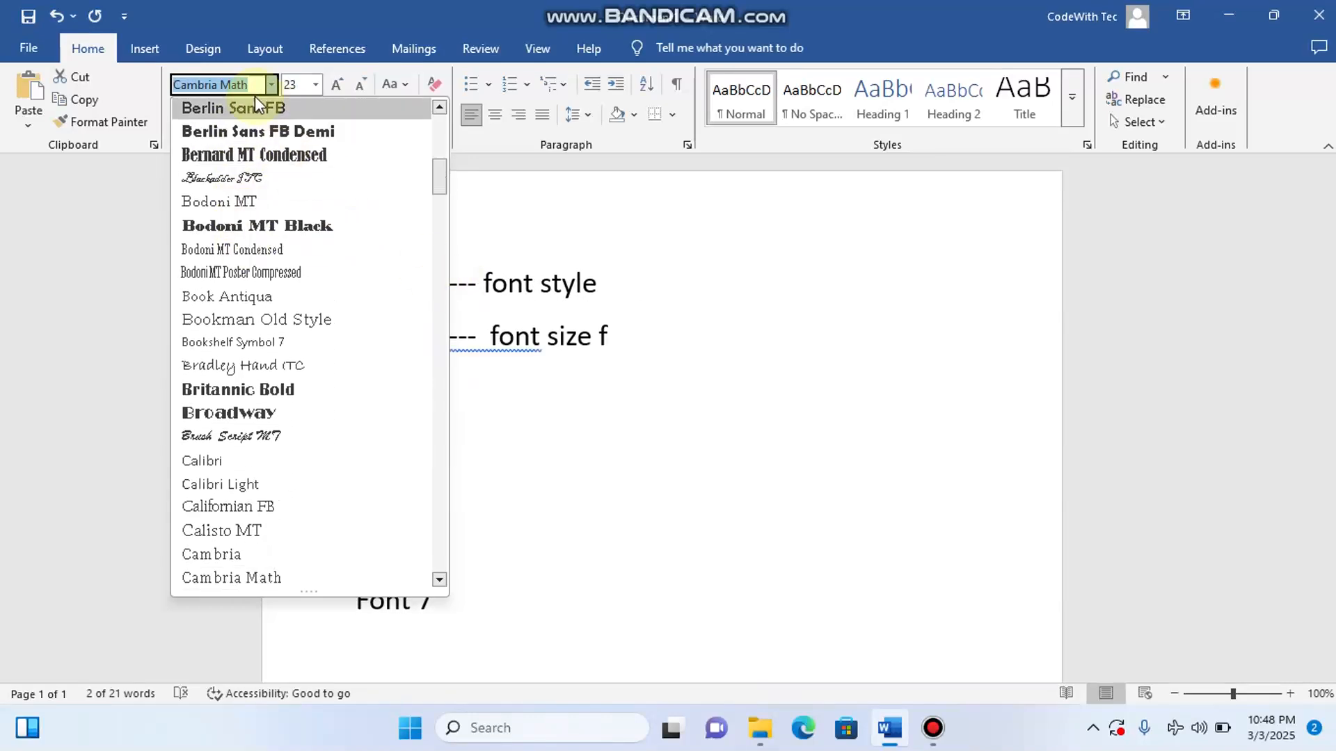
{"action": "left_click", "coordinate": [677, 258]}
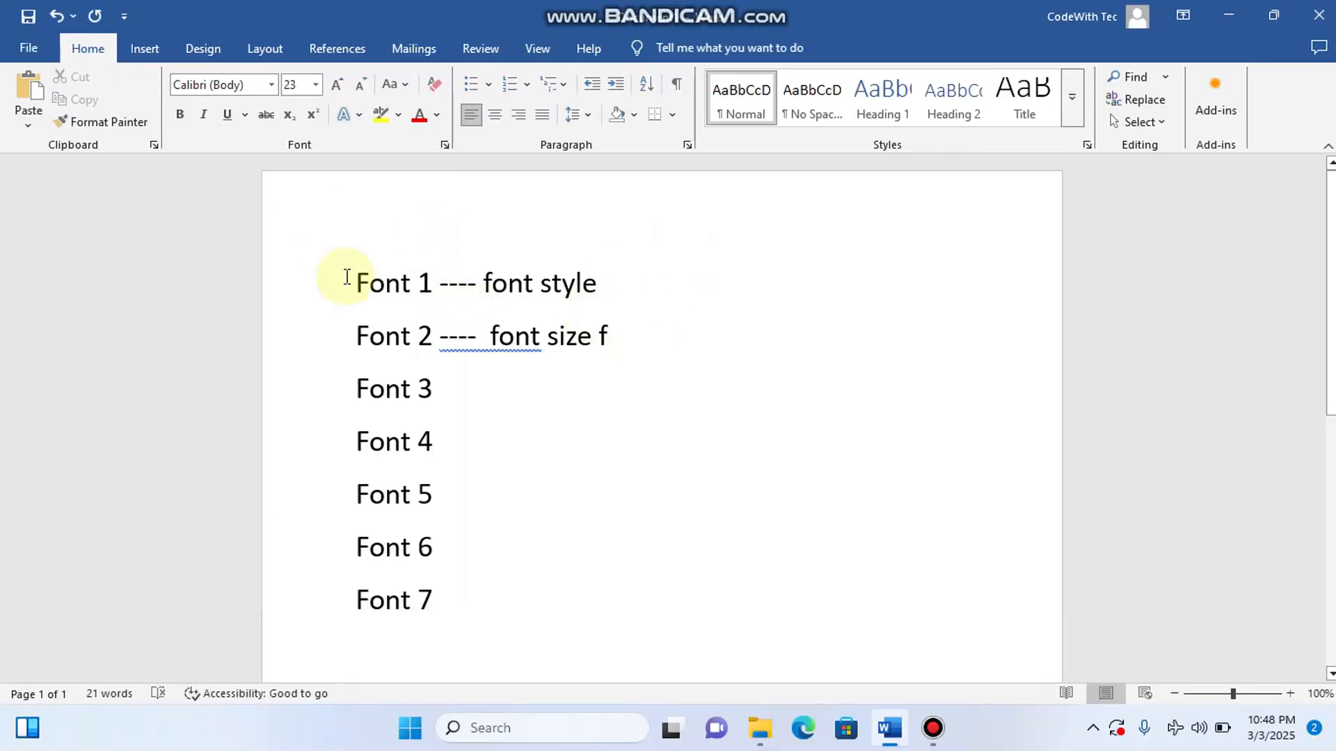
Set the font of the whole "Font 1 ---- font style" line to Times New Roman.
{"action": "left_click", "coordinate": [313, 282]}
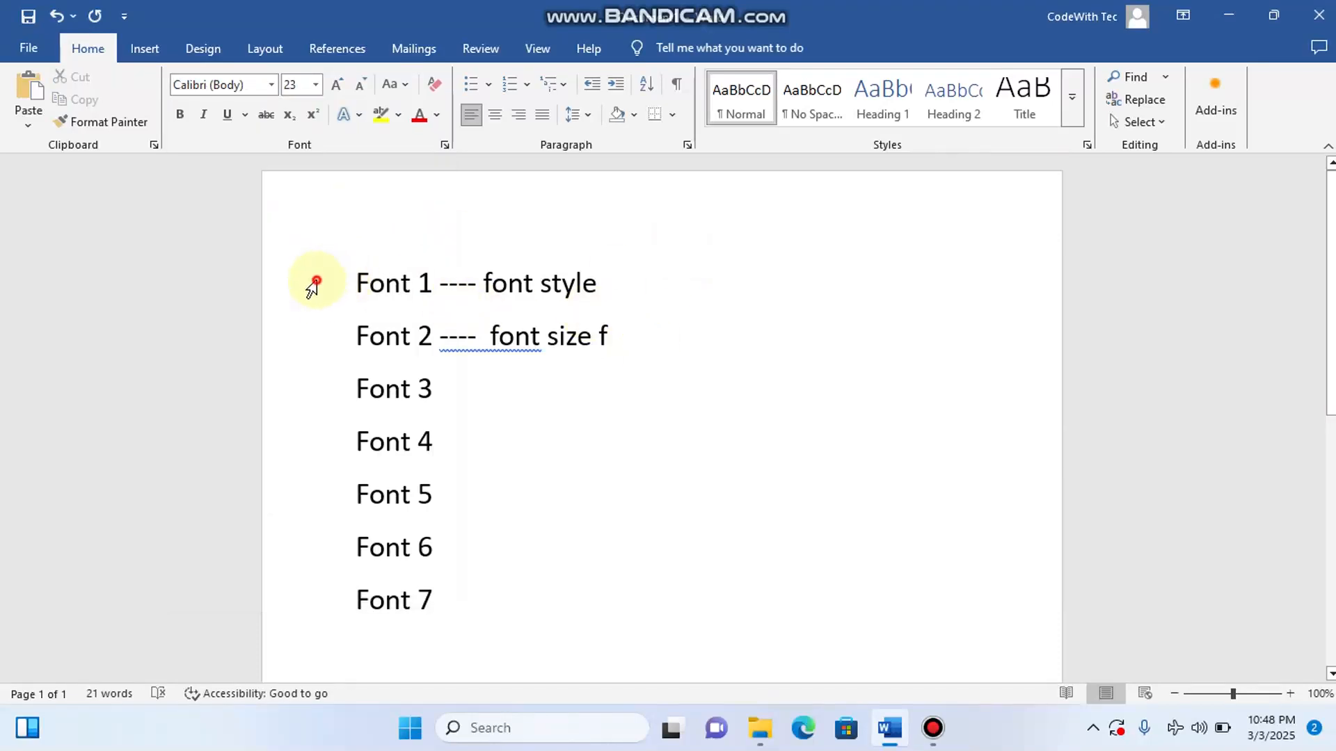
{"action": "left_click", "coordinate": [240, 82]}
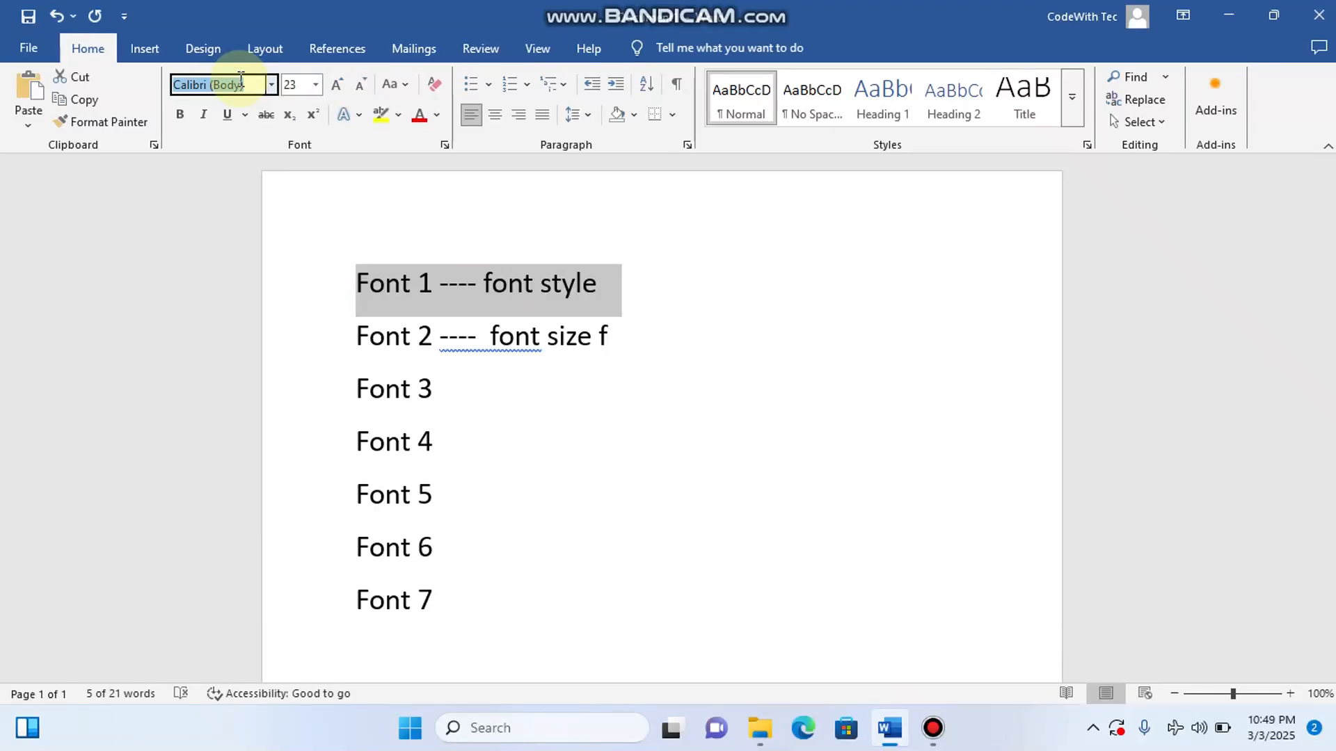
{"action": "type", "text": "Times"}
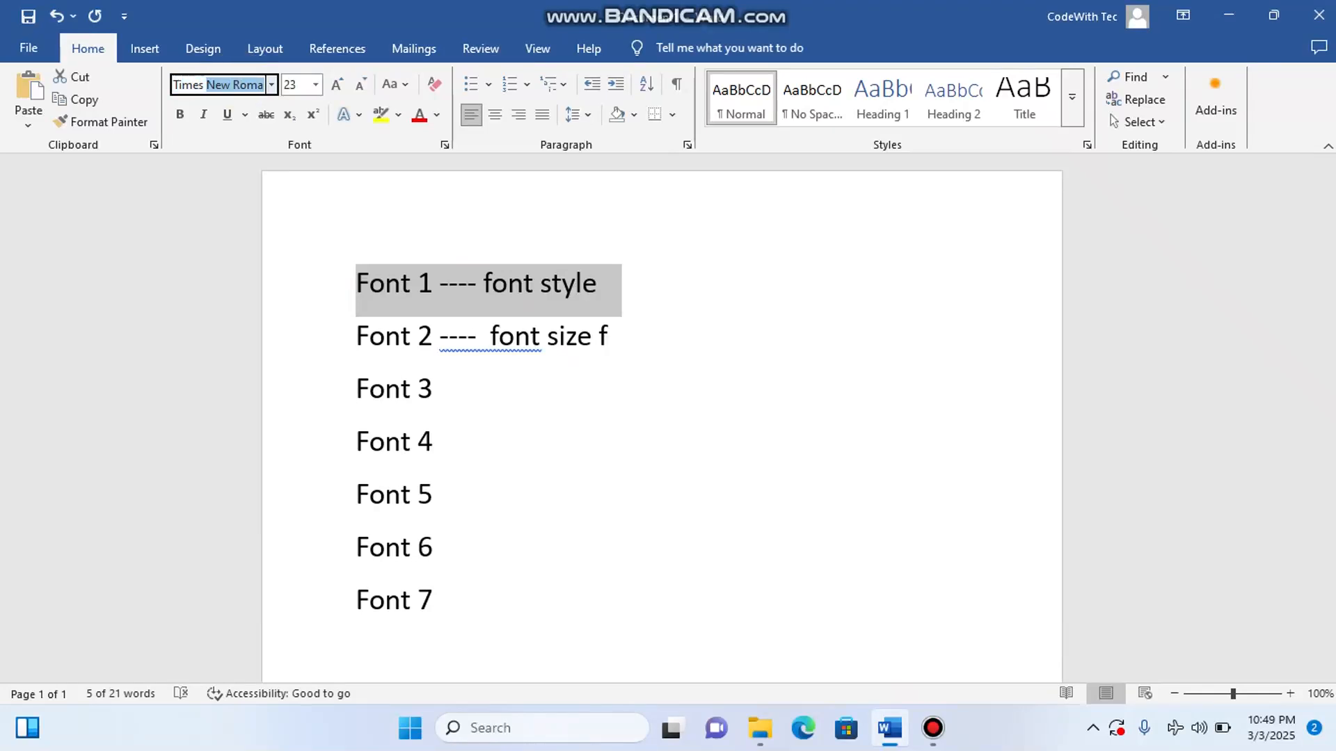
{"action": "type", "text": " New Roman"}
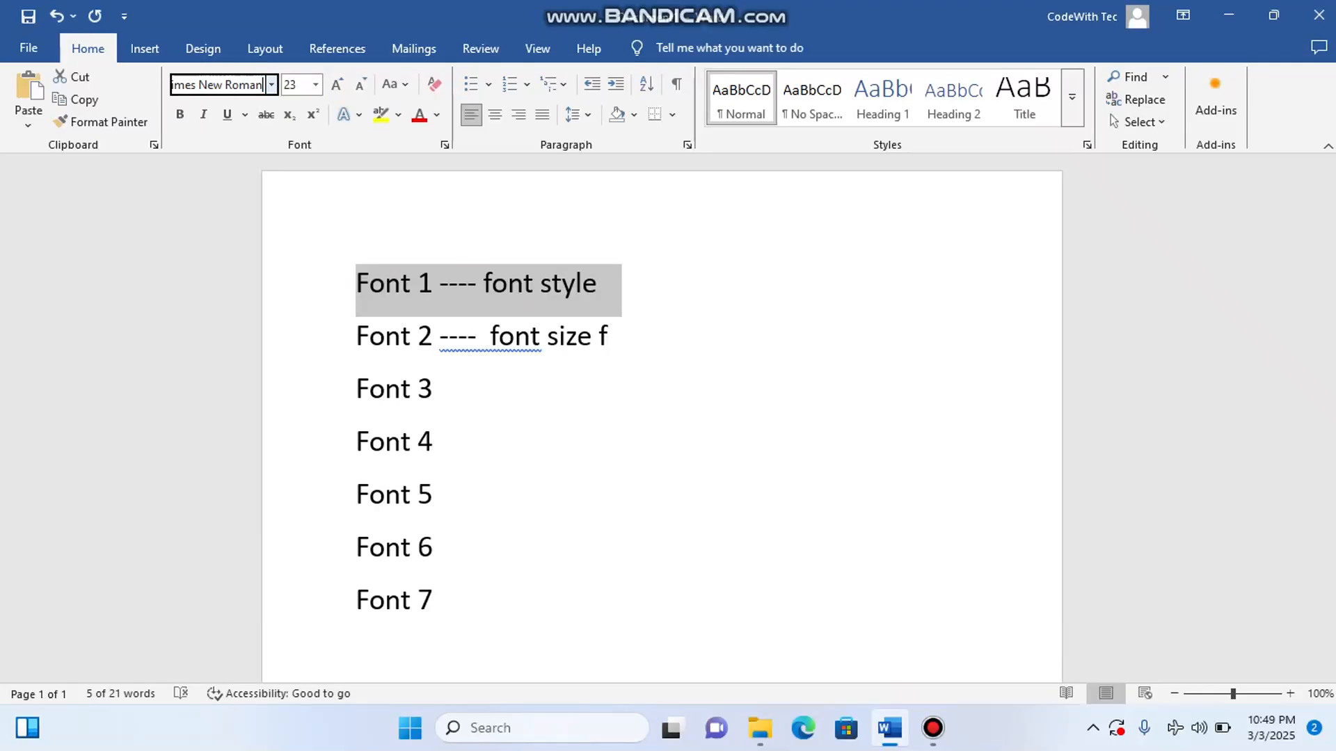
{"action": "key", "text": "BackSpace"}
{"action": "key", "text": "Tab"}
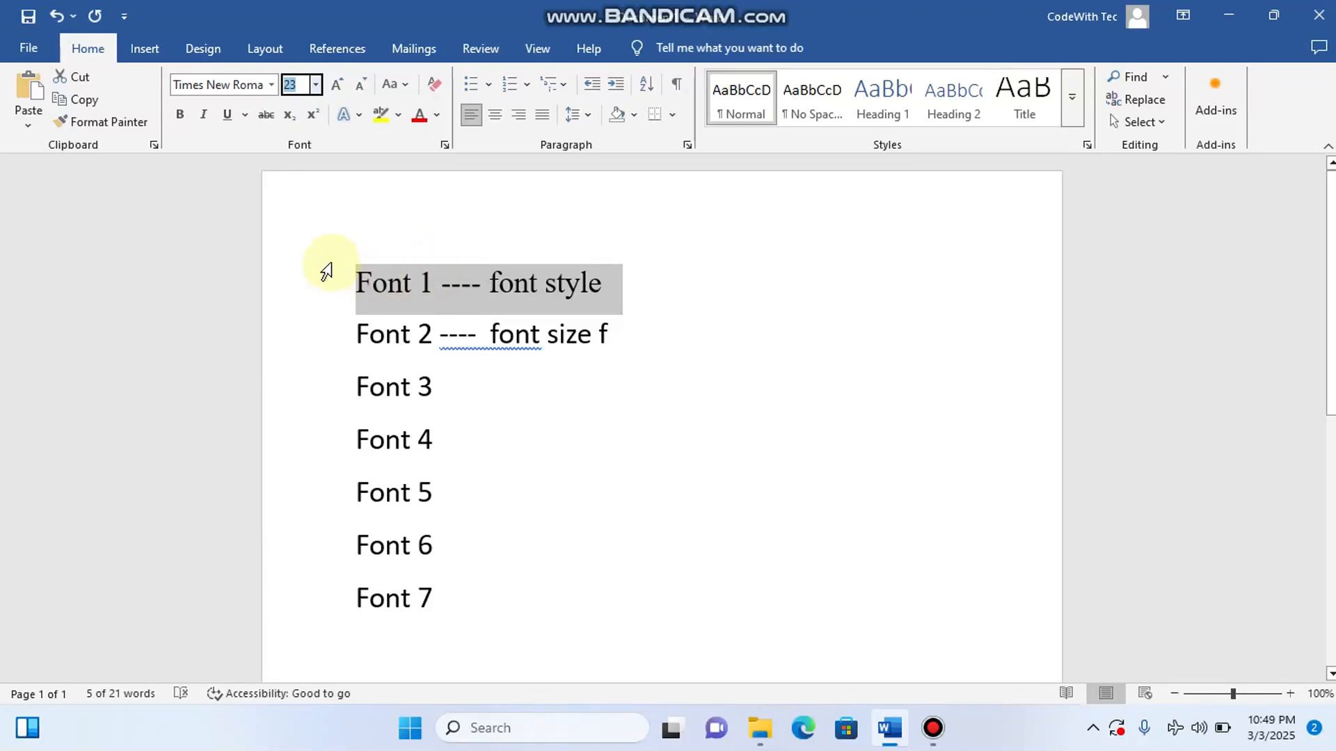
Delete the stray "f" after "font size" at the end of the "Font 2" line.
{"action": "left_click", "coordinate": [319, 339]}
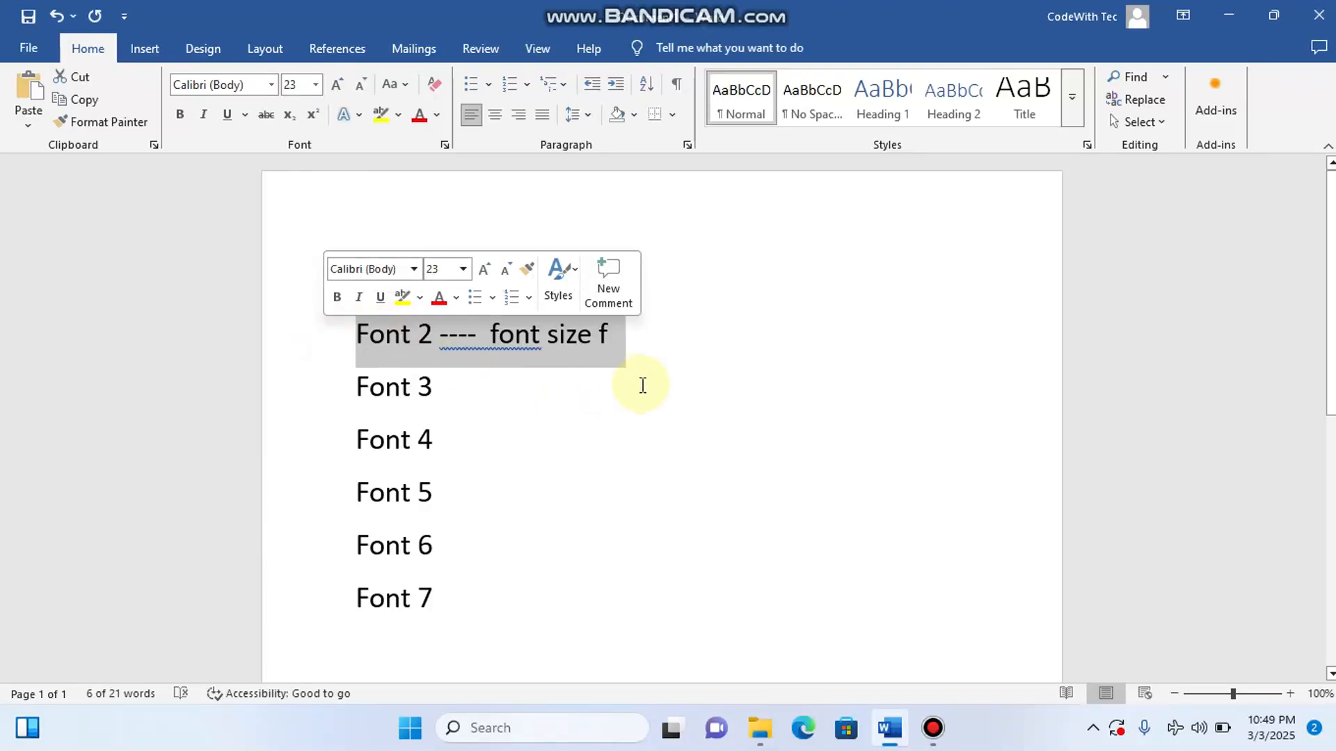
{"action": "left_click", "coordinate": [613, 336]}
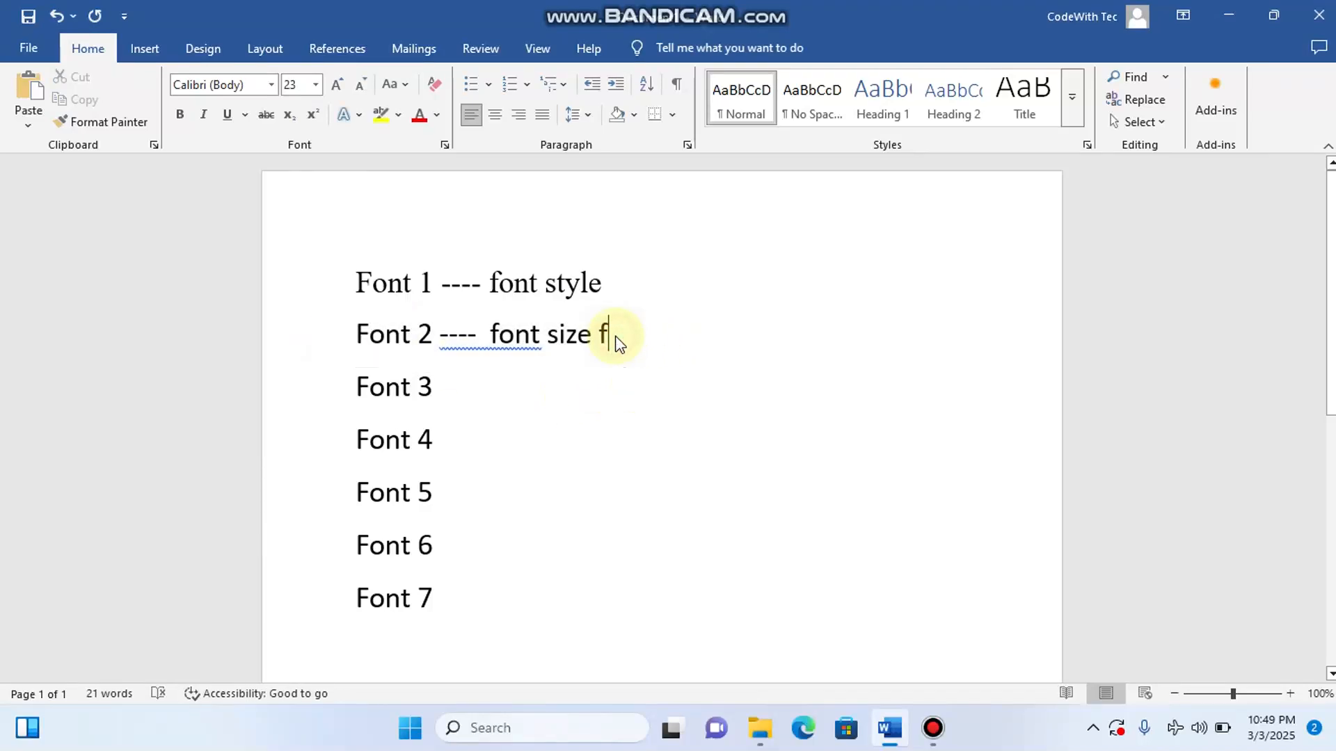
{"action": "key", "text": "BackSpace"}
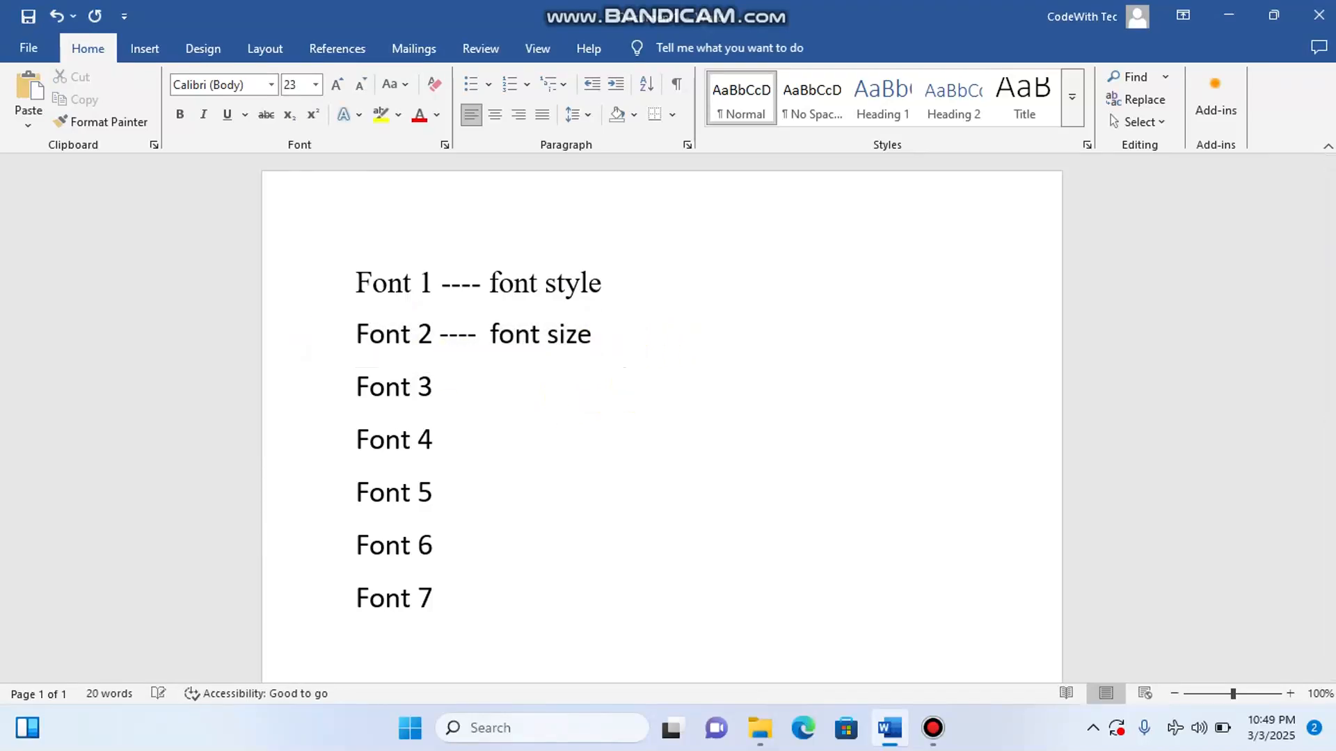
Select the "Font 2 ---- font size" line and increase its font size stepwise up to 72.
{"action": "left_click", "coordinate": [322, 344]}
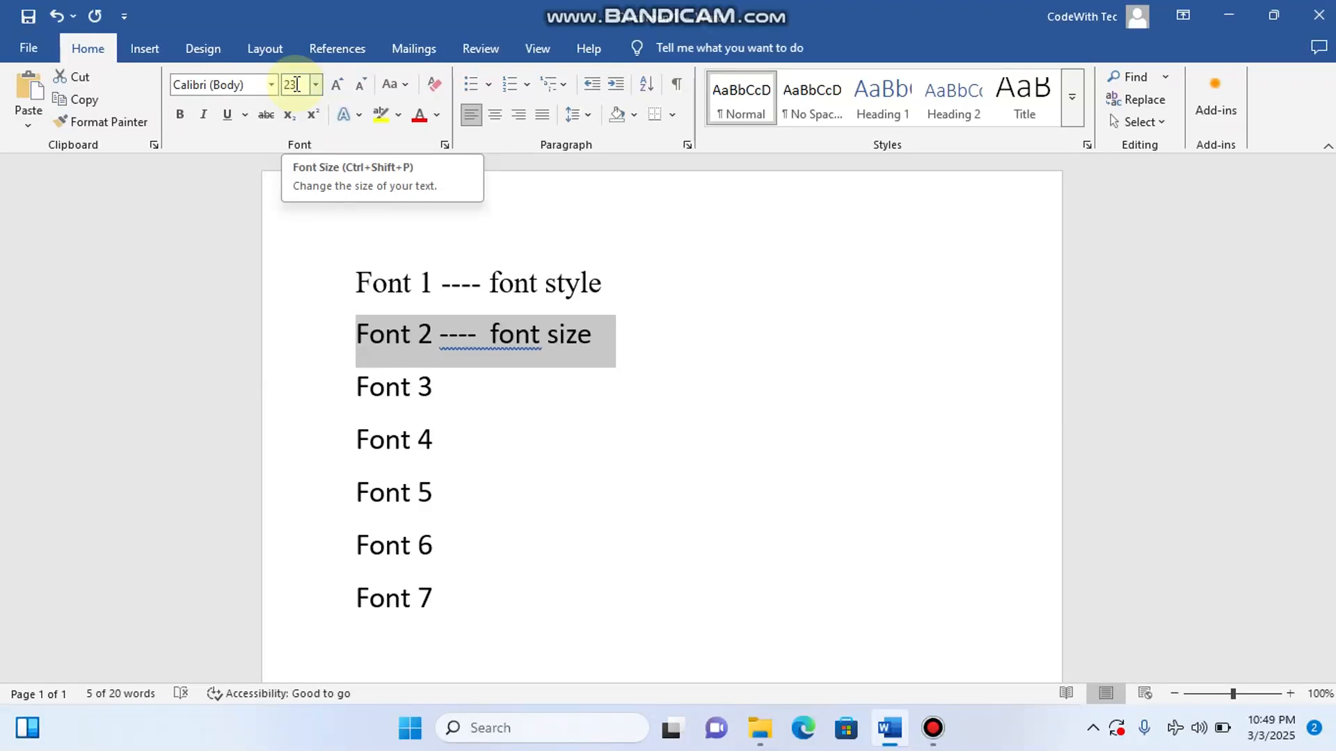
{"action": "left_click", "coordinate": [338, 87]}
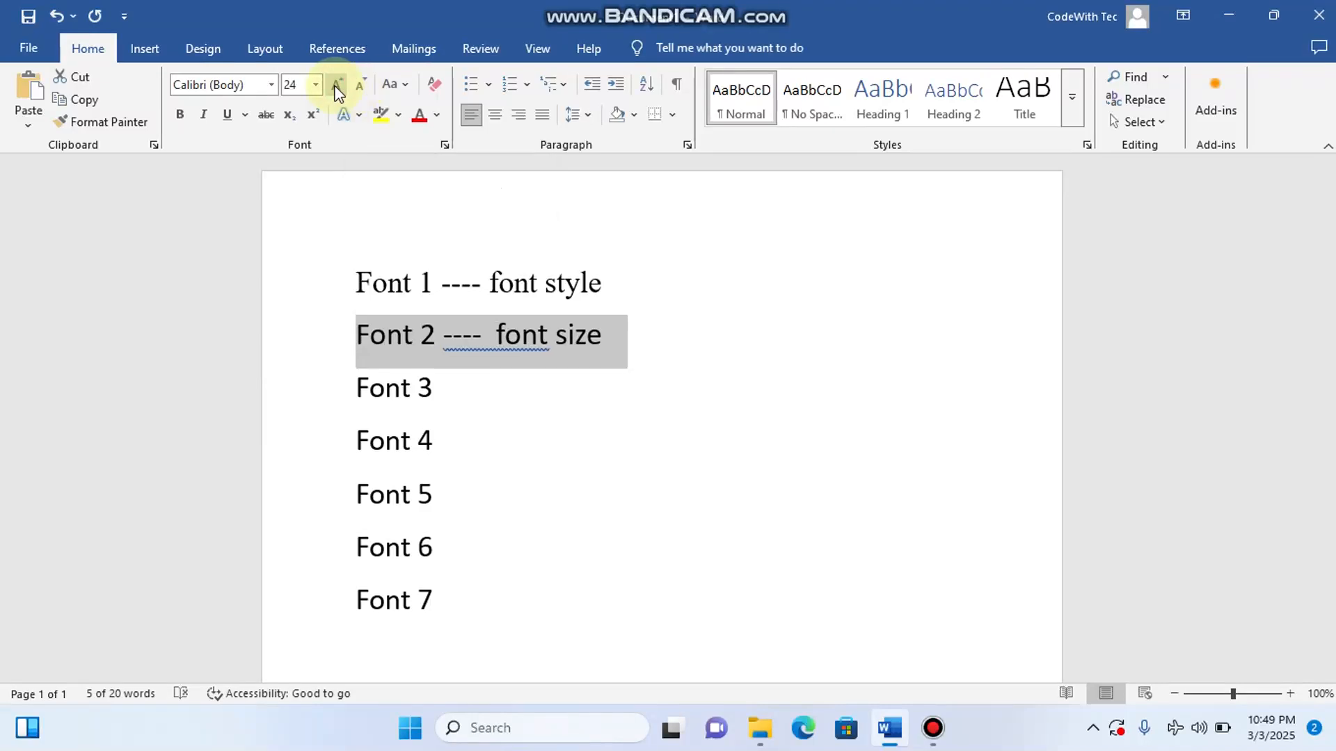
{"action": "left_click", "coordinate": [338, 86]}
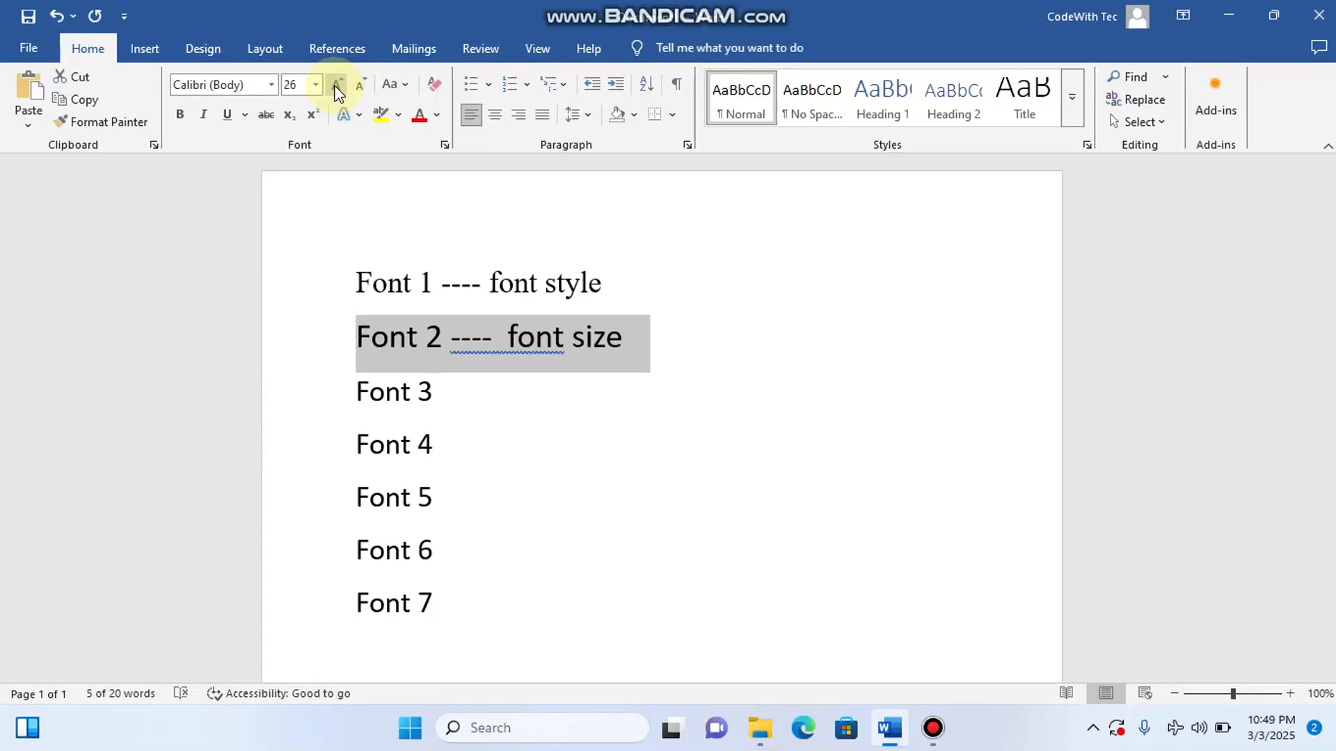
{"action": "left_click", "coordinate": [338, 87]}
{"action": "left_click", "coordinate": [338, 86]}
{"action": "left_click", "coordinate": [339, 86]}
{"action": "left_click", "coordinate": [339, 87]}
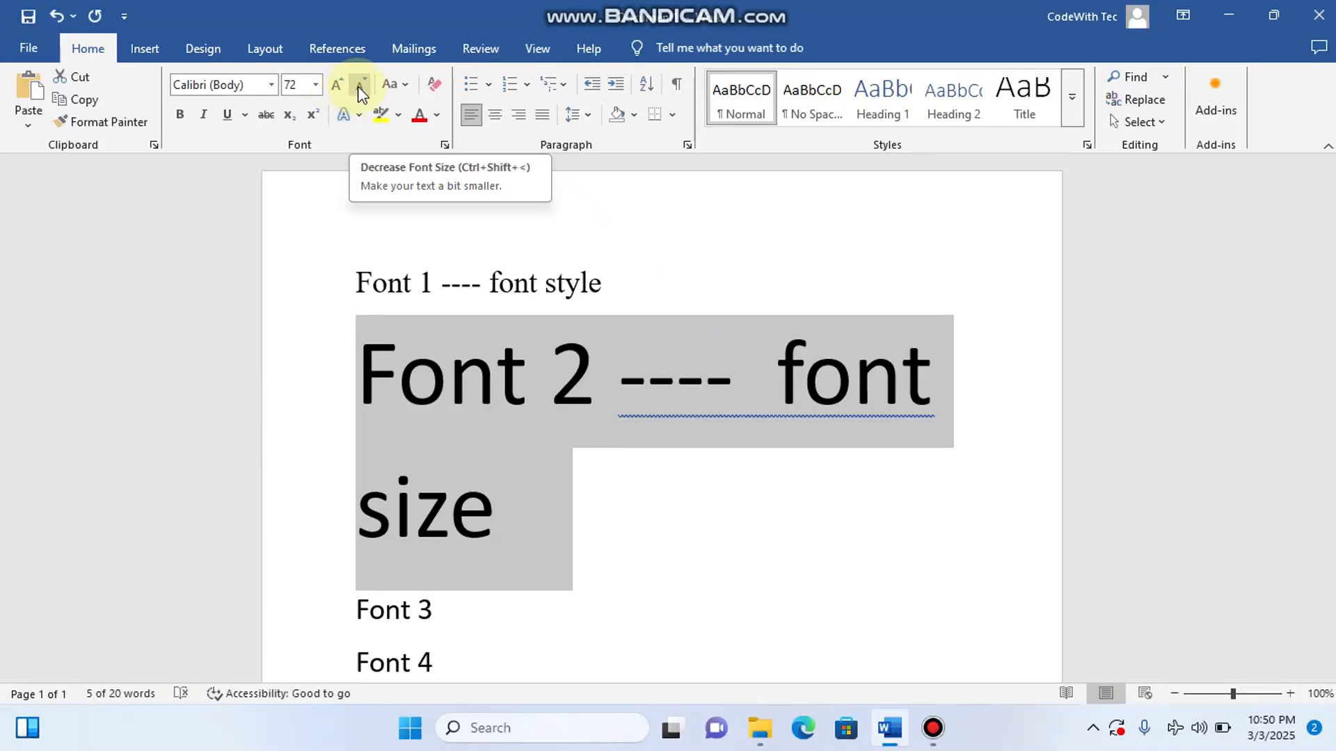
Decrease the font size of the "Font 2" line stepwise down to 14.
{"action": "left_click", "coordinate": [361, 86]}
{"action": "left_click", "coordinate": [360, 87]}
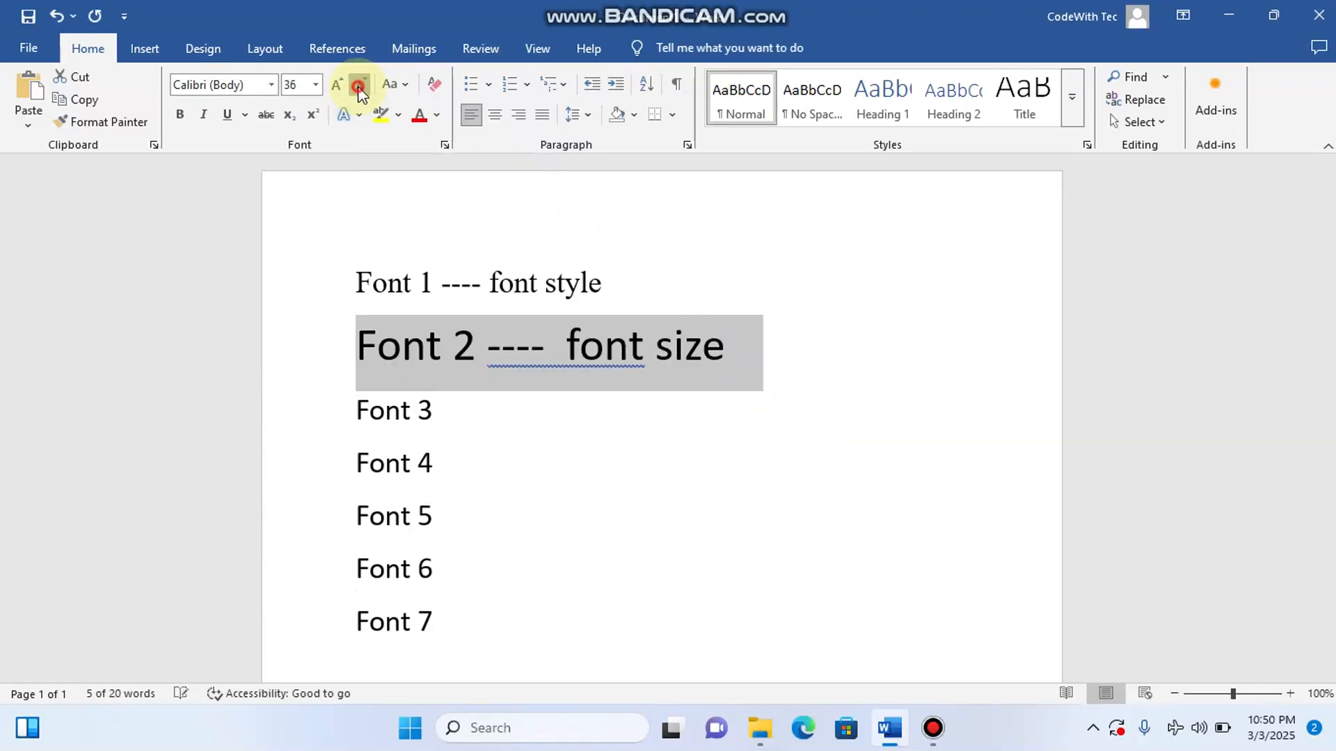
{"action": "left_click", "coordinate": [360, 86]}
{"action": "left_click", "coordinate": [360, 87]}
{"action": "left_click", "coordinate": [361, 86]}
{"action": "left_click", "coordinate": [360, 86]}
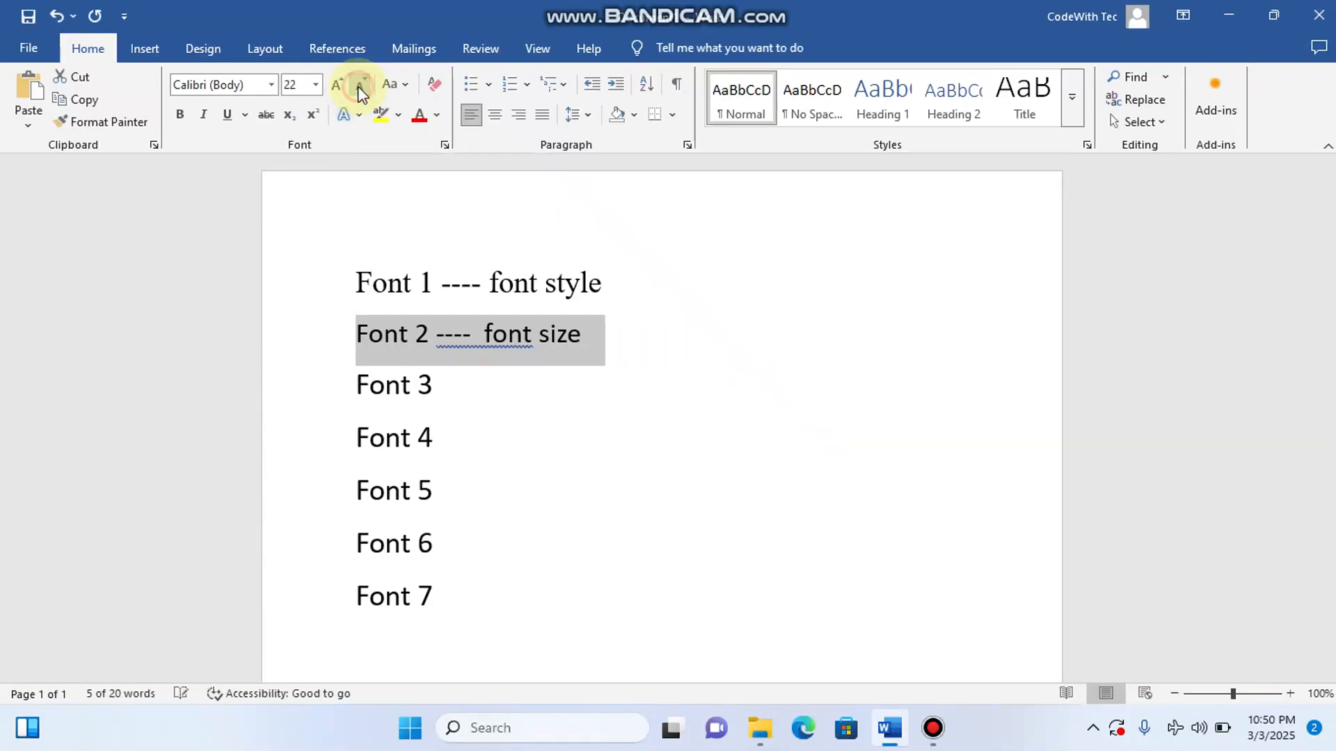
{"action": "left_click", "coordinate": [361, 86]}
{"action": "left_click", "coordinate": [360, 87]}
{"action": "left_click", "coordinate": [360, 86]}
{"action": "left_click", "coordinate": [360, 86]}
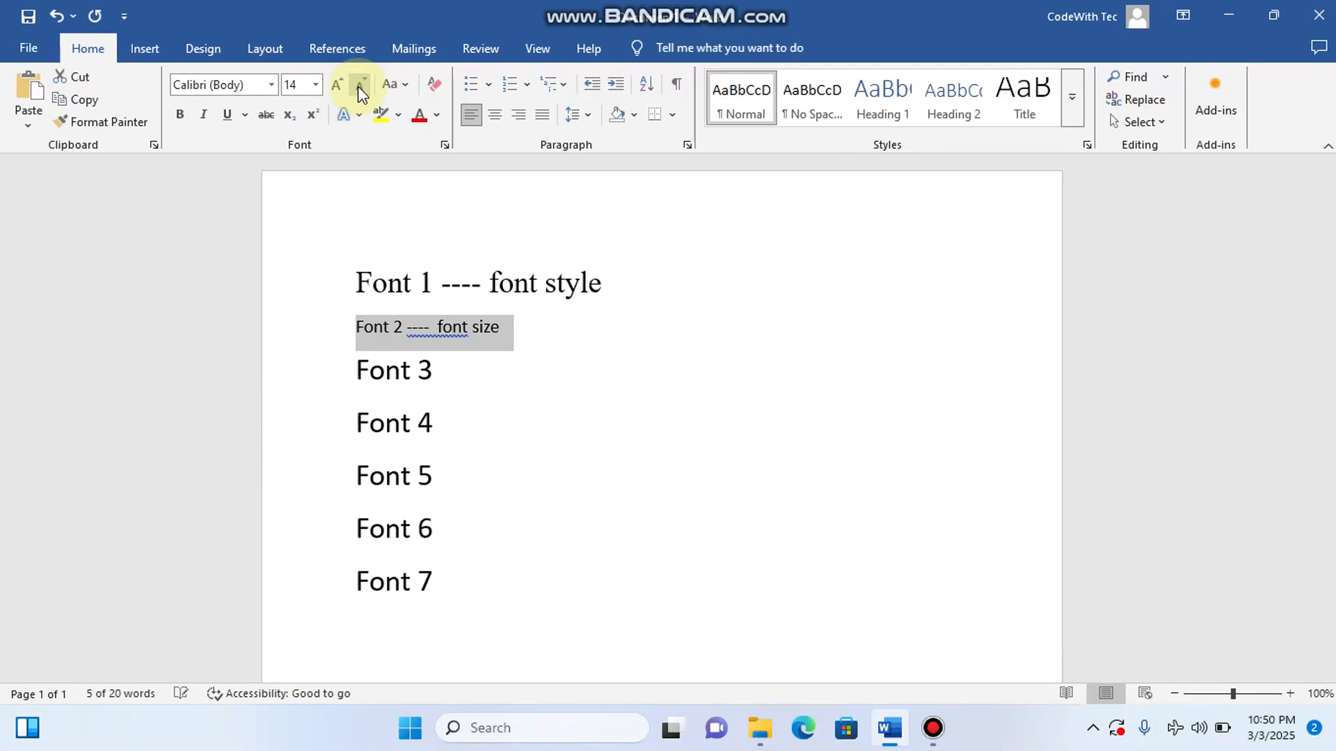
Increase the font size of the "Font 2" line stepwise up to 20.
{"action": "left_click", "coordinate": [341, 88]}
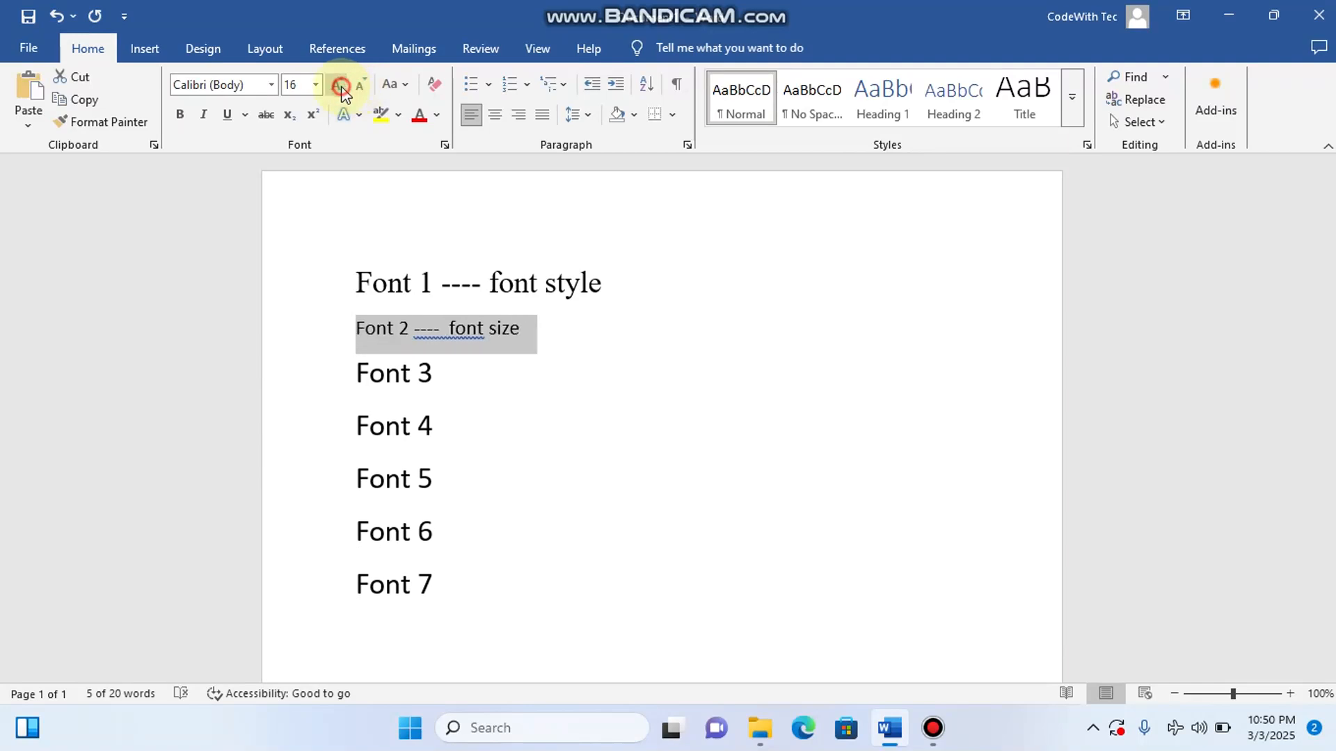
{"action": "left_click", "coordinate": [341, 88]}
{"action": "left_click", "coordinate": [341, 89]}
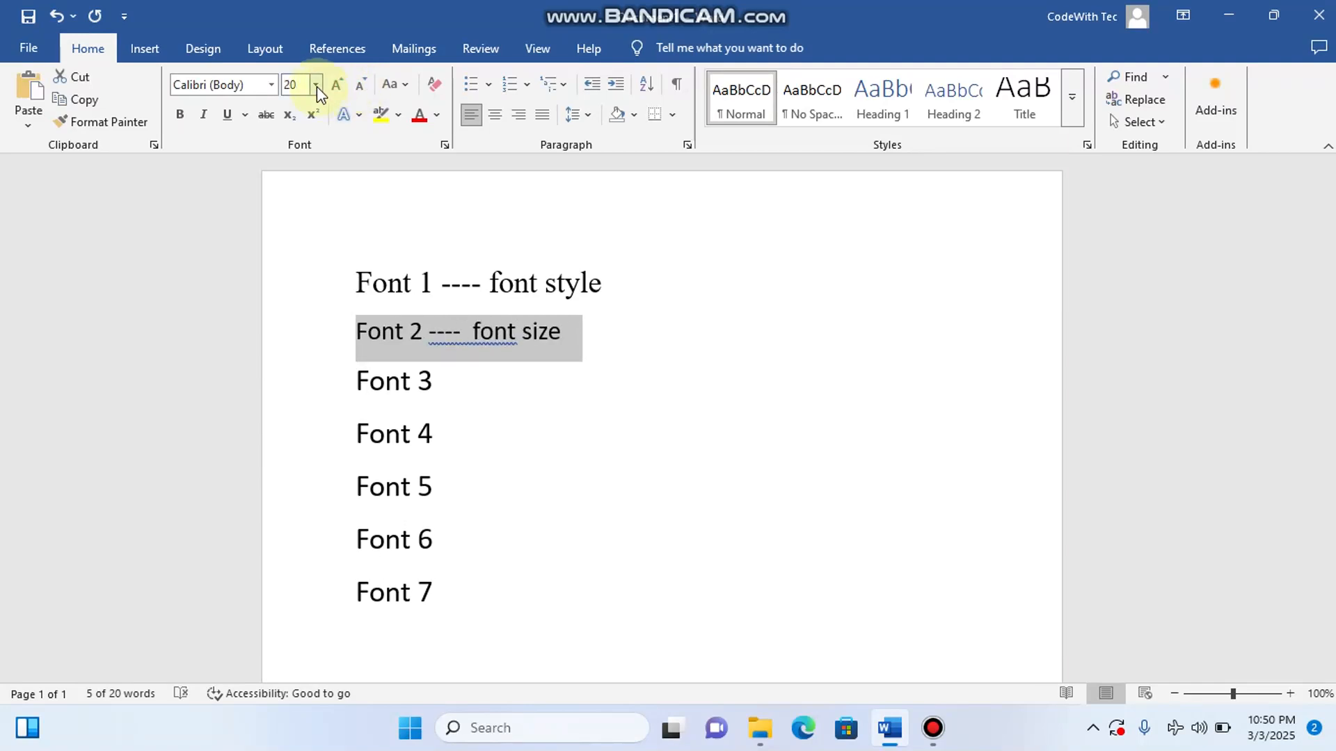
Set the font size of the whole "Font 2 ---- font size" line to the custom value 30.
{"action": "left_click", "coordinate": [316, 86]}
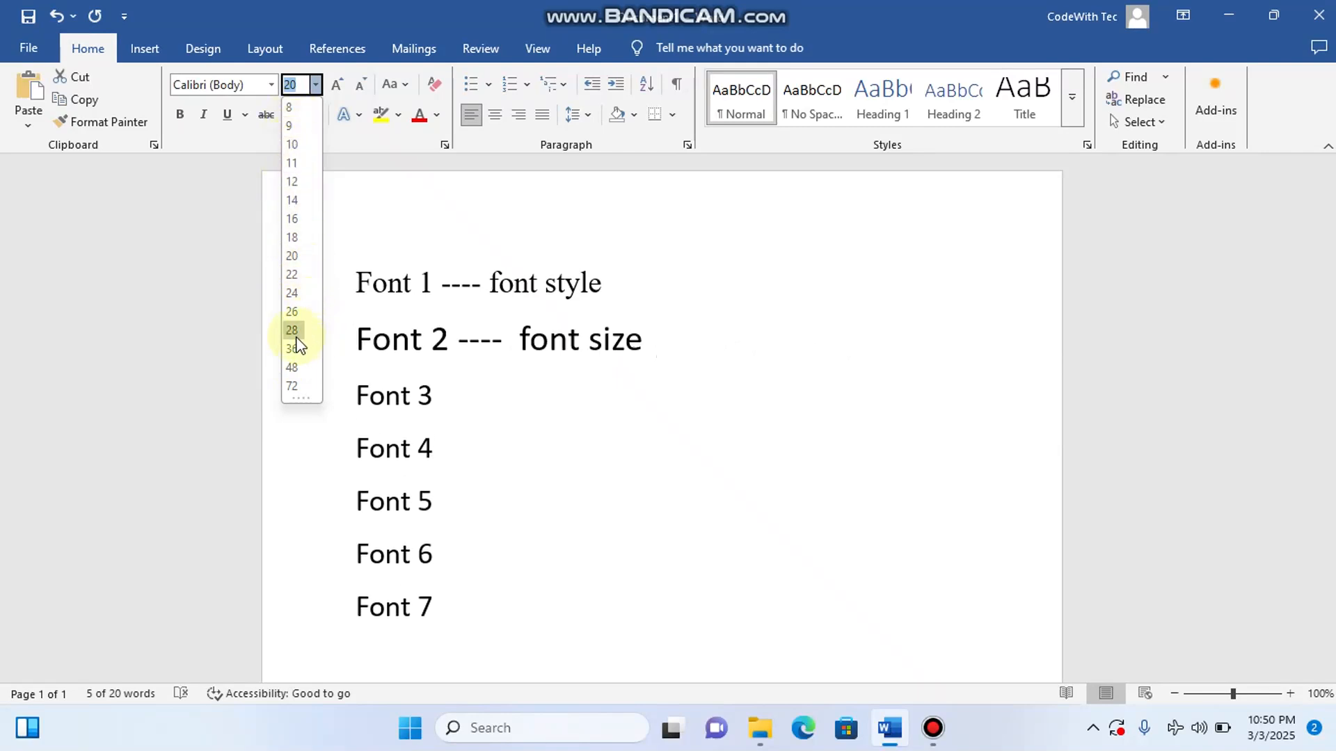
{"action": "left_click", "coordinate": [301, 89]}
{"action": "key", "text": "BackSpace"}
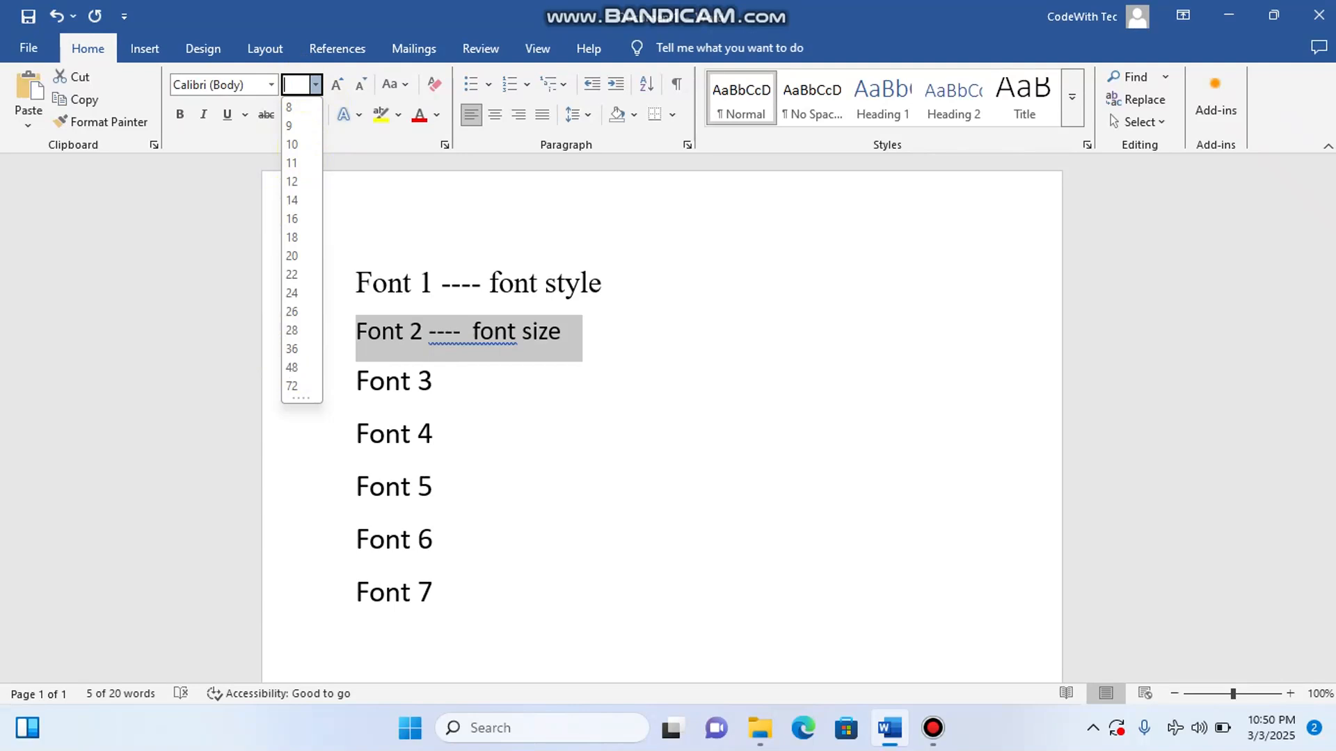
{"action": "type", "text": "30"}
{"action": "key", "text": "Return"}
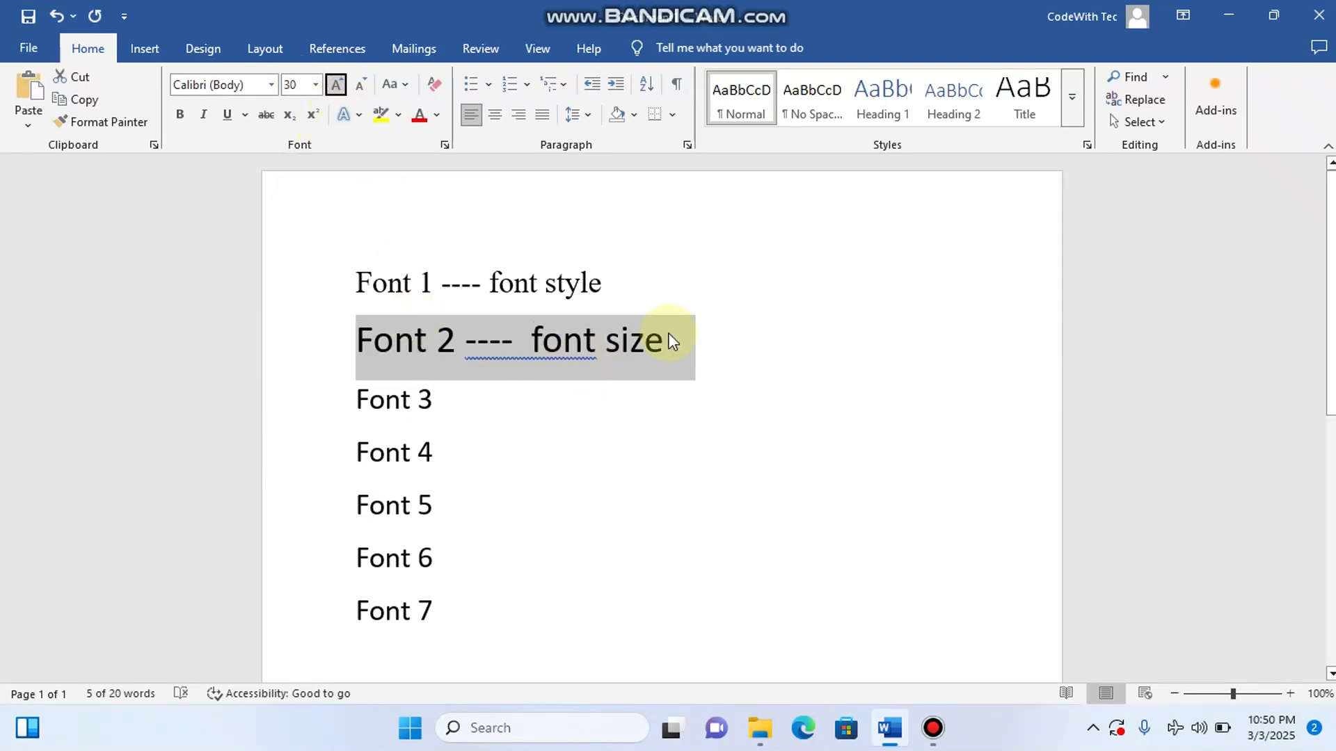
{"action": "left_click", "coordinate": [698, 340]}
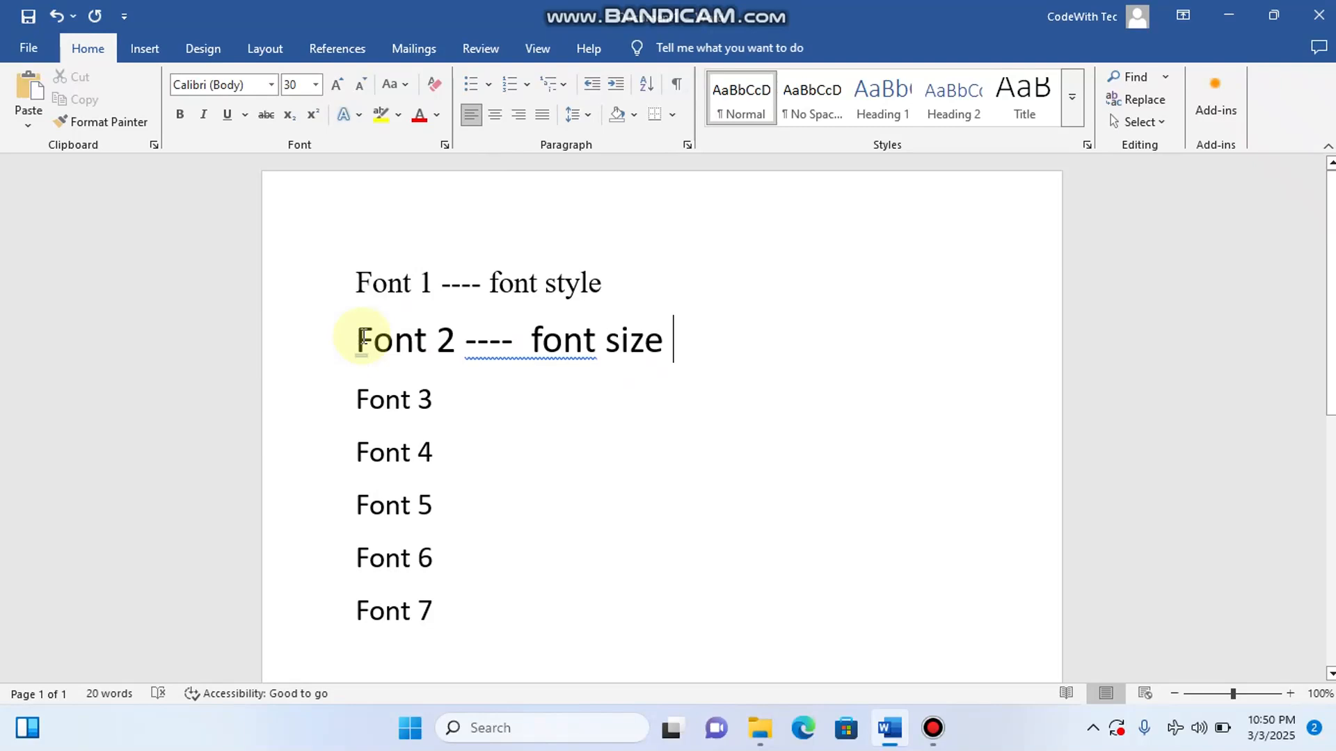
{"action": "left_click", "coordinate": [328, 288]}
{"action": "left_click", "coordinate": [310, 398]}
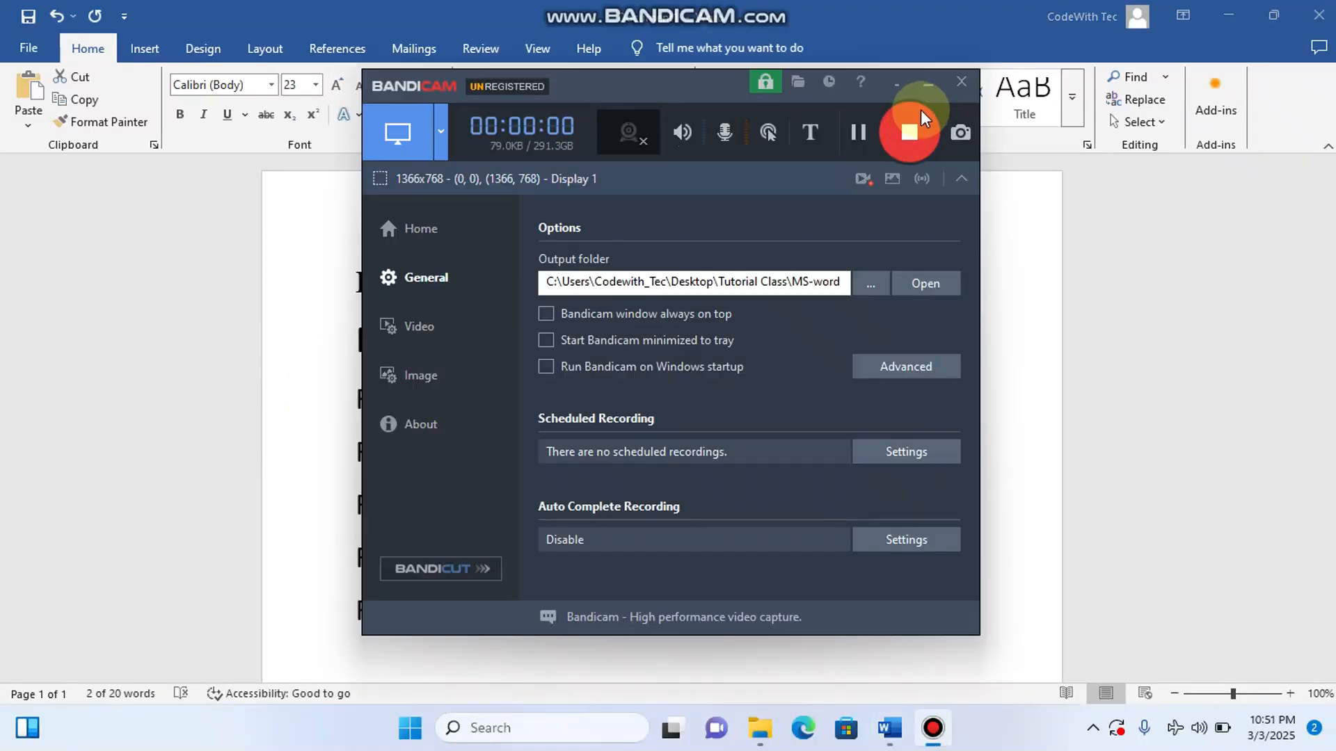
{"action": "left_click", "coordinate": [933, 80]}
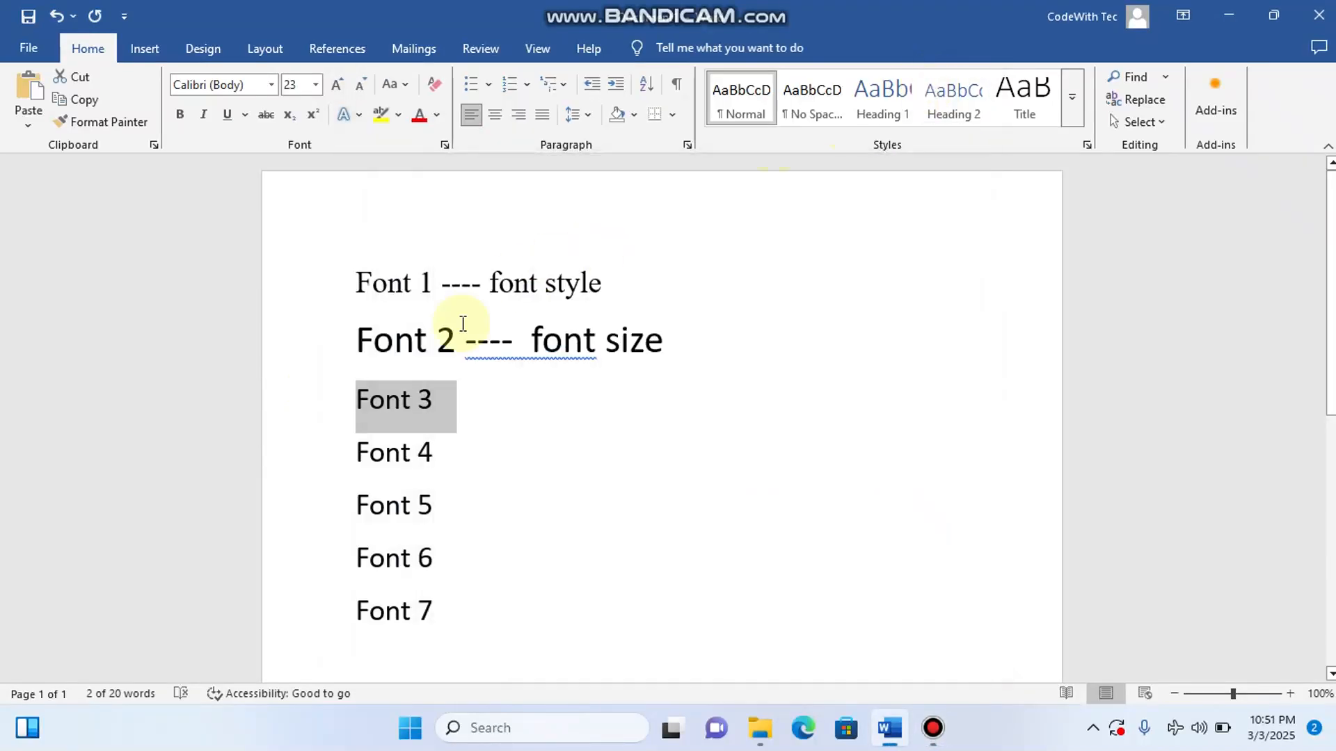
{"action": "left_click", "coordinate": [433, 402]}
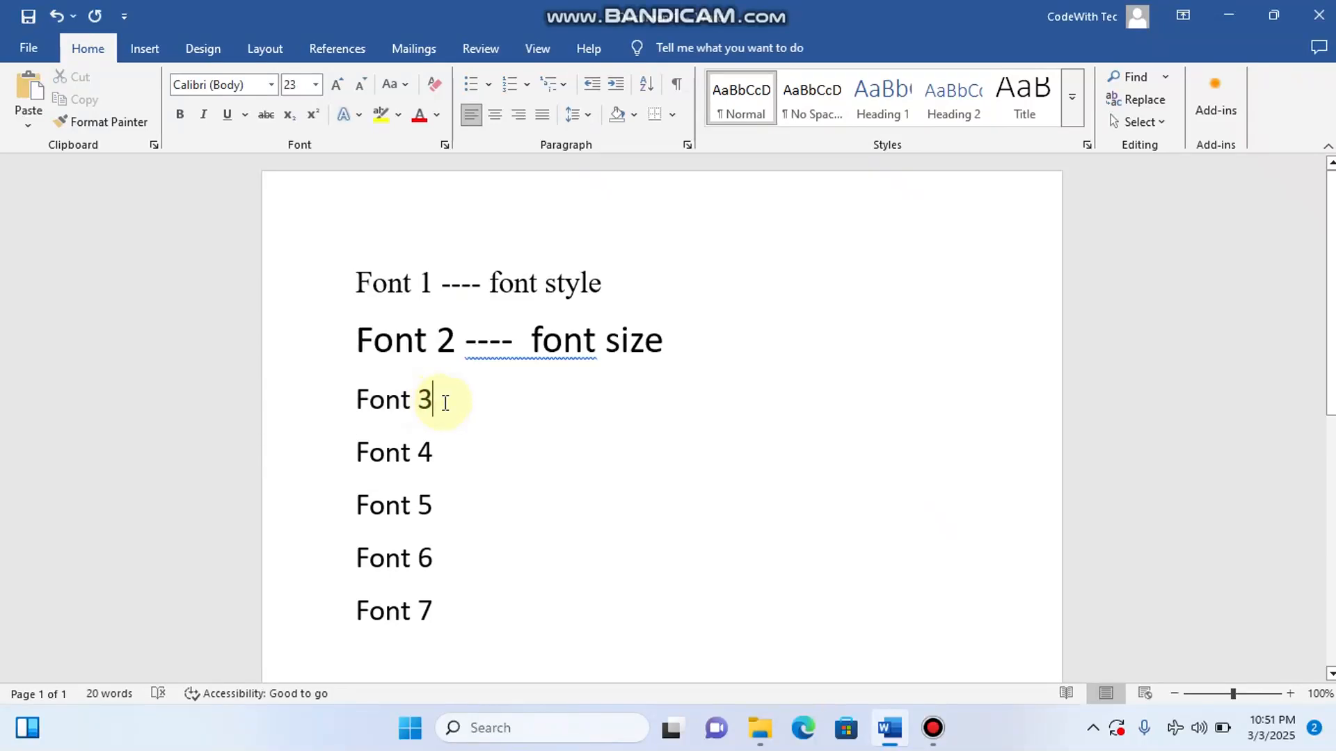
{"action": "left_click_drag", "start_coordinate": [438, 402], "coordinate": [348, 400]}
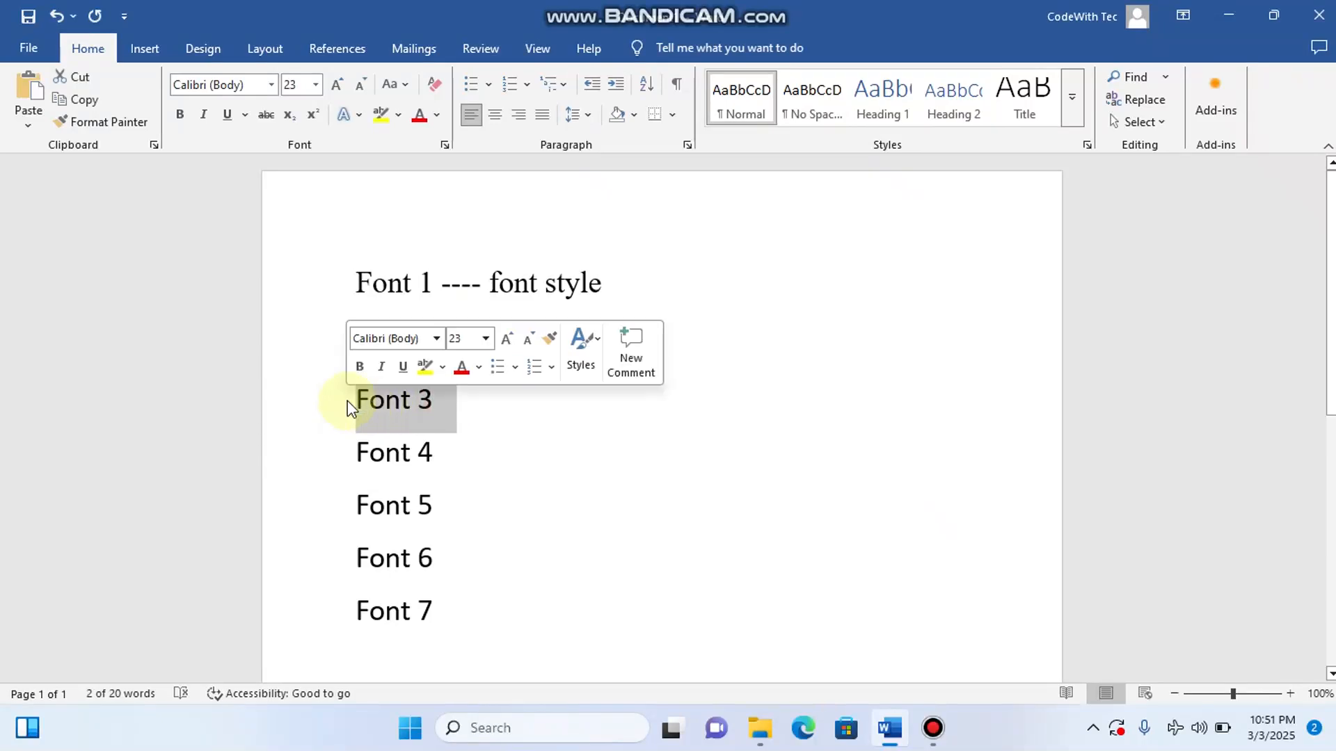
{"action": "left_click", "coordinate": [348, 400]}
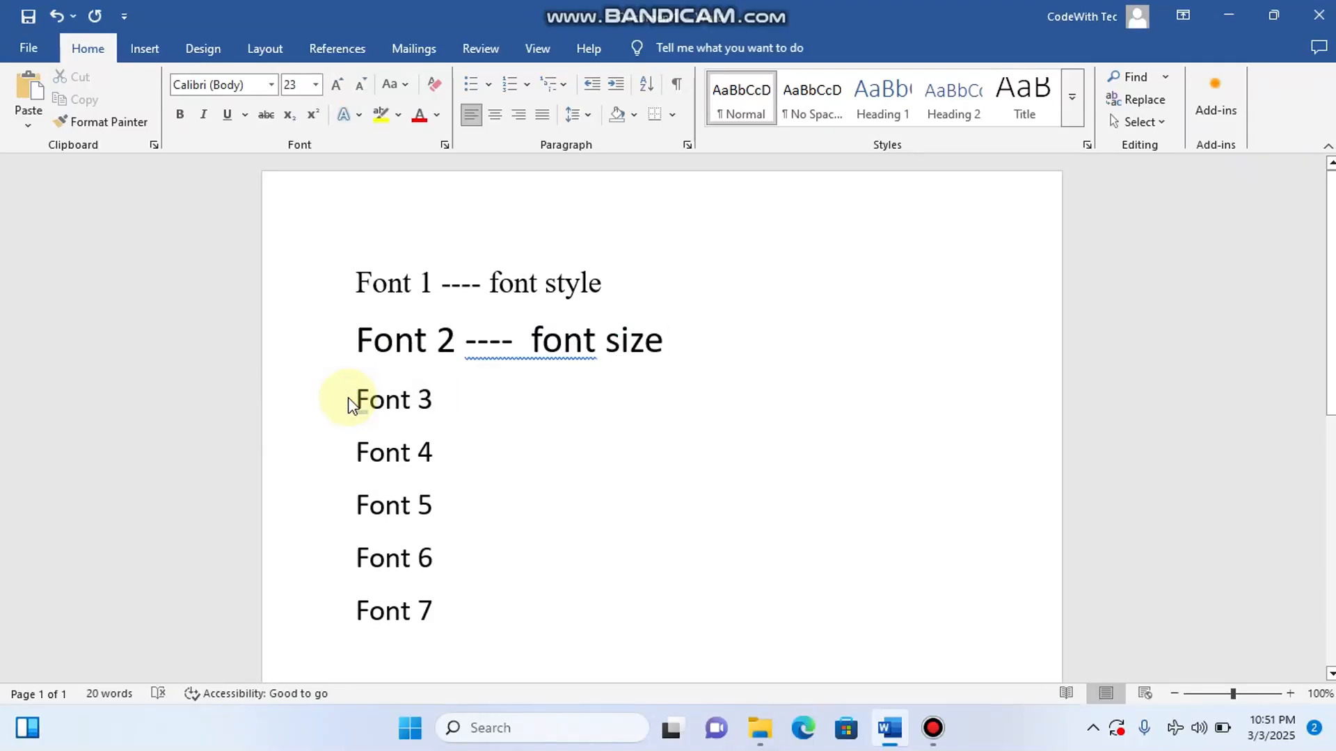
{"action": "left_click", "coordinate": [306, 403]}
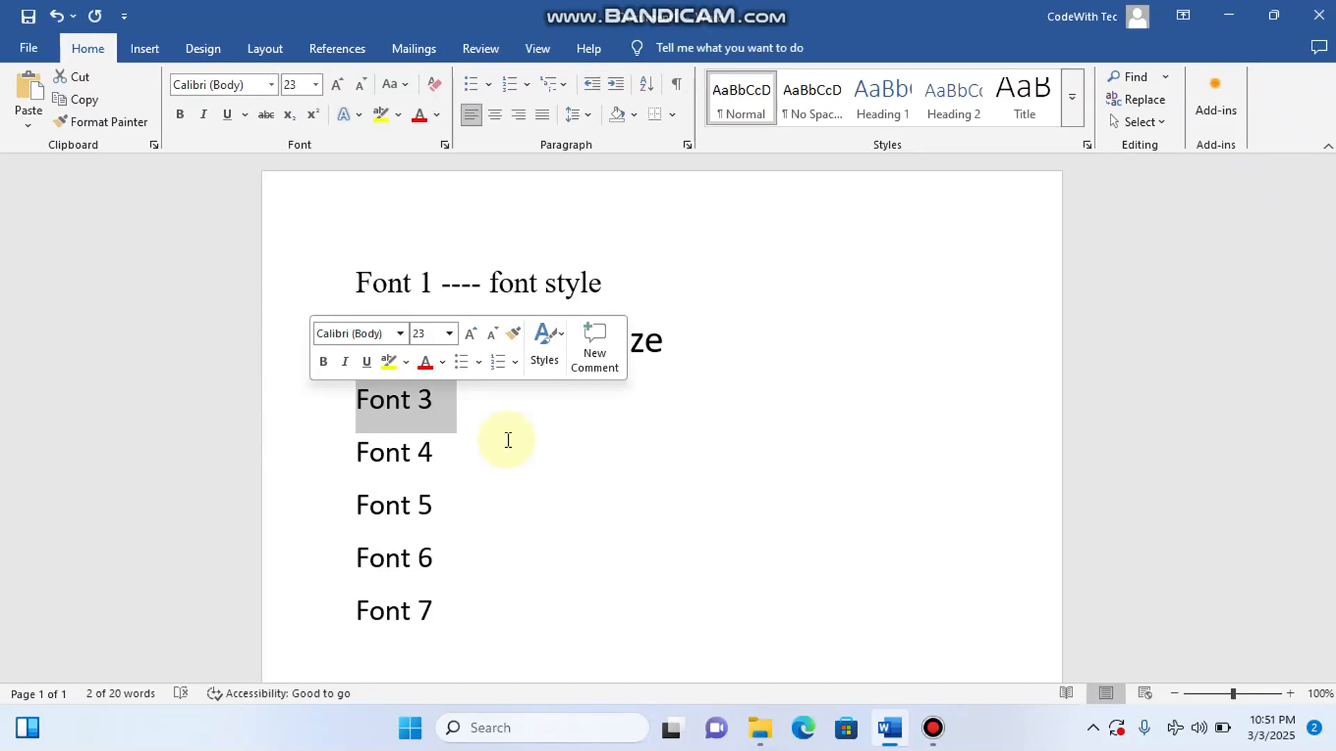
Insert "---- Uppercase" between "Font" and "3" on the third line.
{"action": "left_click", "coordinate": [448, 417]}
{"action": "left_click", "coordinate": [424, 400]}
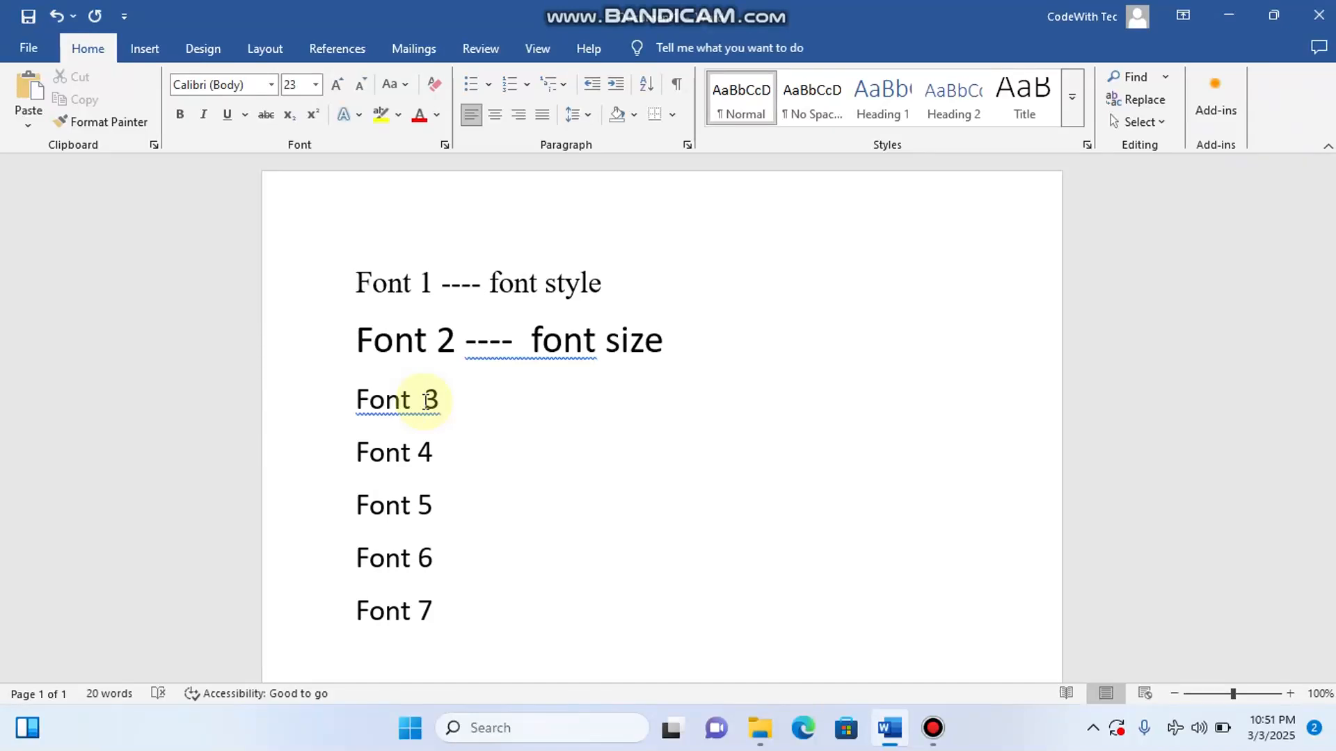
{"action": "type", "text": "Uppercase"}
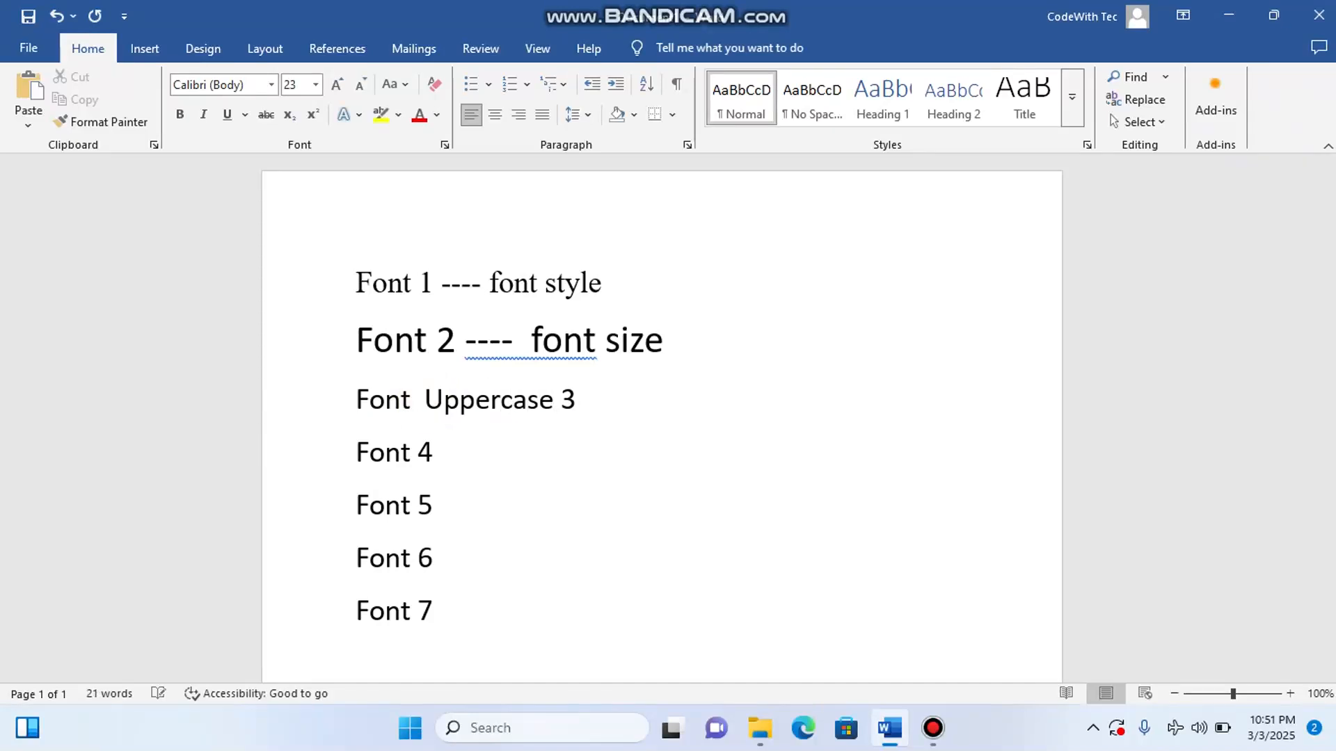
{"action": "left_click", "coordinate": [416, 403]}
{"action": "type", "text": "----"}
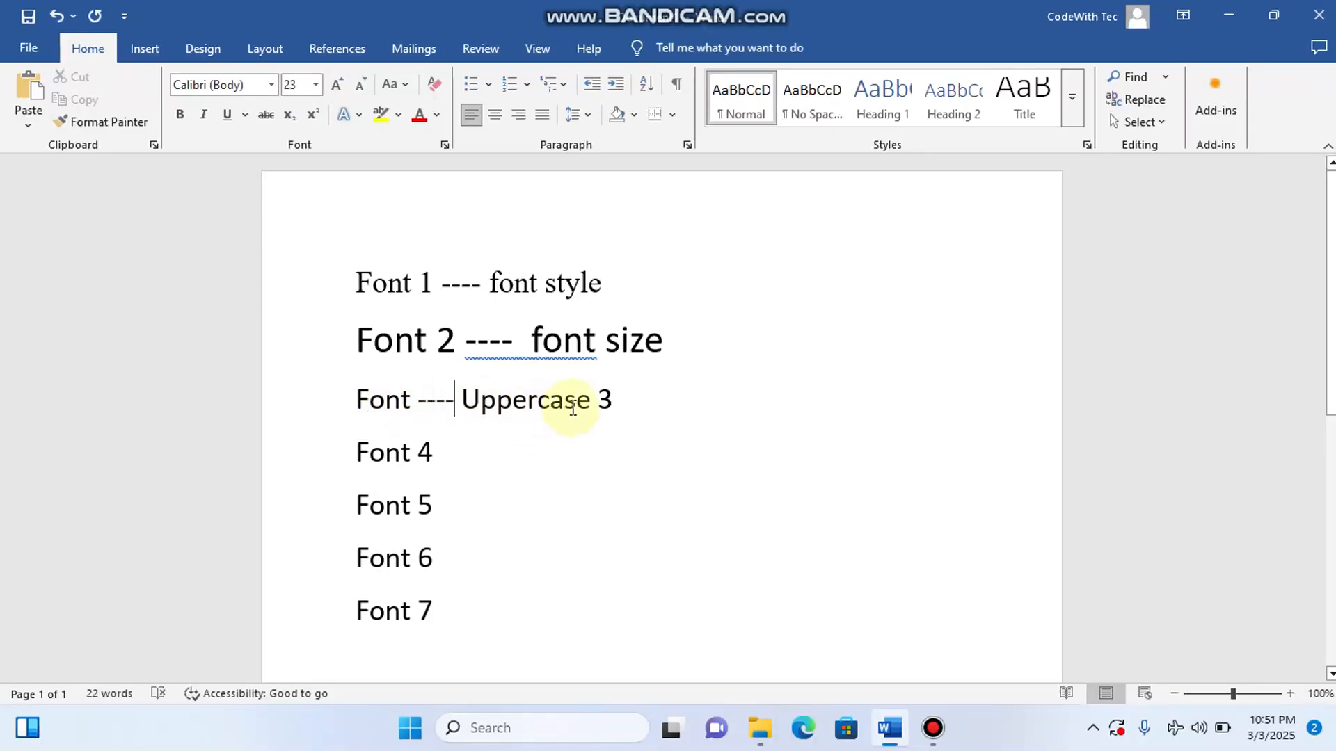
Move the "3" from the end of the third line to just before "Uppercase".
{"action": "left_click", "coordinate": [606, 402]}
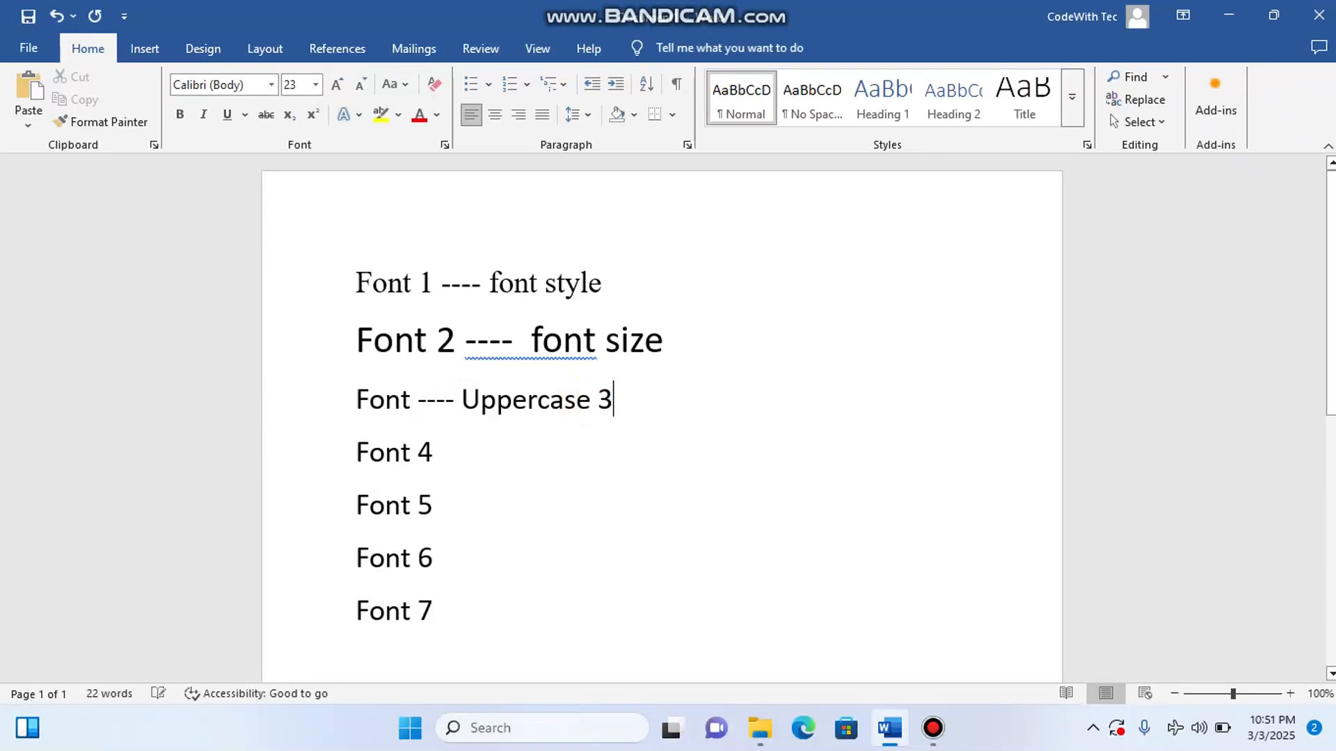
{"action": "key", "text": "BackSpace"}
{"action": "key", "text": "BackSpace"}
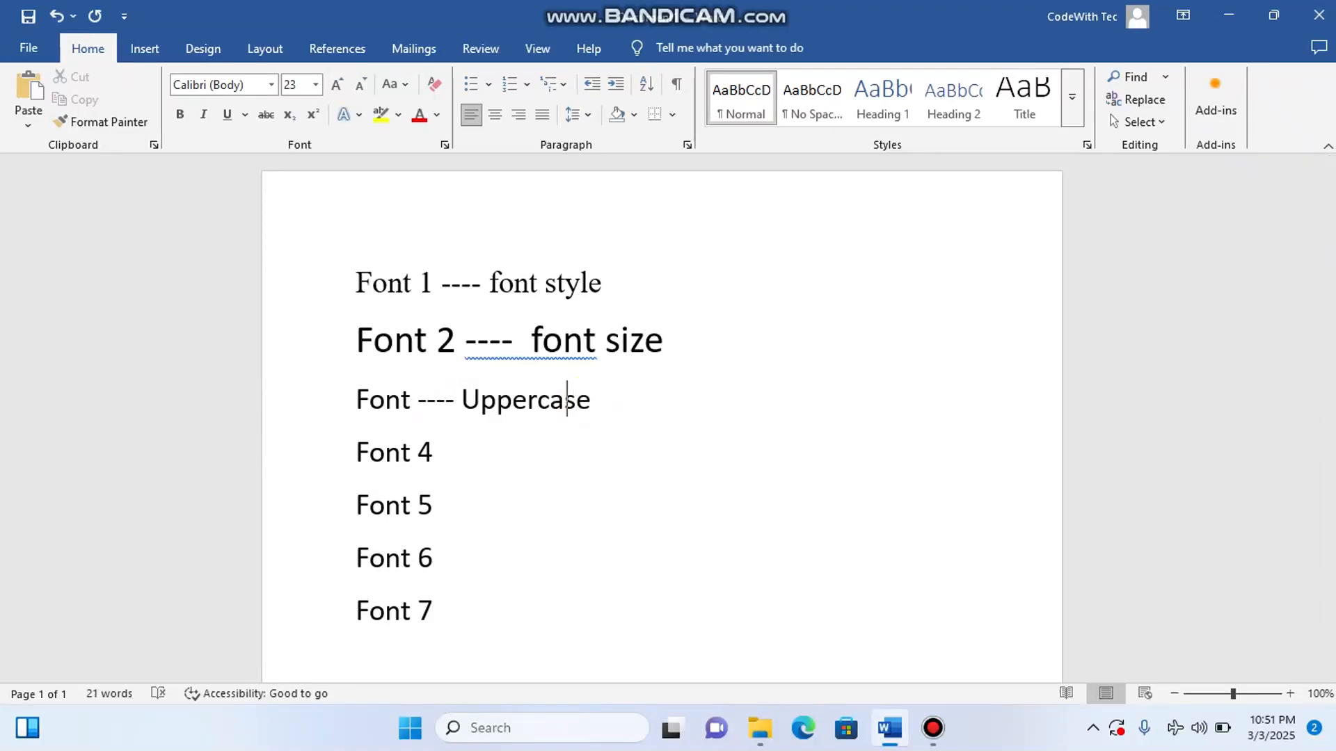
{"action": "left_click", "coordinate": [461, 399]}
{"action": "type", "text": "3"}
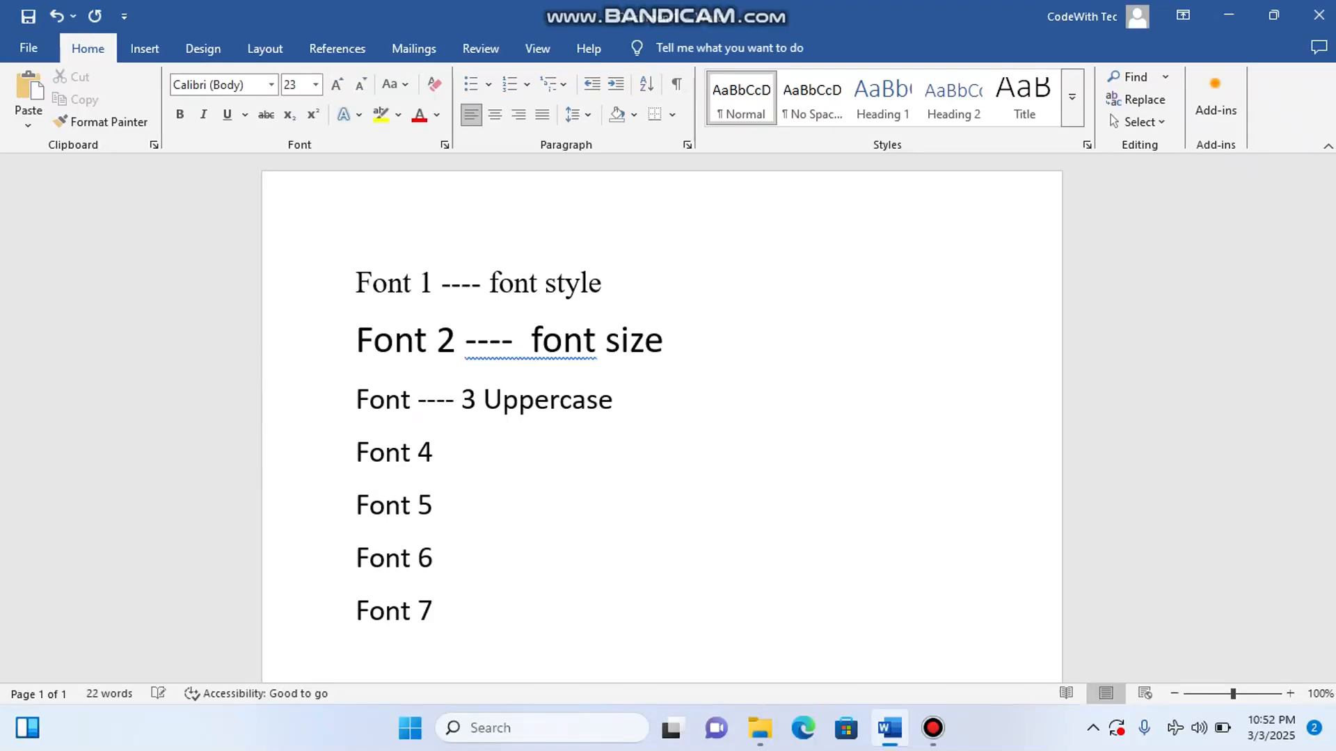
Append "/Lowercase and other" to the end of the third line.
{"action": "key", "text": "End"}
{"action": "type", "text": "/Lower"}
{"action": "type", "text": "case"}
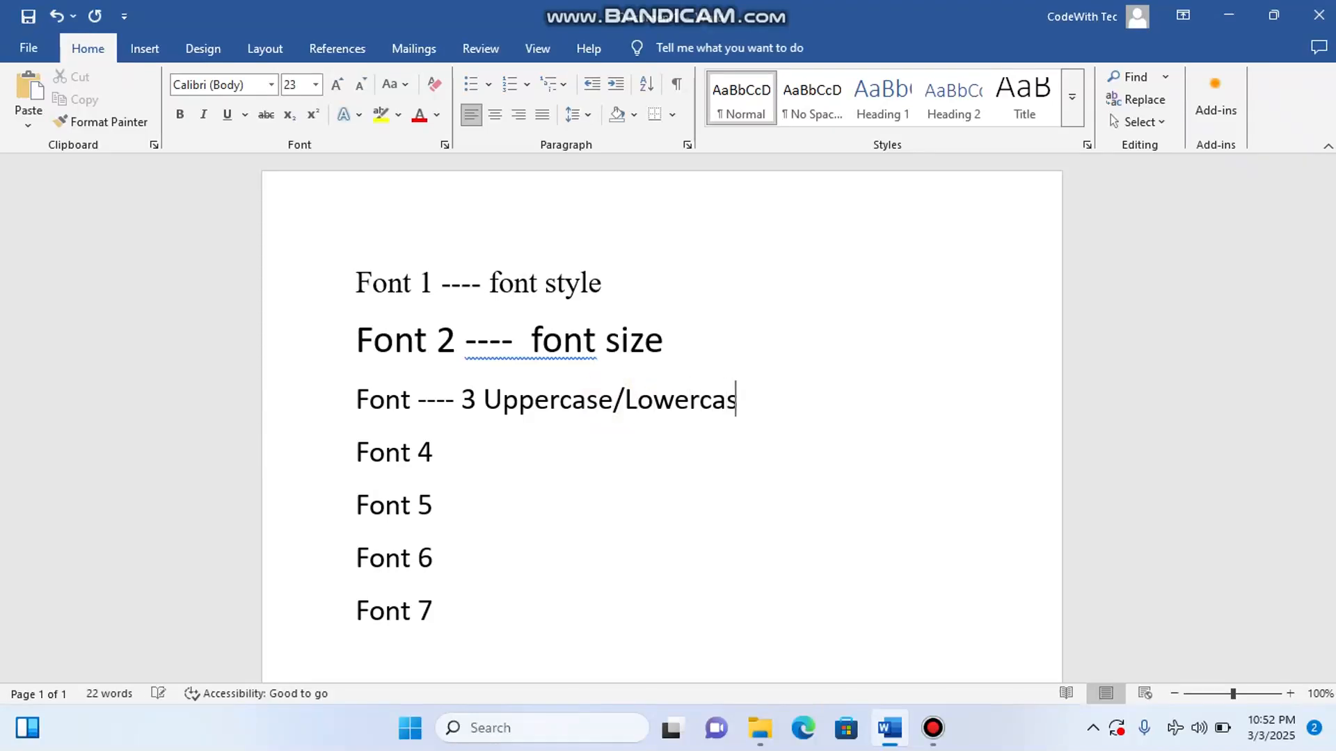
{"action": "type", "text": " and other"}
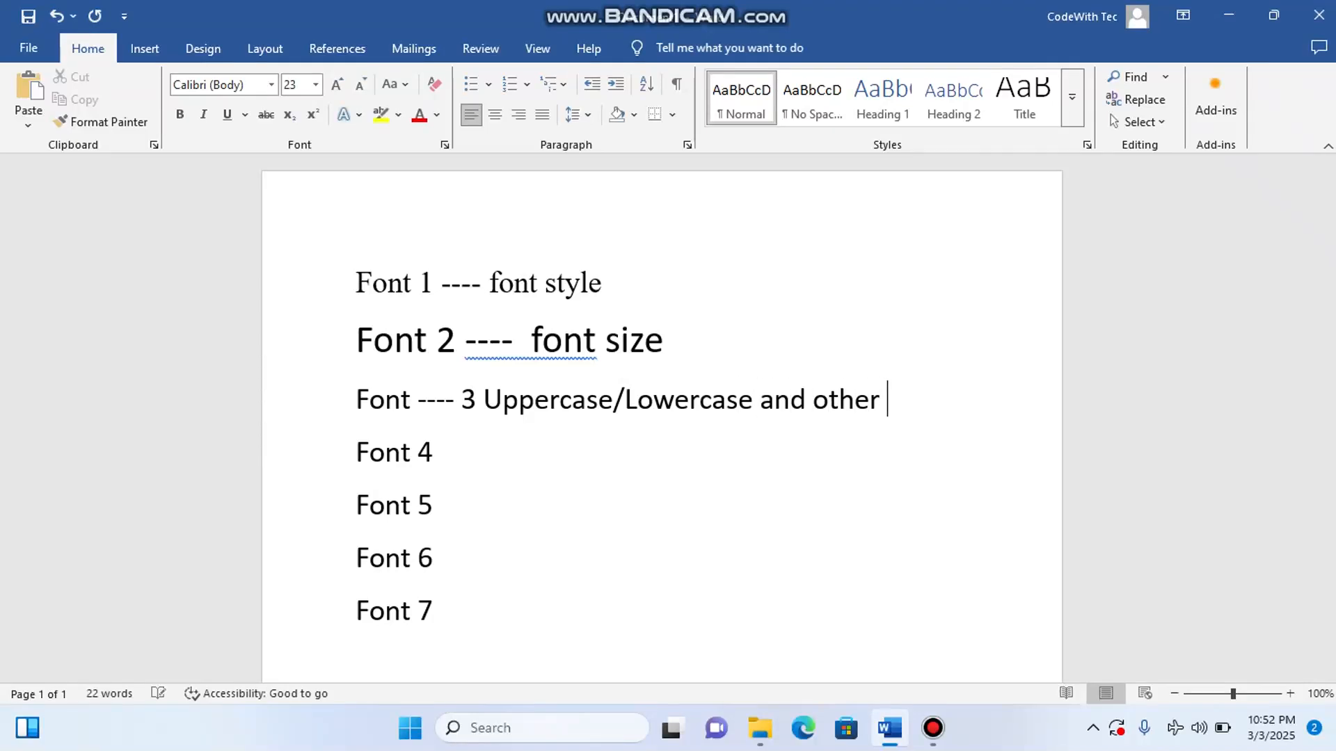
{"action": "left_click", "coordinate": [327, 407]}
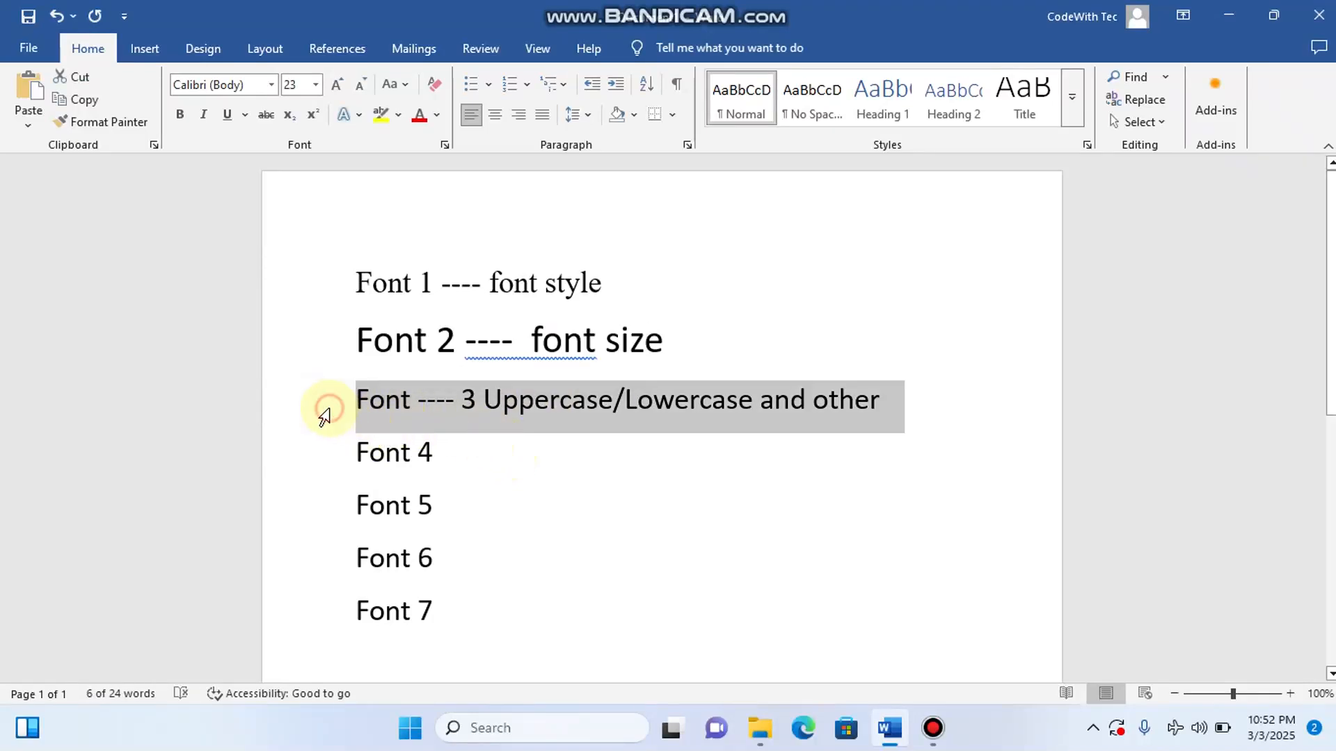
{"action": "left_click", "coordinate": [111, 125]}
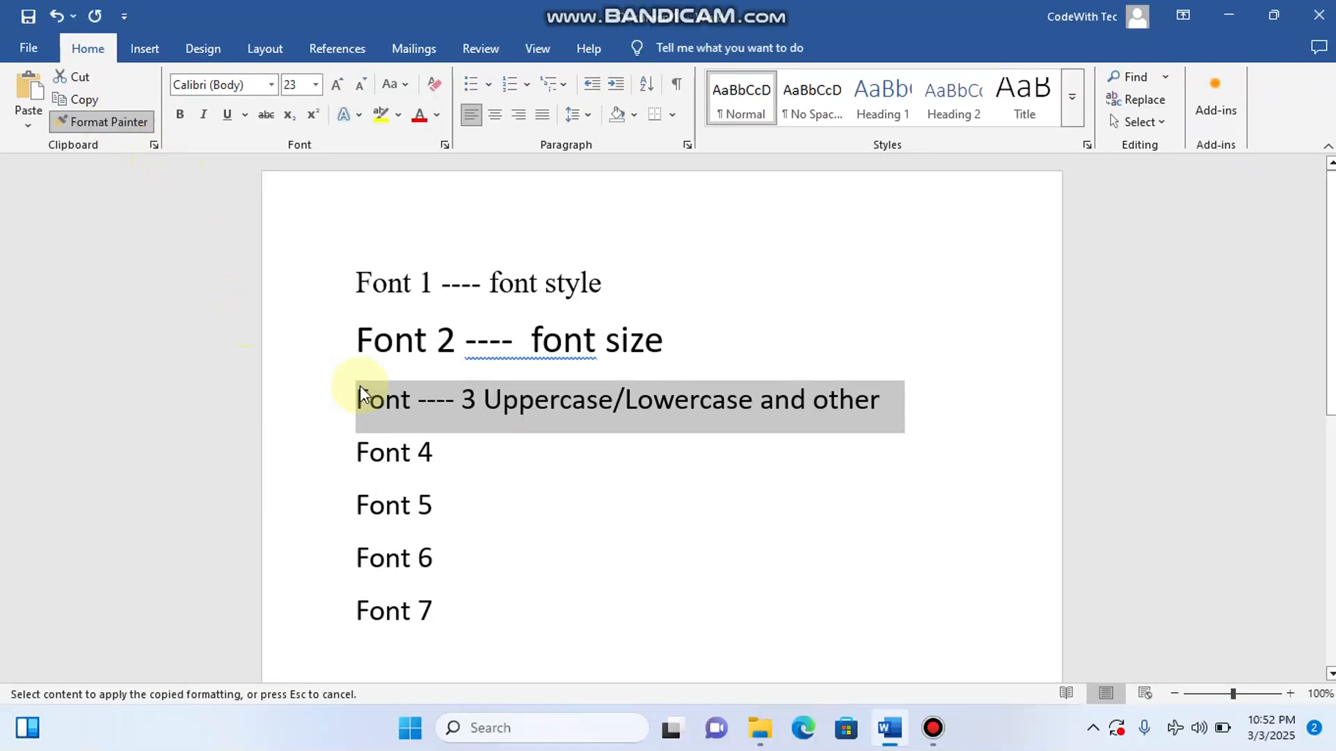
{"action": "left_click", "coordinate": [501, 417]}
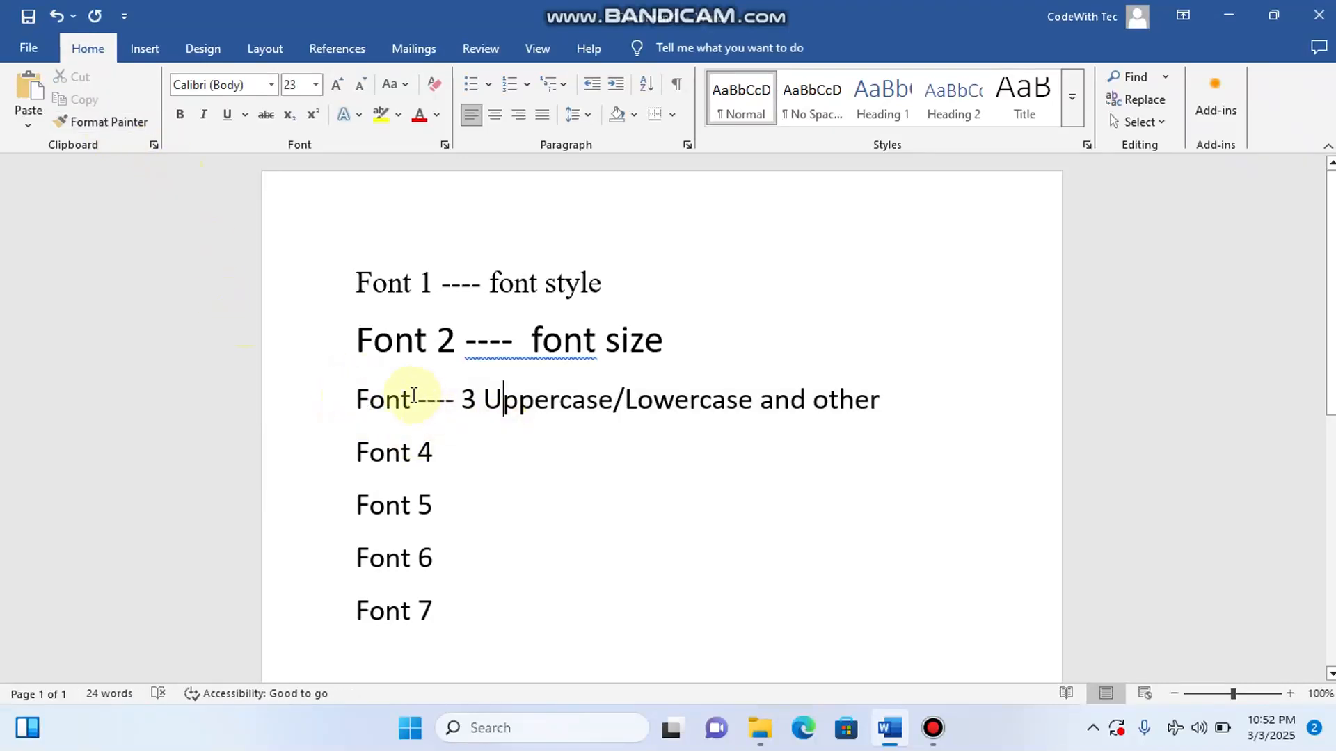
{"action": "left_click", "coordinate": [94, 120]}
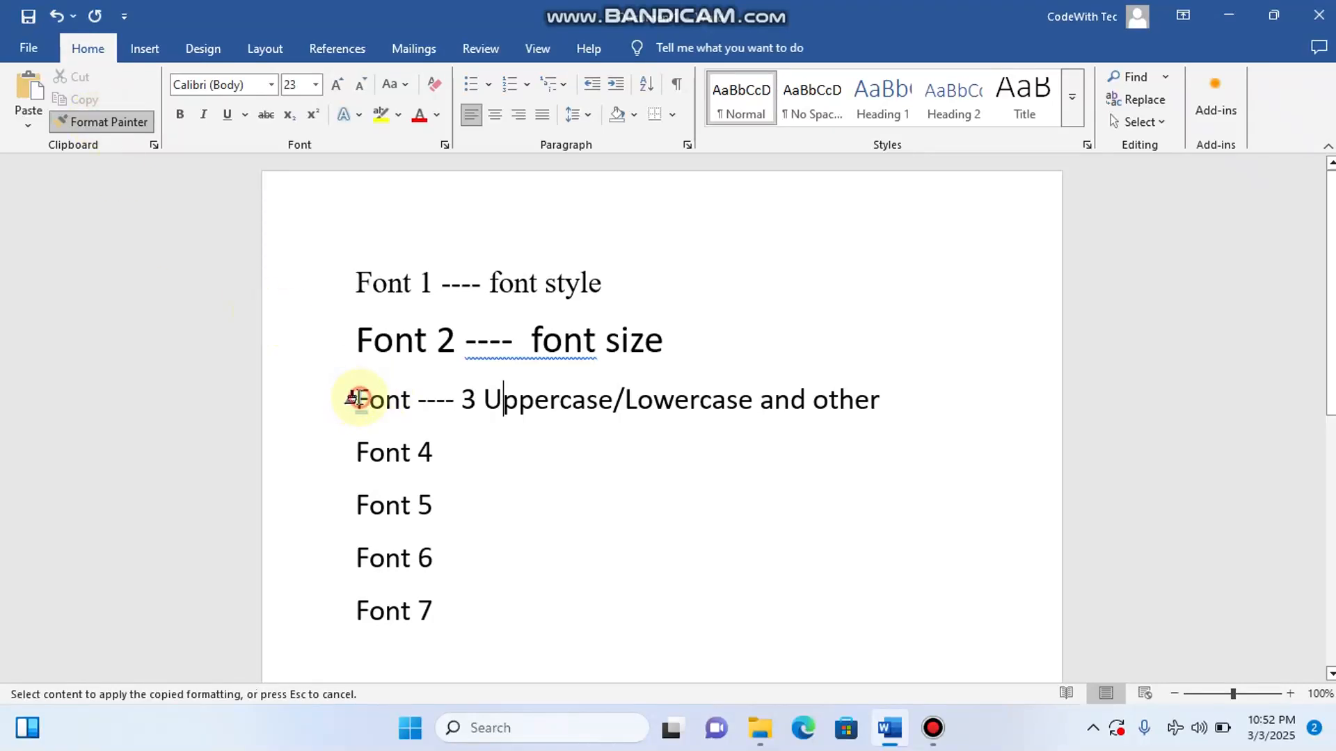
Change the whole "Font ---- 3 Uppercase/Lowercase and other" line to toggle case.
{"action": "left_click_drag", "start_coordinate": [350, 397], "coordinate": [882, 411]}
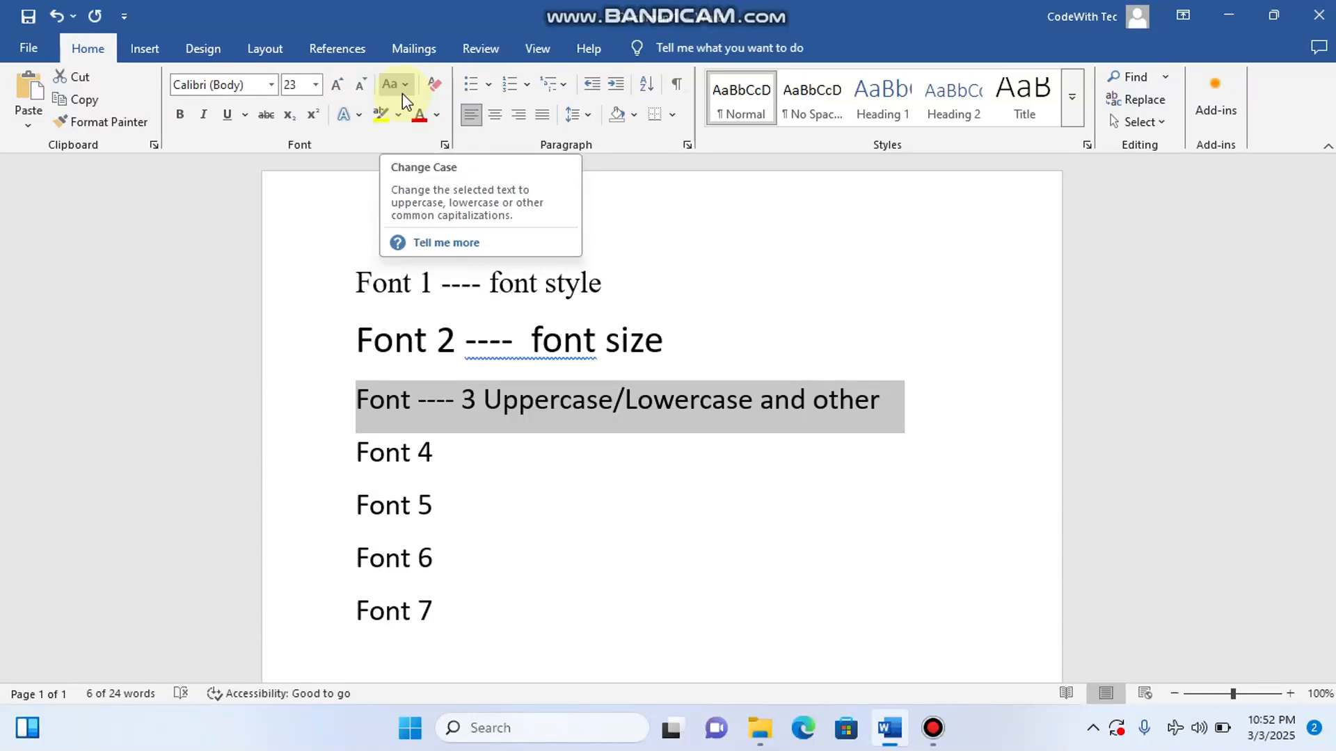
{"action": "left_click", "coordinate": [402, 93]}
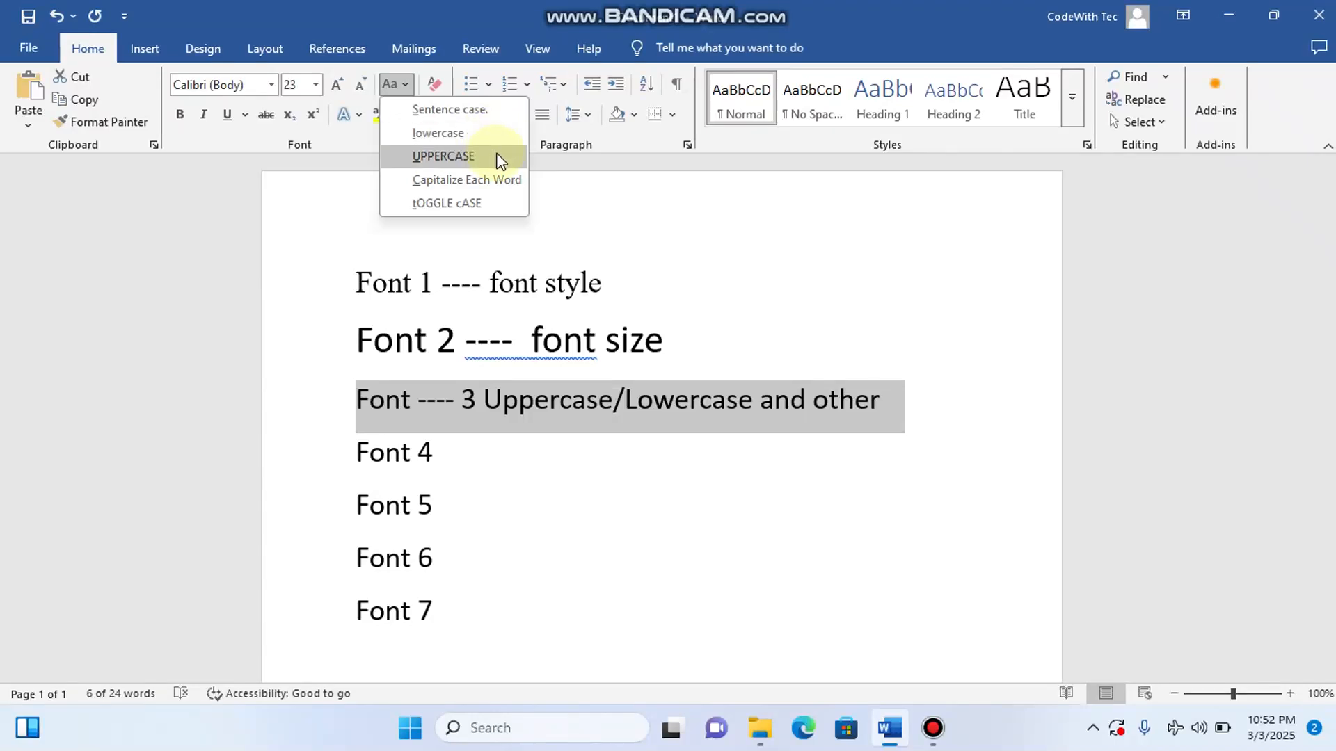
{"action": "left_click", "coordinate": [496, 204]}
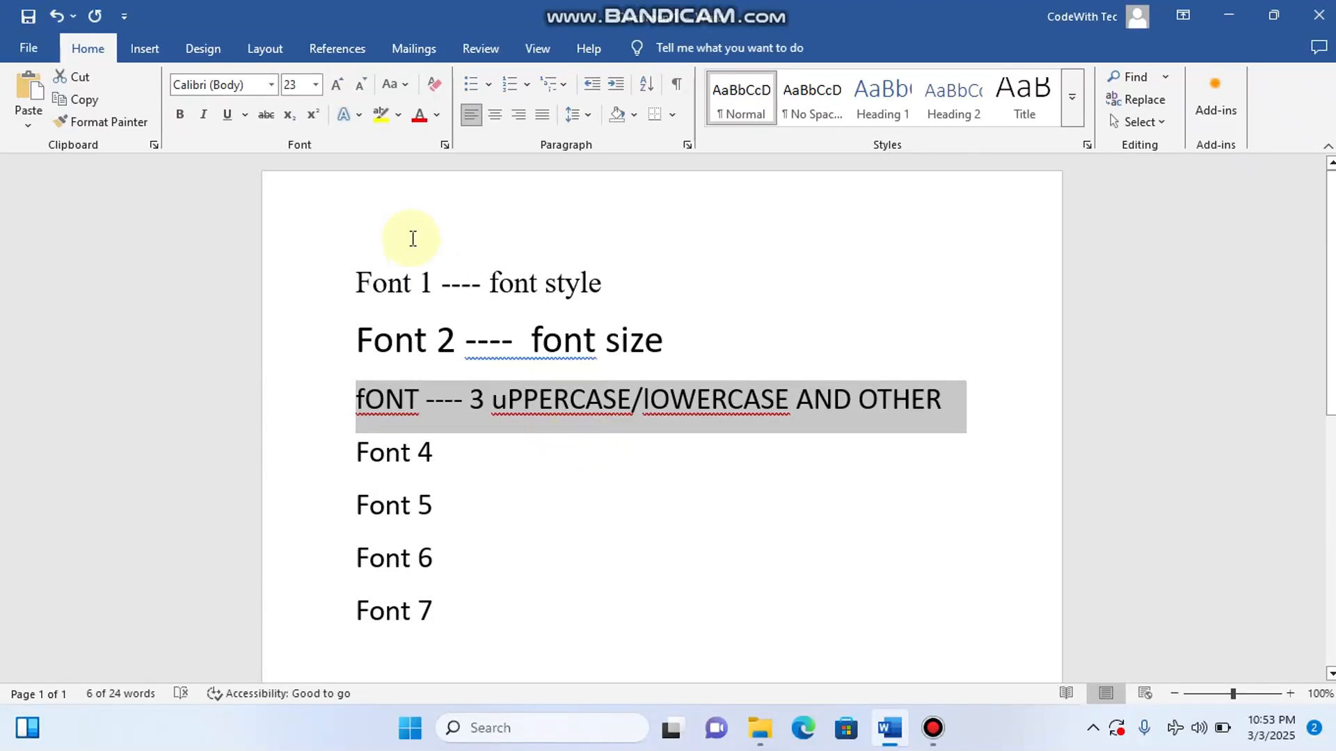
Change the whole third line to sentence case, and convert its closing words "AND OTHER" to lowercase.
{"action": "left_click", "coordinate": [409, 85]}
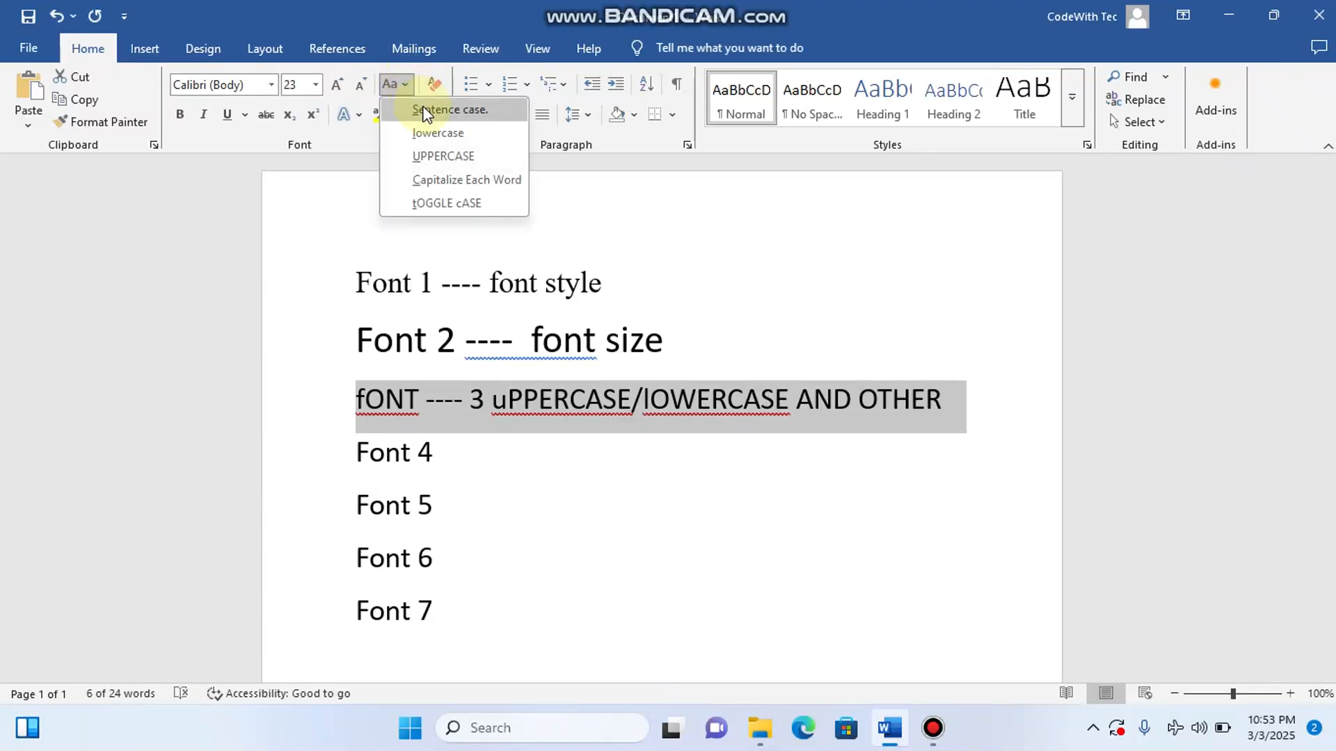
{"action": "left_click", "coordinate": [425, 113]}
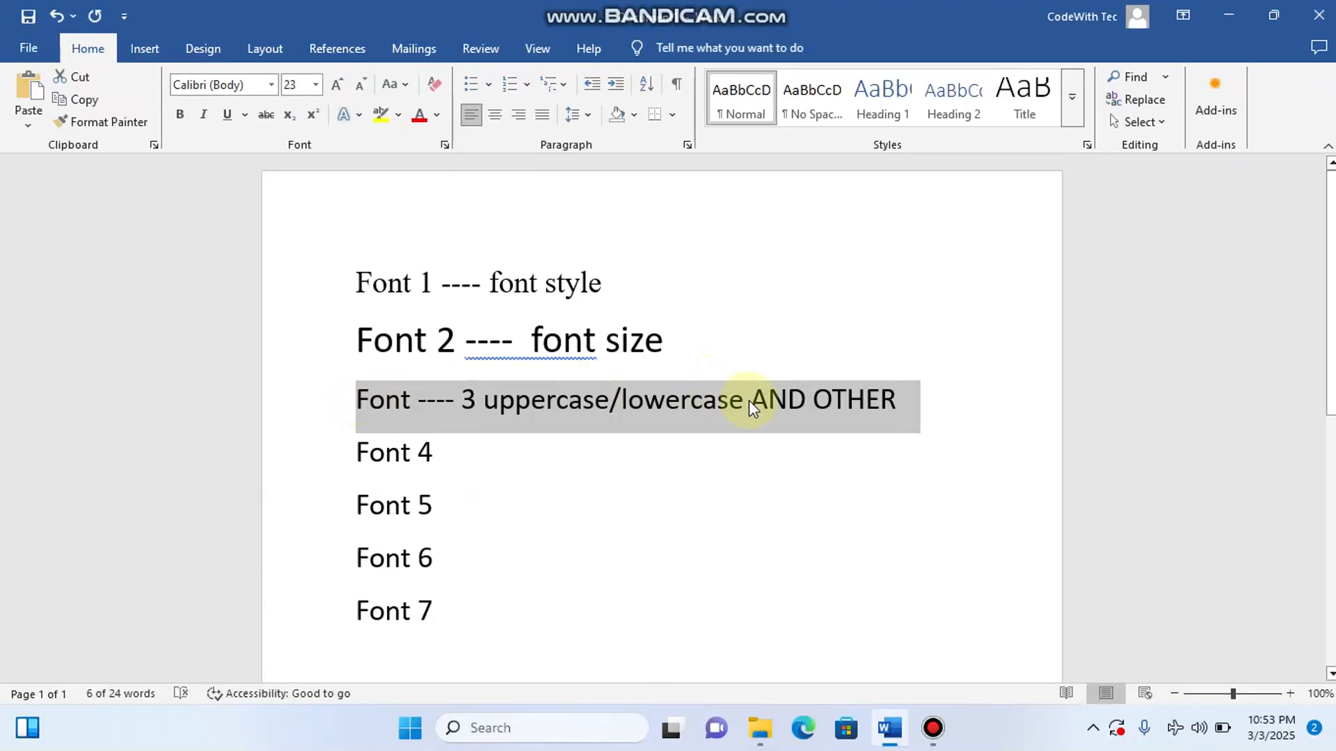
{"action": "left_click", "coordinate": [770, 403]}
{"action": "left_click_drag", "start_coordinate": [899, 398], "coordinate": [762, 395]}
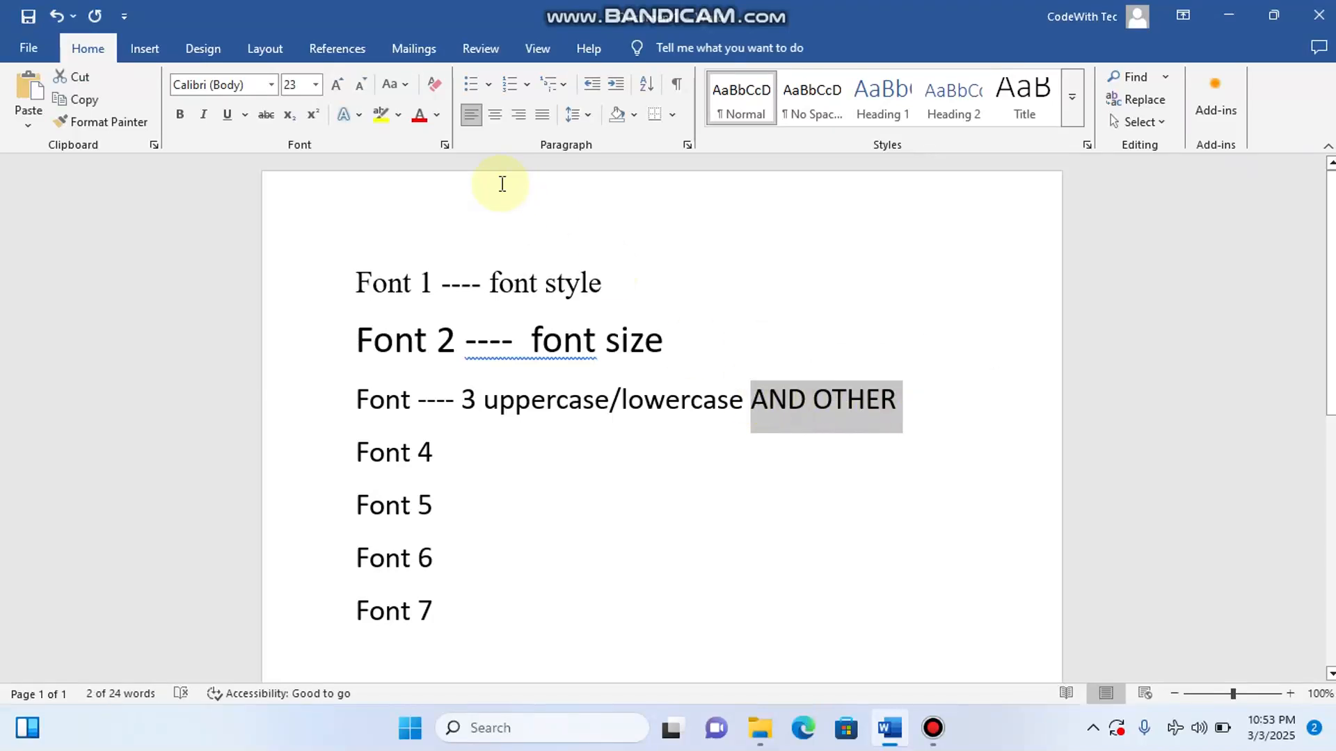
{"action": "left_click", "coordinate": [394, 84]}
{"action": "left_click", "coordinate": [427, 131]}
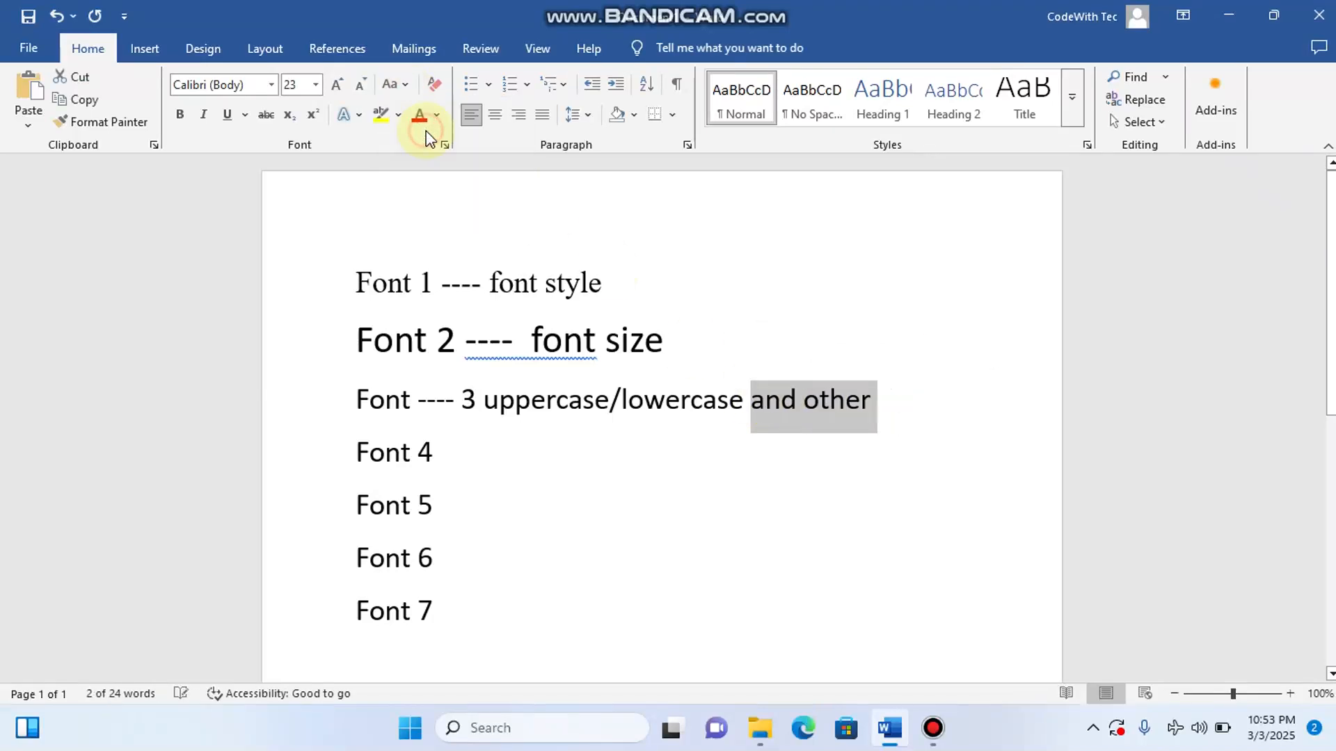
{"action": "left_click", "coordinate": [912, 403]}
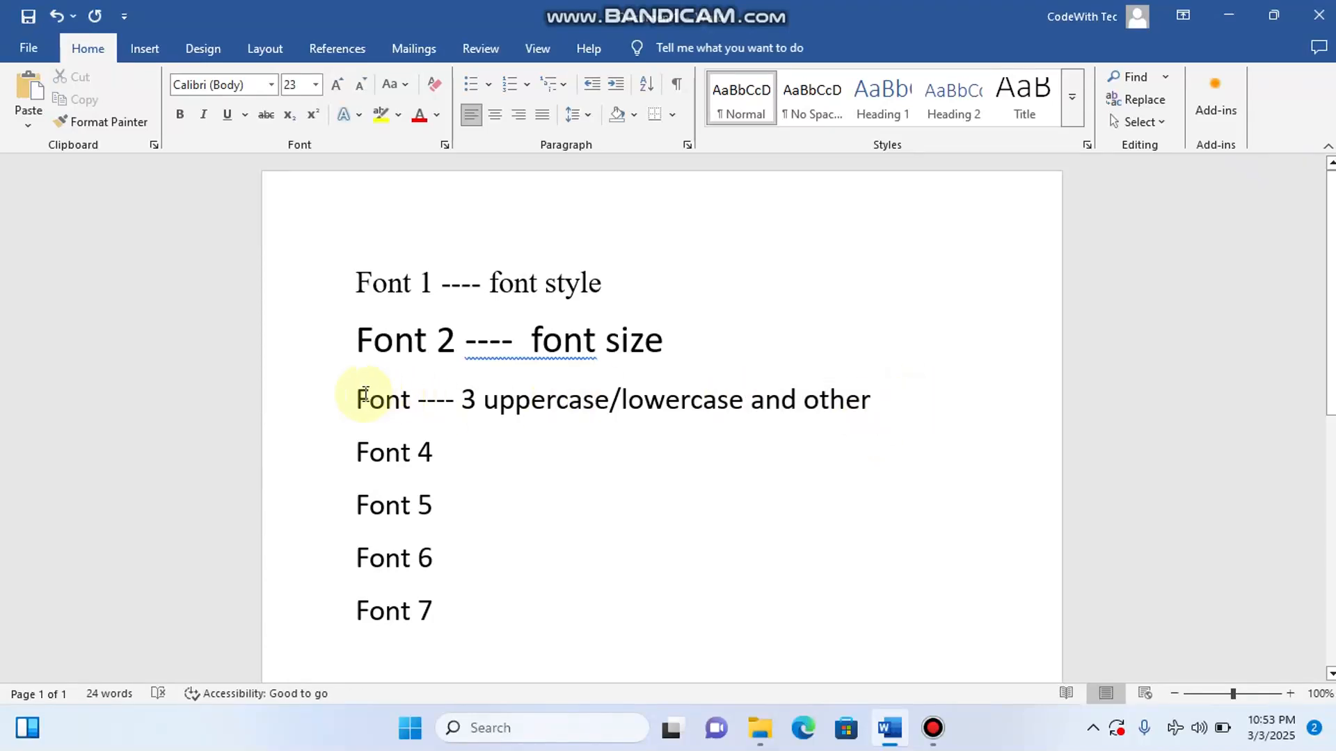
Capitalize each word of the third line.
{"action": "left_click", "coordinate": [333, 402]}
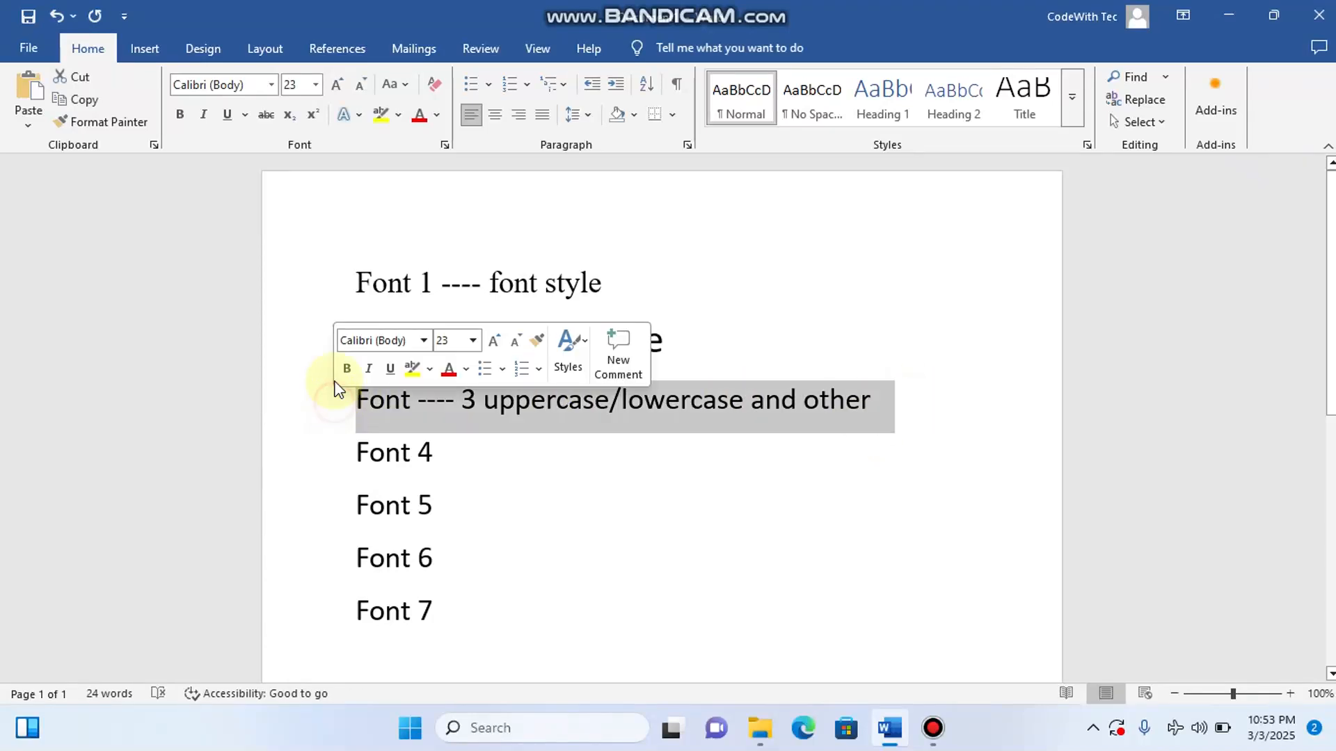
{"action": "left_click", "coordinate": [394, 89]}
{"action": "left_click", "coordinate": [430, 178]}
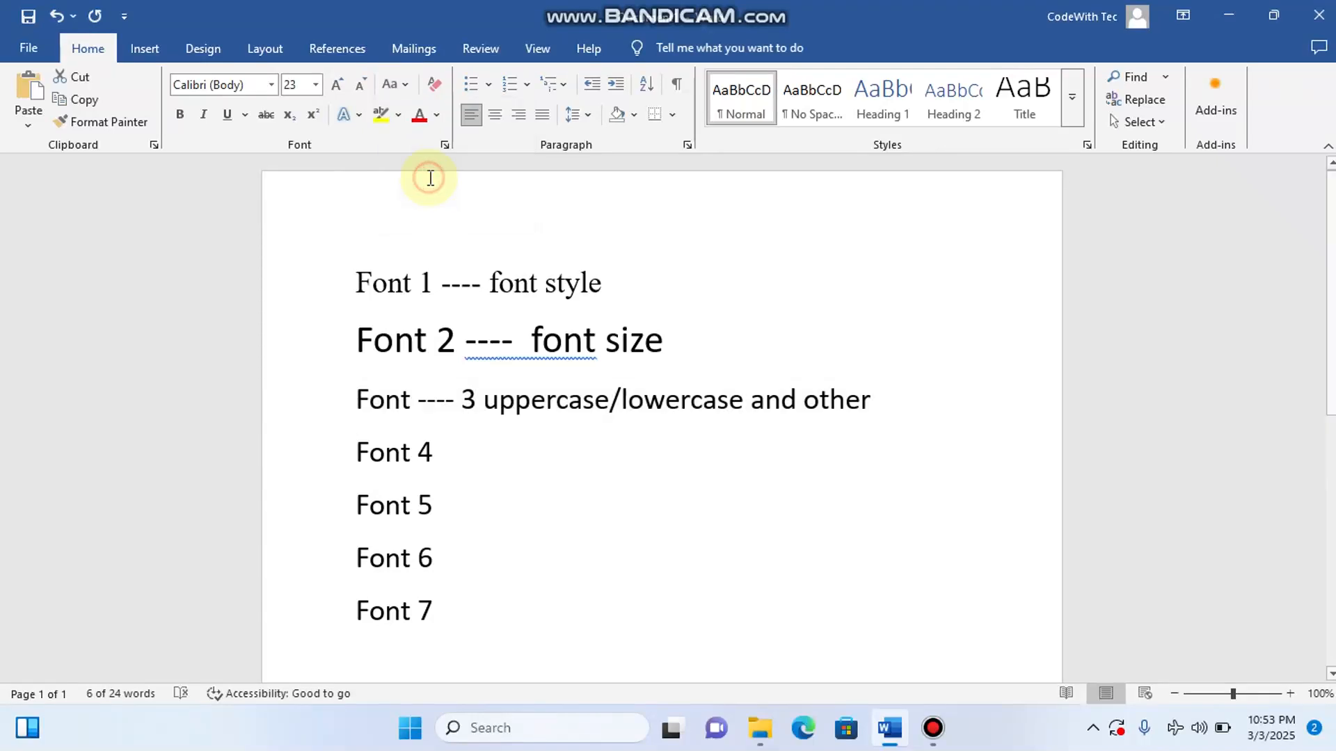
{"action": "left_click", "coordinate": [833, 403]}
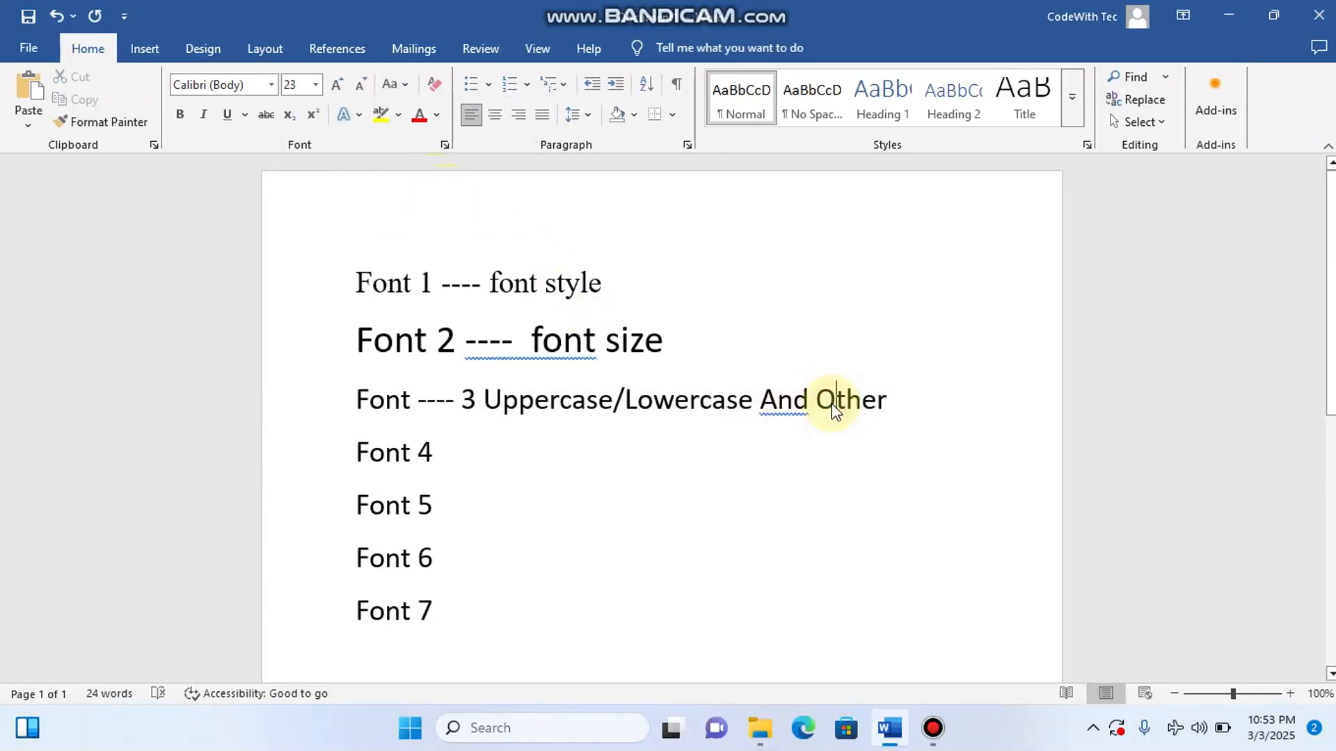
Change the whole third line to sentence case.
{"action": "left_click", "coordinate": [291, 385]}
{"action": "left_click", "coordinate": [393, 86]}
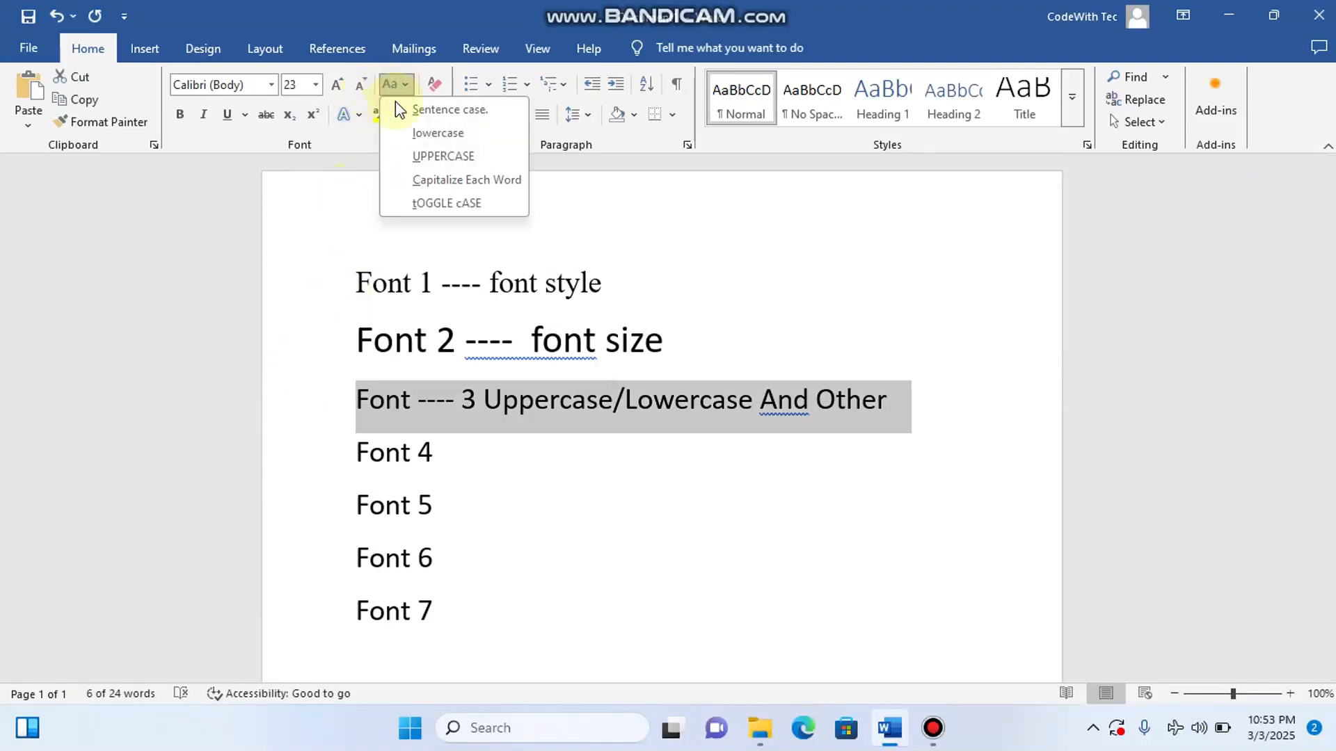
{"action": "left_click", "coordinate": [450, 110]}
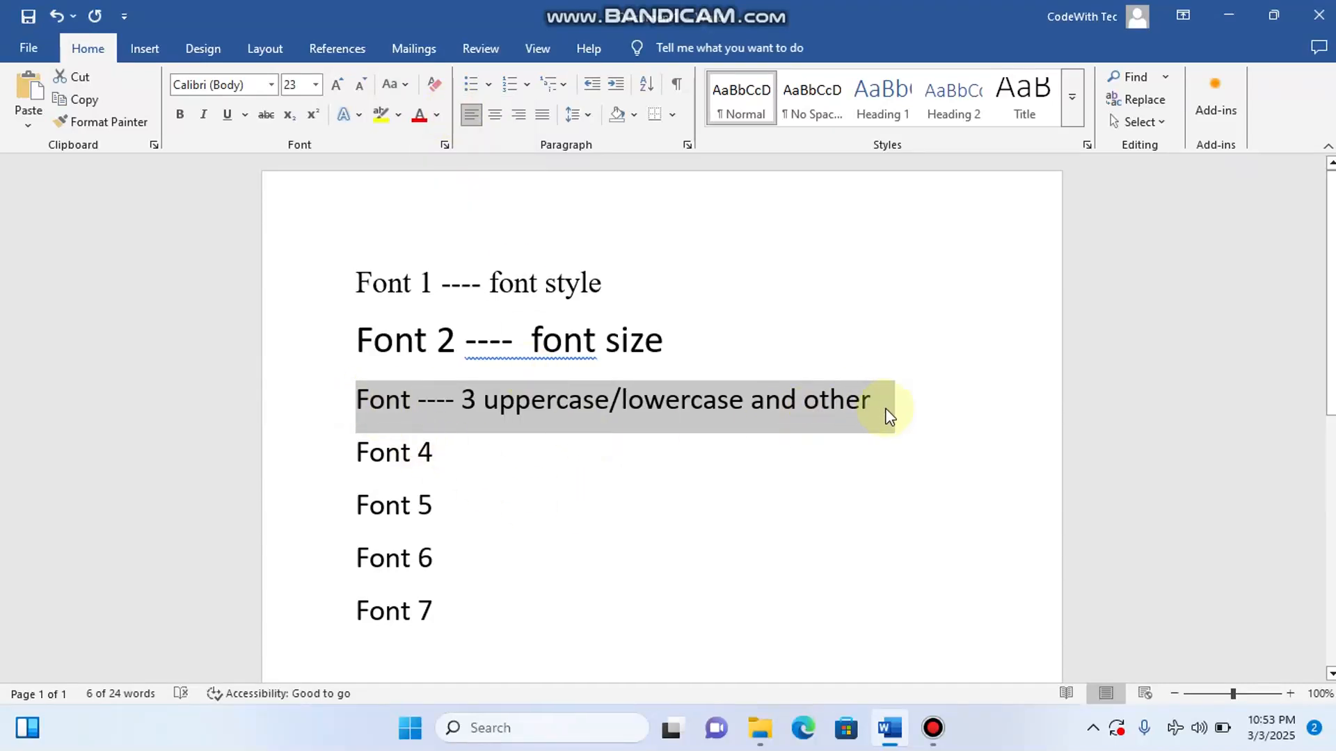
Convert the third line to lowercase, and follow it with a change to uppercase.
{"action": "left_click", "coordinate": [401, 83]}
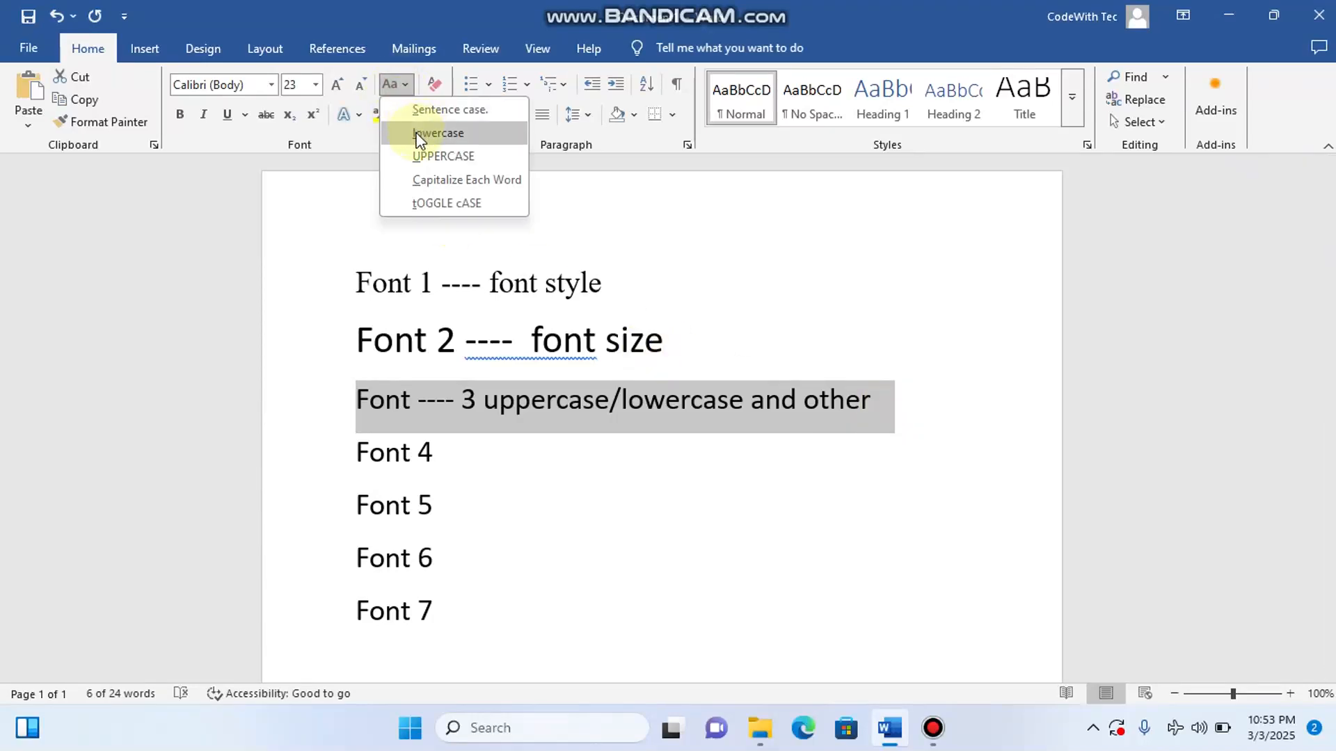
{"action": "left_click", "coordinate": [437, 133]}
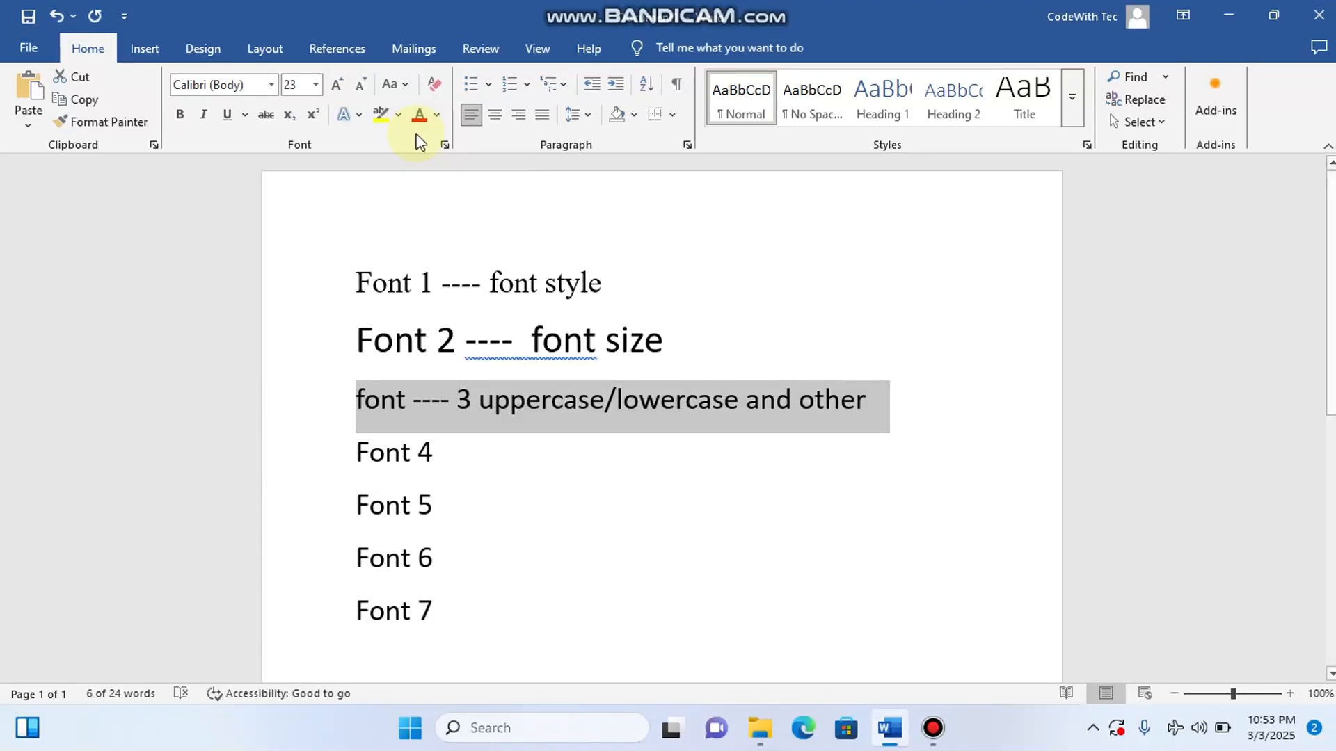
{"action": "left_click", "coordinate": [402, 86]}
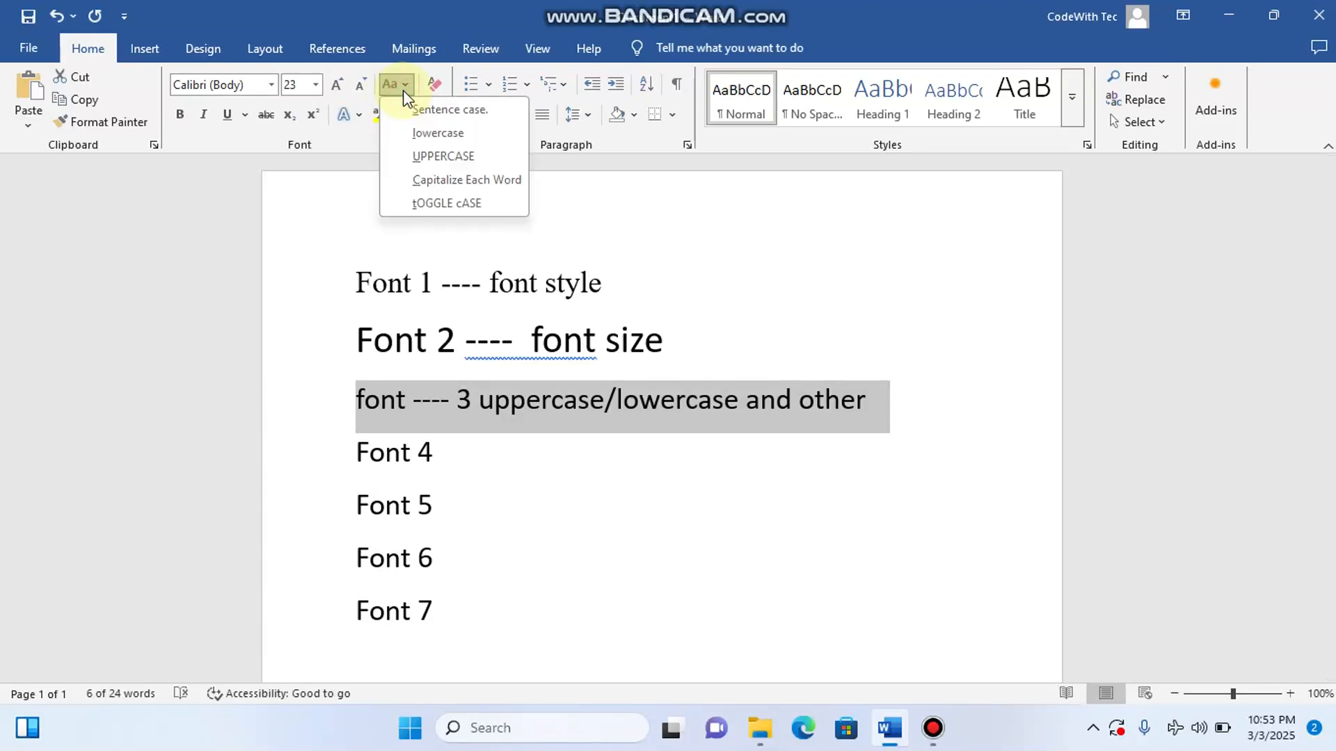
{"action": "left_click", "coordinate": [435, 157]}
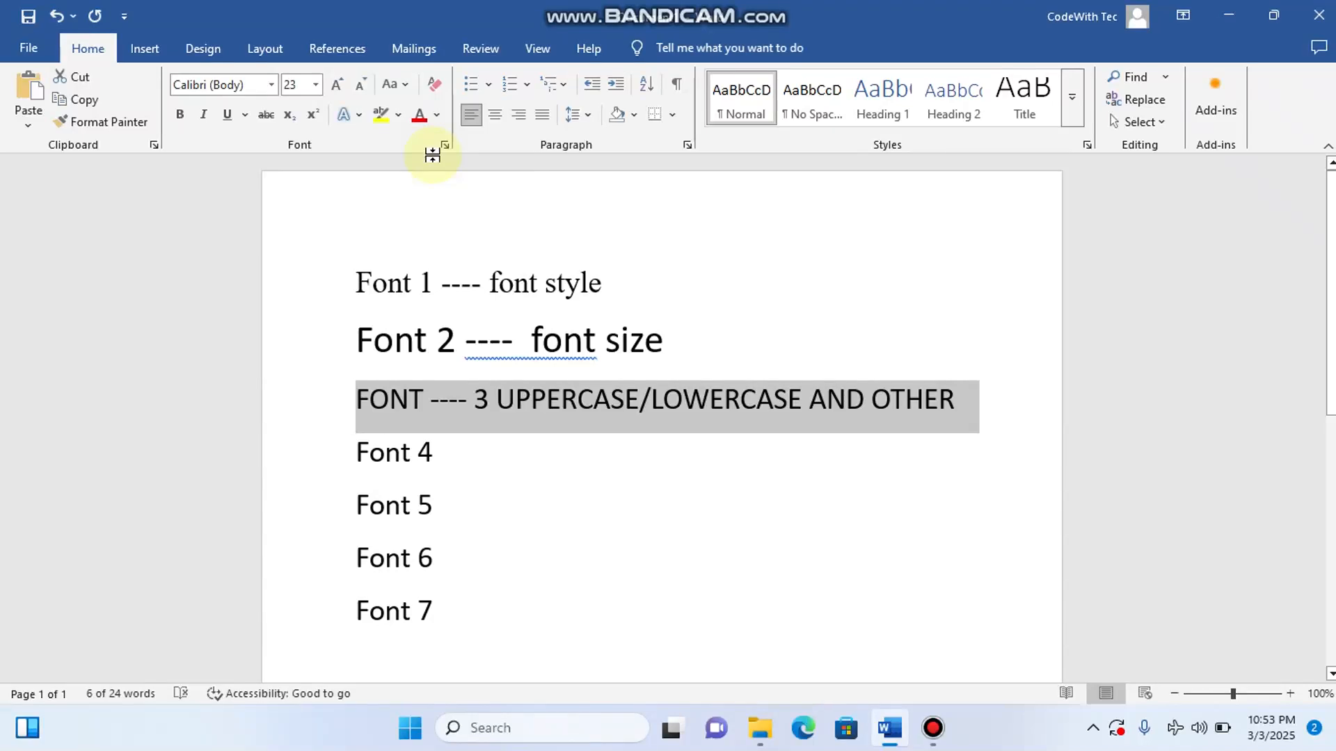
Apply Capitalize Each Word to the third line, and follow it with toggle case.
{"action": "left_click", "coordinate": [401, 84]}
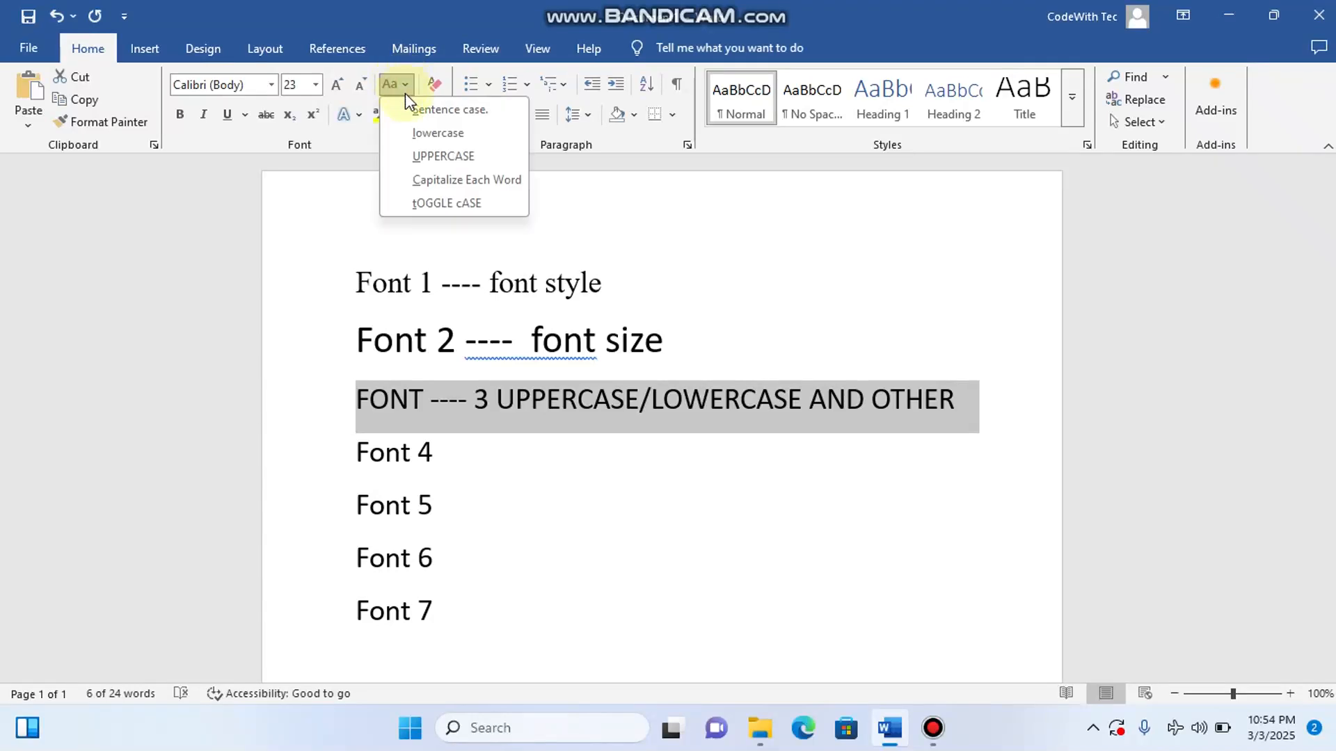
{"action": "left_click", "coordinate": [426, 181]}
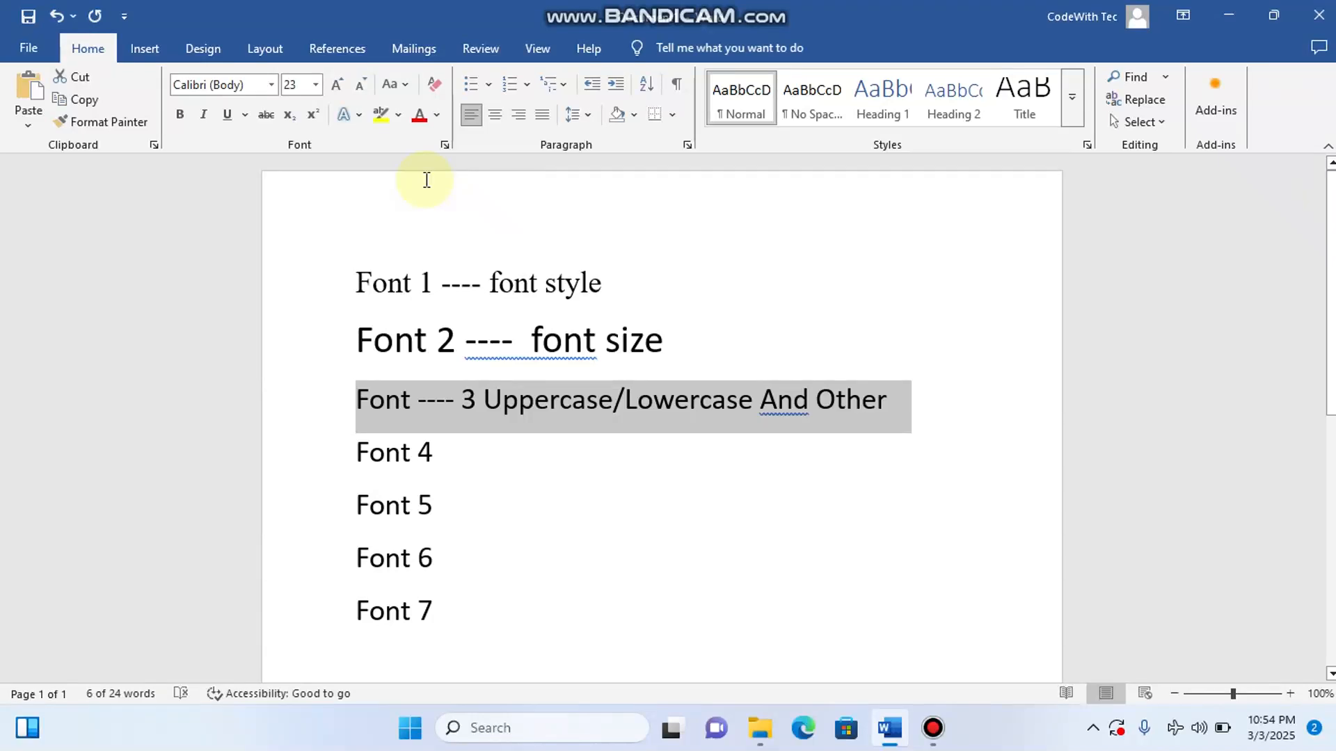
{"action": "left_click", "coordinate": [391, 84]}
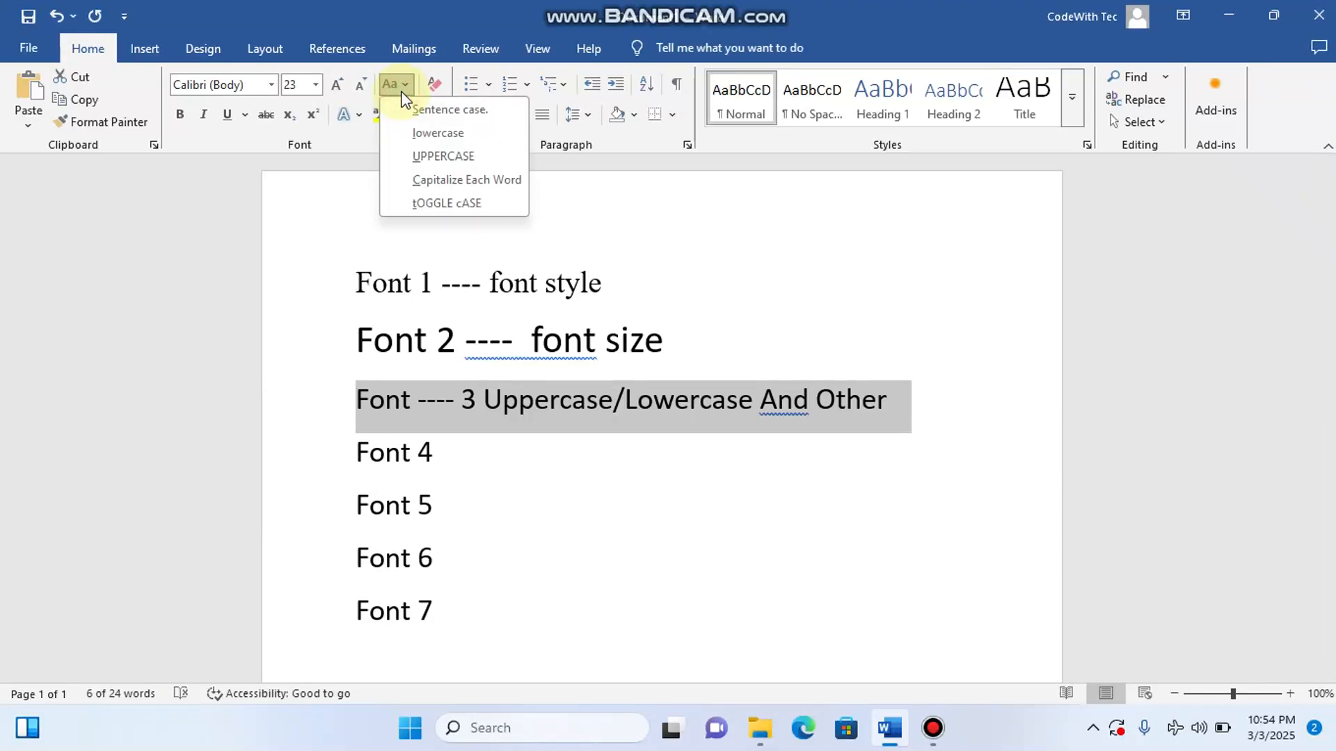
{"action": "left_click", "coordinate": [423, 204]}
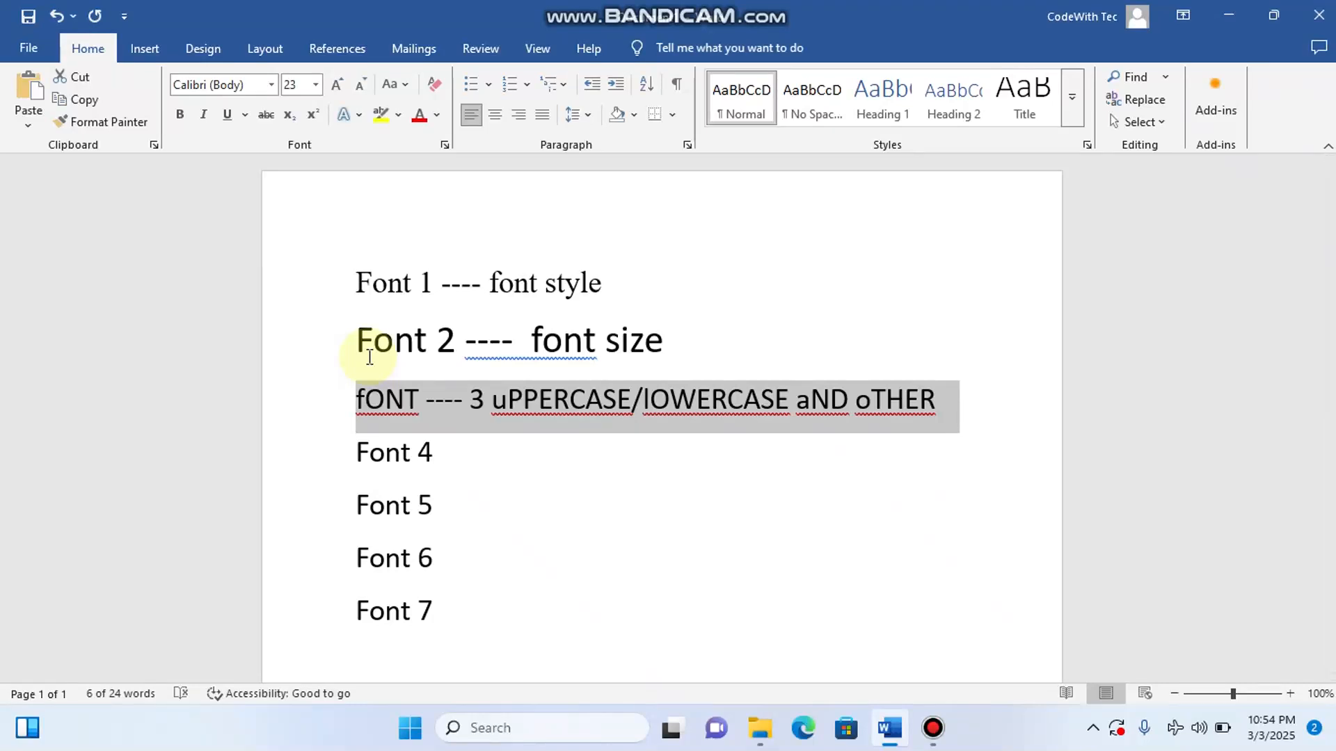
Append "--- Bold" to the end of the "Font 4" line.
{"action": "left_click", "coordinate": [446, 457]}
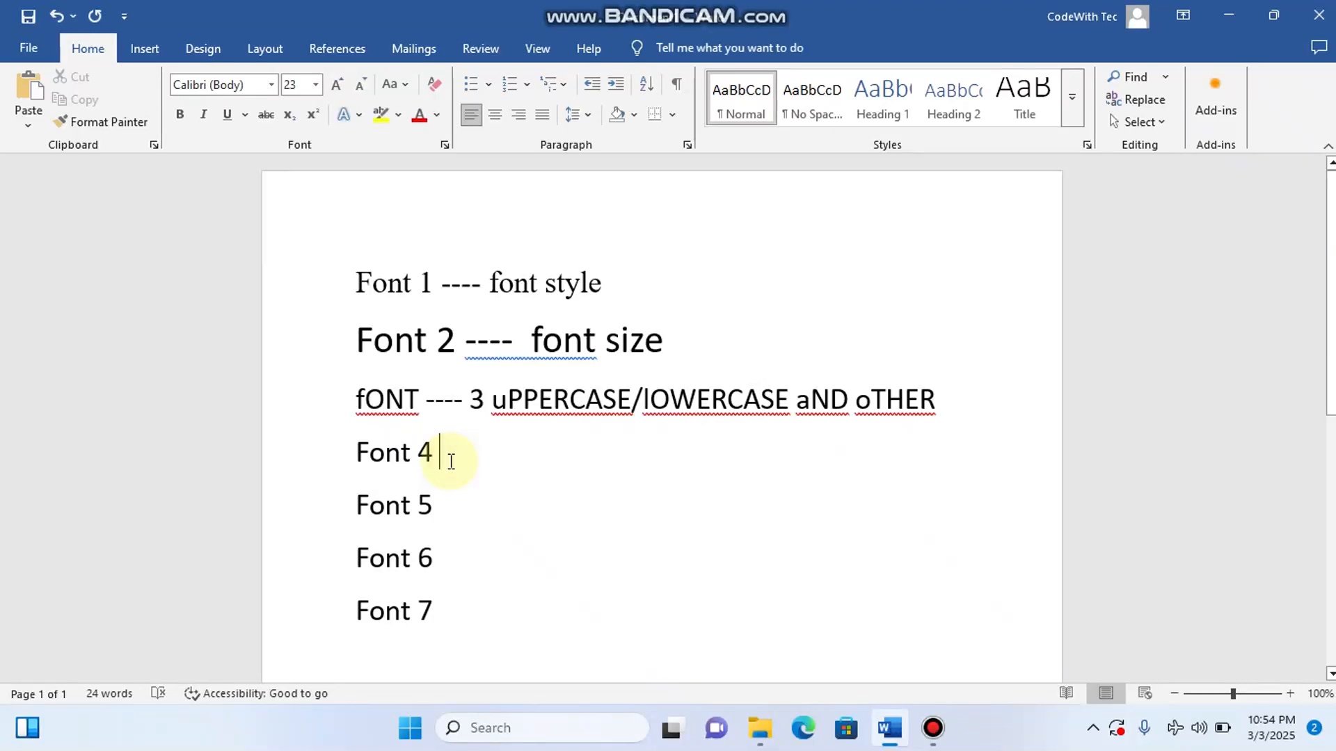
{"action": "type", "text": "---"}
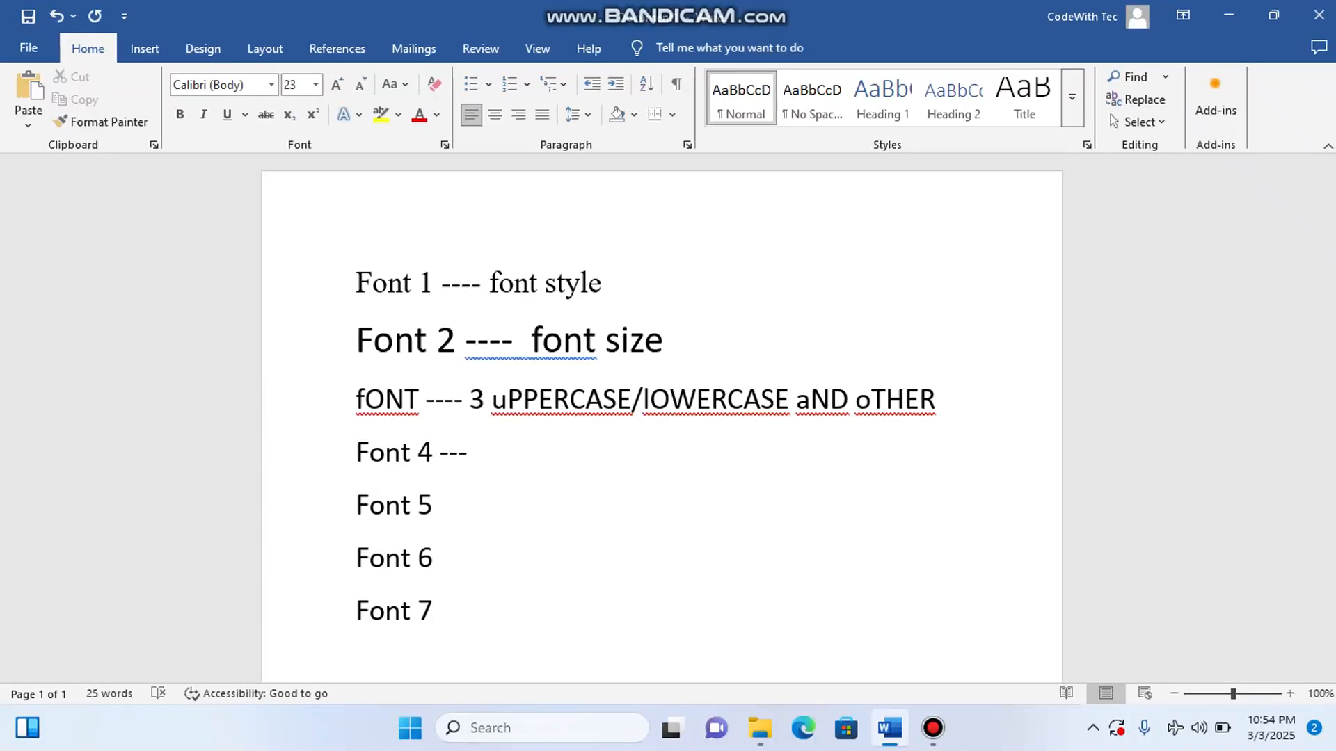
{"action": "type", "text": " Bold"}
{"action": "key", "text": "BackSpace"}
{"action": "key", "text": "BackSpace"}
{"action": "key", "text": "BackSpace"}
{"action": "key", "text": "BackSpace"}
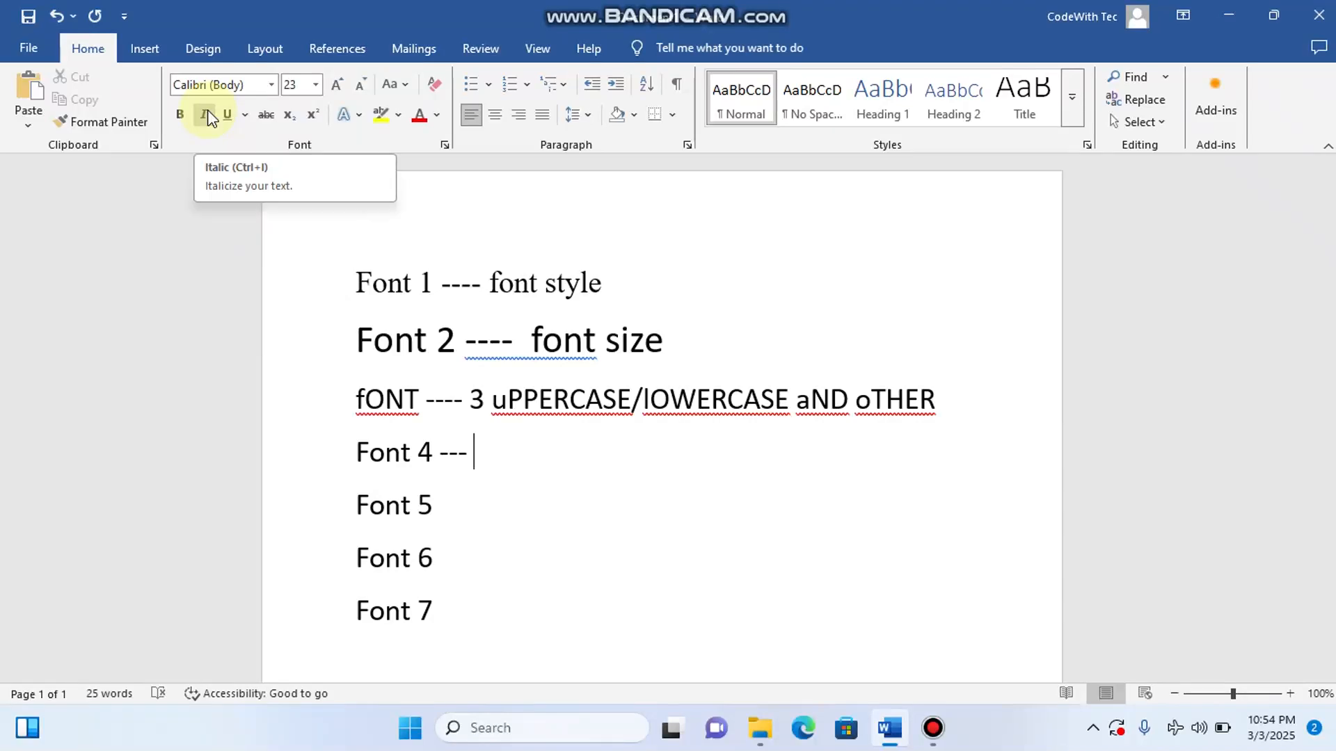
{"action": "type", "text": "Bold "}
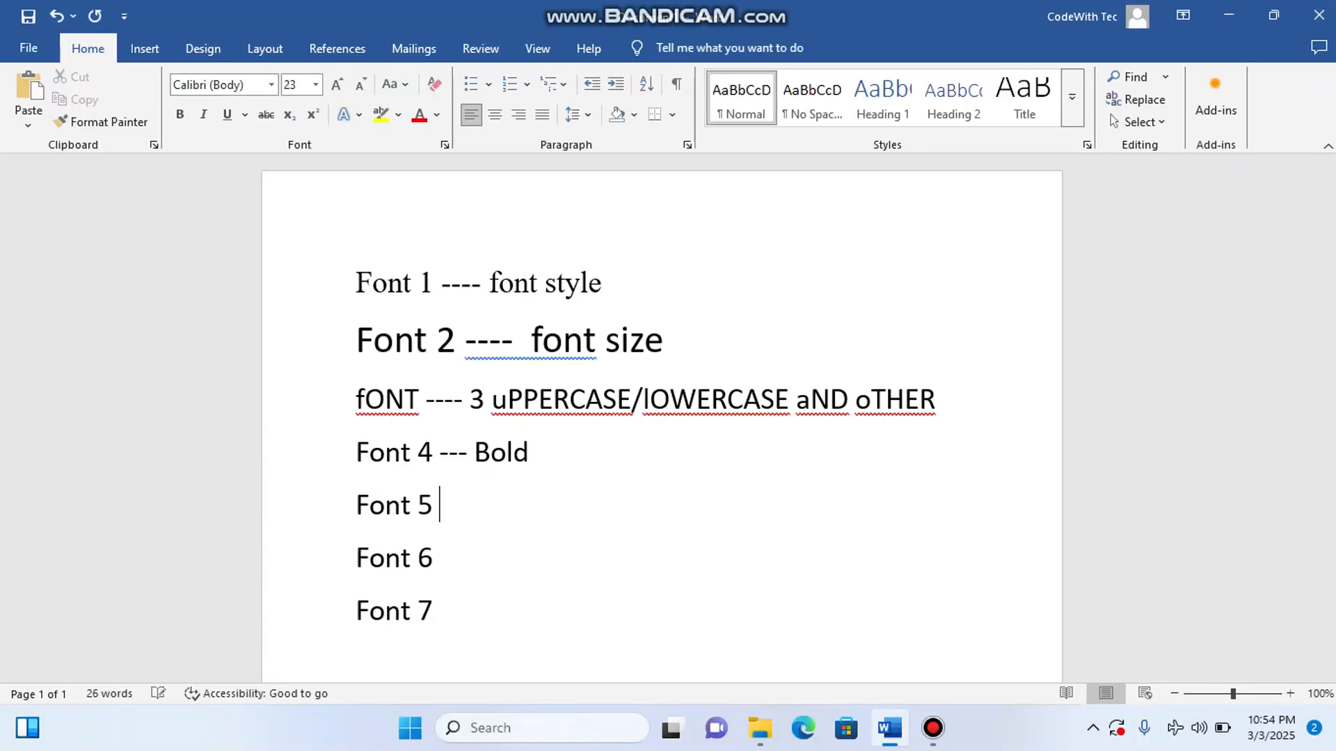
Append "---- Intalic" to the "Font 5" line and correct the misspelled word to the suggested "Italic".
{"action": "type", "text": "--- "}
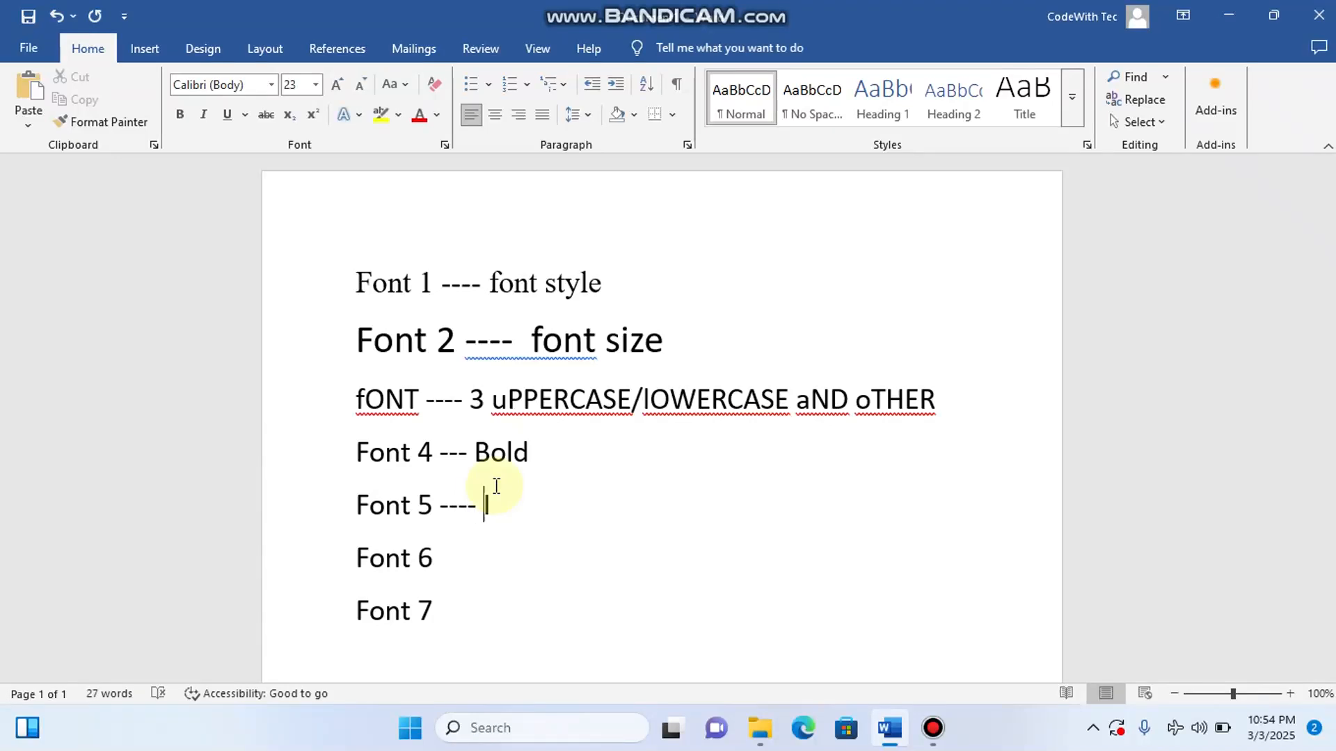
{"action": "type", "text": "Intalic"}
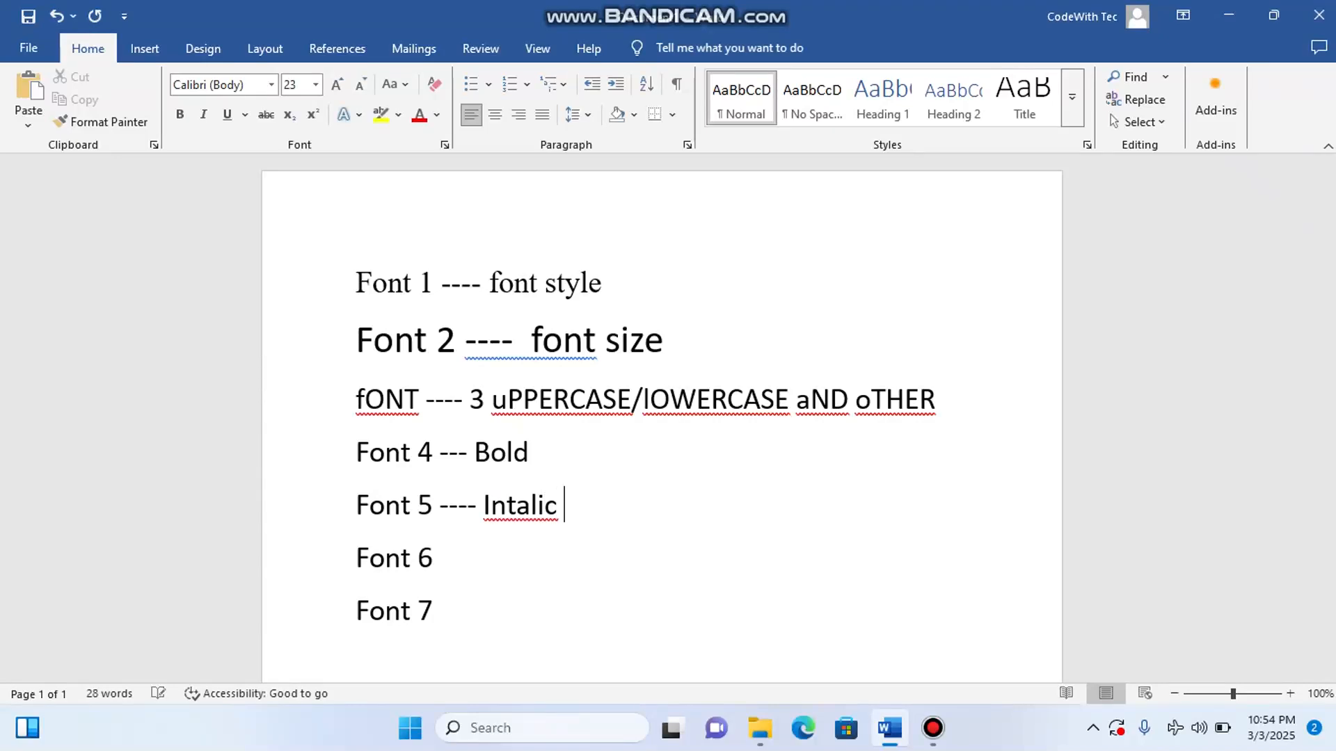
{"action": "left_click", "coordinate": [521, 509]}
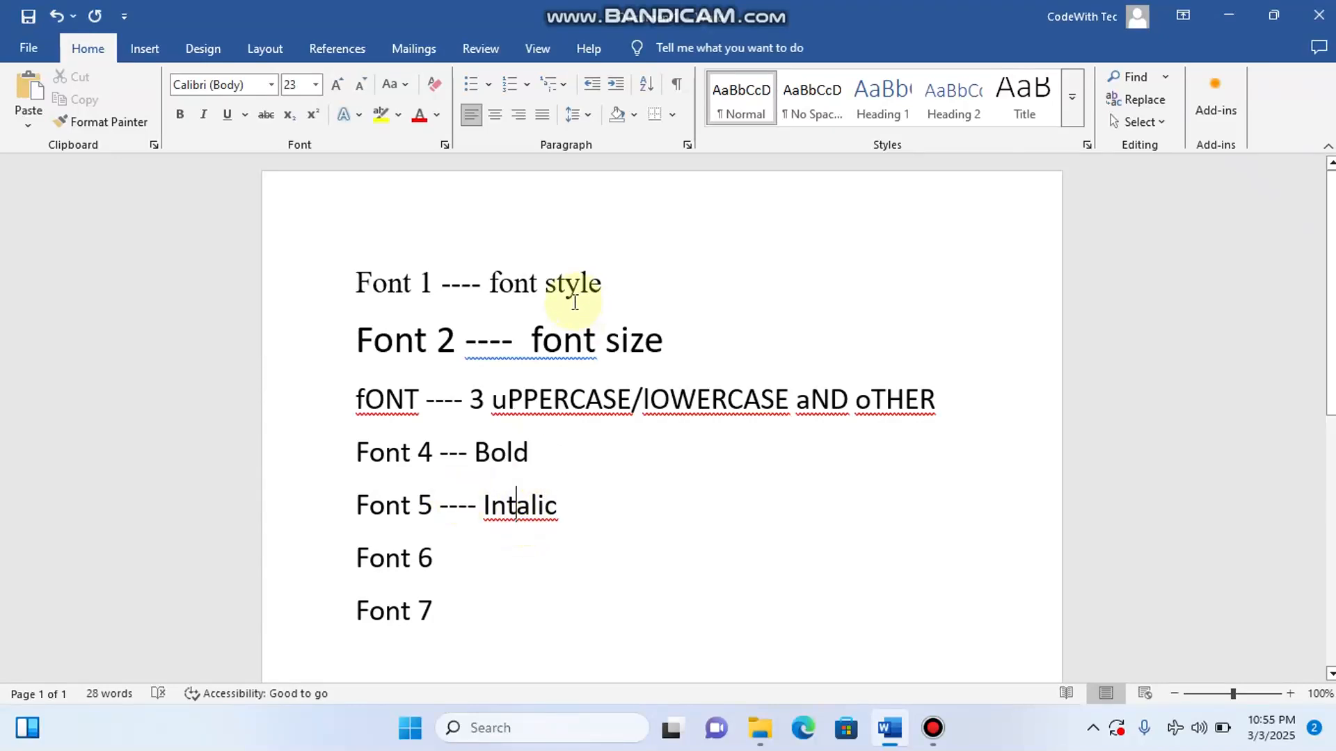
{"action": "right_click", "coordinate": [529, 509]}
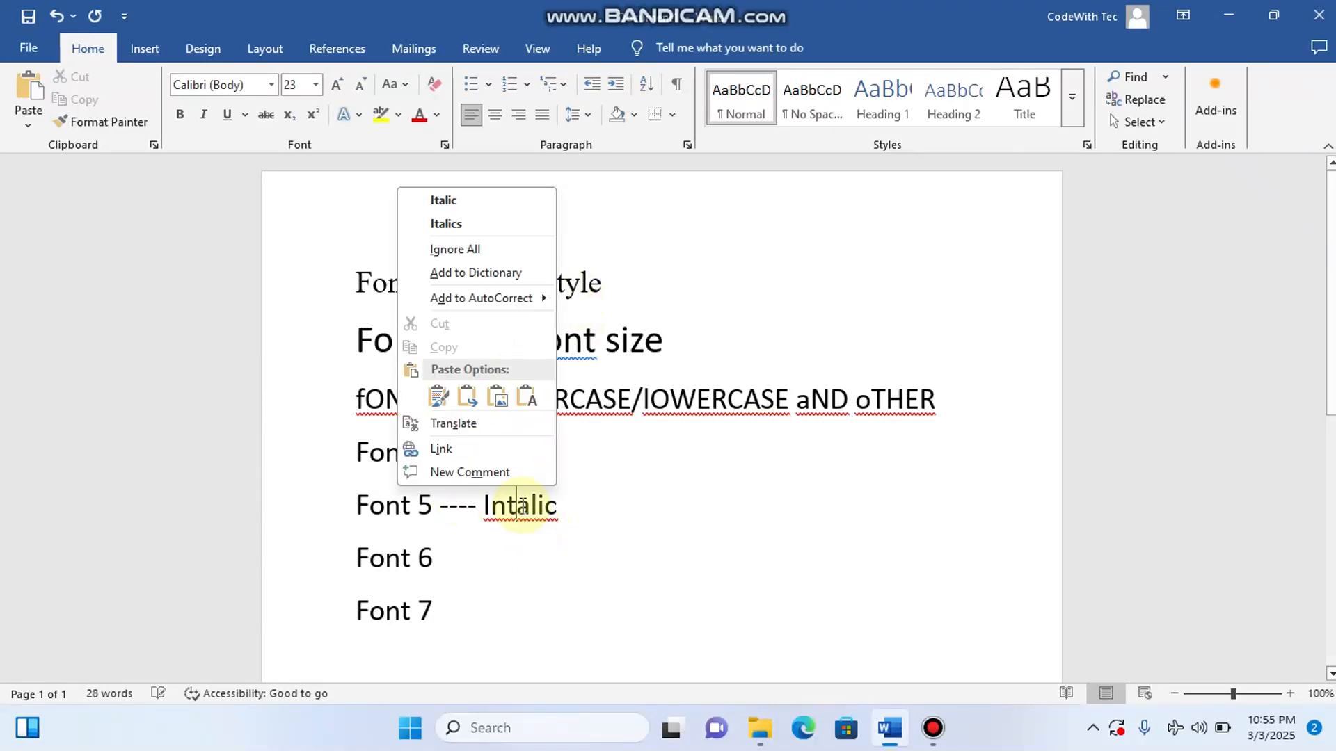
{"action": "left_click", "coordinate": [450, 200]}
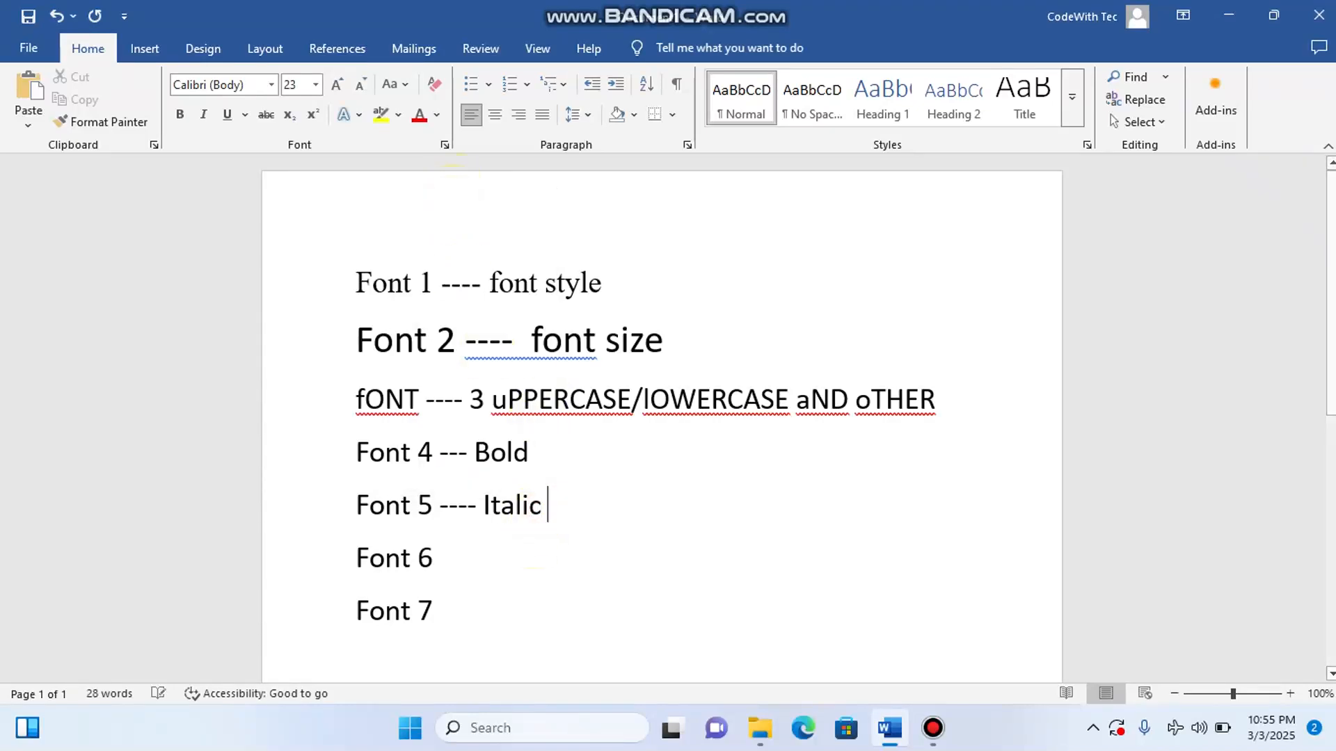
Append "---- Underline" to the end of the "Font 6" line.
{"action": "left_click", "coordinate": [462, 564]}
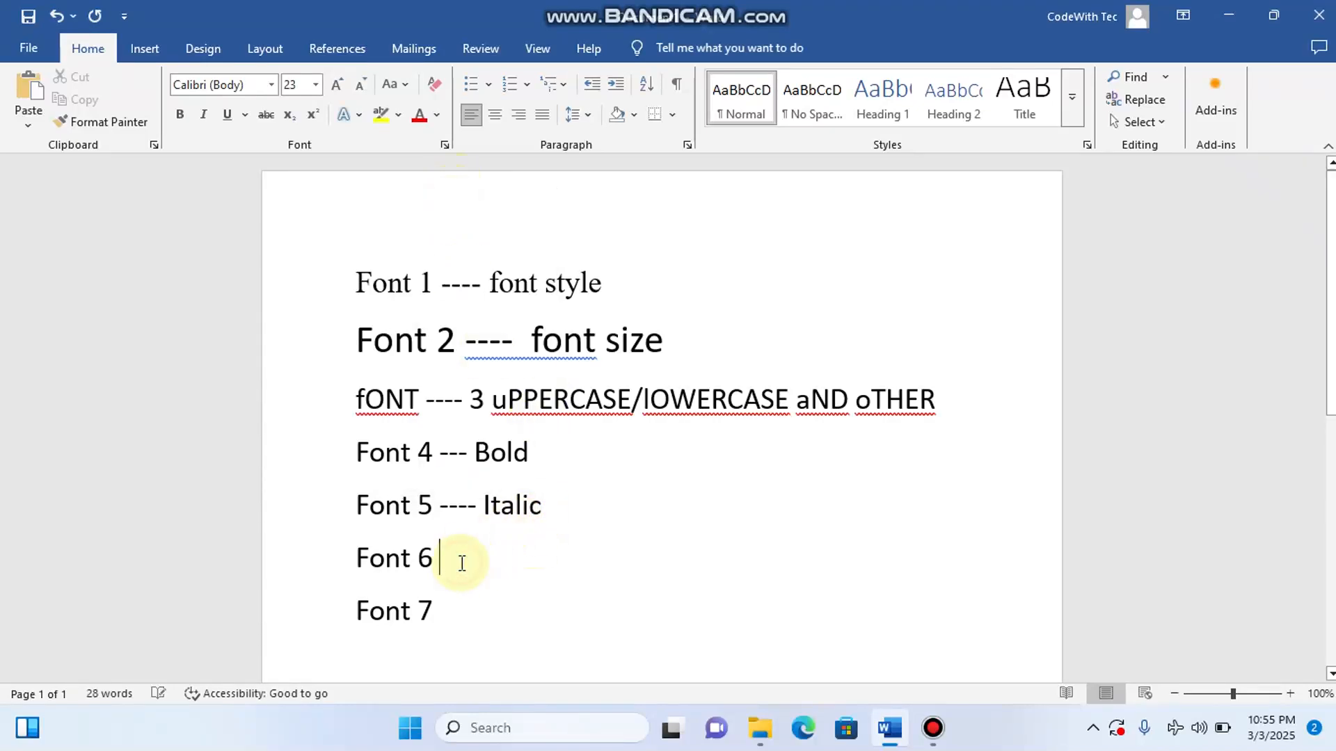
{"action": "type", "text": "----"}
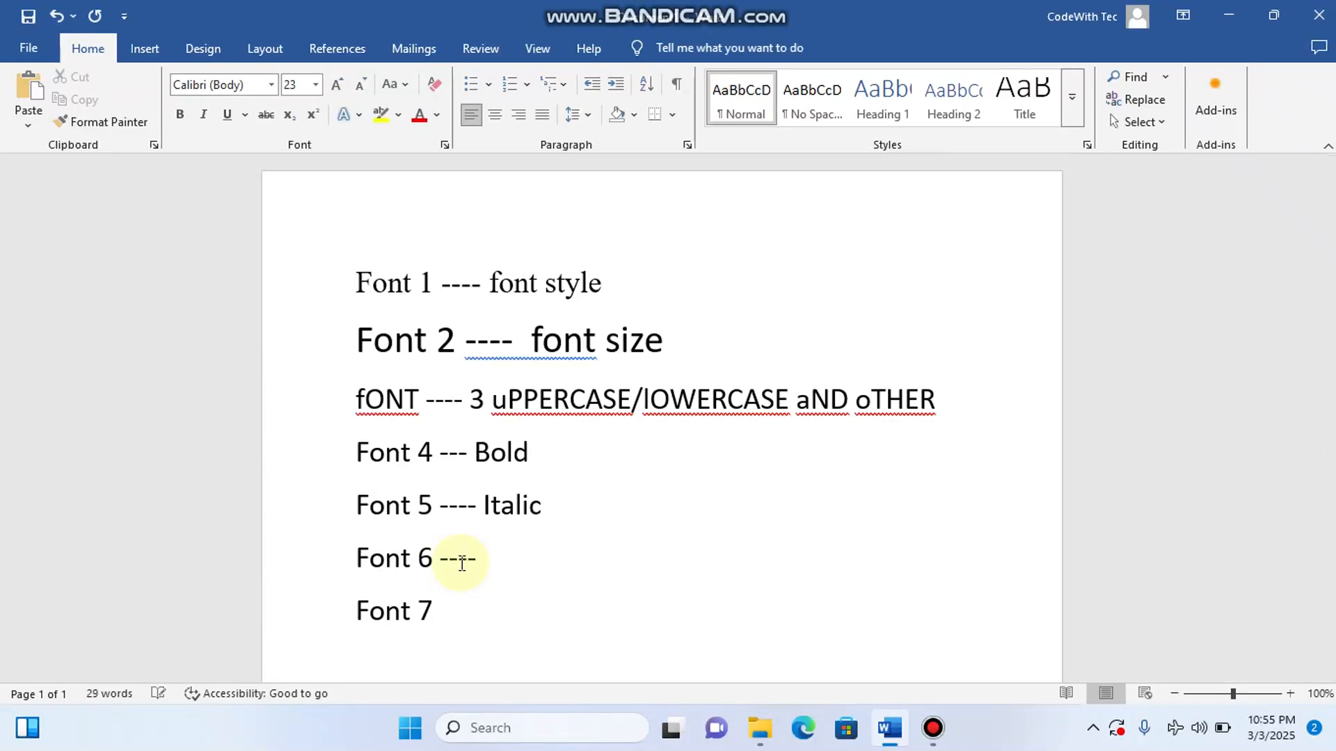
{"action": "type", "text": " Underline"}
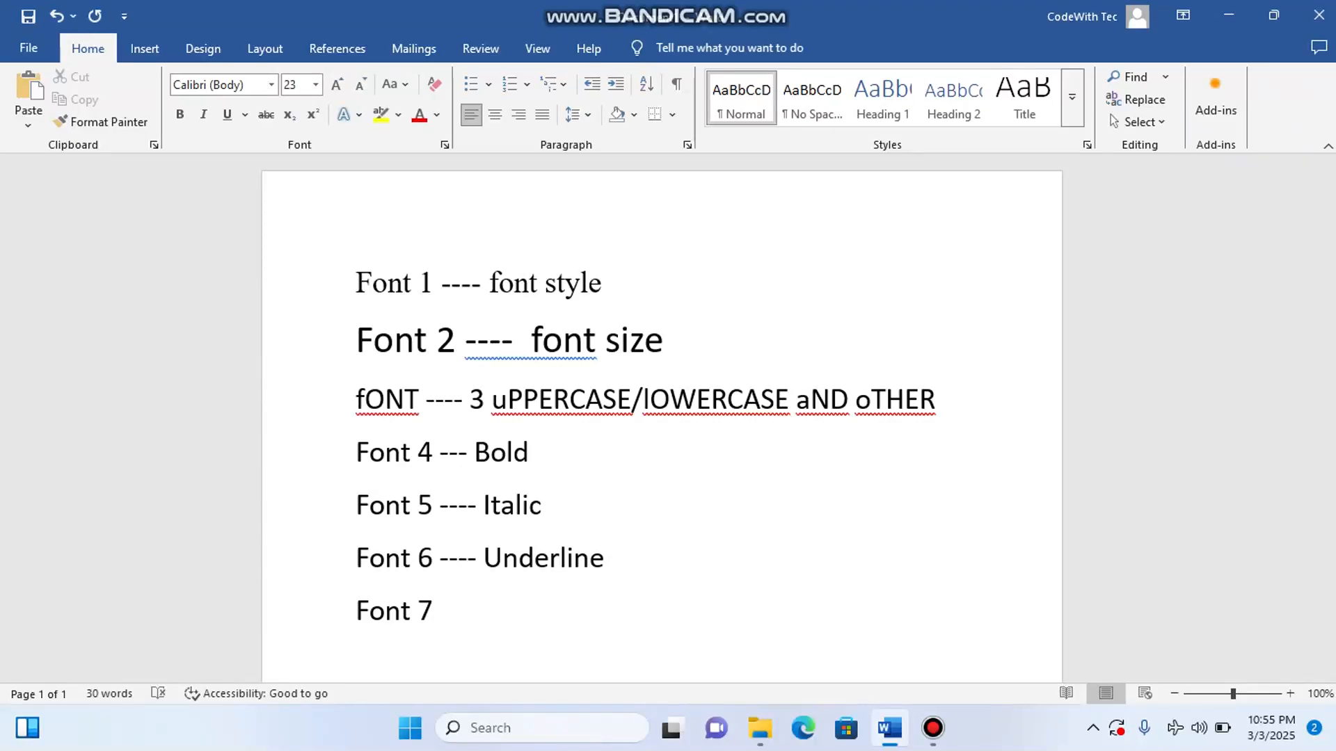
Append "---- line through" to the end of the "Font 7" line.
{"action": "left_click", "coordinate": [436, 606]}
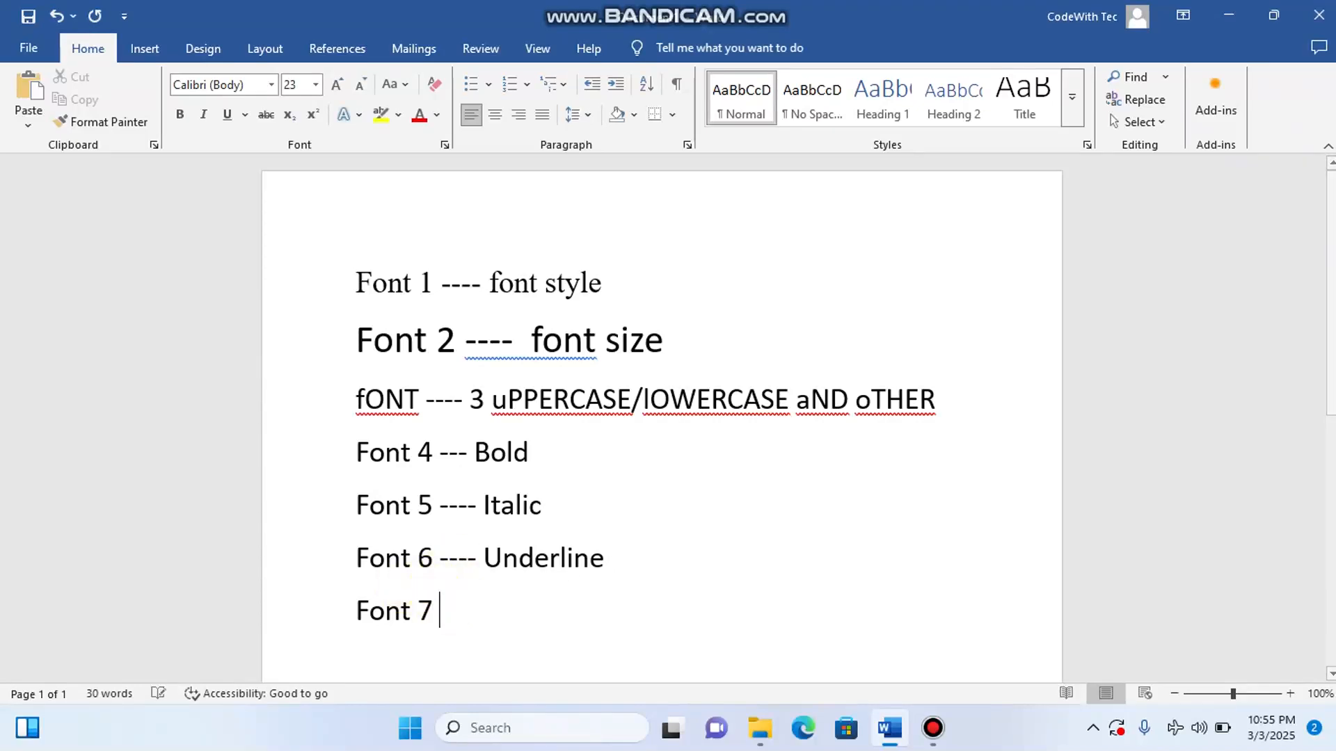
{"action": "type", "text": "---- l"}
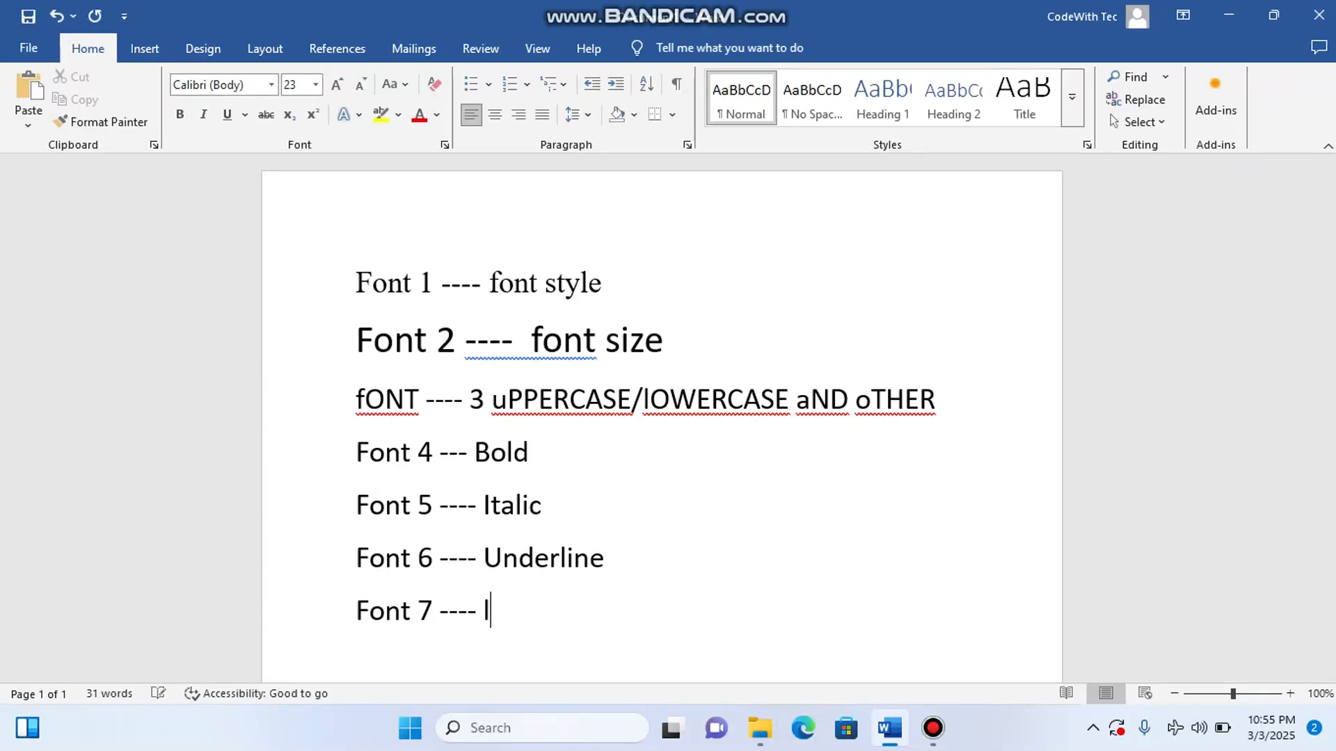
{"action": "type", "text": "ine through"}
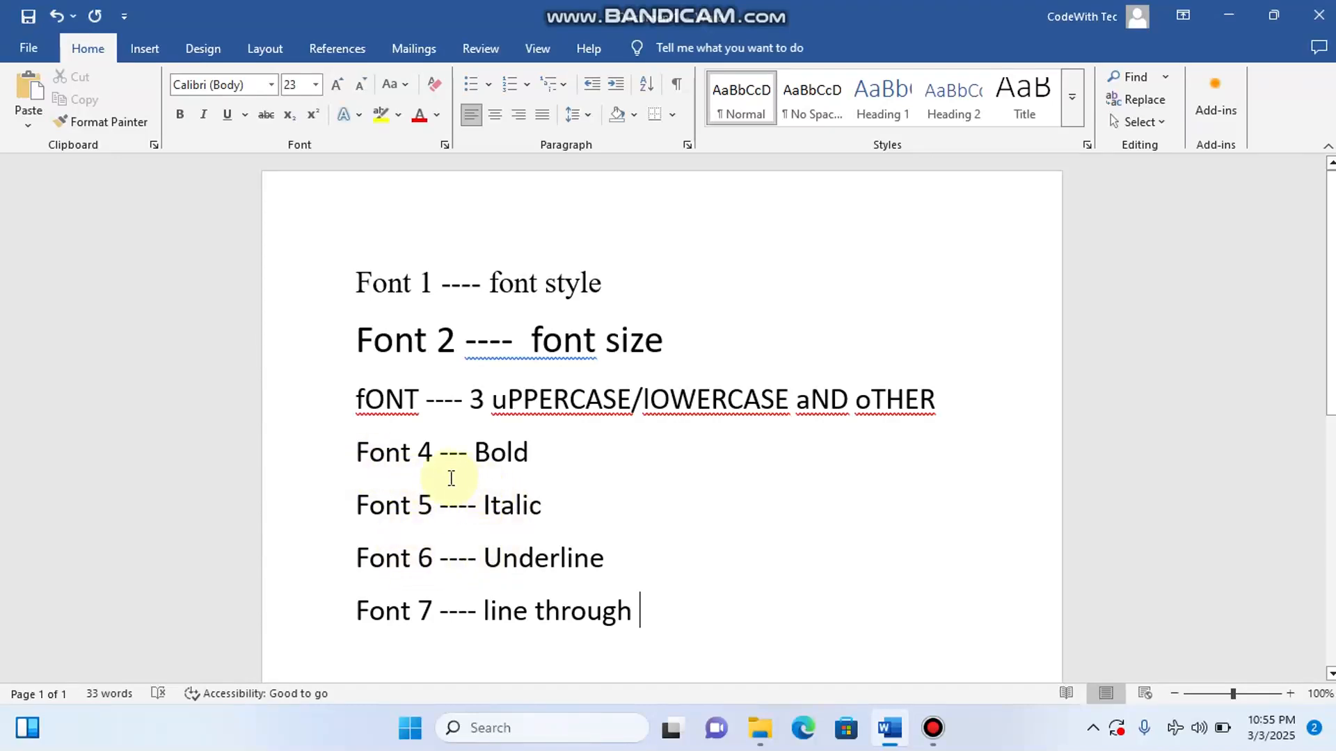
Make the words "Font 4" on the fourth line bold.
{"action": "left_click", "coordinate": [432, 452]}
{"action": "left_click_drag", "start_coordinate": [432, 452], "coordinate": [373, 453]}
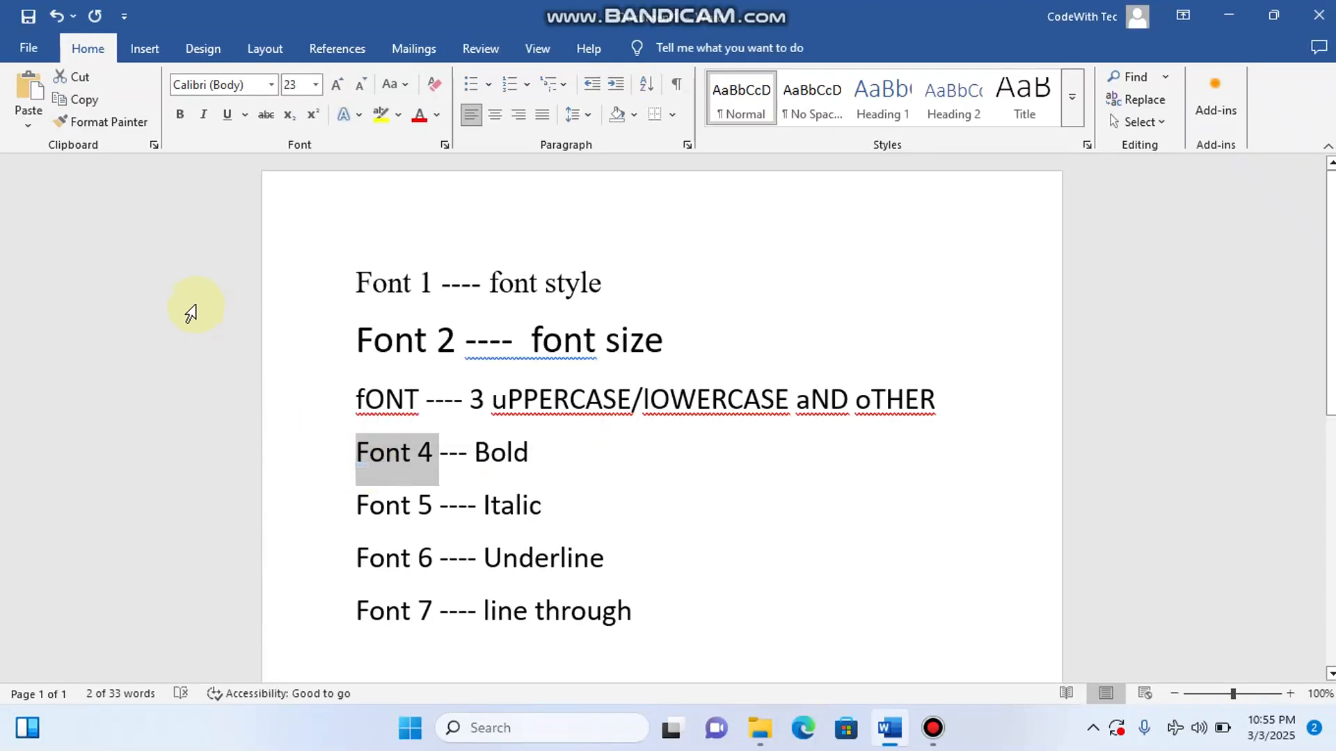
{"action": "left_click", "coordinate": [179, 114]}
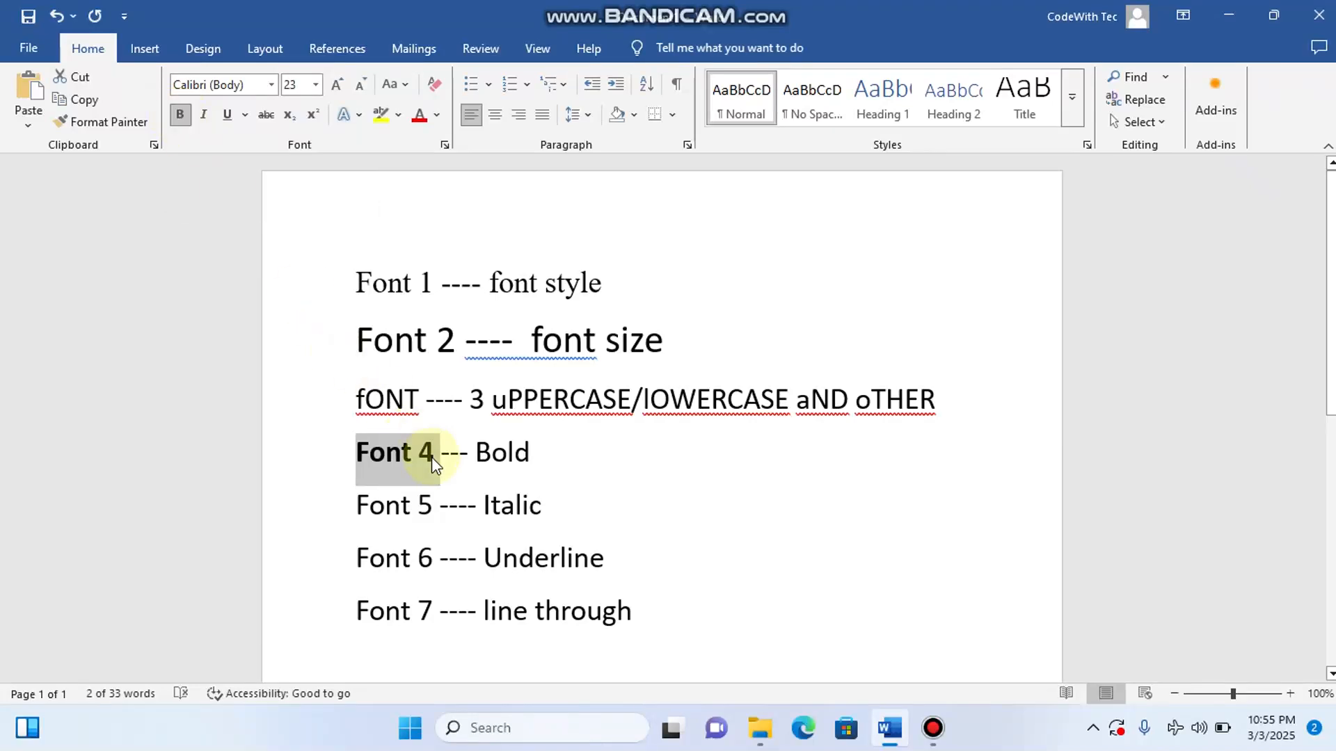
Make the words "Font 5" on the fifth line italic.
{"action": "left_click", "coordinate": [435, 510]}
{"action": "left_click", "coordinate": [314, 351]}
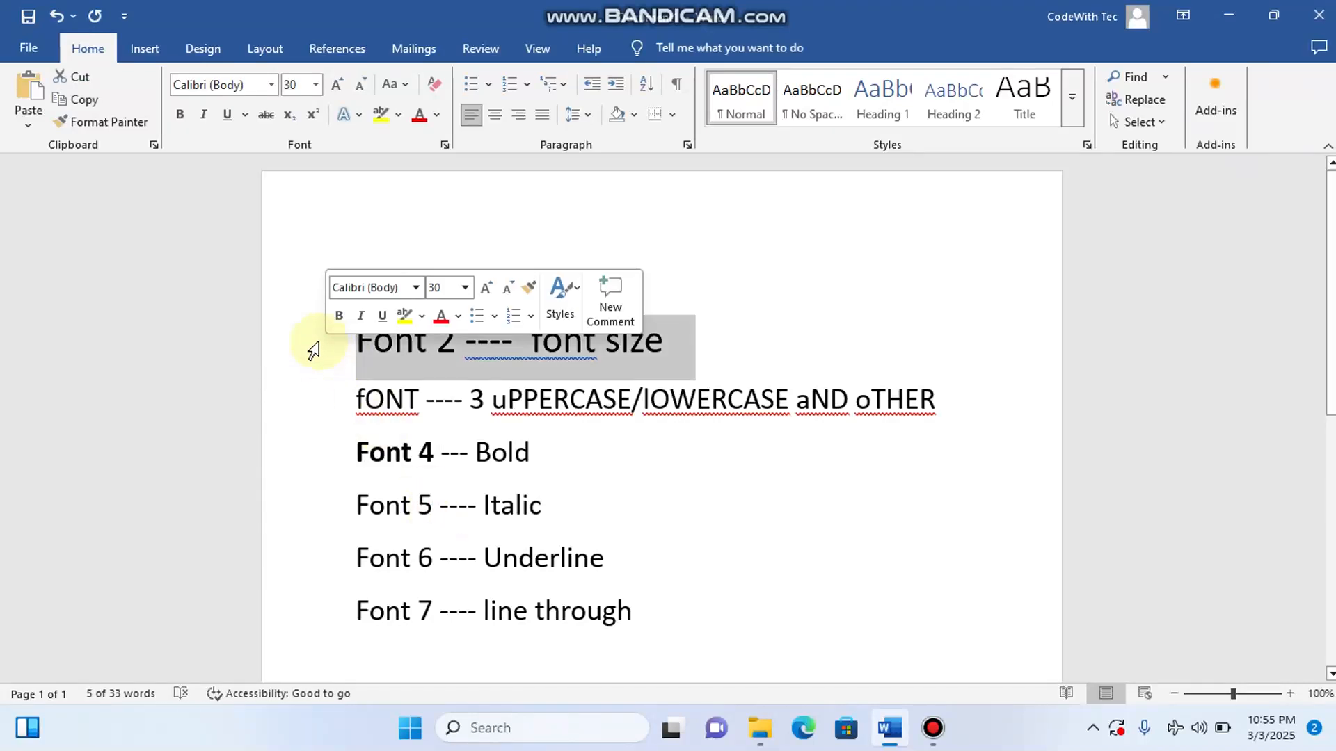
{"action": "left_click", "coordinate": [434, 502]}
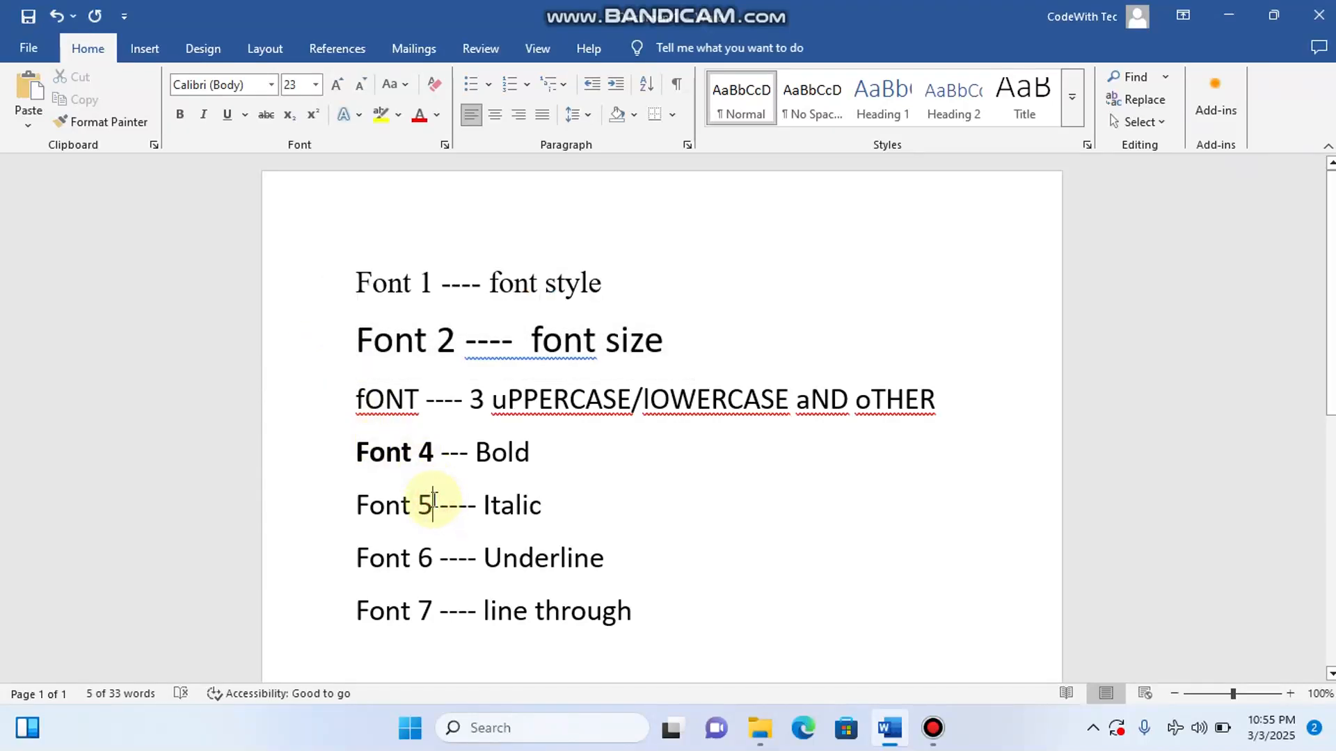
{"action": "left_click_drag", "start_coordinate": [433, 502], "coordinate": [357, 503]}
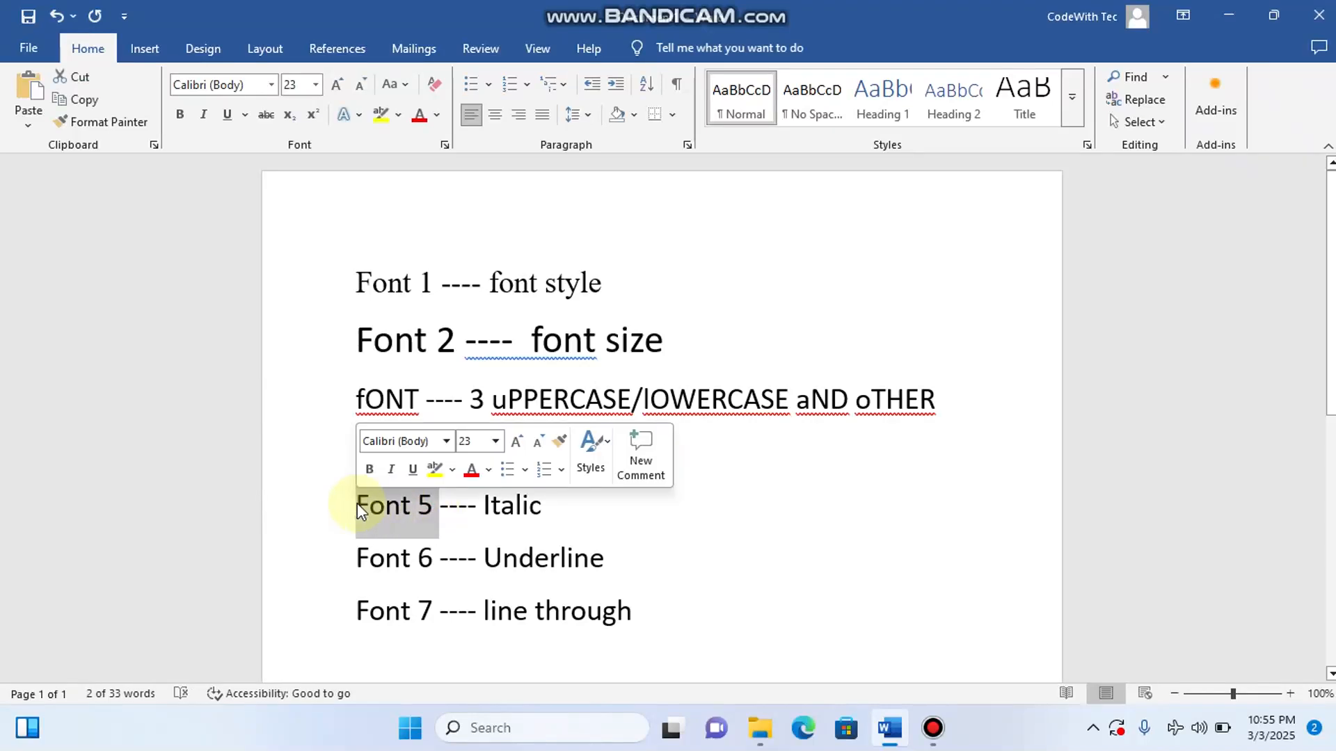
{"action": "left_click", "coordinate": [205, 117]}
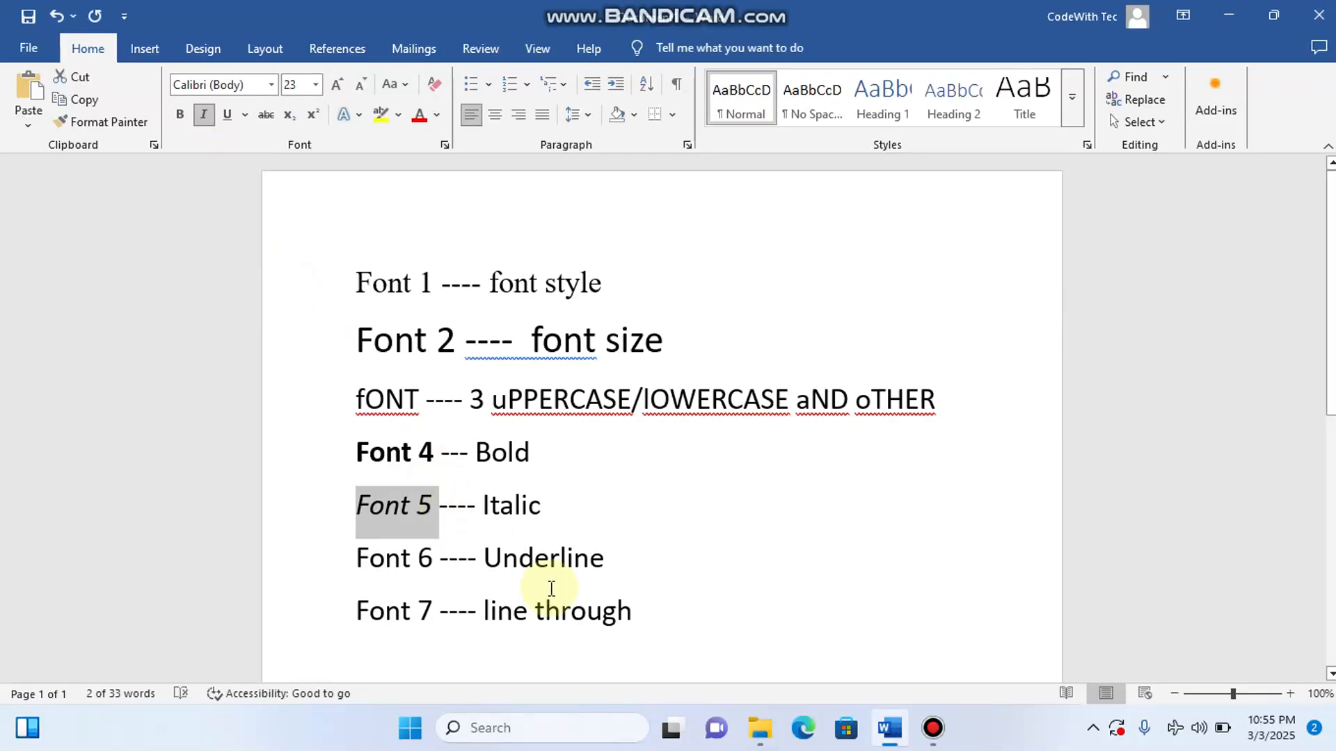
{"action": "left_click", "coordinate": [457, 505]}
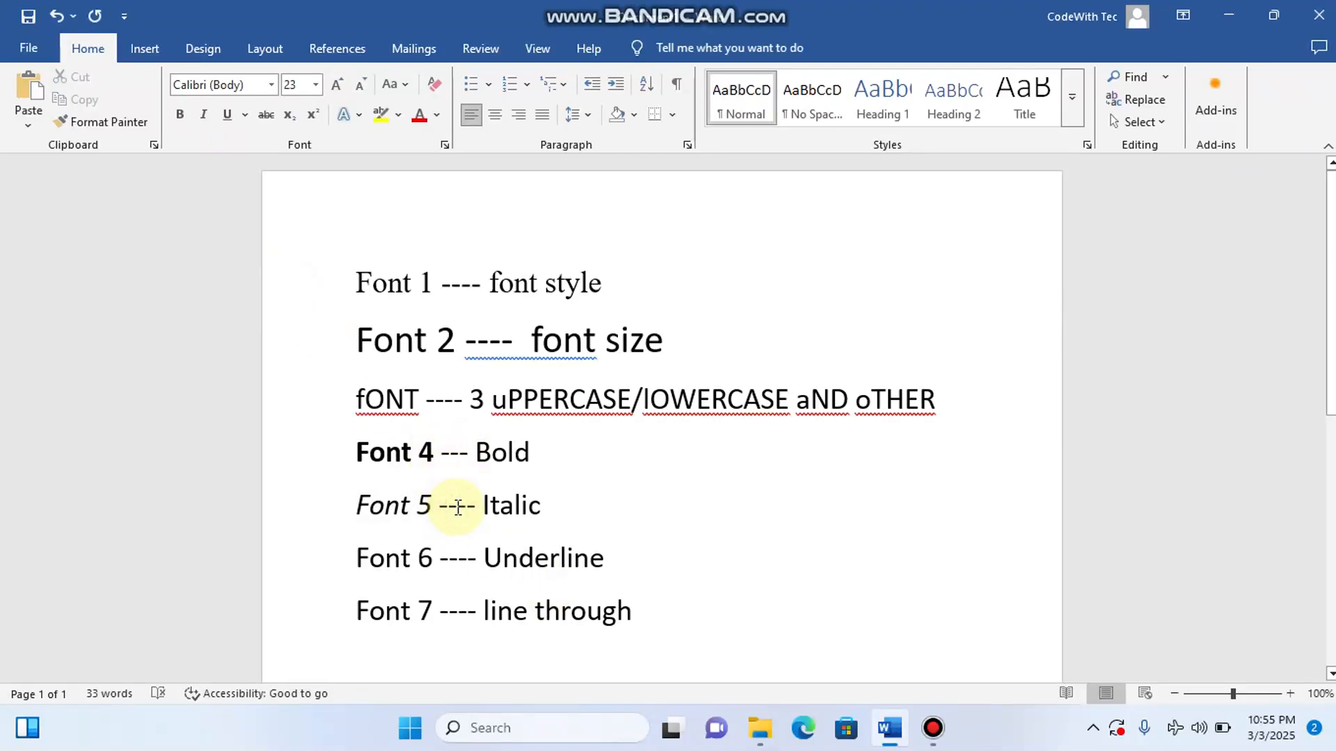
Apply a thick underline to the words "Font 6" on the sixth line.
{"action": "left_click", "coordinate": [1288, 694]}
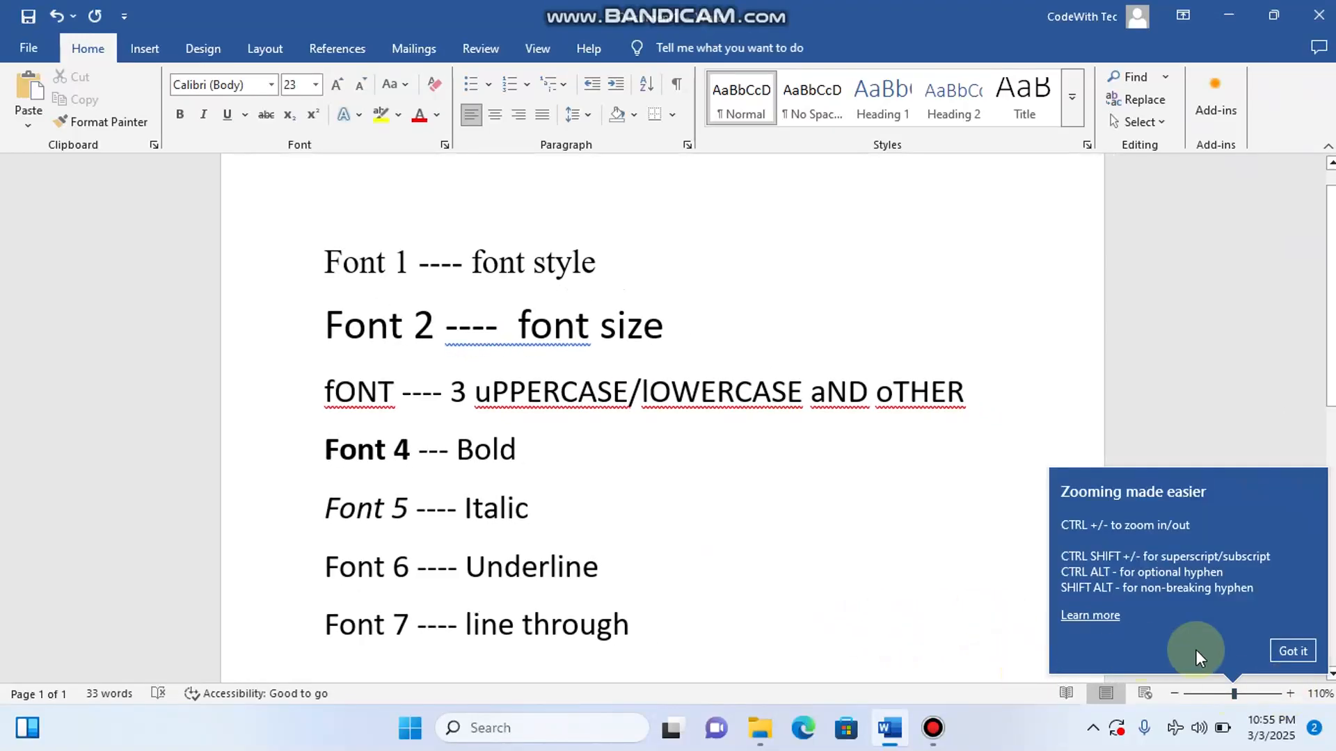
{"action": "left_click", "coordinate": [1283, 653]}
{"action": "left_click", "coordinate": [1289, 694]}
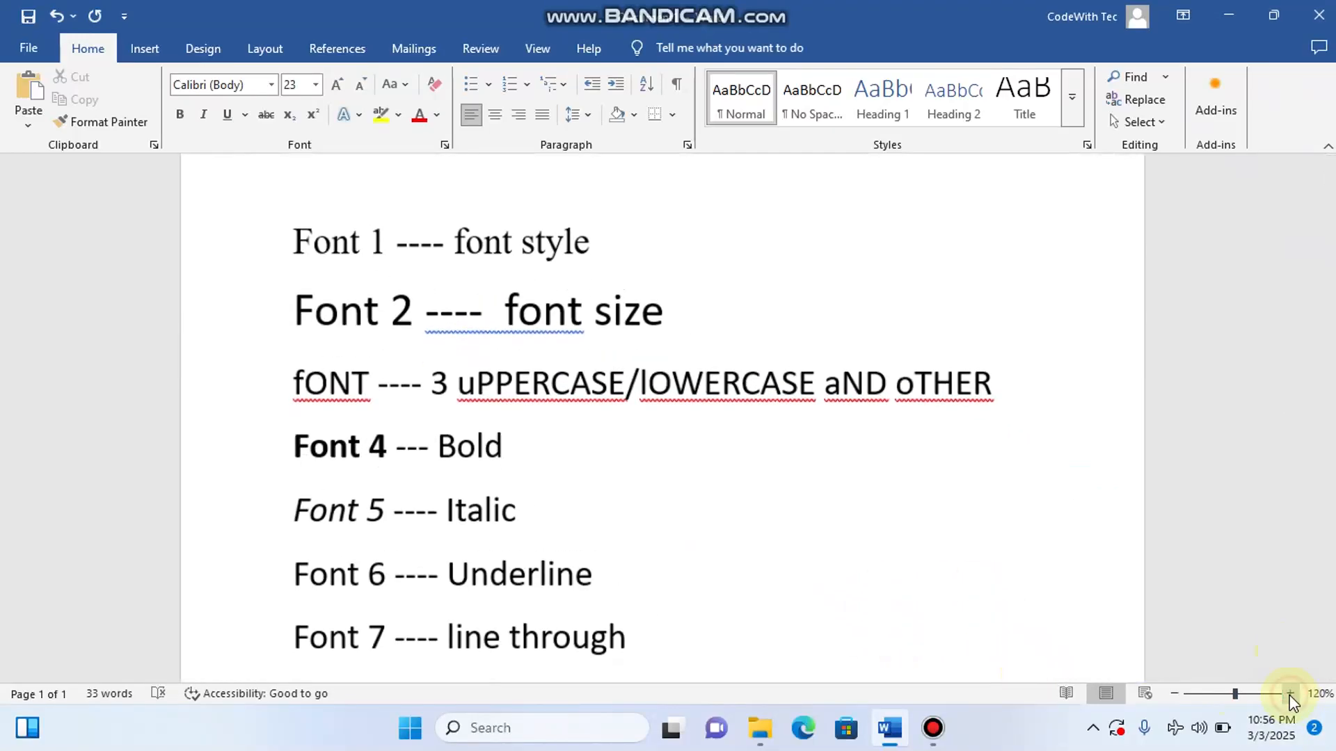
{"action": "left_click", "coordinate": [1289, 693]}
{"action": "left_click", "coordinate": [1289, 693]}
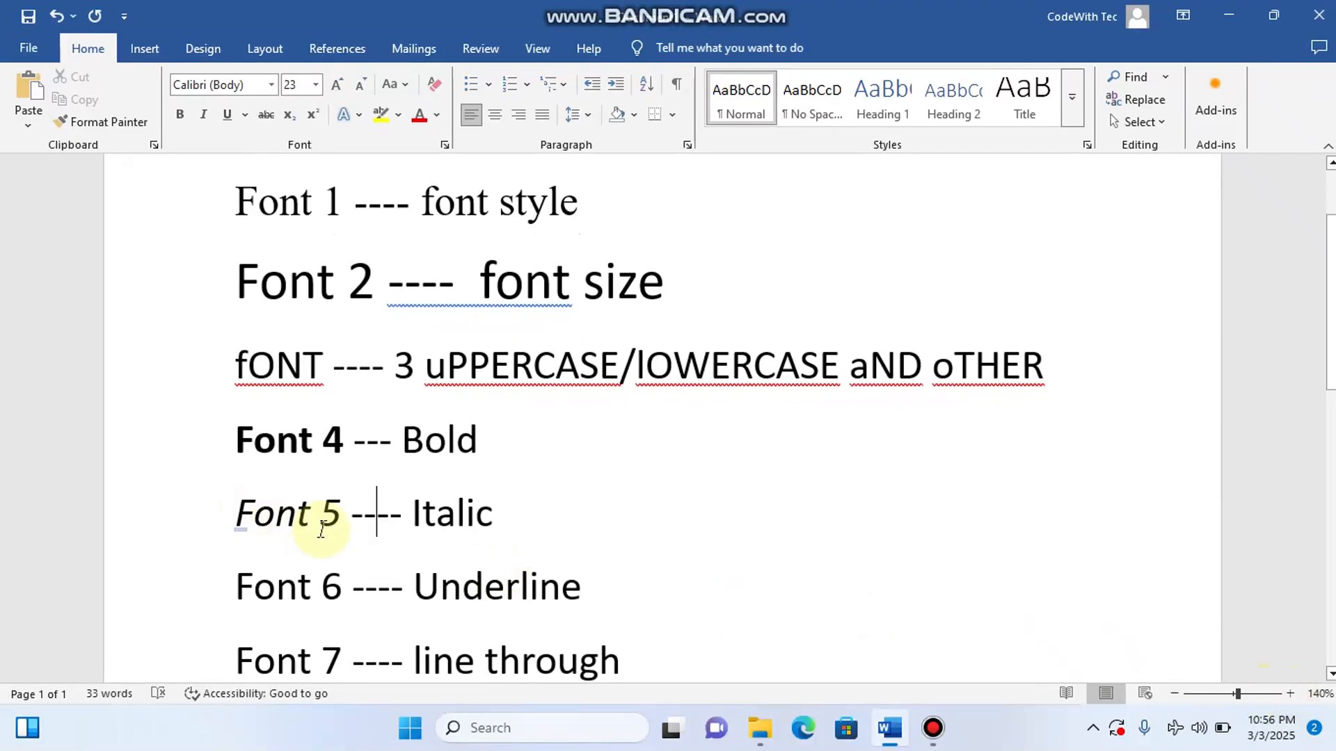
{"action": "scroll", "coordinate": [462, 514], "scroll_direction": "down", "scroll_amount": 3}
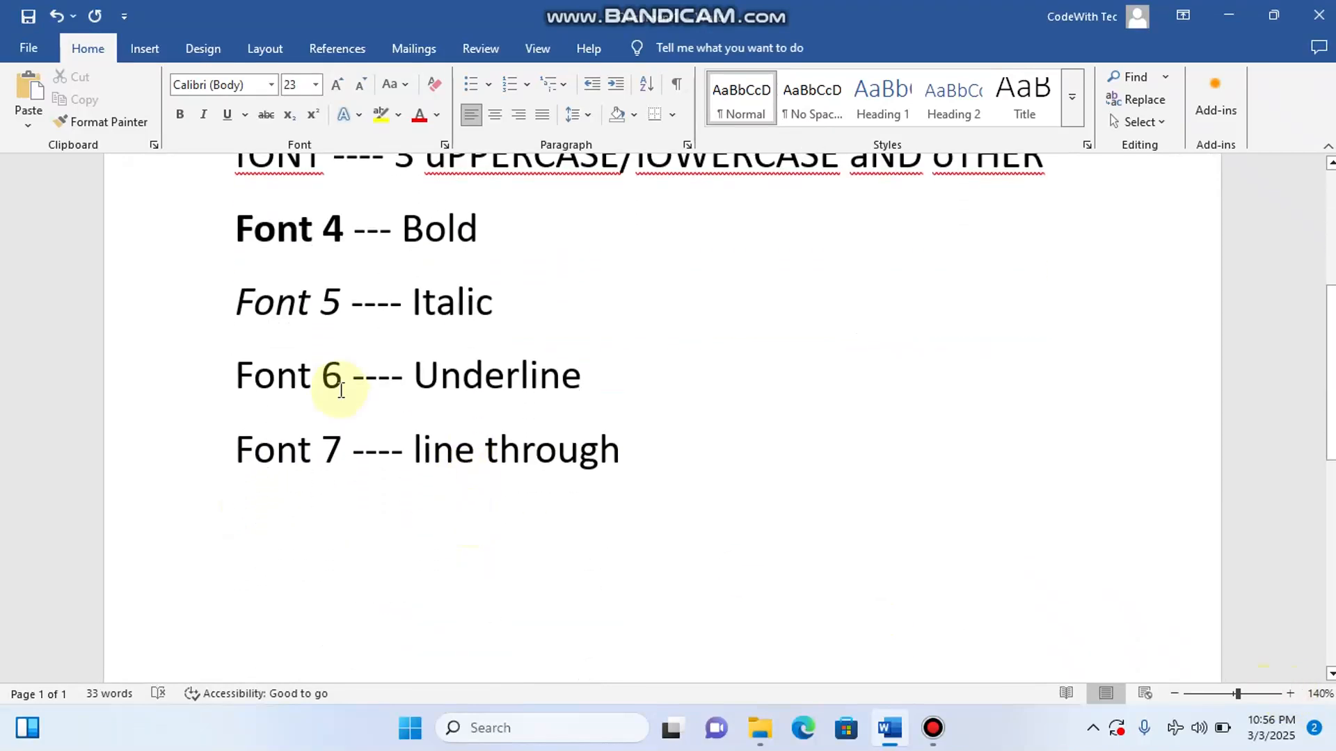
{"action": "left_click_drag", "start_coordinate": [339, 376], "coordinate": [235, 375]}
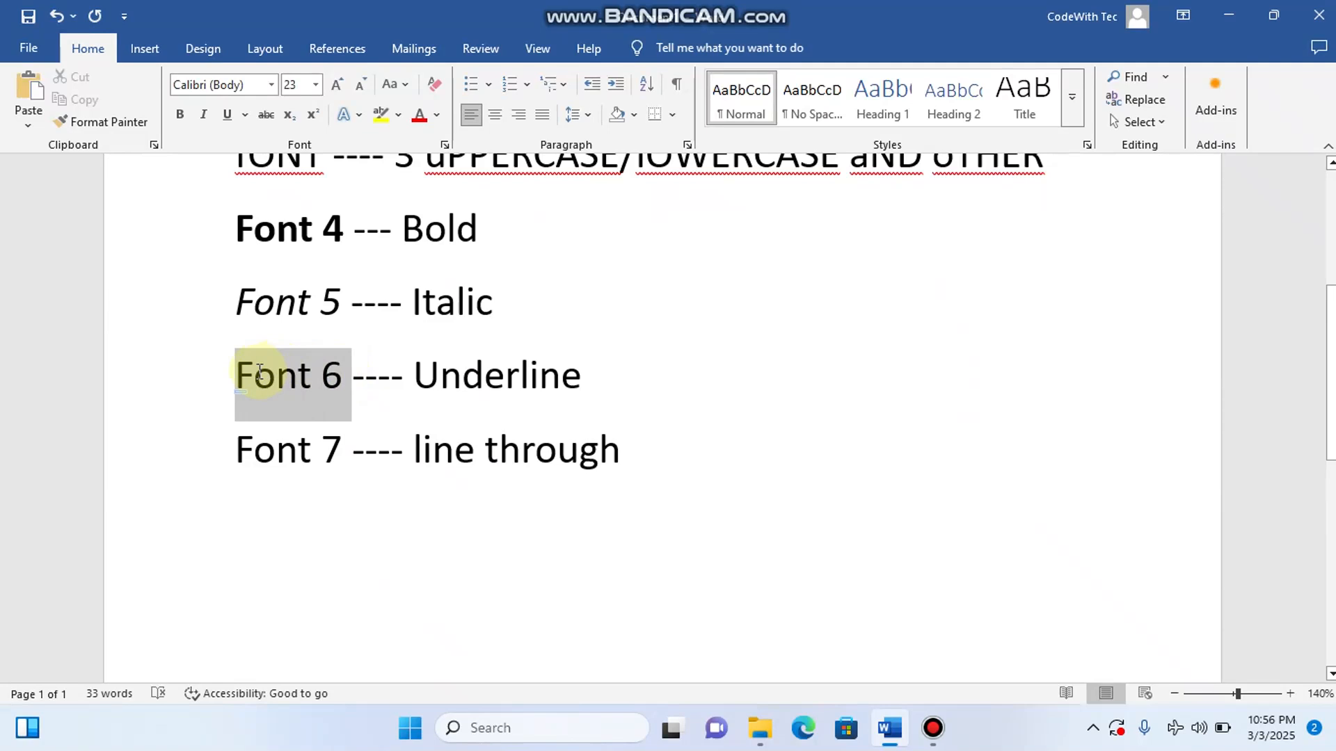
{"action": "left_click", "coordinate": [244, 115]}
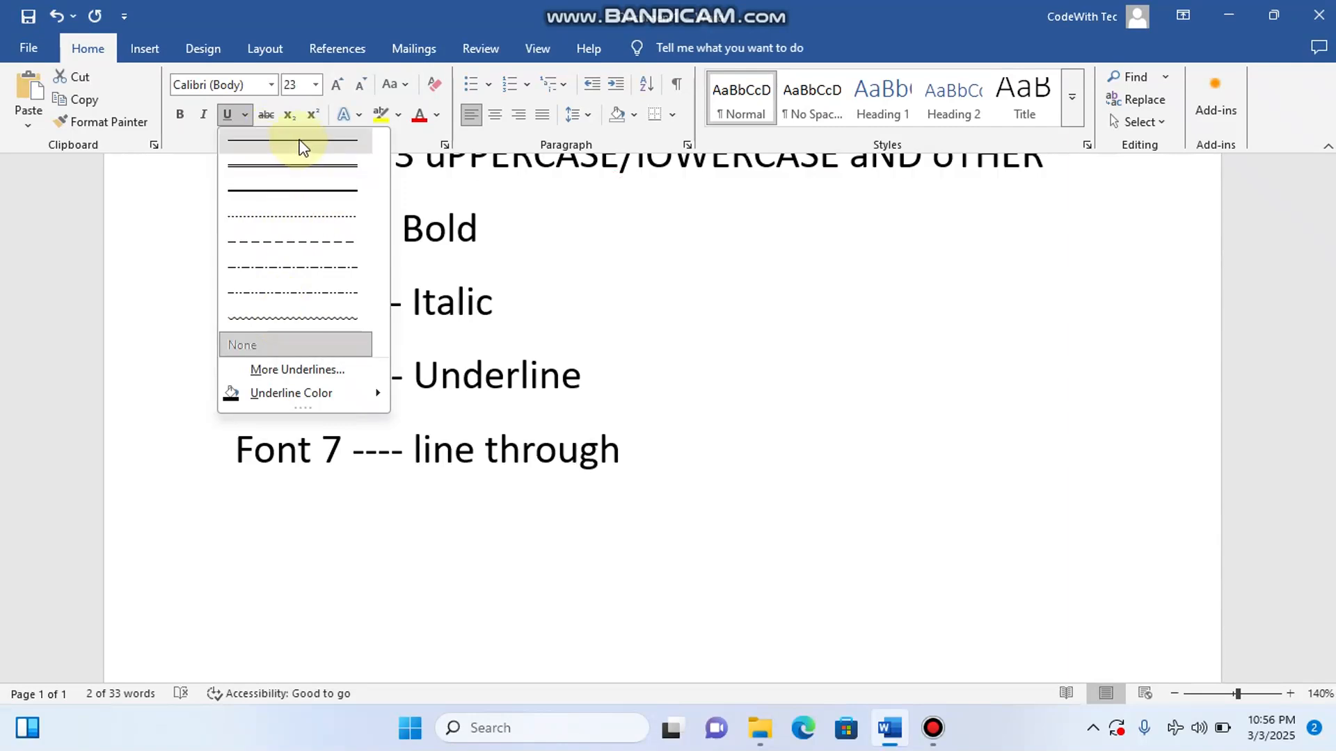
{"action": "left_click", "coordinate": [313, 190]}
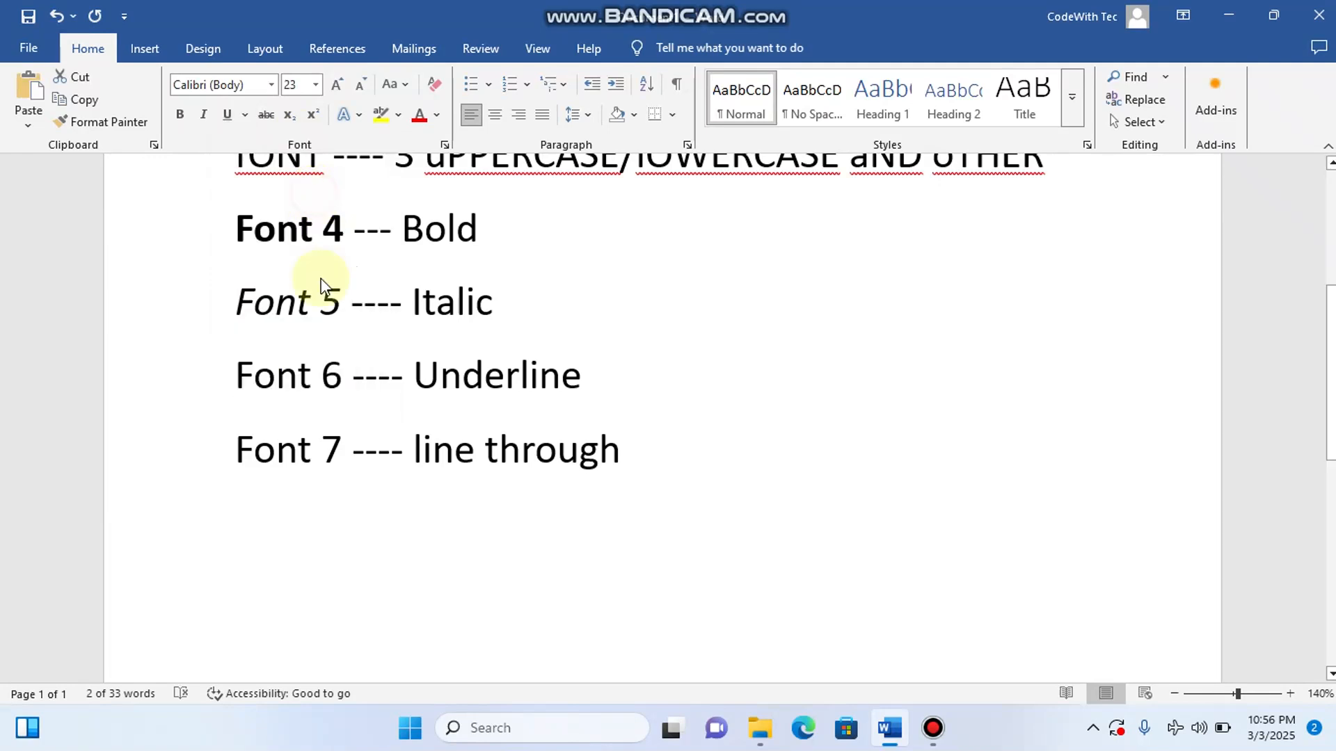
{"action": "scroll", "coordinate": [318, 283], "scroll_direction": "up", "scroll_amount": 2}
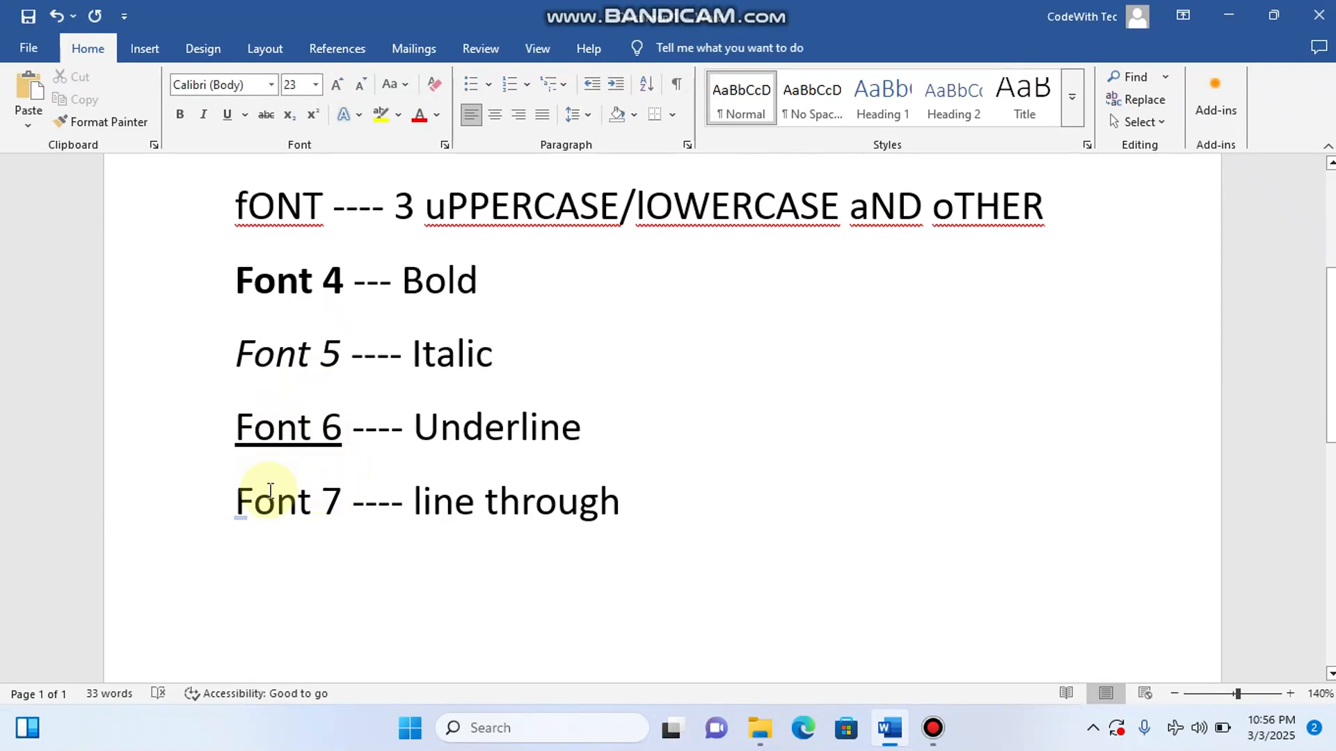
Apply strikethrough to the words "Font 7" on the seventh line.
{"action": "left_click_drag", "start_coordinate": [234, 495], "coordinate": [341, 483]}
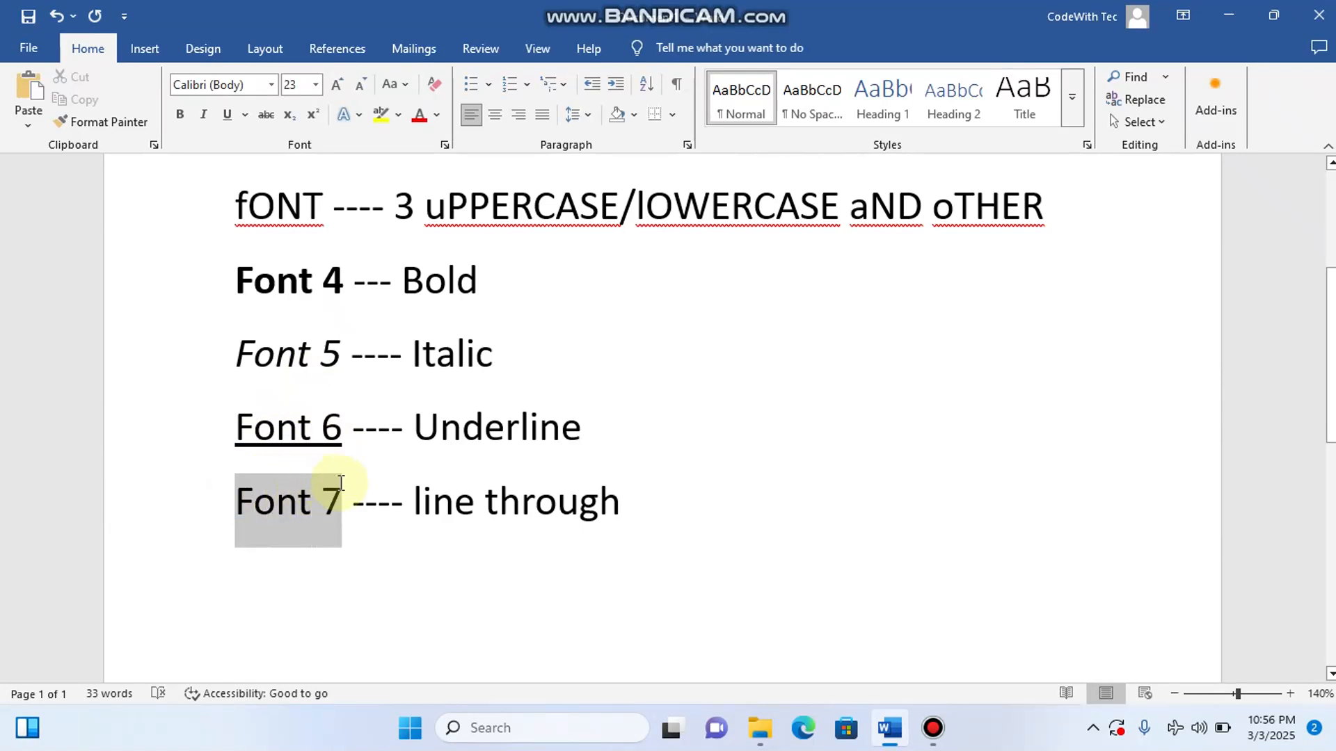
{"action": "left_click", "coordinate": [268, 117]}
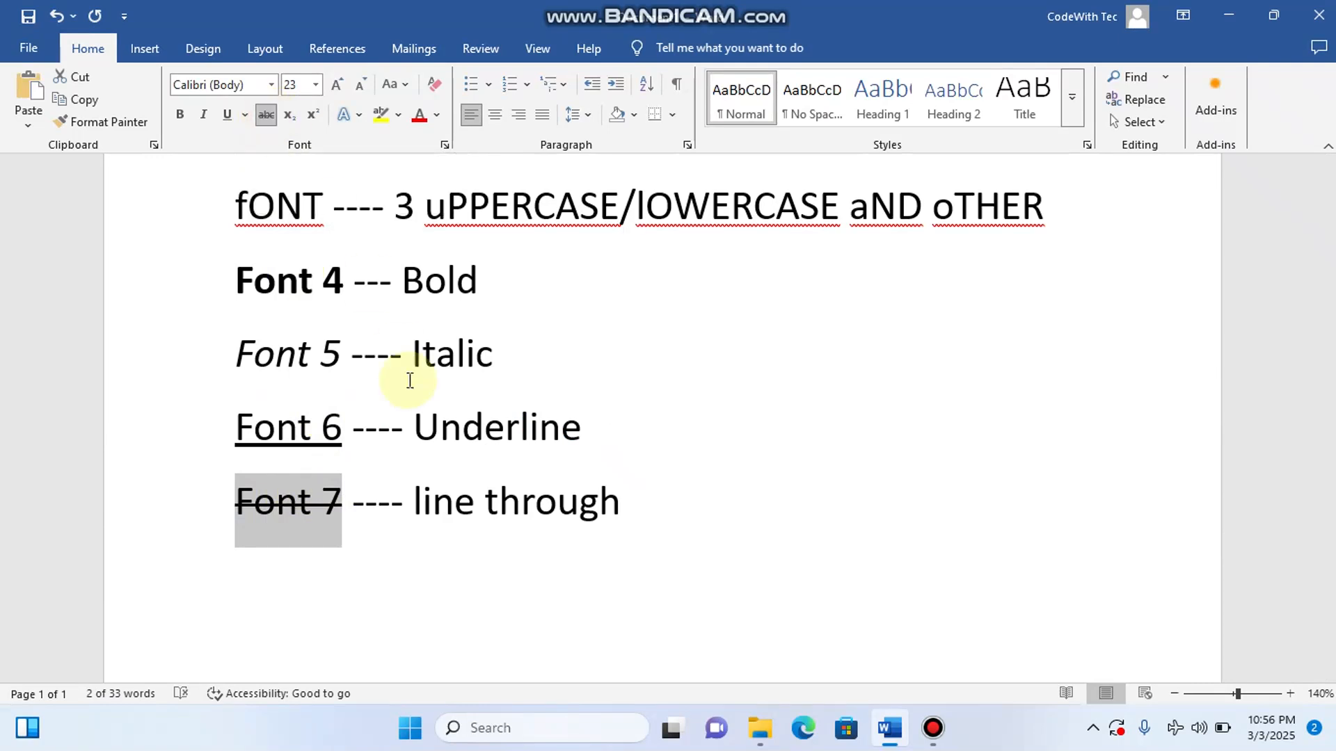
{"action": "left_click", "coordinate": [389, 527]}
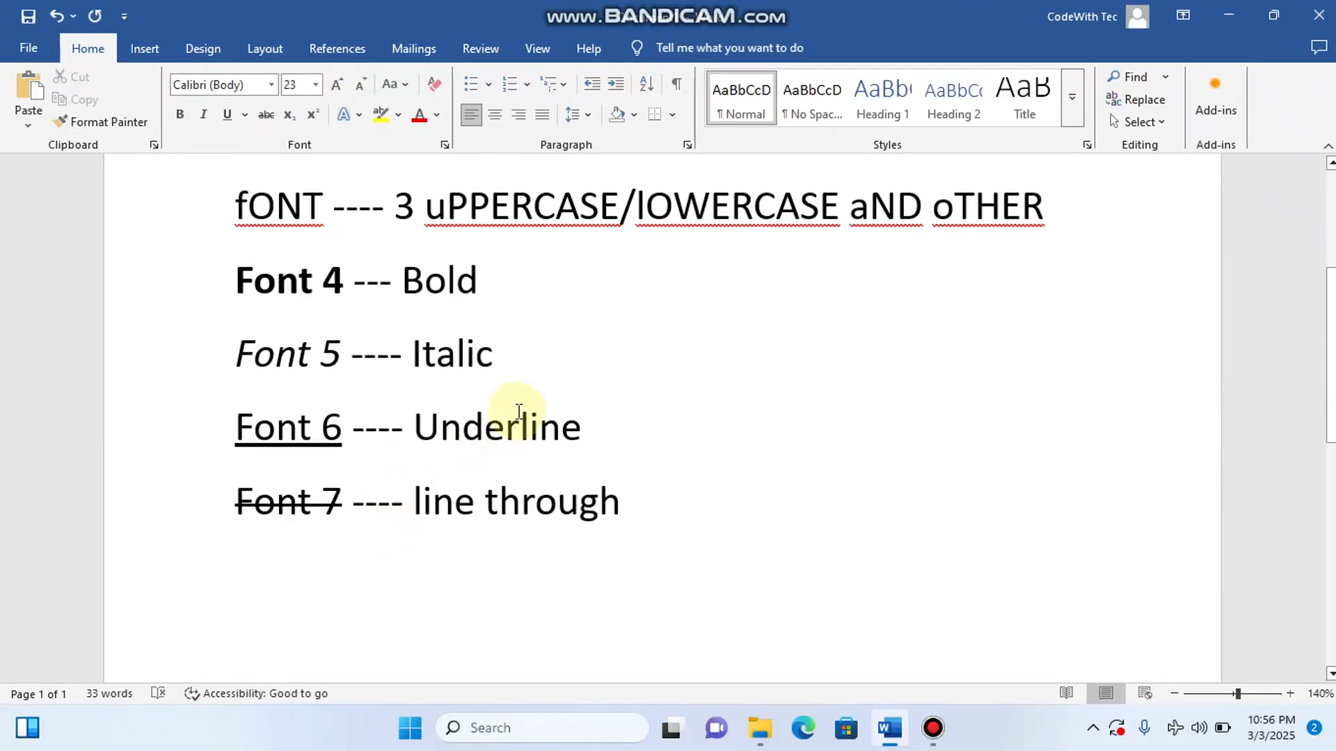
Review the formatting applied to the sample lines from "Font 1" to "Font 7".
{"action": "scroll", "coordinate": [519, 414], "scroll_direction": "up", "scroll_amount": 5}
{"action": "scroll", "coordinate": [519, 412], "scroll_direction": "down", "scroll_amount": 3}
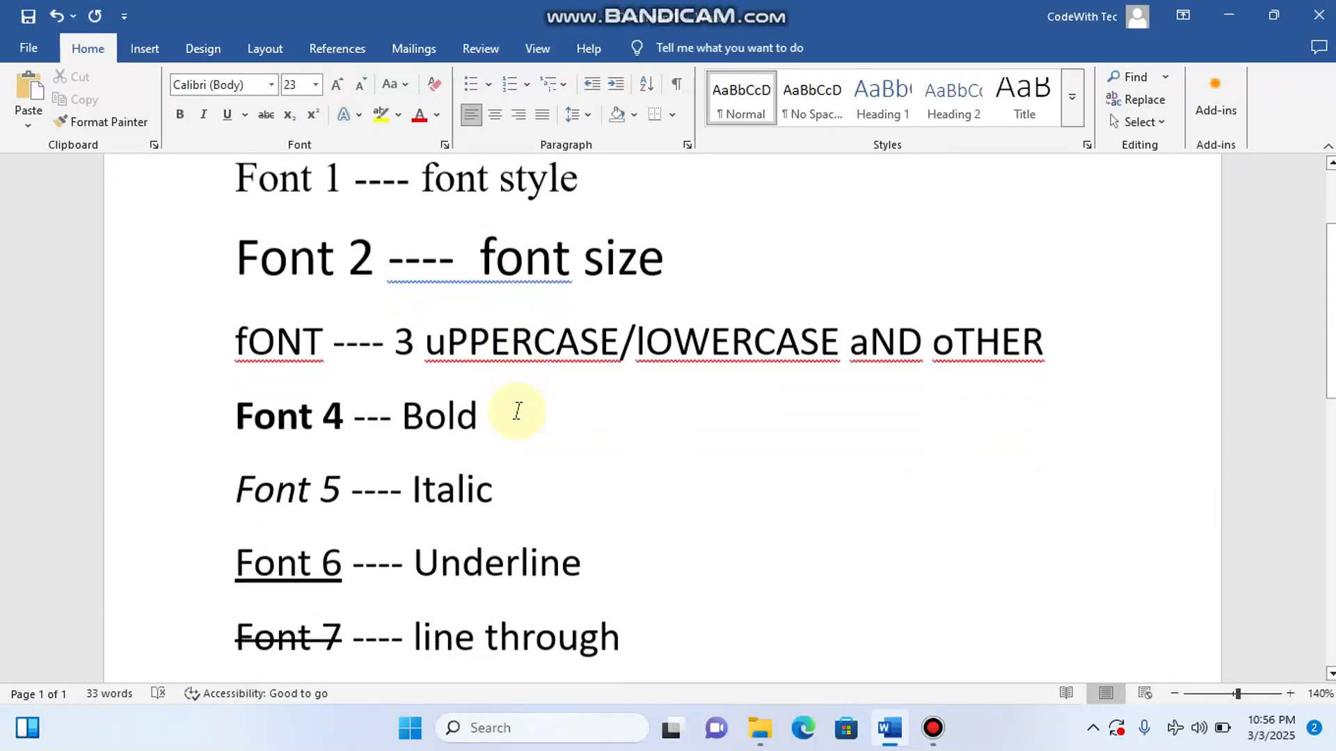
{"action": "scroll", "coordinate": [518, 413], "scroll_direction": "up", "scroll_amount": 3}
{"action": "scroll", "coordinate": [518, 412], "scroll_direction": "down", "scroll_amount": 2}
{"action": "scroll", "coordinate": [518, 411], "scroll_direction": "down", "scroll_amount": 1}
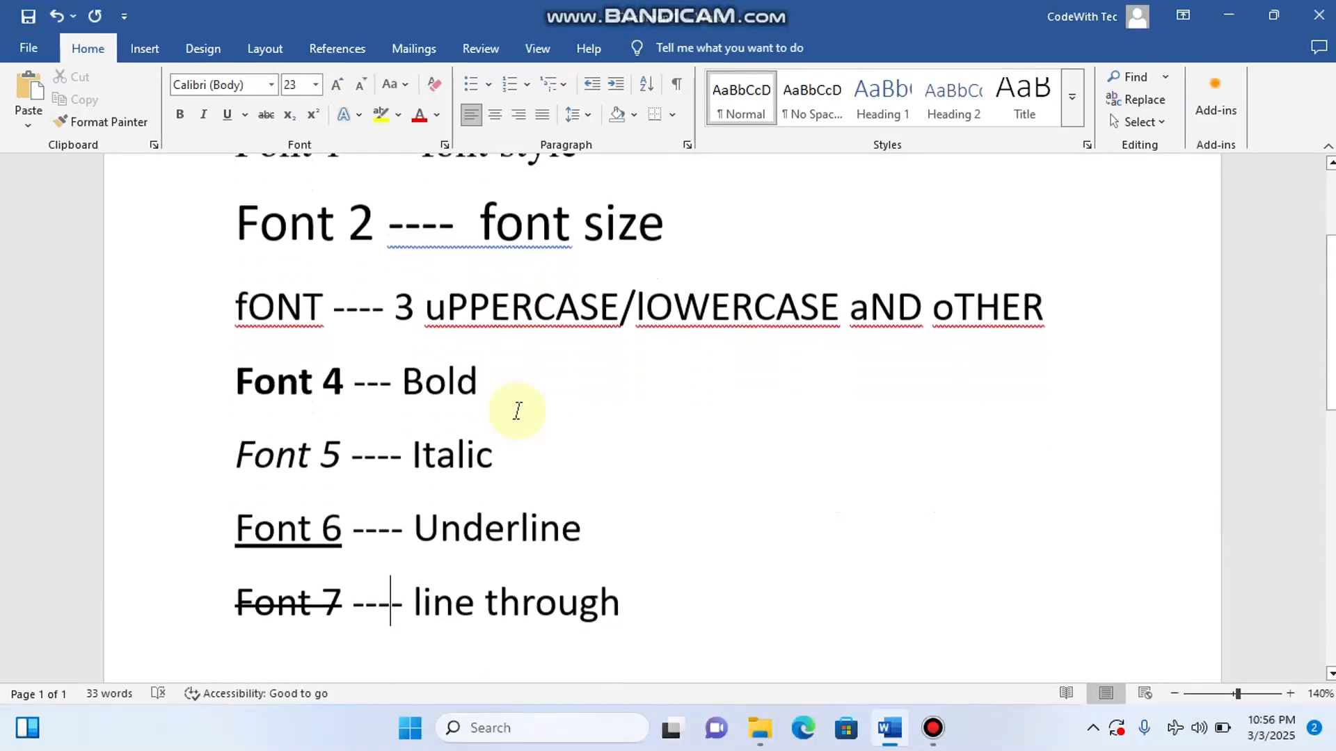
{"action": "scroll", "coordinate": [516, 409], "scroll_direction": "up", "scroll_amount": 3}
{"action": "scroll", "coordinate": [518, 412], "scroll_direction": "down", "scroll_amount": 3}
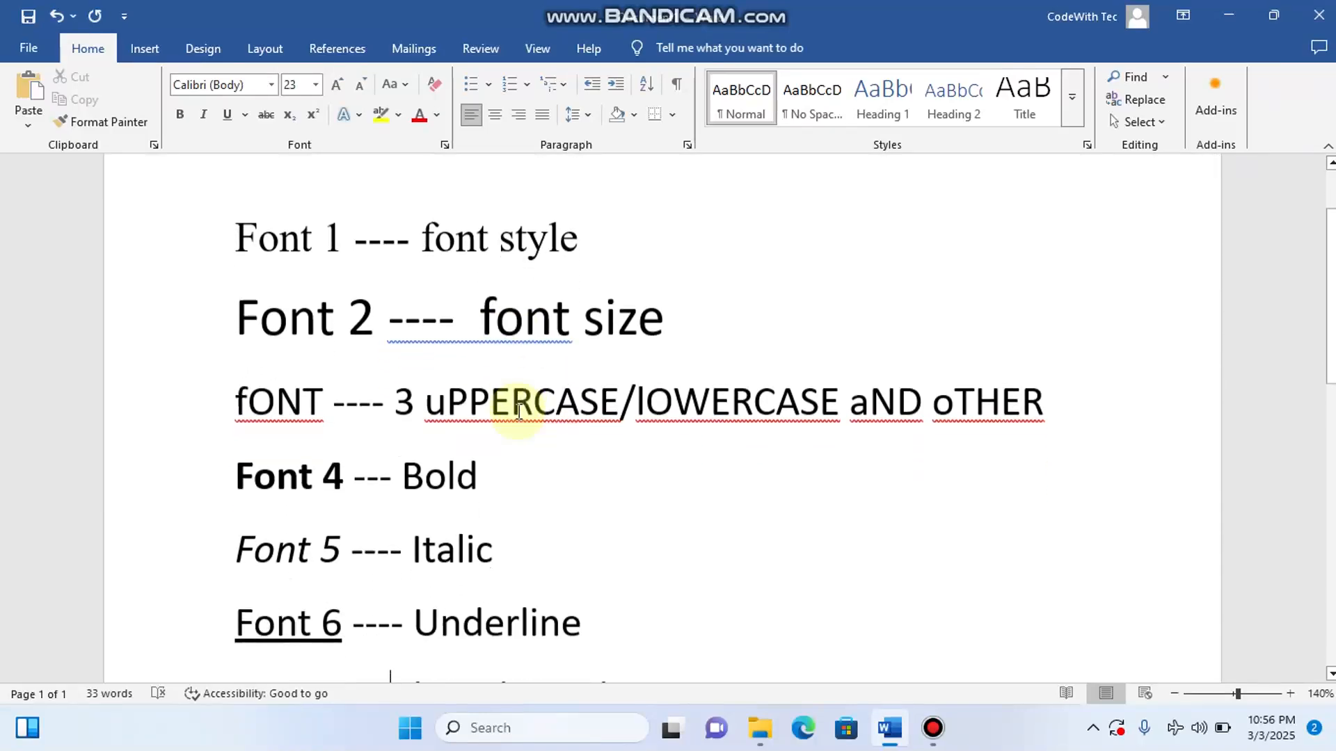
{"action": "scroll", "coordinate": [518, 410], "scroll_direction": "up", "scroll_amount": 2}
{"action": "scroll", "coordinate": [518, 410], "scroll_direction": "up", "scroll_amount": 1}
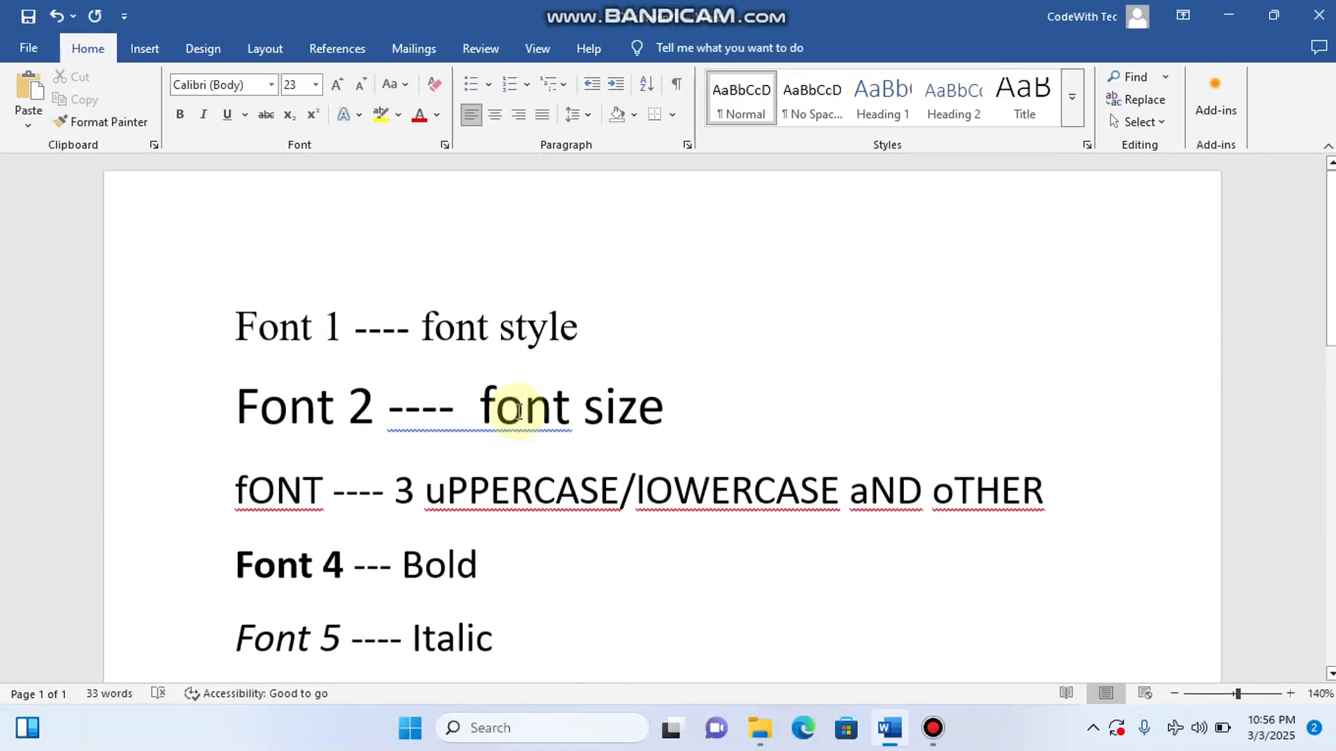
{"action": "scroll", "coordinate": [517, 411], "scroll_direction": "down", "scroll_amount": 5}
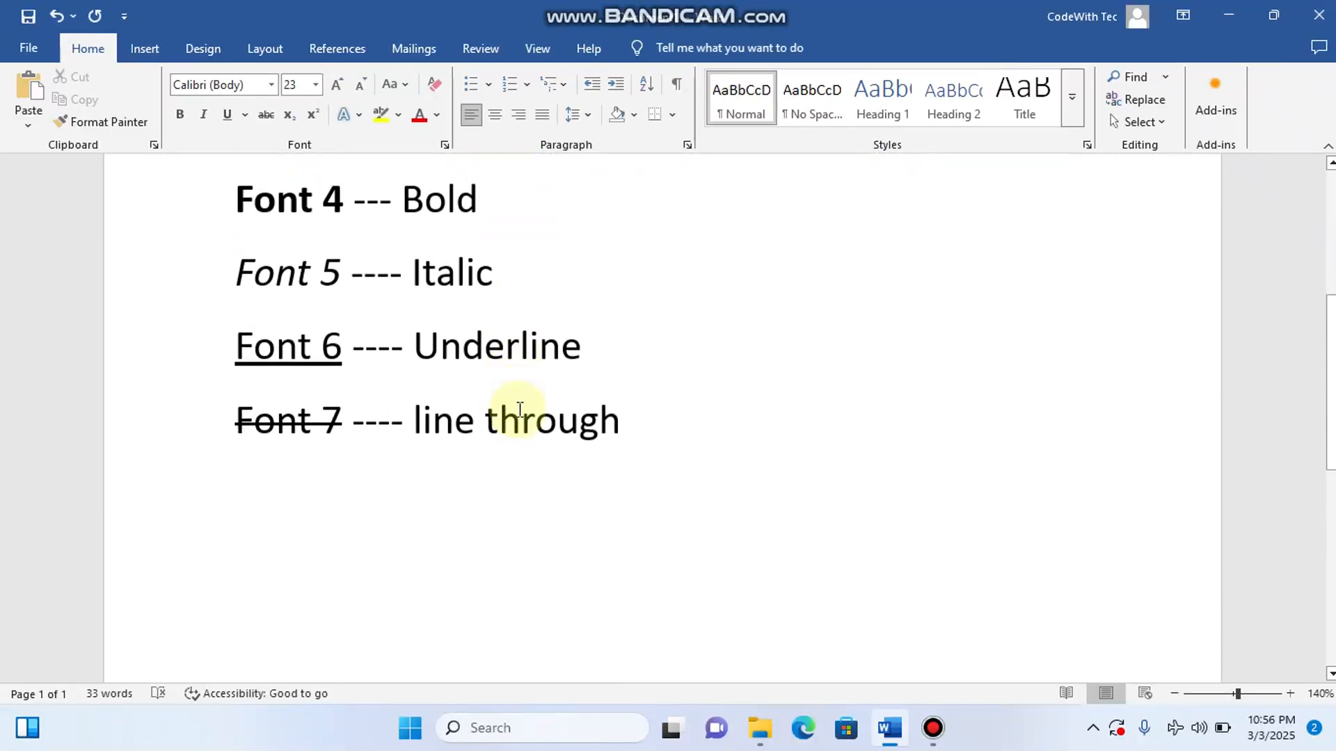
Add a new line reading "X2 + a2b" below the "Font 7" line.
{"action": "left_click", "coordinate": [650, 417]}
{"action": "key", "text": "Return"}
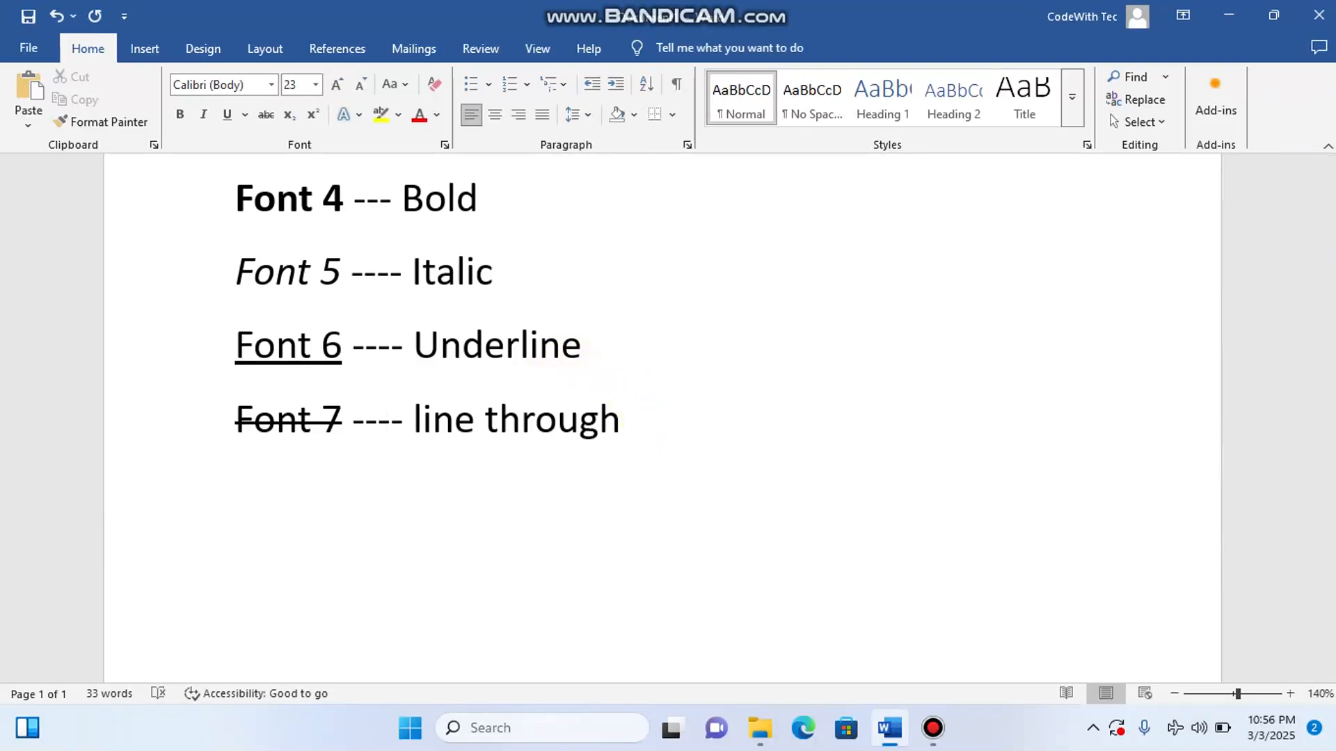
{"action": "type", "text": "X"}
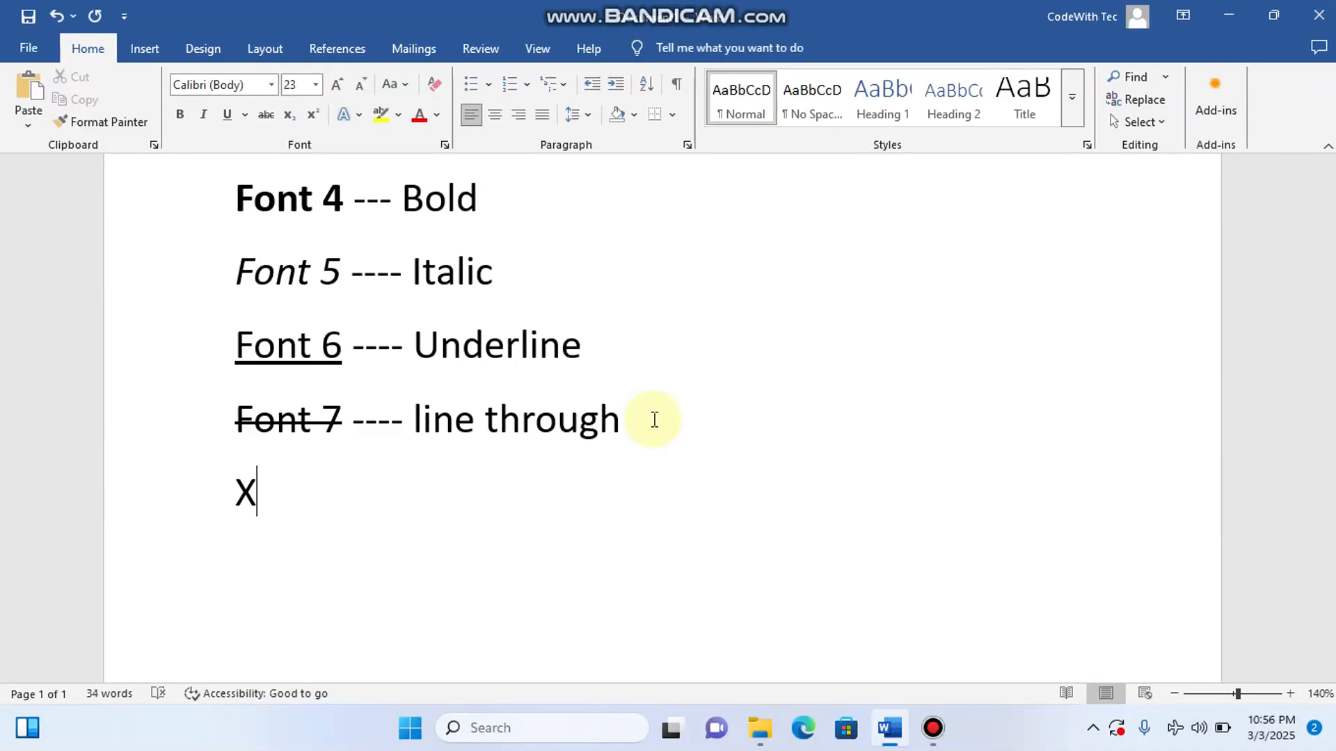
{"action": "type", "text": "2"}
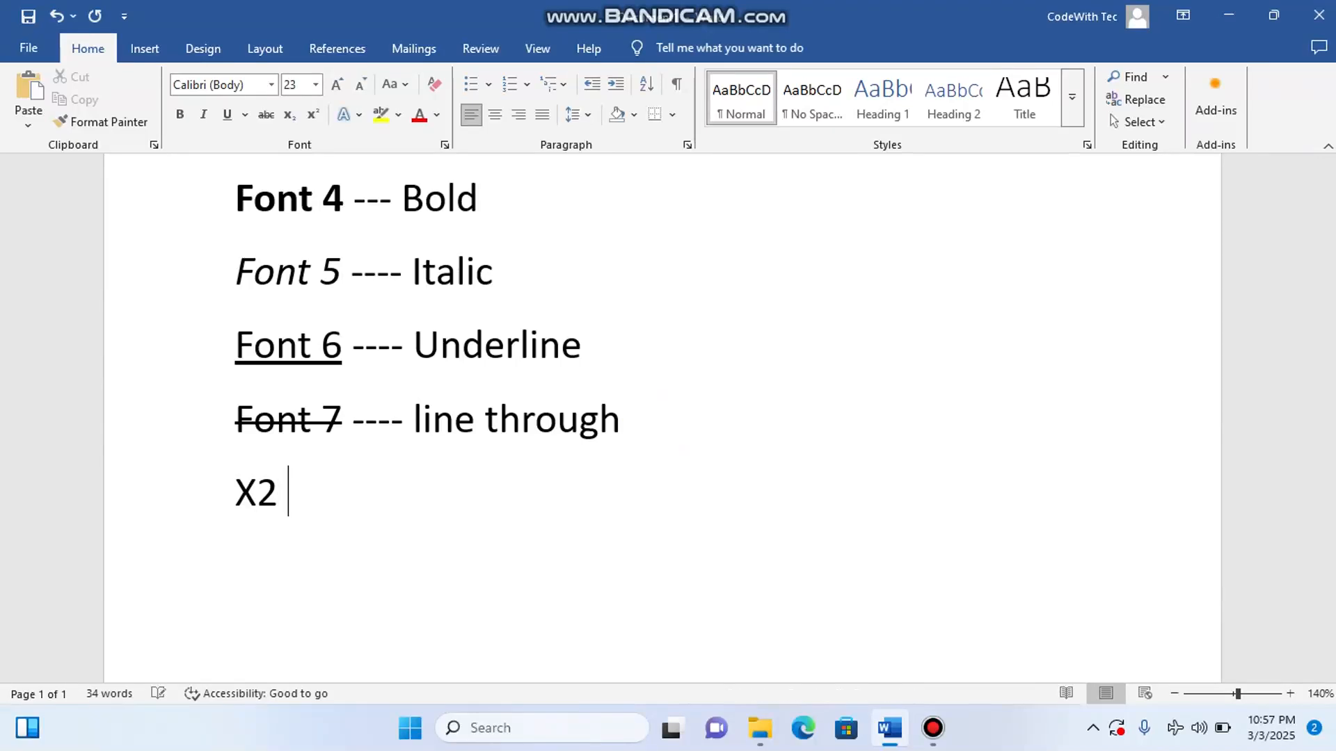
{"action": "type", "text": " ="}
{"action": "key", "text": "Home"}
{"action": "key", "text": "BackSpace"}
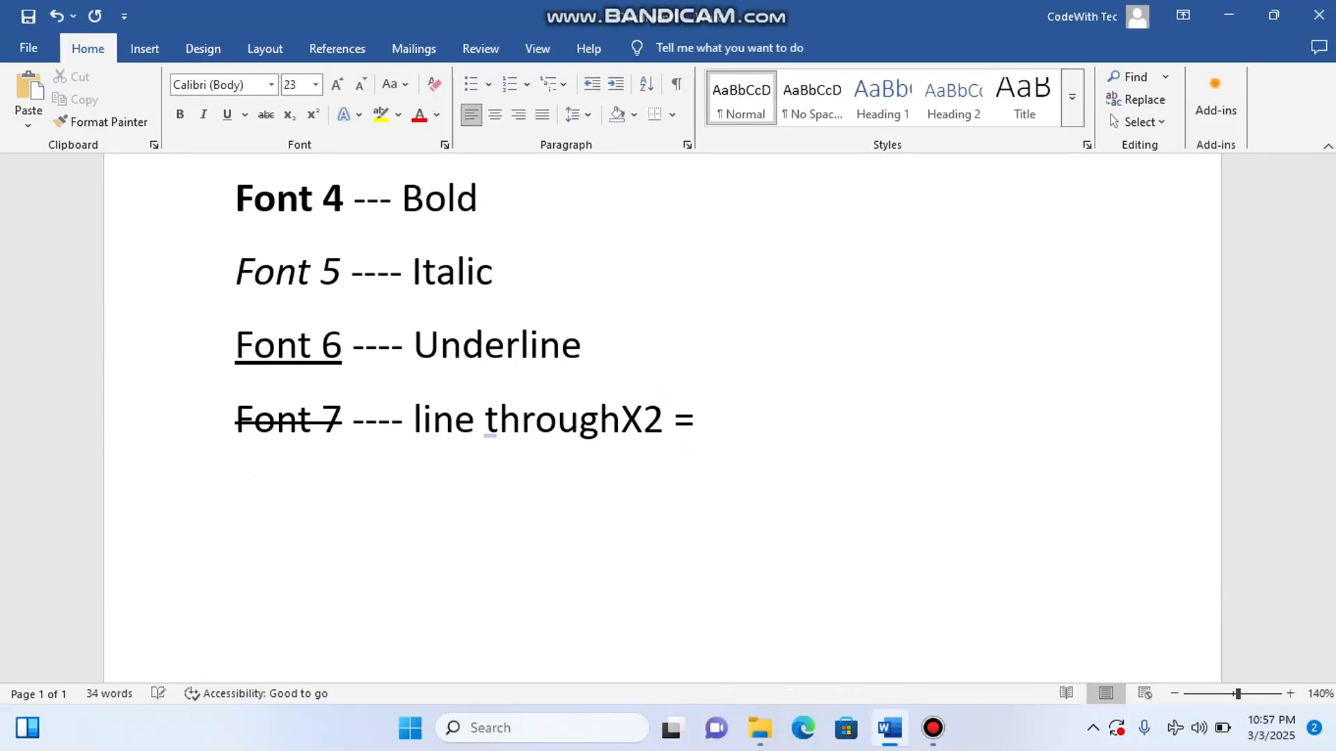
{"action": "key", "text": "Return"}
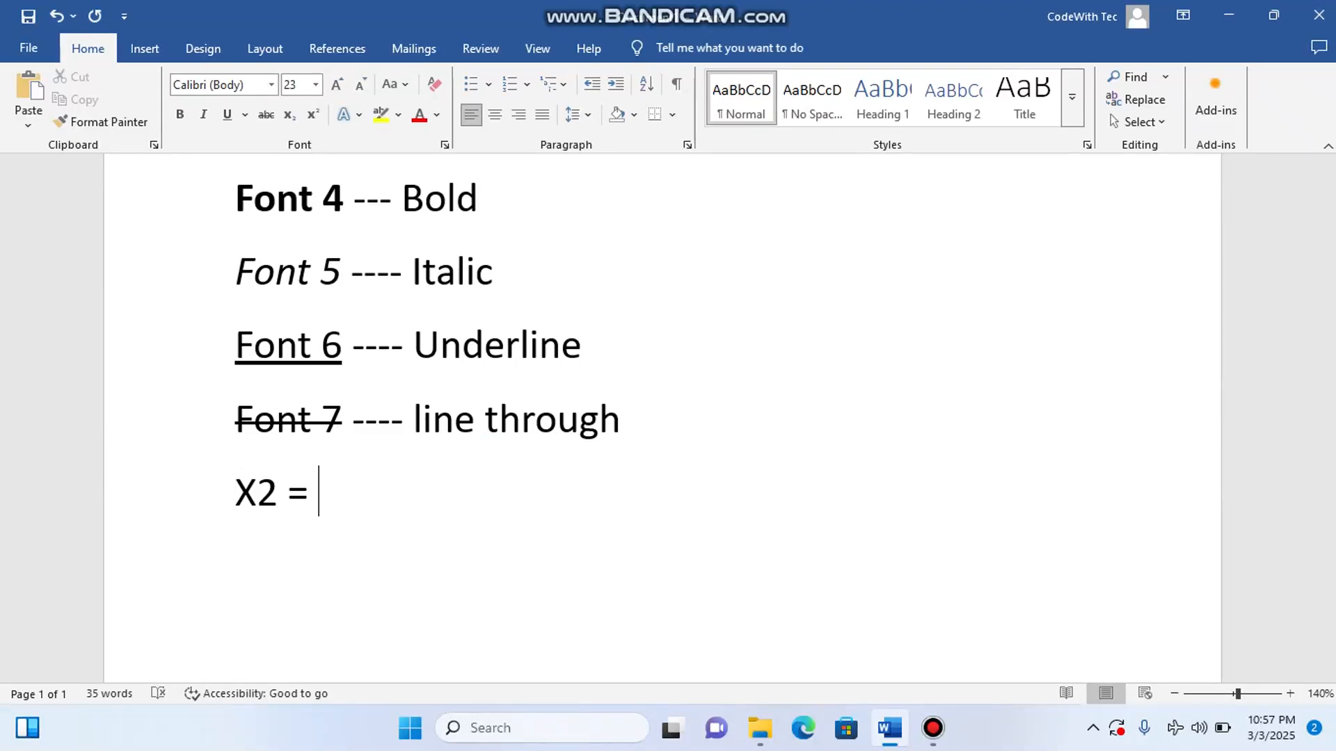
{"action": "key", "text": "BackSpace"}
{"action": "key", "text": "BackSpace"}
{"action": "type", "text": "+ a2"}
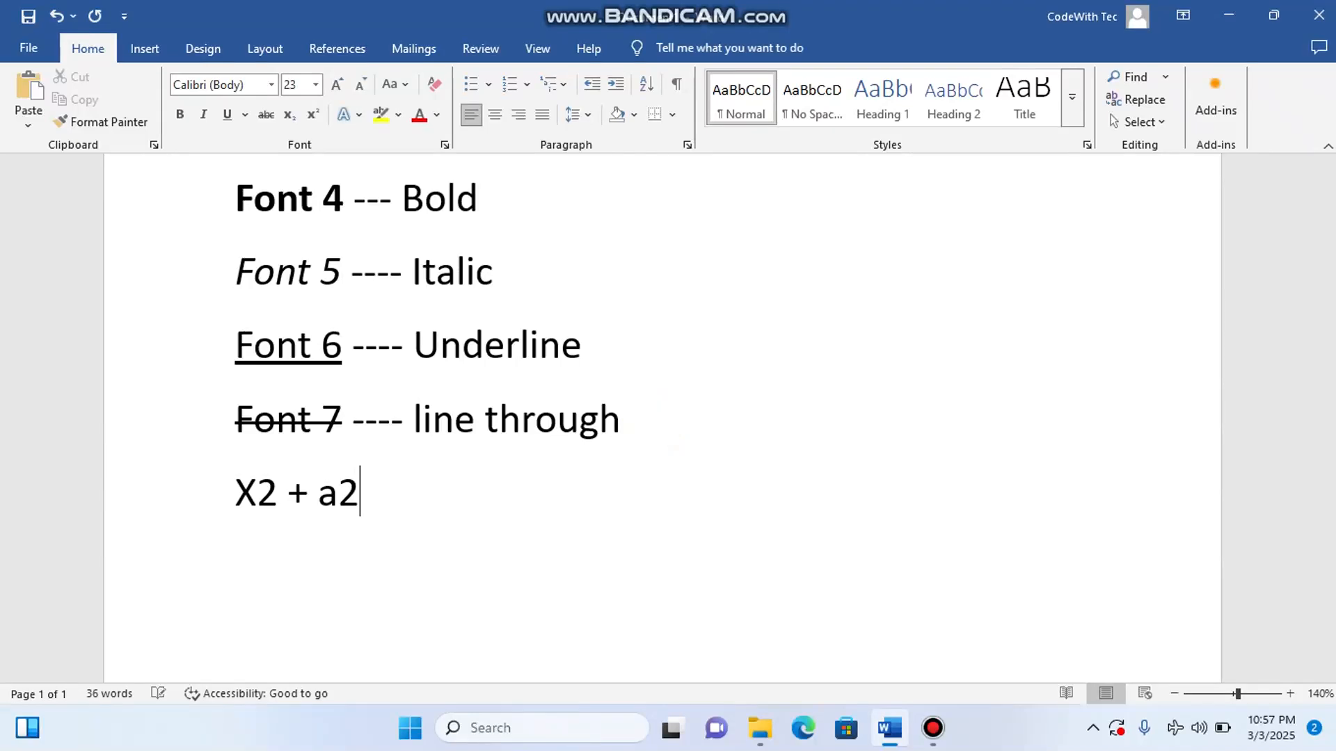
{"action": "type", "text": "b"}
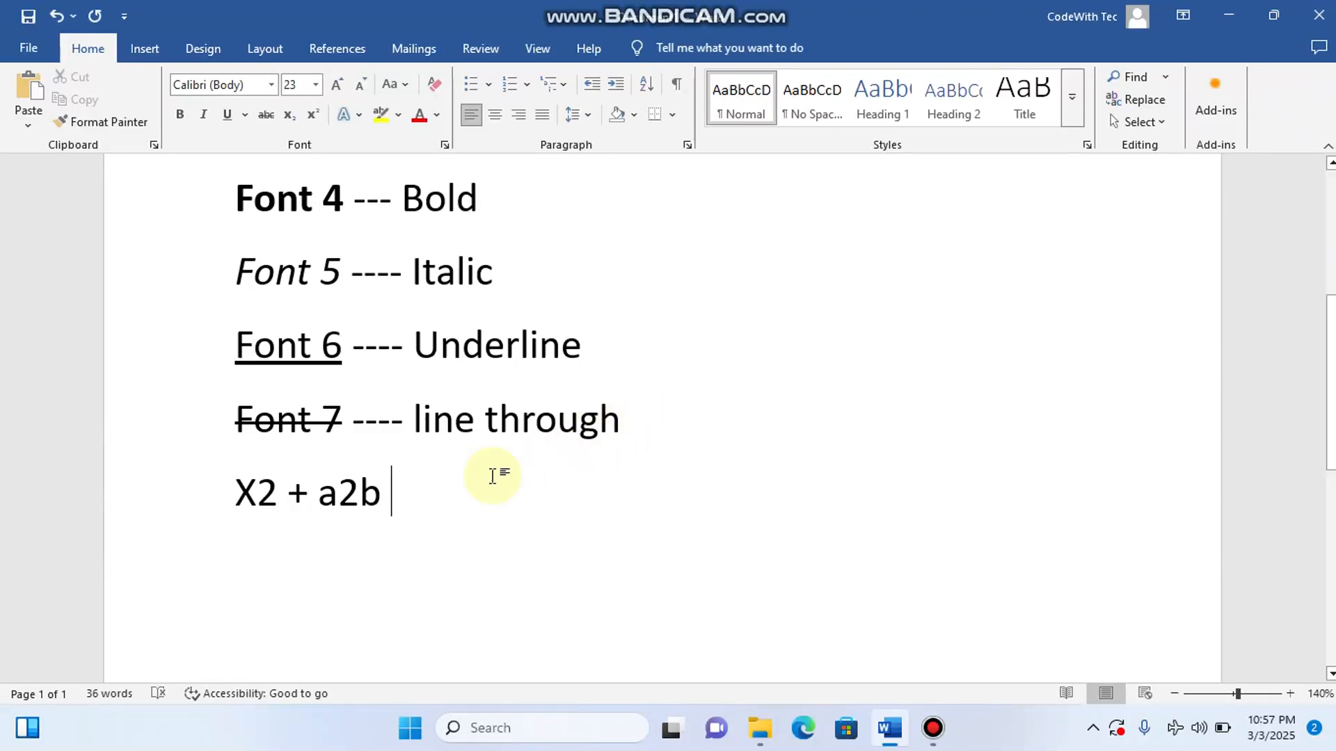
Add an empty line after "X2 + a2b" and insert a line reading "H2O" between it and the "Font 7" line.
{"action": "left_click", "coordinate": [284, 493]}
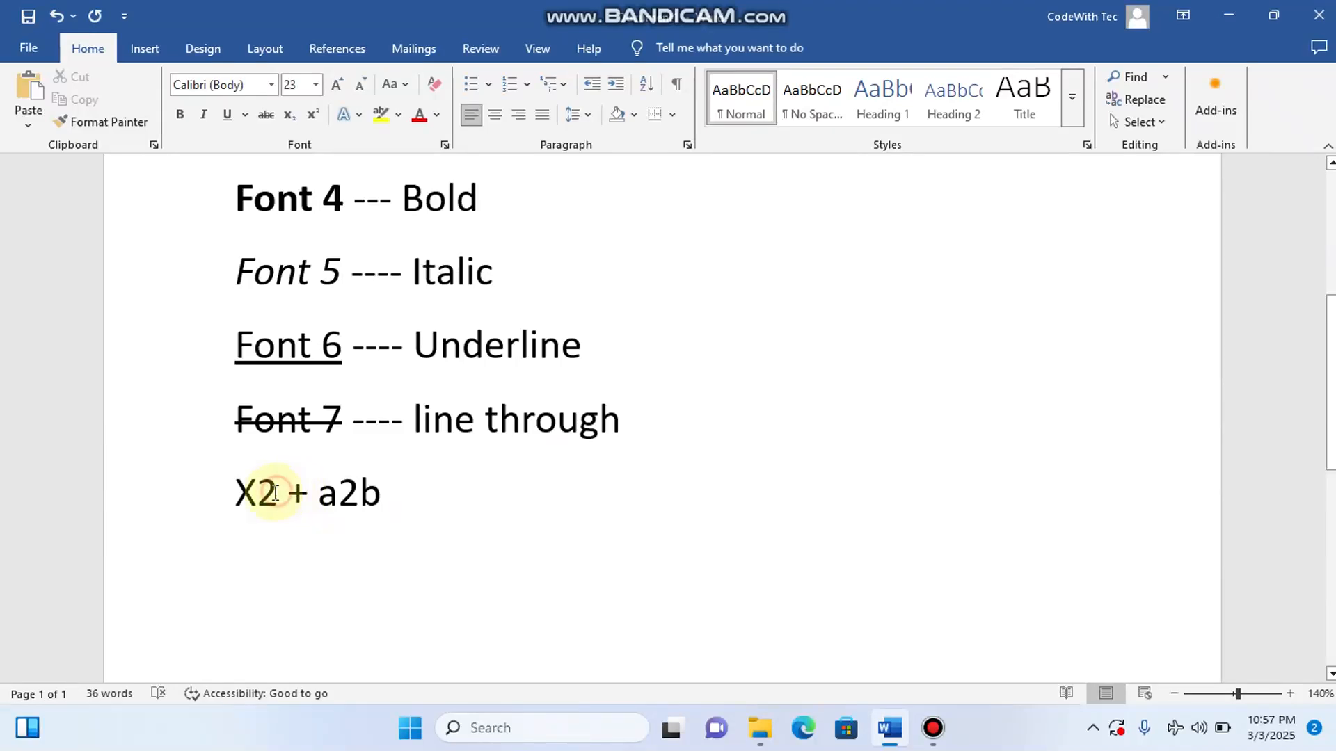
{"action": "left_click_drag", "start_coordinate": [278, 493], "coordinate": [262, 494]}
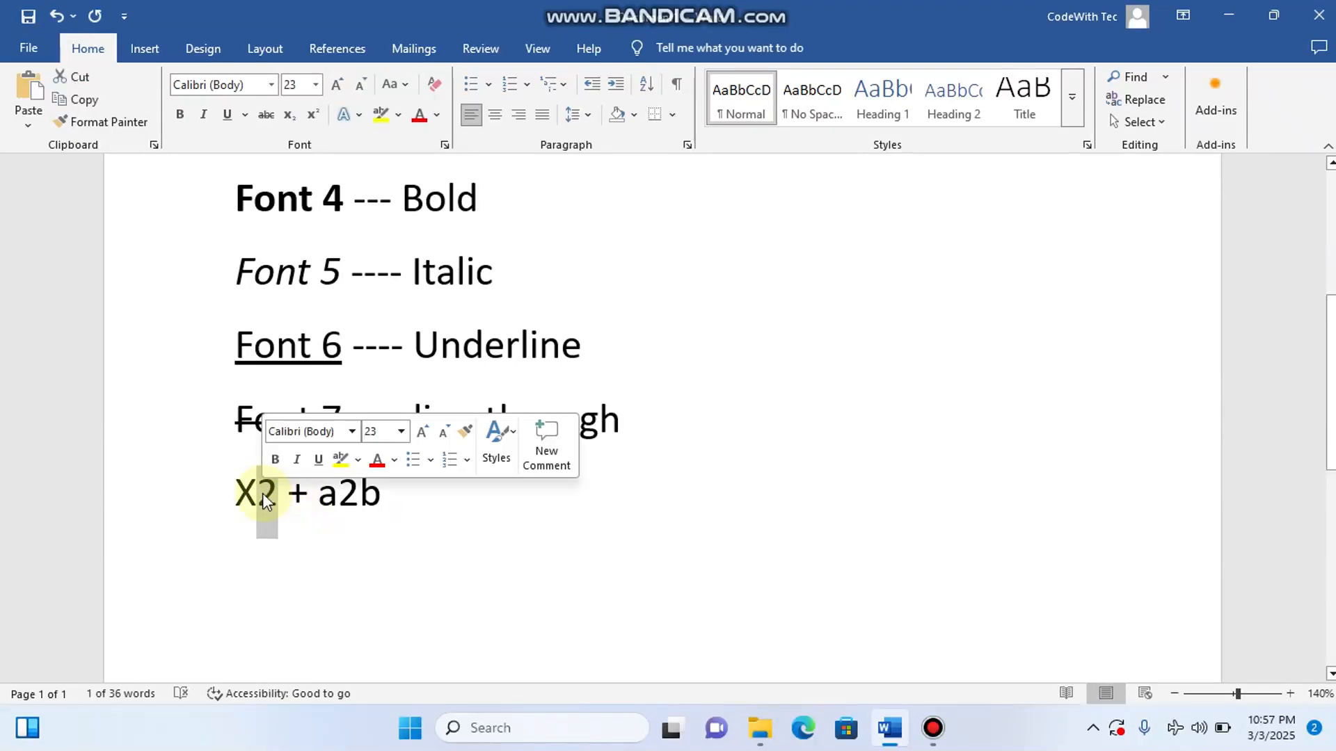
{"action": "left_click", "coordinate": [395, 495]}
{"action": "key", "text": "Return"}
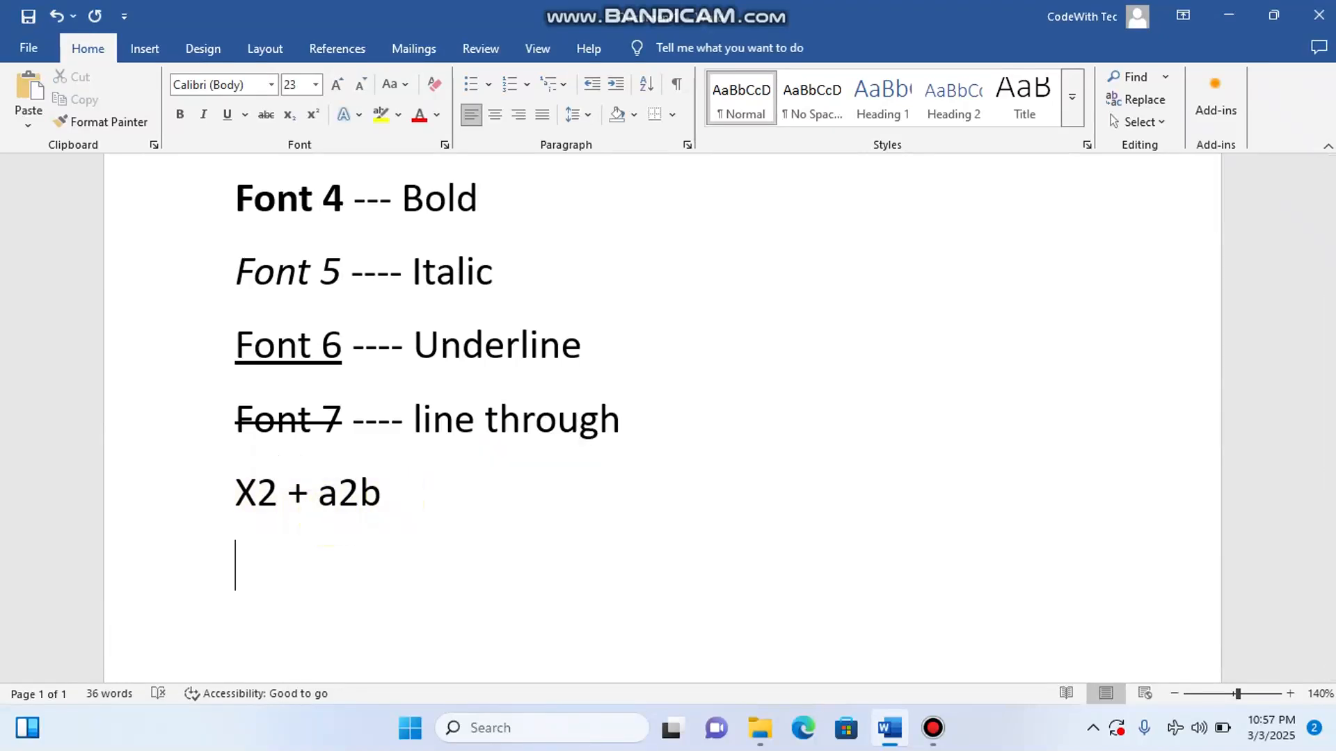
{"action": "left_click", "coordinate": [662, 432]}
{"action": "key", "text": "Return"}
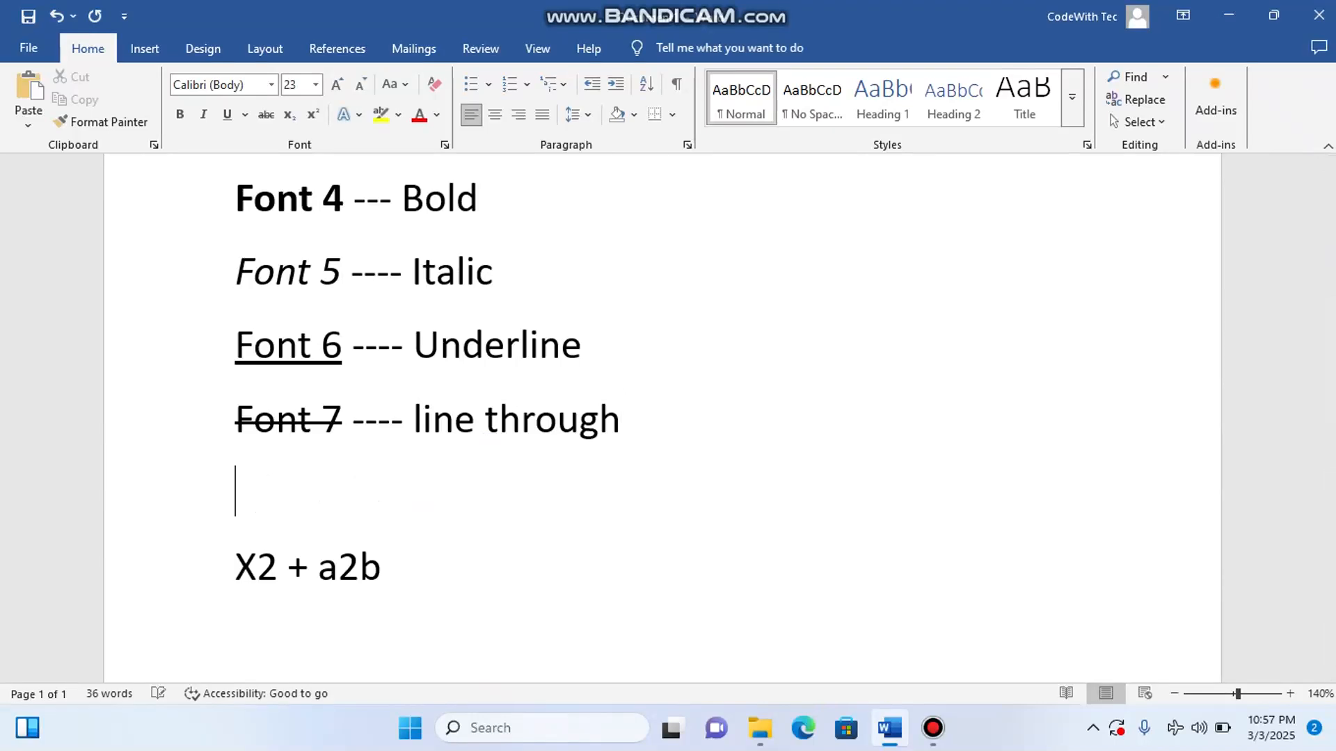
{"action": "type", "text": "H2O"}
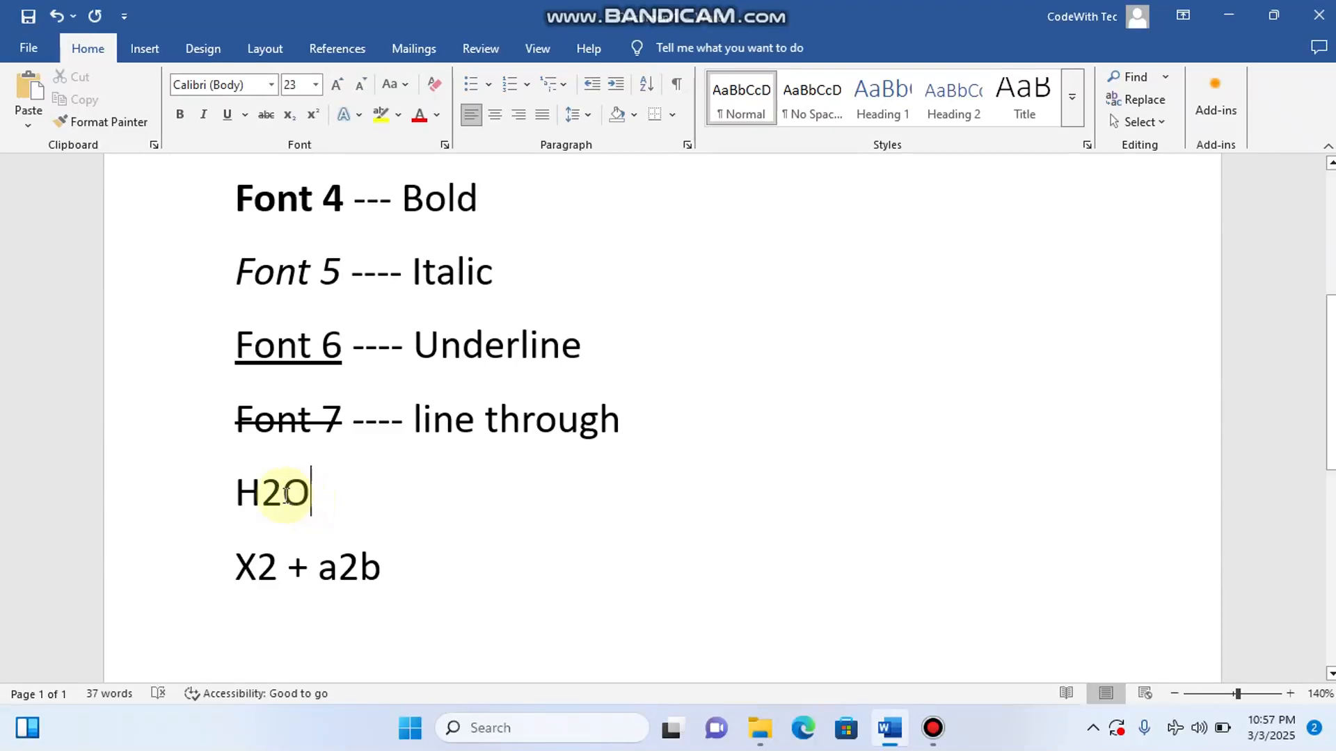
Format the 2 in "H2O" as subscript.
{"action": "left_click_drag", "start_coordinate": [283, 495], "coordinate": [269, 495]}
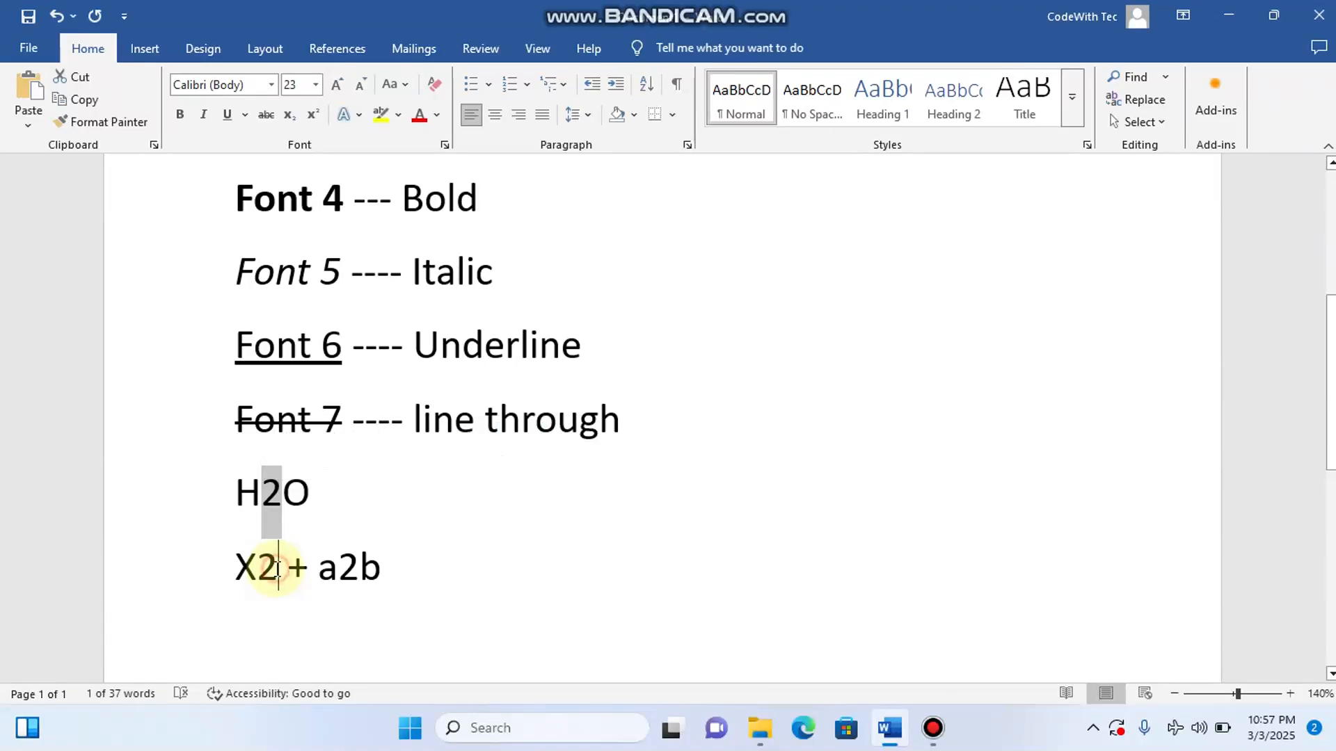
{"action": "left_click_drag", "start_coordinate": [277, 569], "coordinate": [267, 565]}
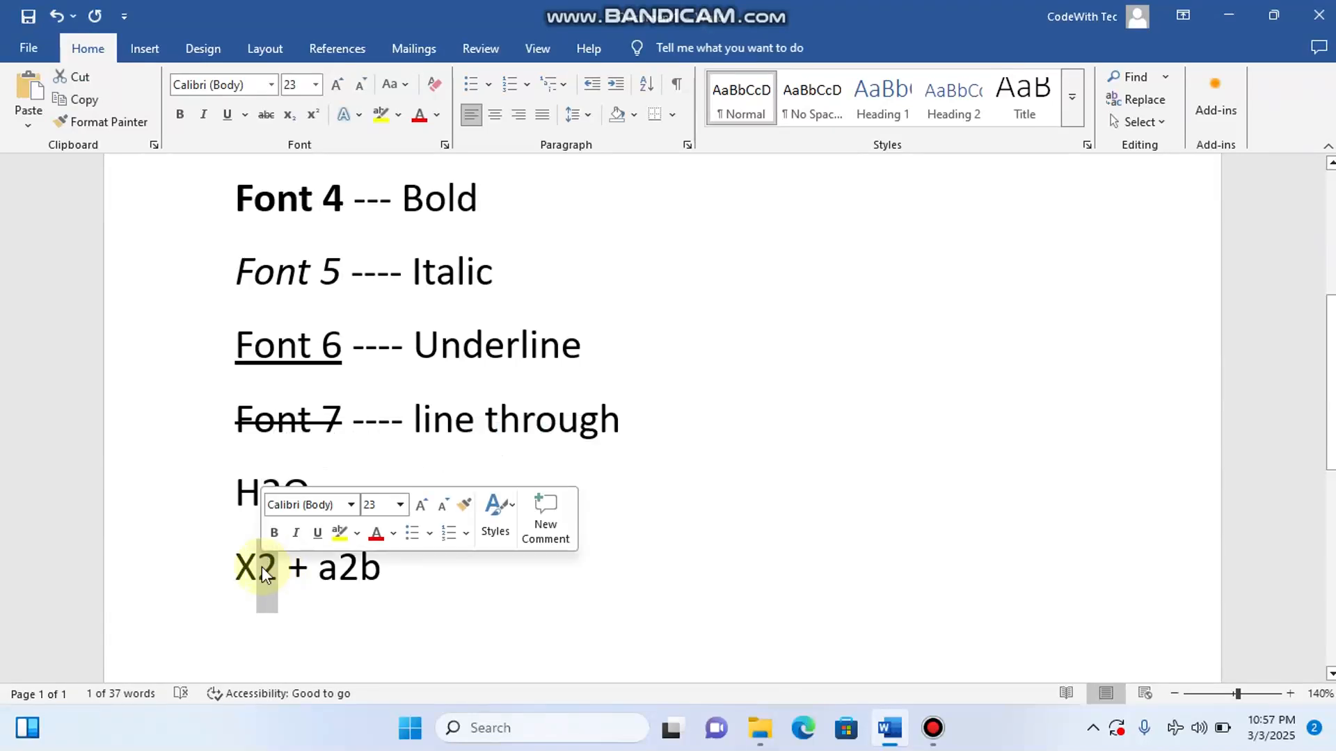
{"action": "left_click", "coordinate": [298, 588]}
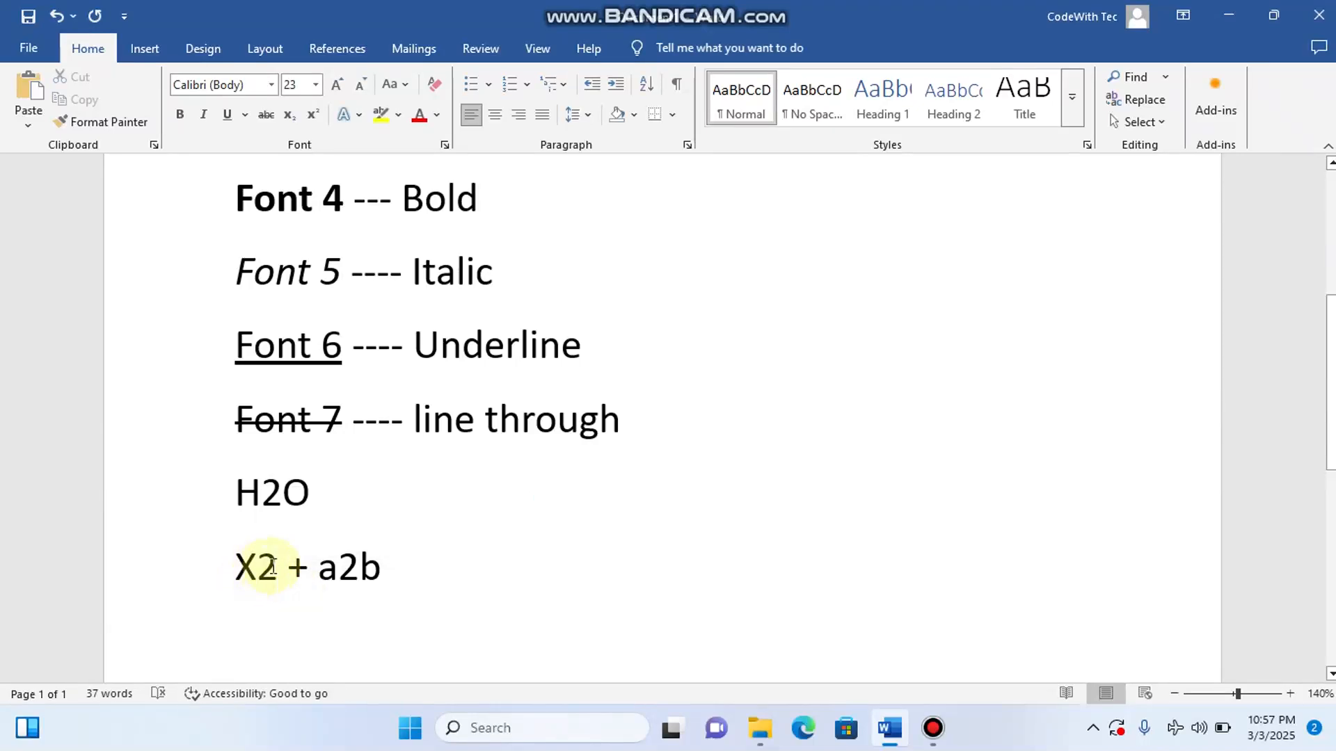
{"action": "left_click_drag", "start_coordinate": [277, 567], "coordinate": [257, 567]}
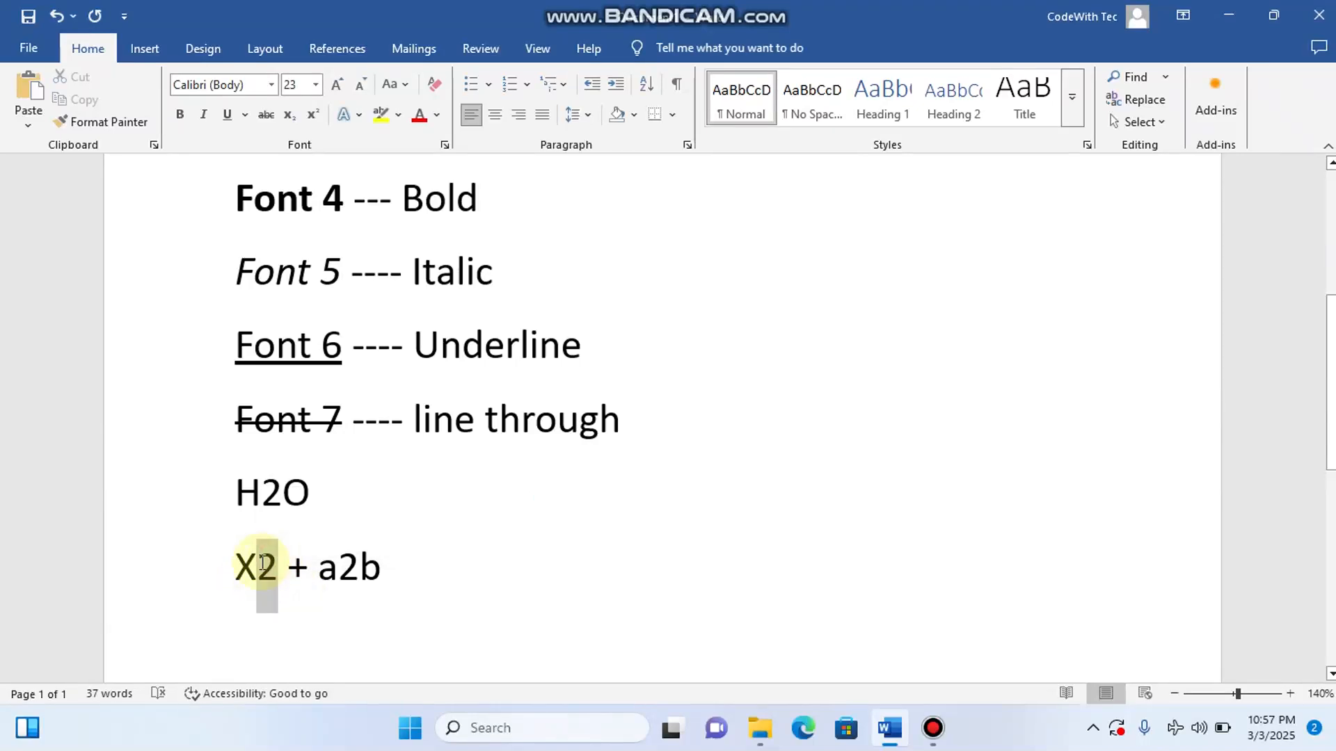
{"action": "left_click", "coordinate": [280, 487]}
{"action": "left_click_drag", "start_coordinate": [281, 489], "coordinate": [266, 490]}
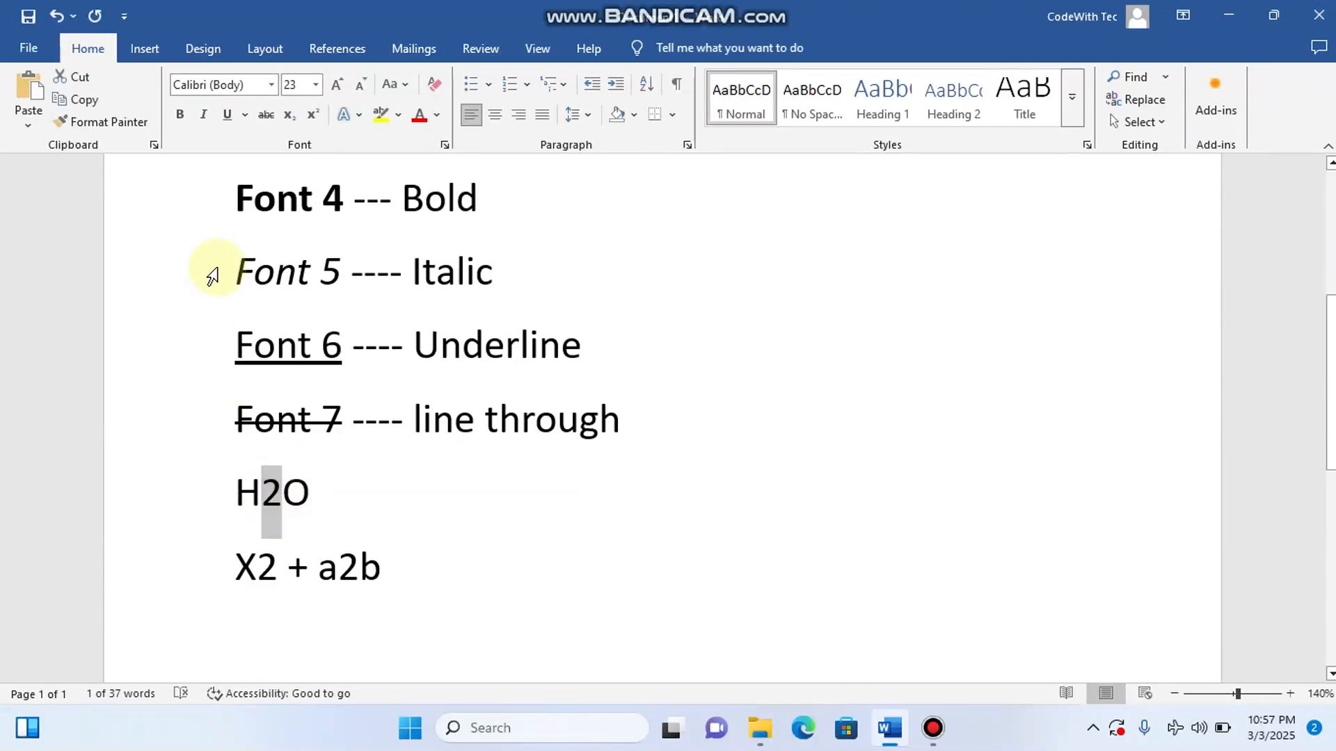
{"action": "left_click", "coordinate": [290, 120]}
{"action": "left_click", "coordinate": [319, 508]}
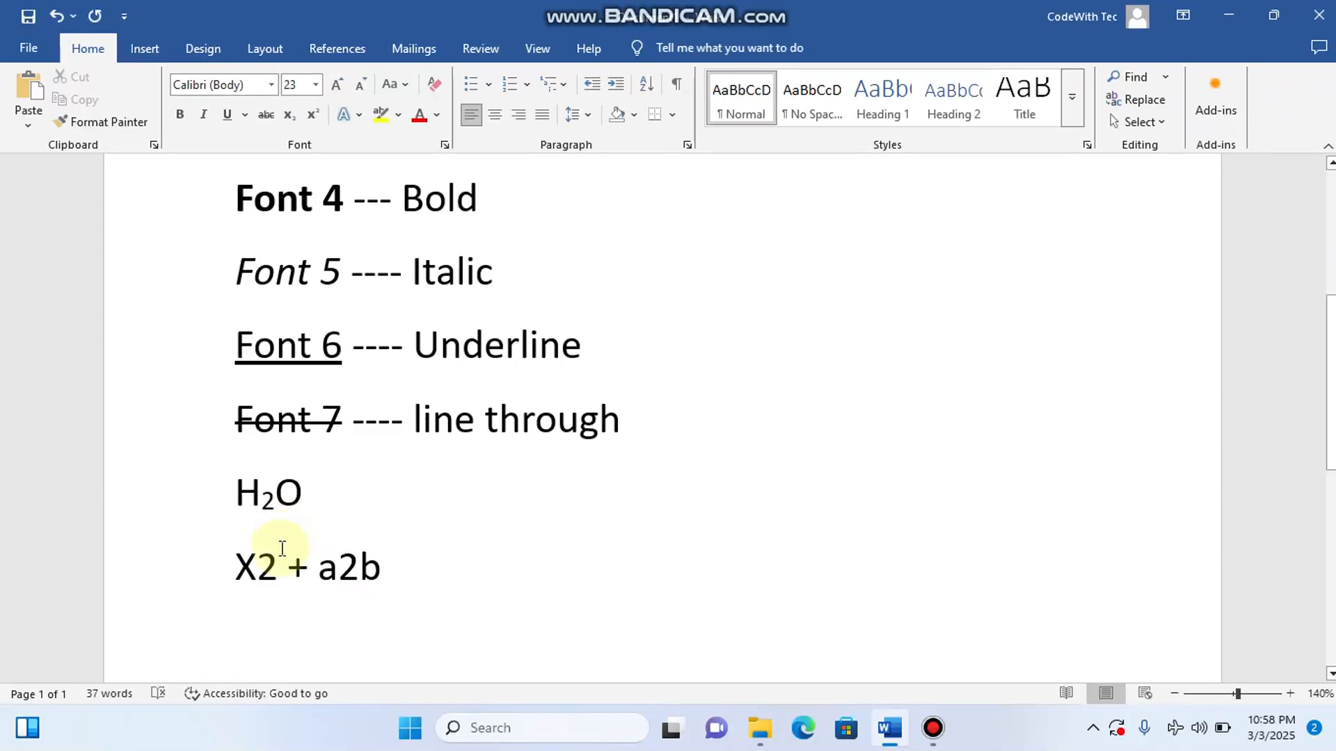
Format the 2 after the X in "X2 + a2b" as superscript.
{"action": "left_click_drag", "start_coordinate": [262, 565], "coordinate": [267, 564]}
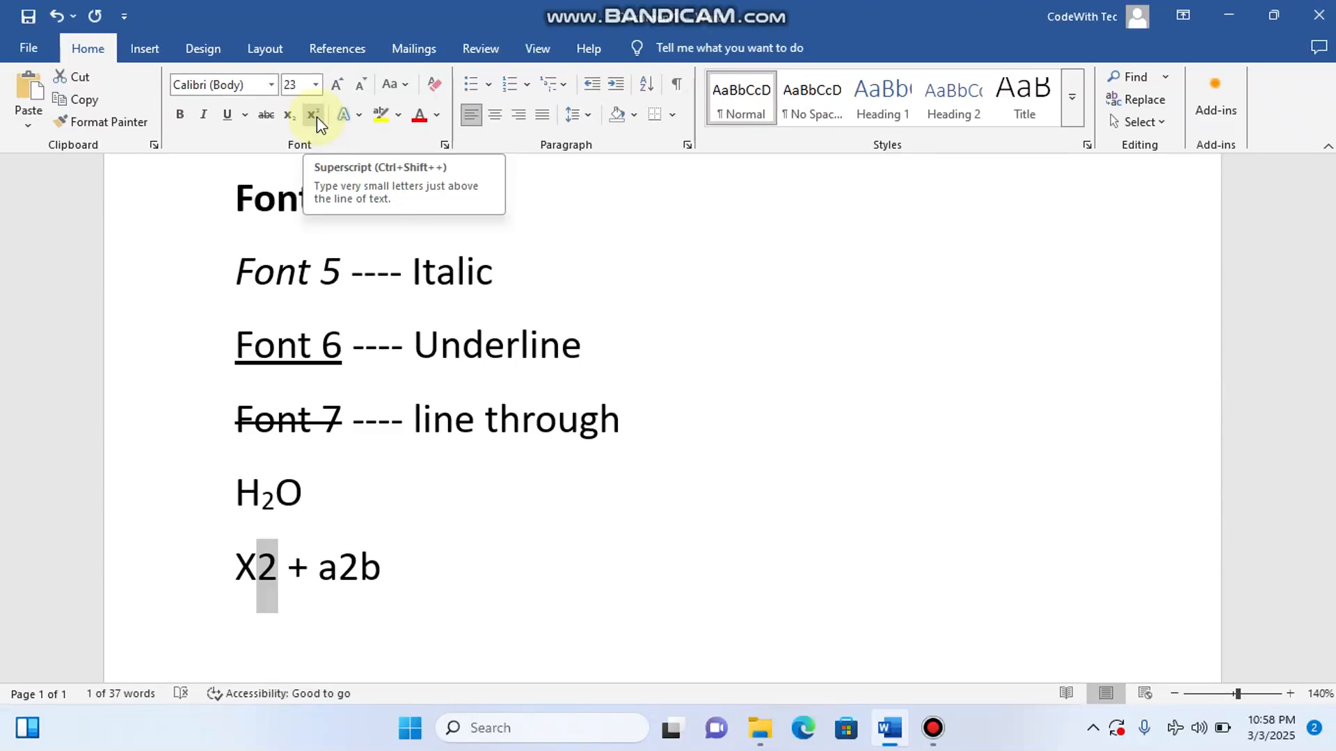
{"action": "left_click", "coordinate": [316, 117]}
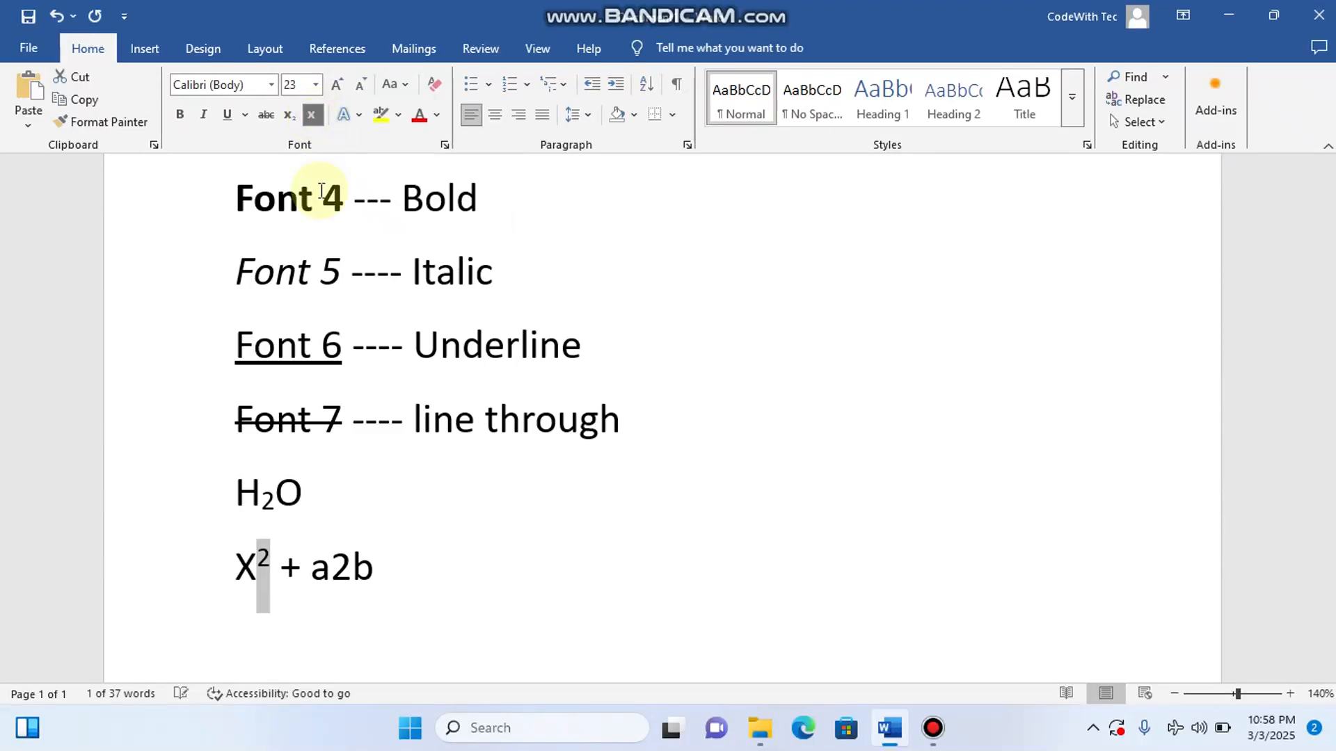
{"action": "left_click", "coordinate": [308, 523]}
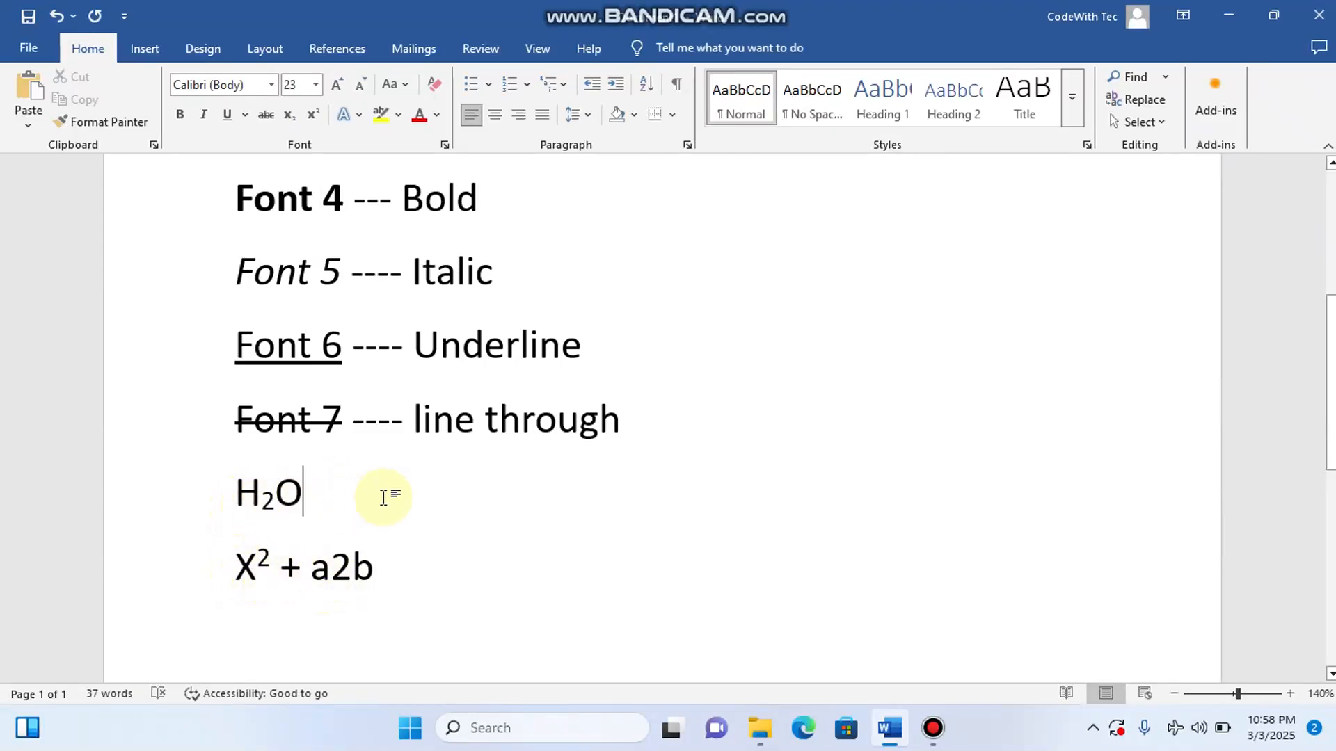
Add three lines reading "Font 8", "Font 9" and "Font 10" below the "X2 + a2b" line.
{"action": "scroll", "coordinate": [385, 496], "scroll_direction": "down", "scroll_amount": 3}
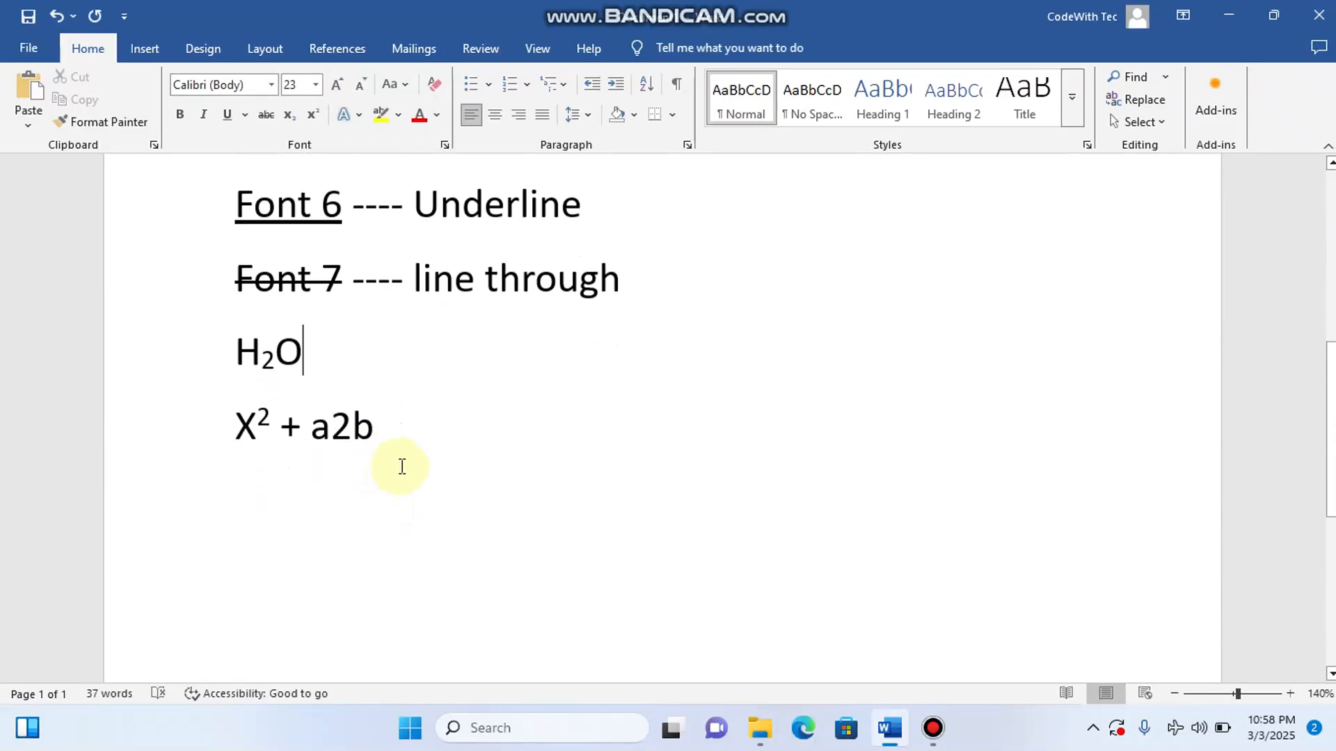
{"action": "left_click", "coordinate": [403, 421]}
{"action": "key", "text": "Return"}
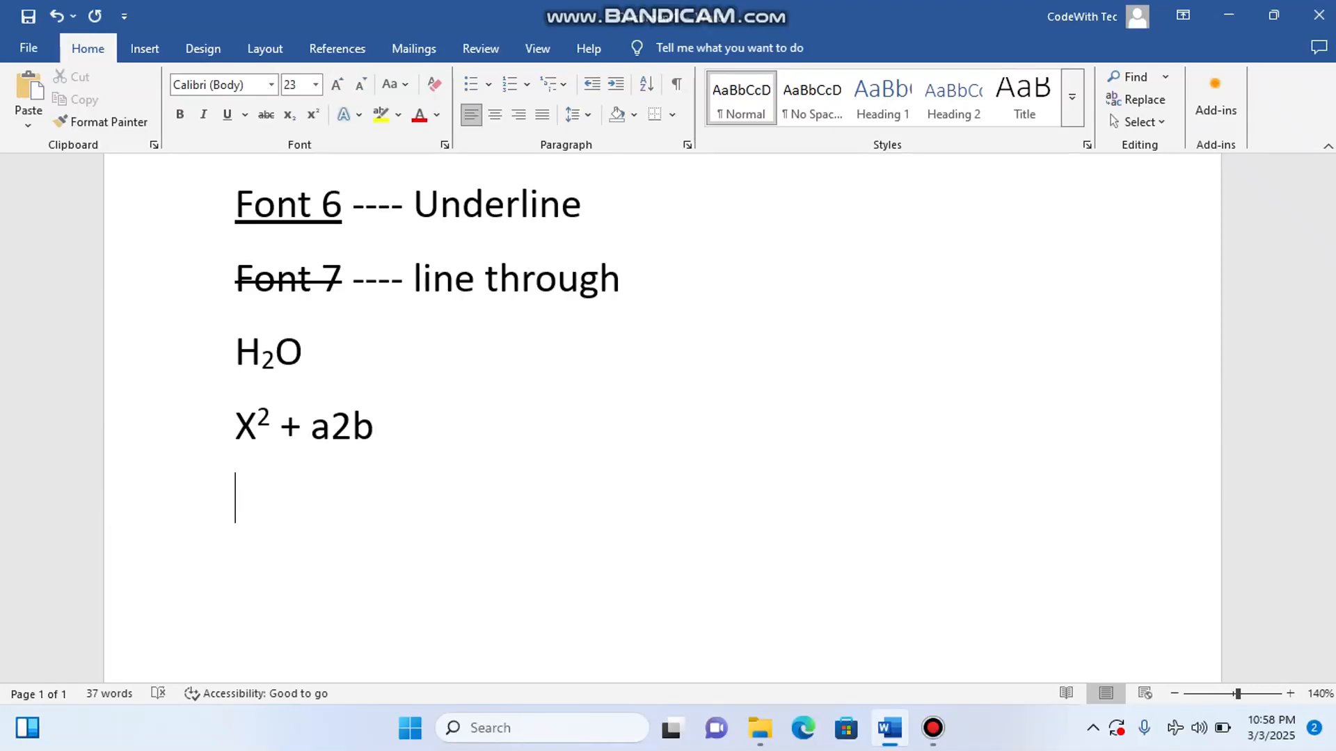
{"action": "left_click", "coordinate": [406, 418]}
{"action": "type", "text": "Font "}
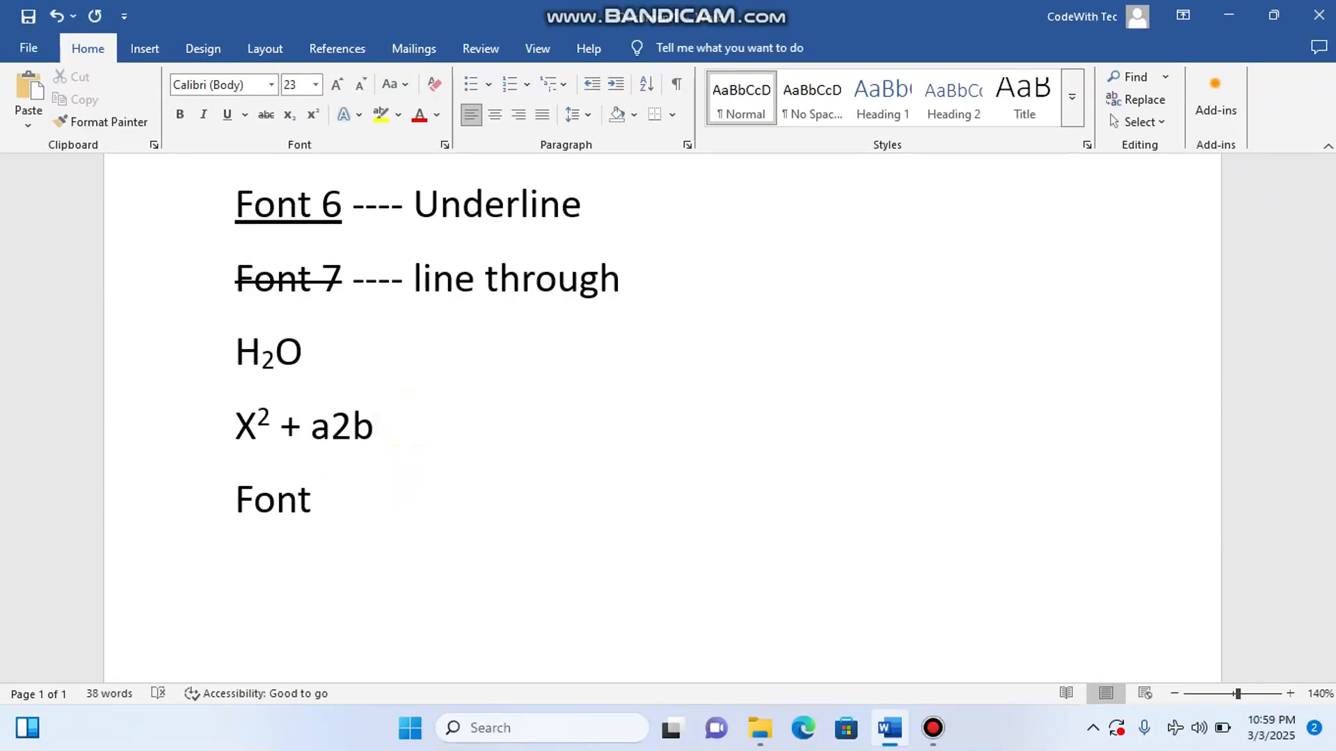
{"action": "type", "text": "8"}
{"action": "key", "text": "Return"}
{"action": "type", "text": "Font "}
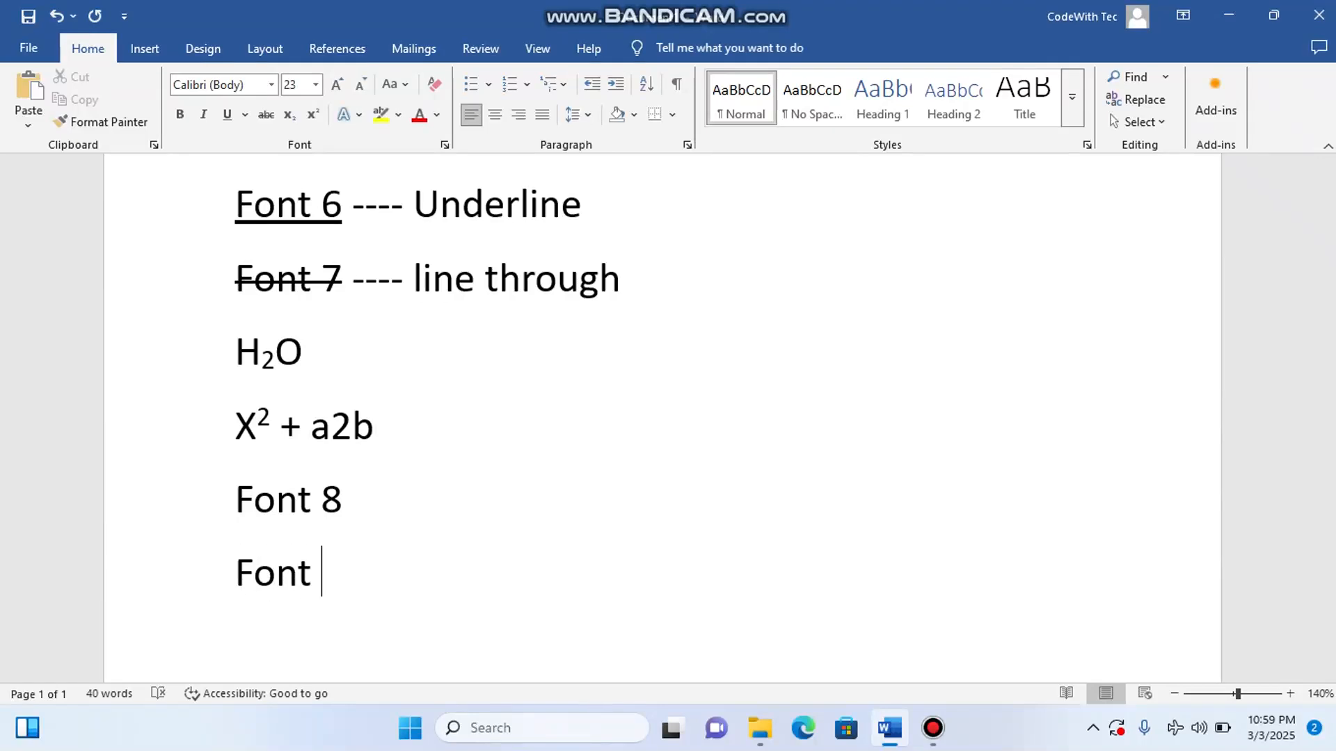
{"action": "type", "text": "9"}
{"action": "key", "text": "Return"}
{"action": "type", "text": "font"}
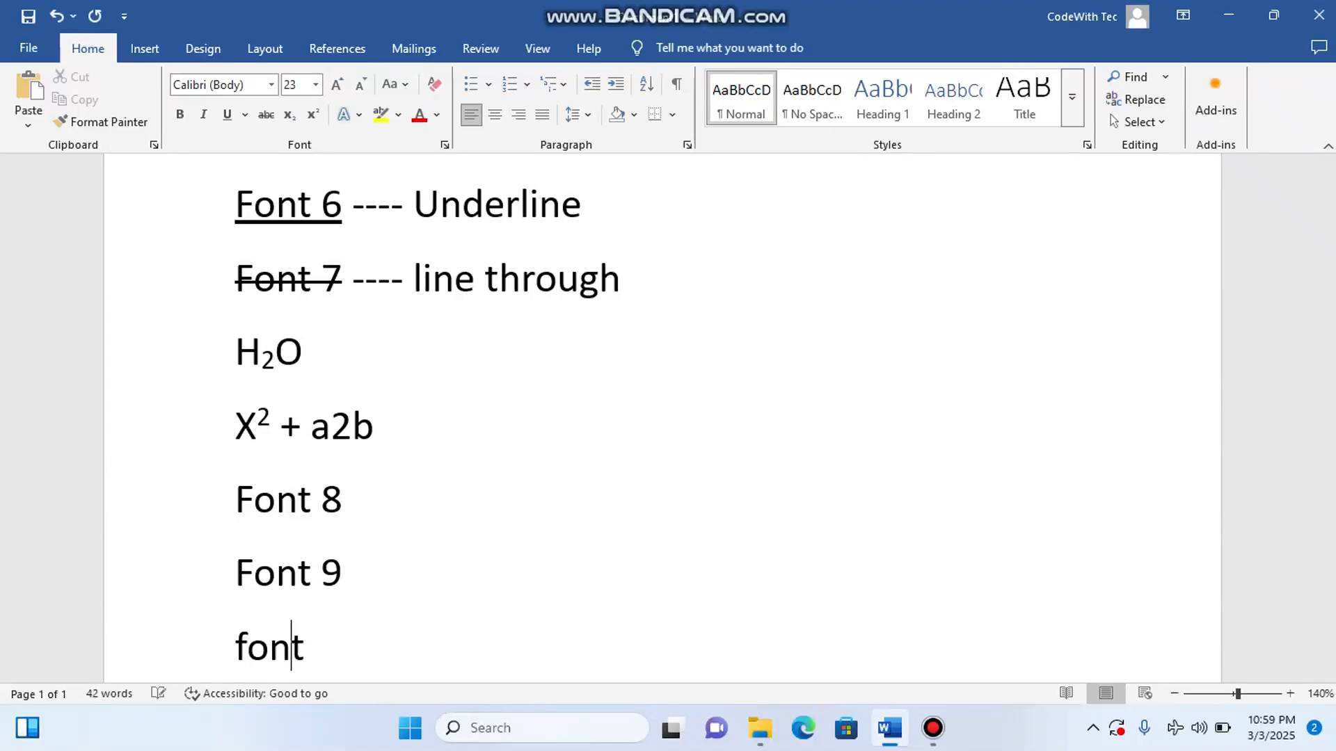
{"action": "type", "text": " 10"}
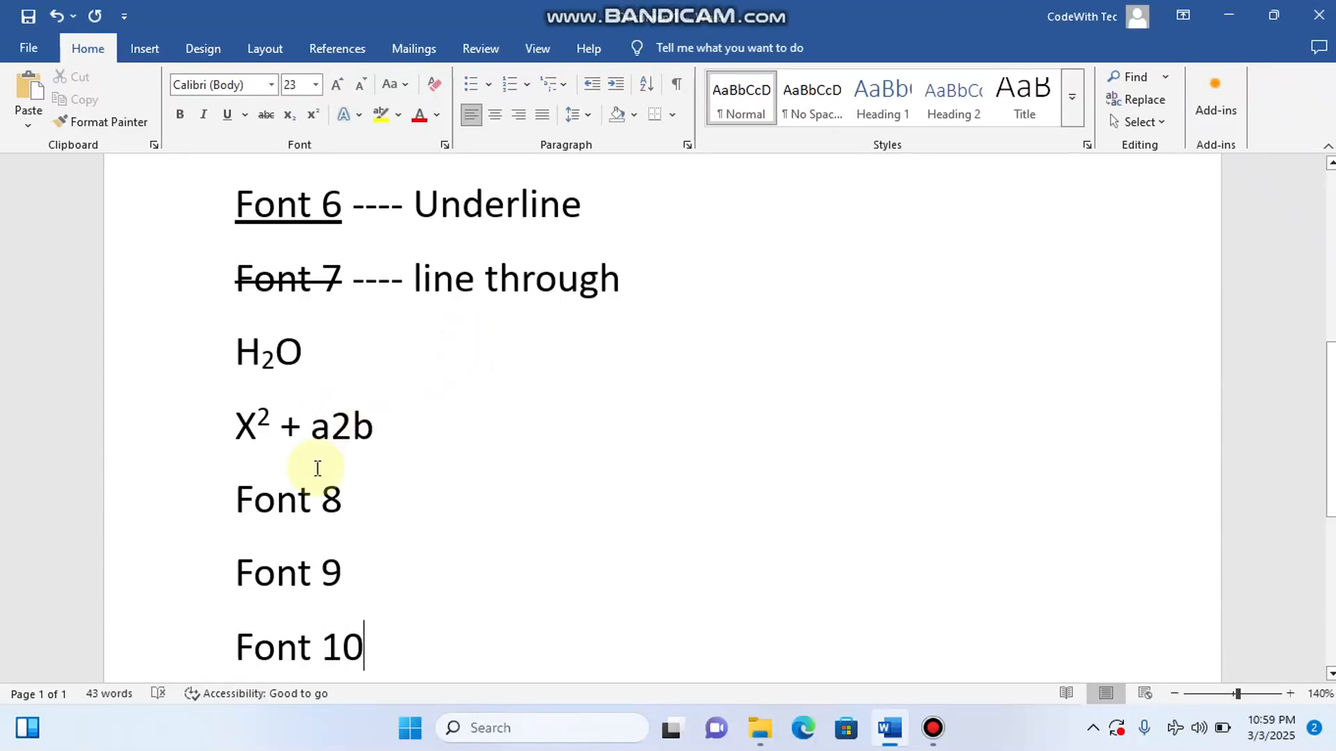
Apply the gold preset text effect from the first row of the gallery to the "Font 8" line.
{"action": "left_click", "coordinate": [343, 496]}
{"action": "left_click", "coordinate": [217, 506]}
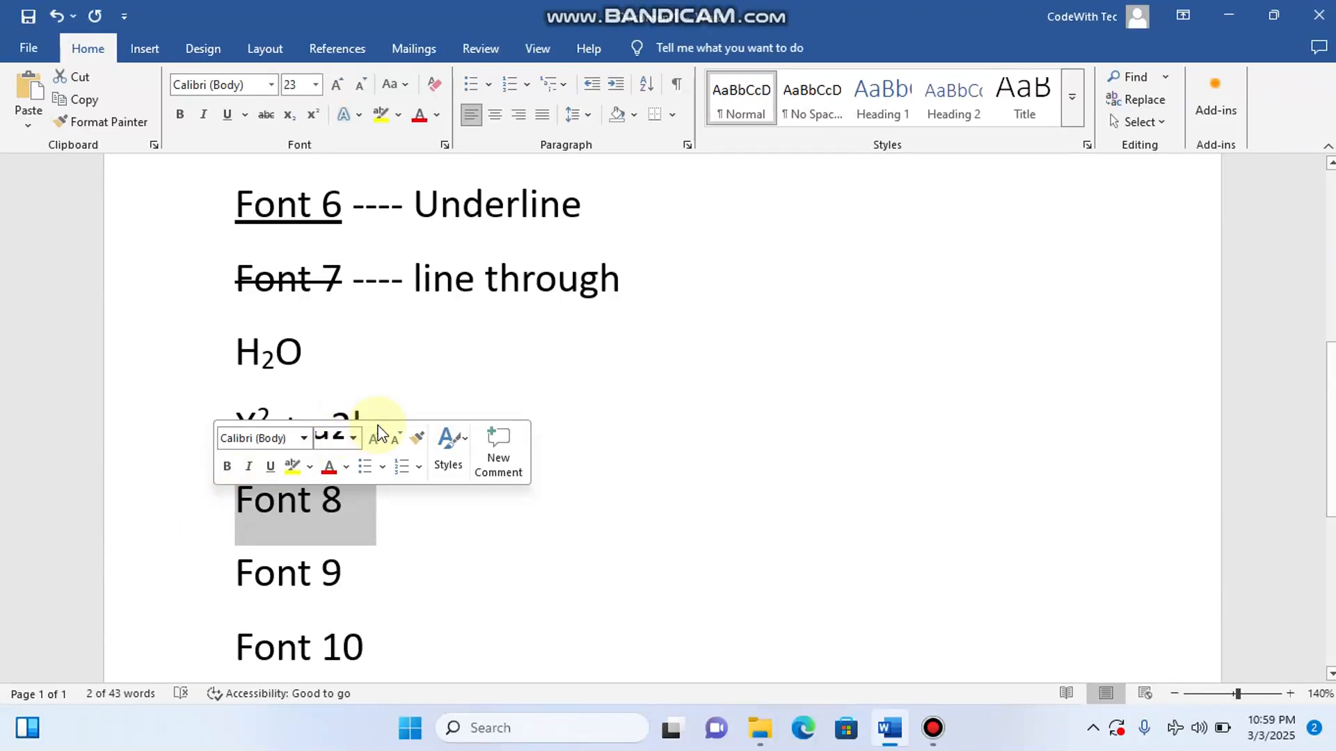
{"action": "left_click", "coordinate": [378, 349]}
{"action": "left_click", "coordinate": [192, 501]}
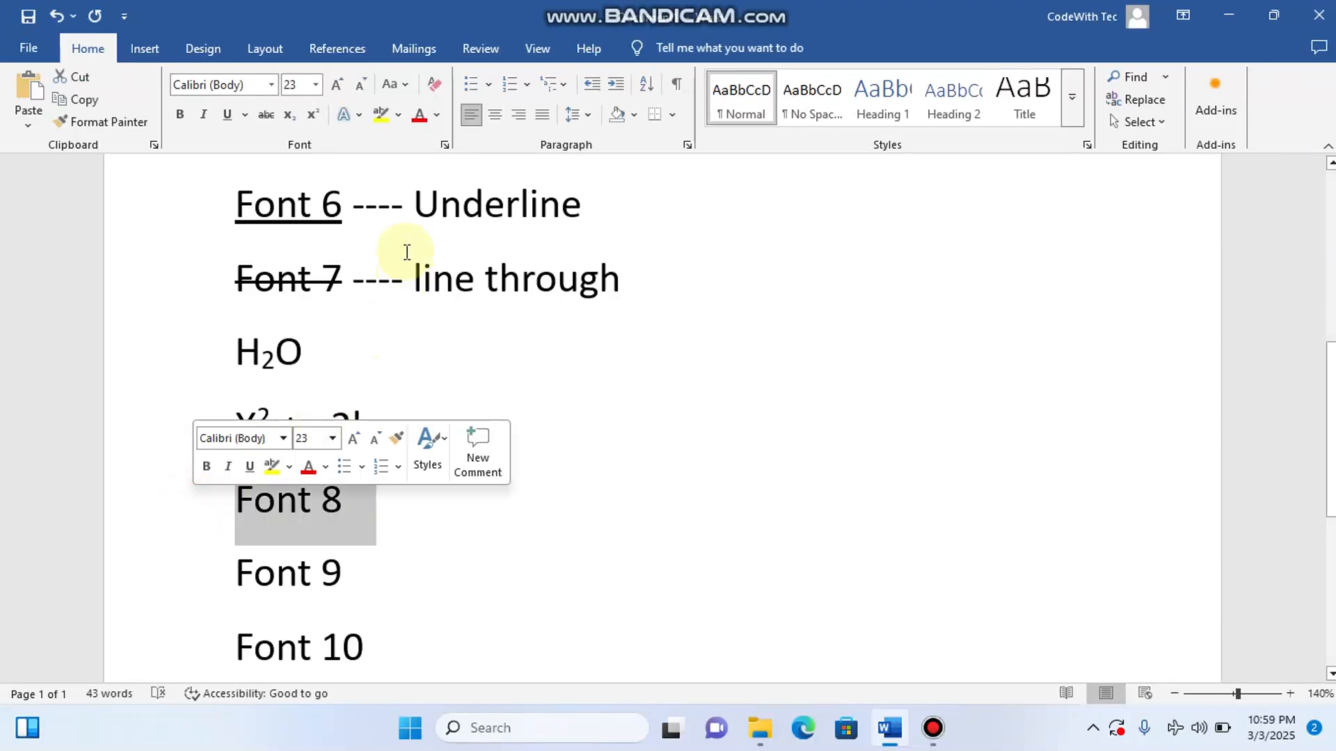
{"action": "left_click", "coordinate": [359, 117]}
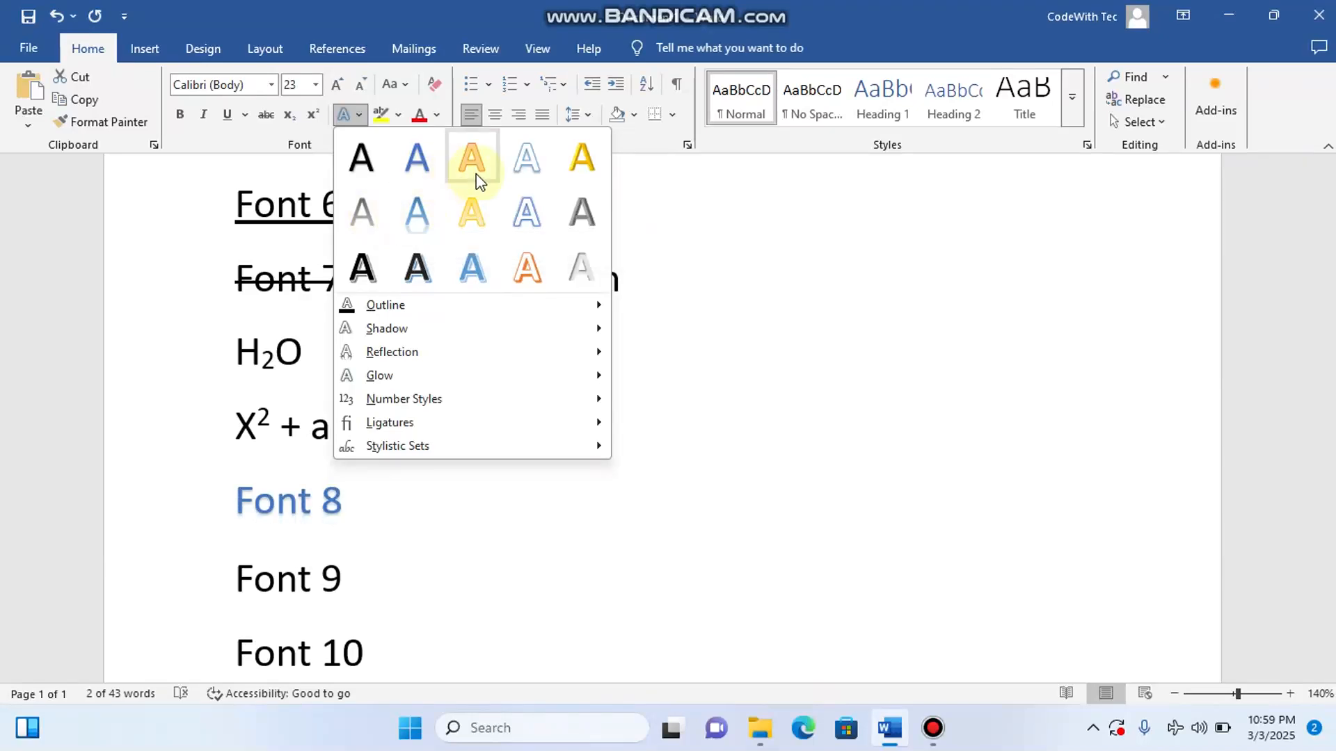
{"action": "left_click", "coordinate": [581, 161]}
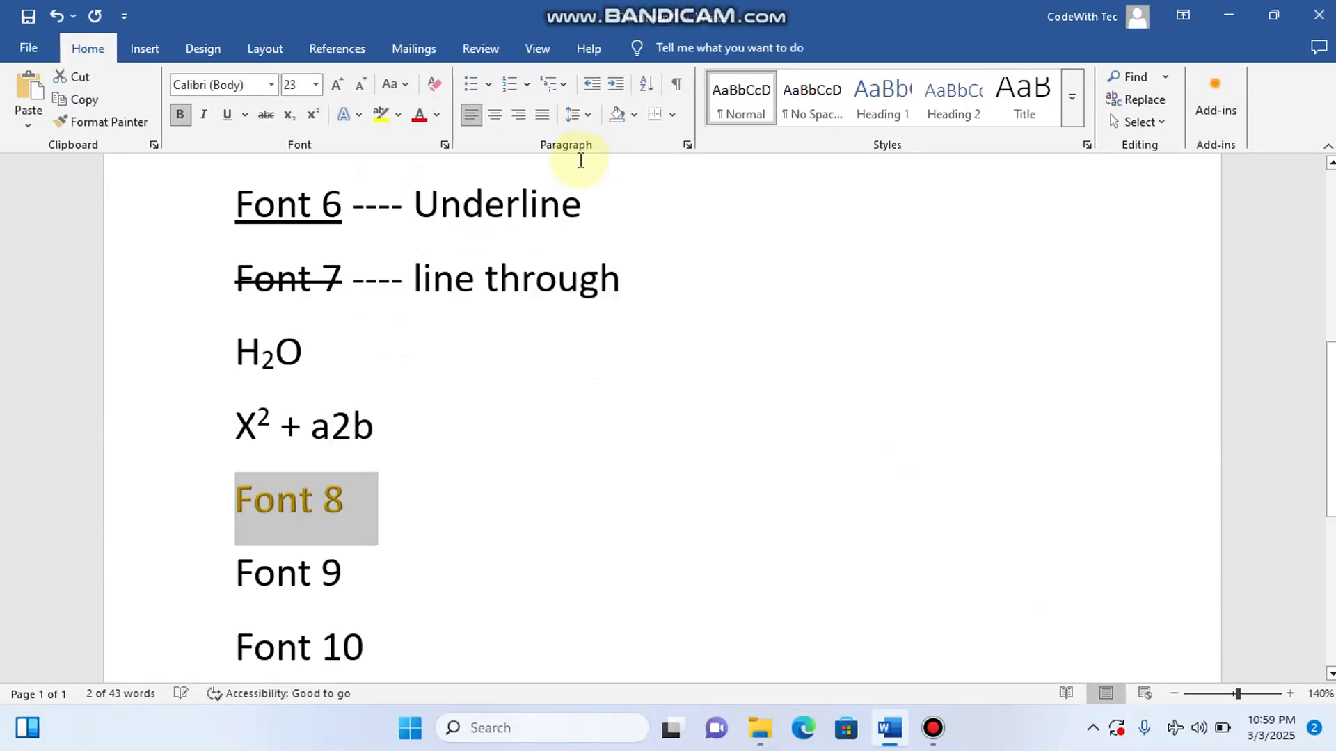
Add the plain label "---- text effect" after "Font 8".
{"action": "left_click", "coordinate": [342, 496]}
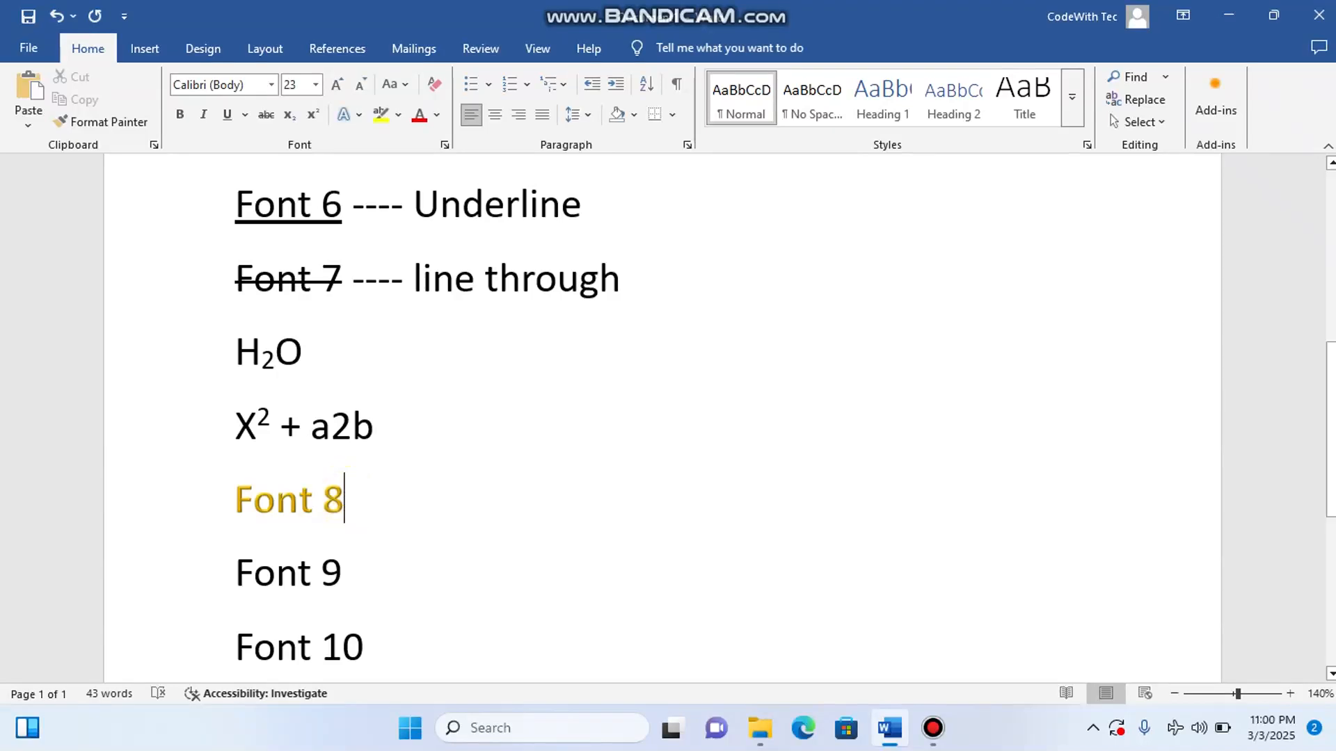
{"action": "type", "text": "- "}
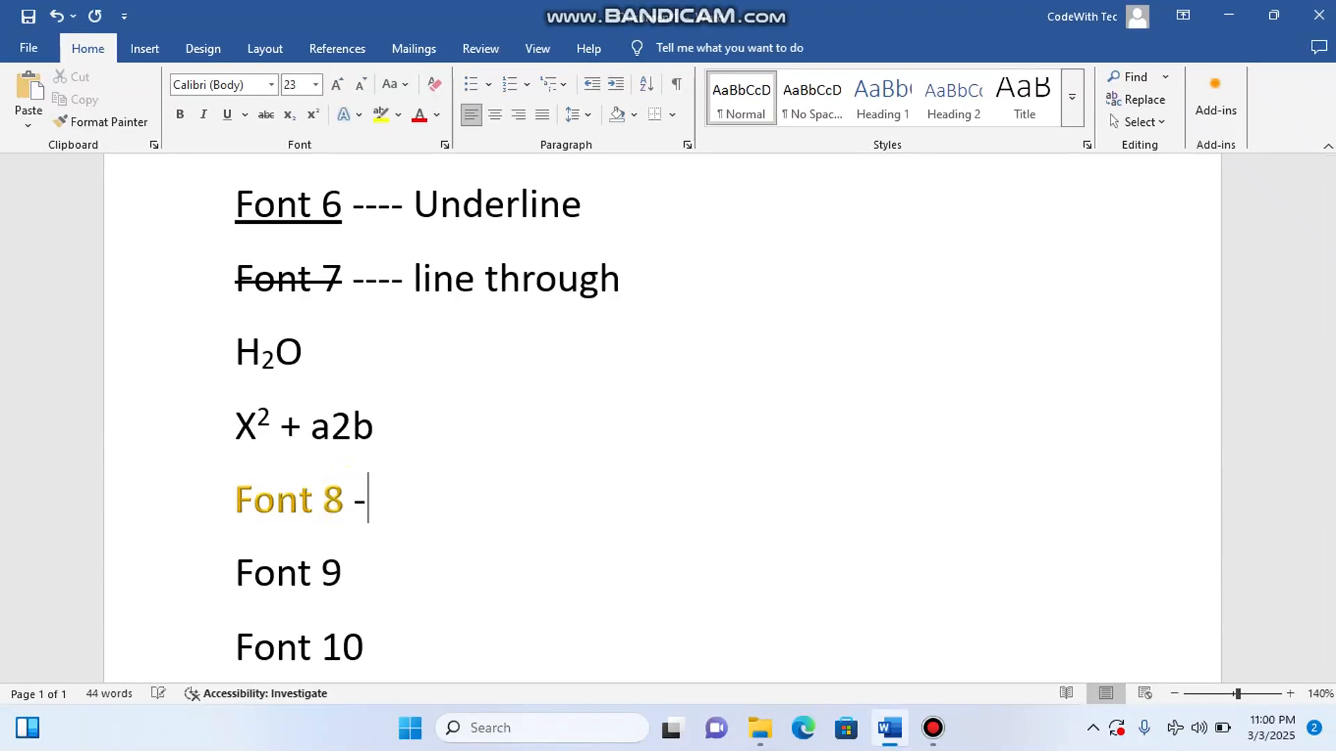
{"action": "type", "text": "--- tex"}
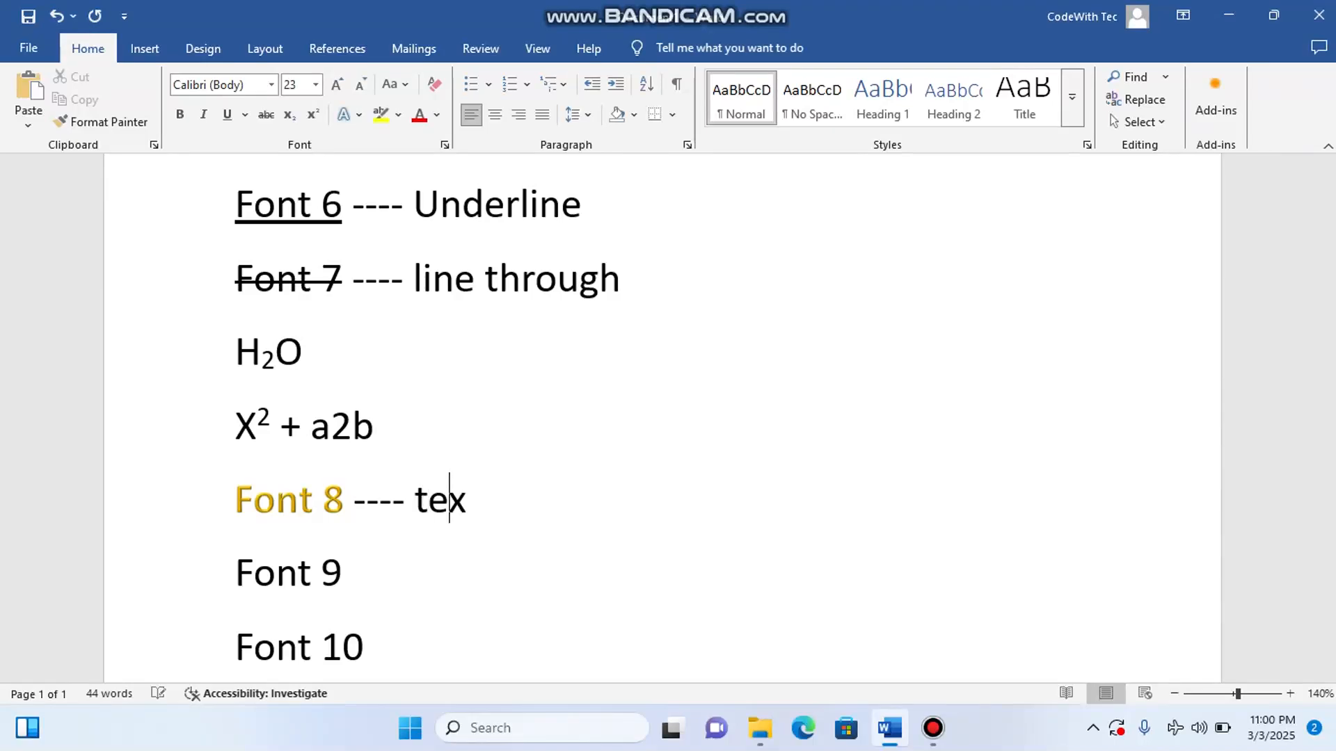
{"action": "type", "text": "t effect"}
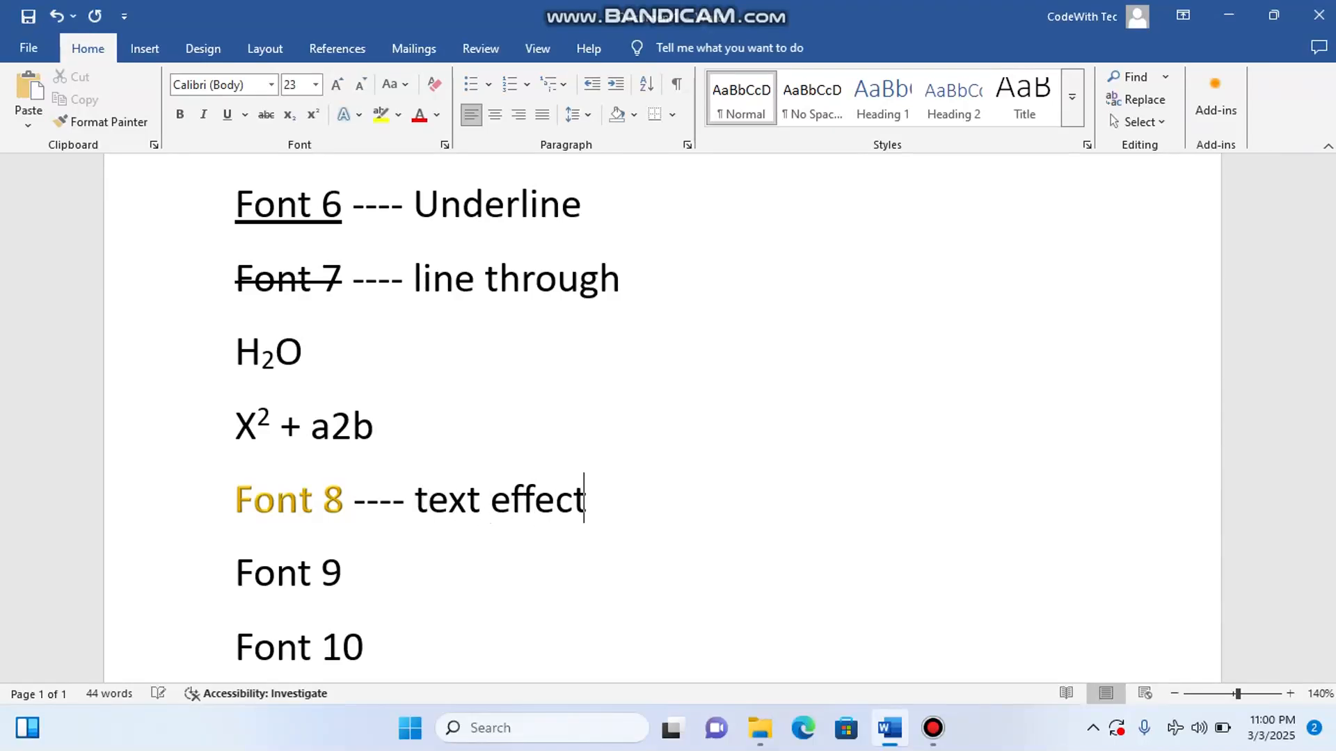
Add the label "---- background color" after "Font 9".
{"action": "left_click", "coordinate": [363, 572]}
{"action": "type", "text": "ba"}
{"action": "key", "text": "BackSpace"}
{"action": "key", "text": "BackSpace"}
{"action": "type", "text": "---- backgroun"}
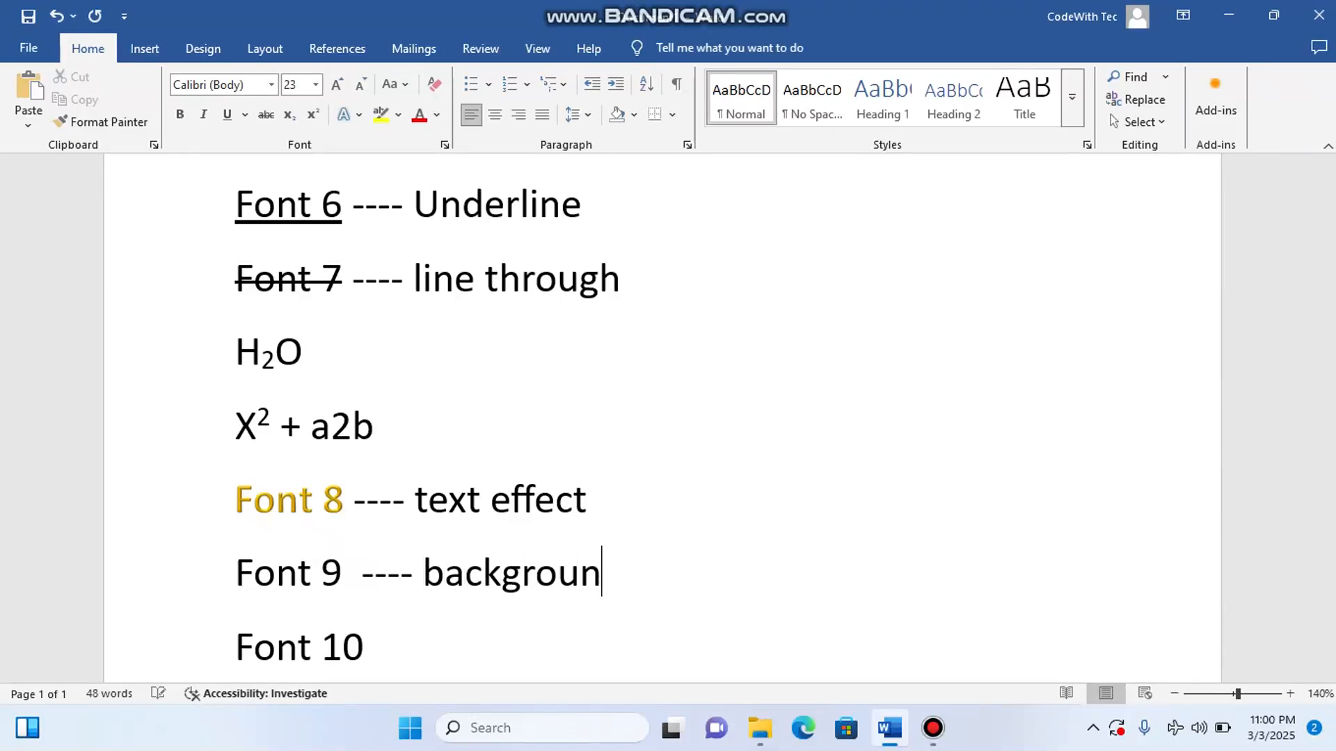
{"action": "type", "text": "f="}
{"action": "key", "text": "BackSpace"}
{"action": "key", "text": "BackSpace"}
{"action": "type", "text": "d color"}
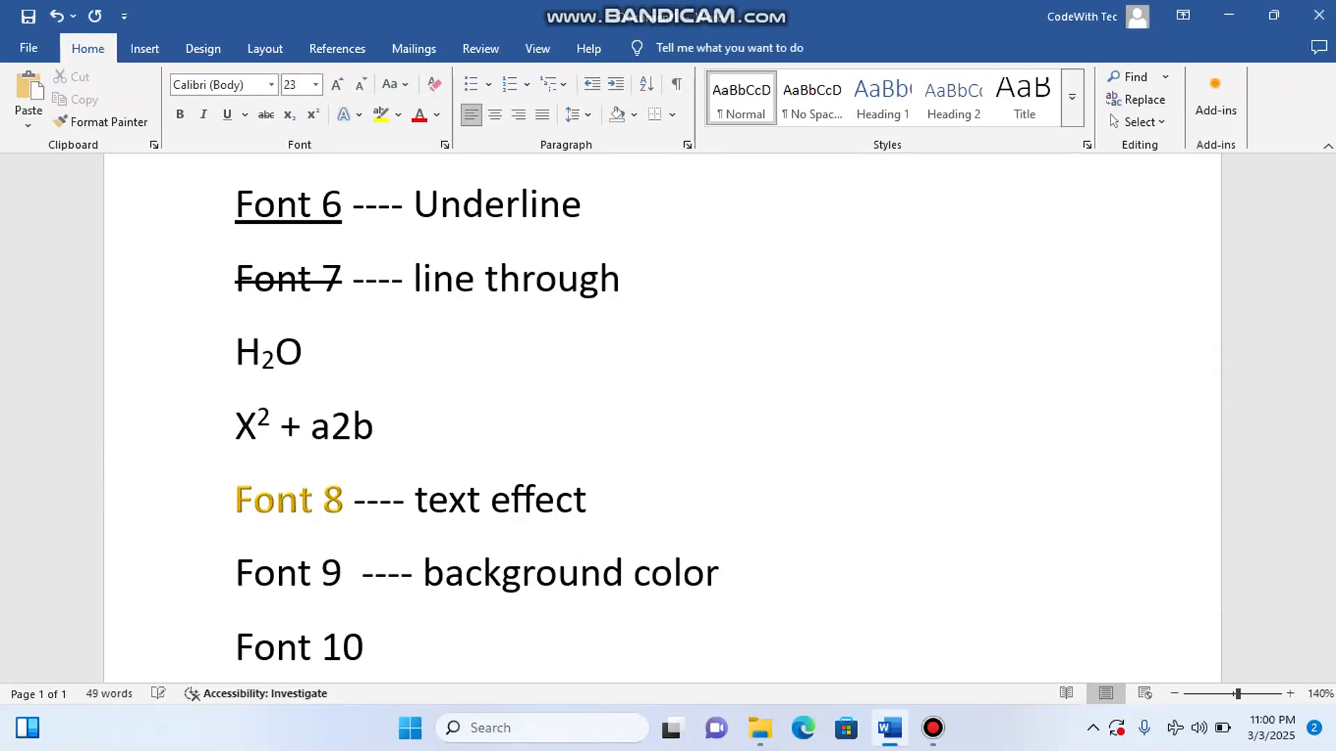
Add the label "---- text color" after "Font 10".
{"action": "left_click", "coordinate": [385, 639]}
{"action": "type", "text": "---- text co"}
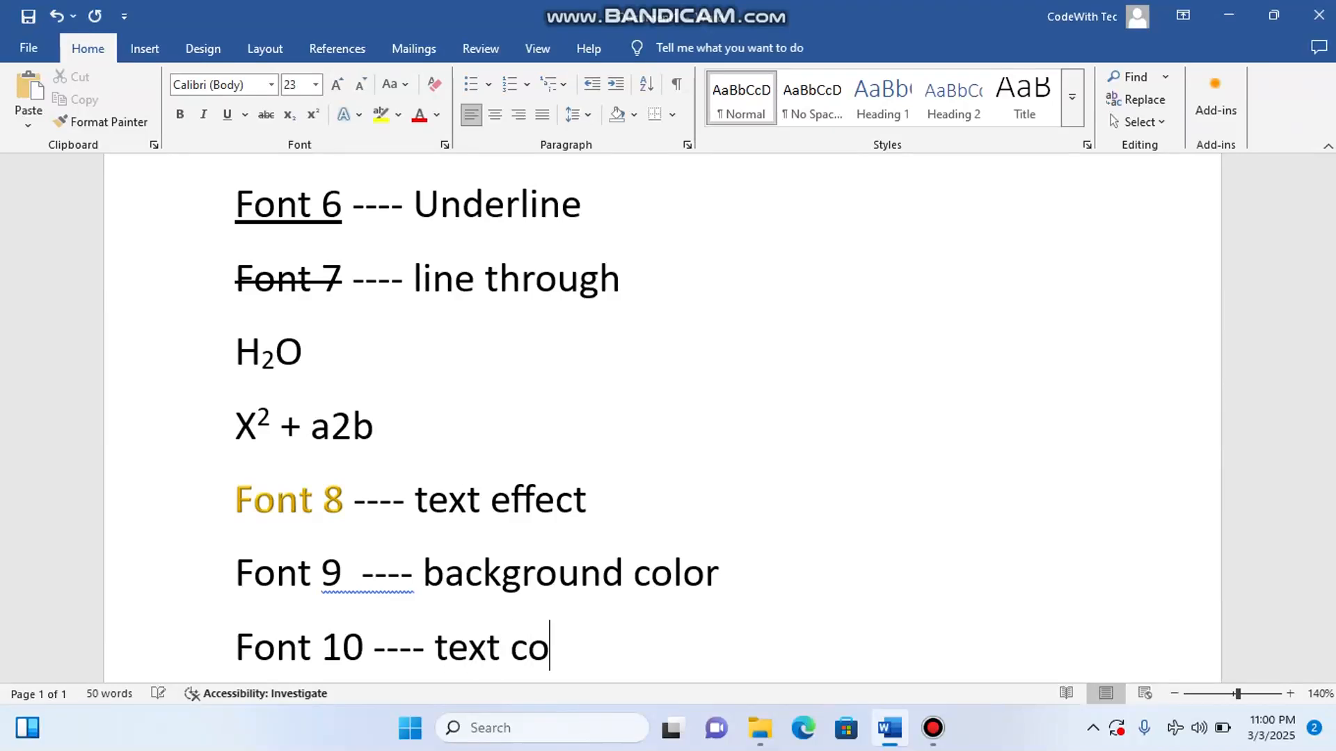
{"action": "type", "text": "lor"}
Highlight the words "Font 9" in red, leaving their "background color" label unhighlighted.
{"action": "scroll", "coordinate": [344, 533], "scroll_direction": "down", "scroll_amount": 1}
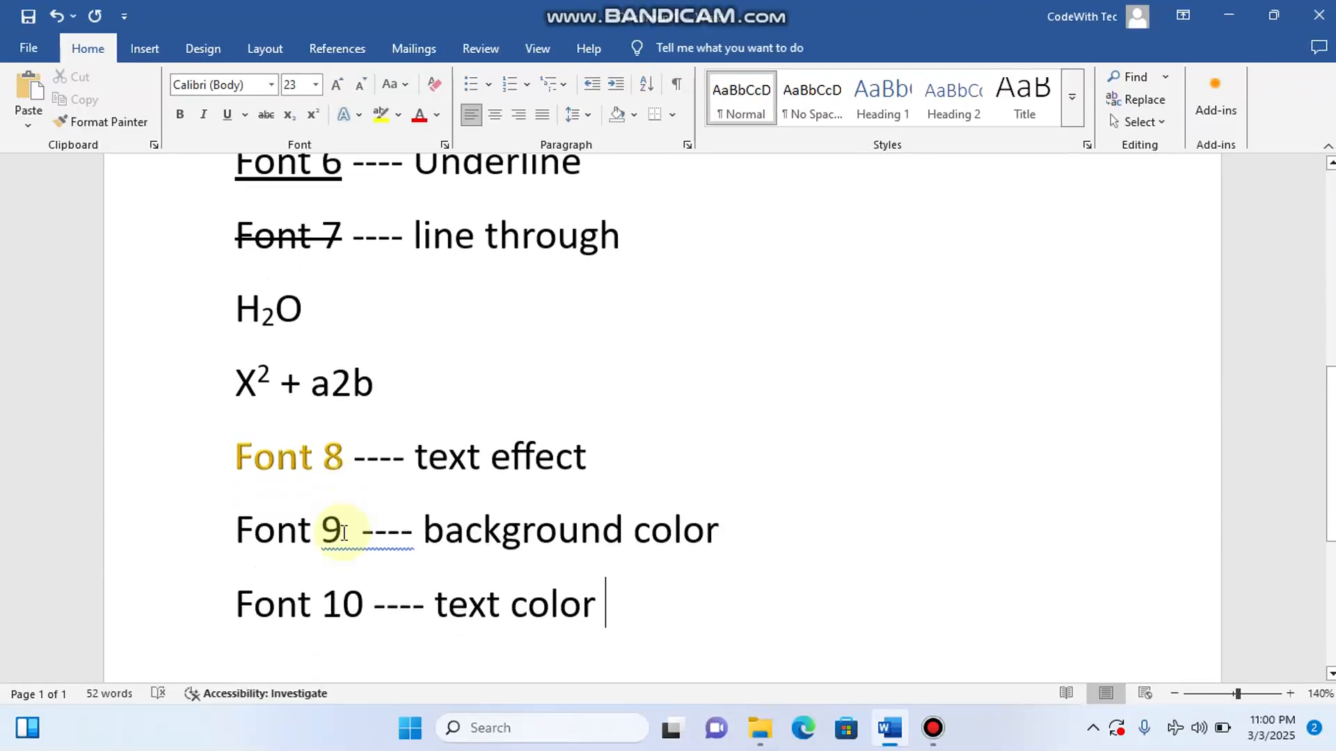
{"action": "scroll", "coordinate": [343, 533], "scroll_direction": "down", "scroll_amount": 4}
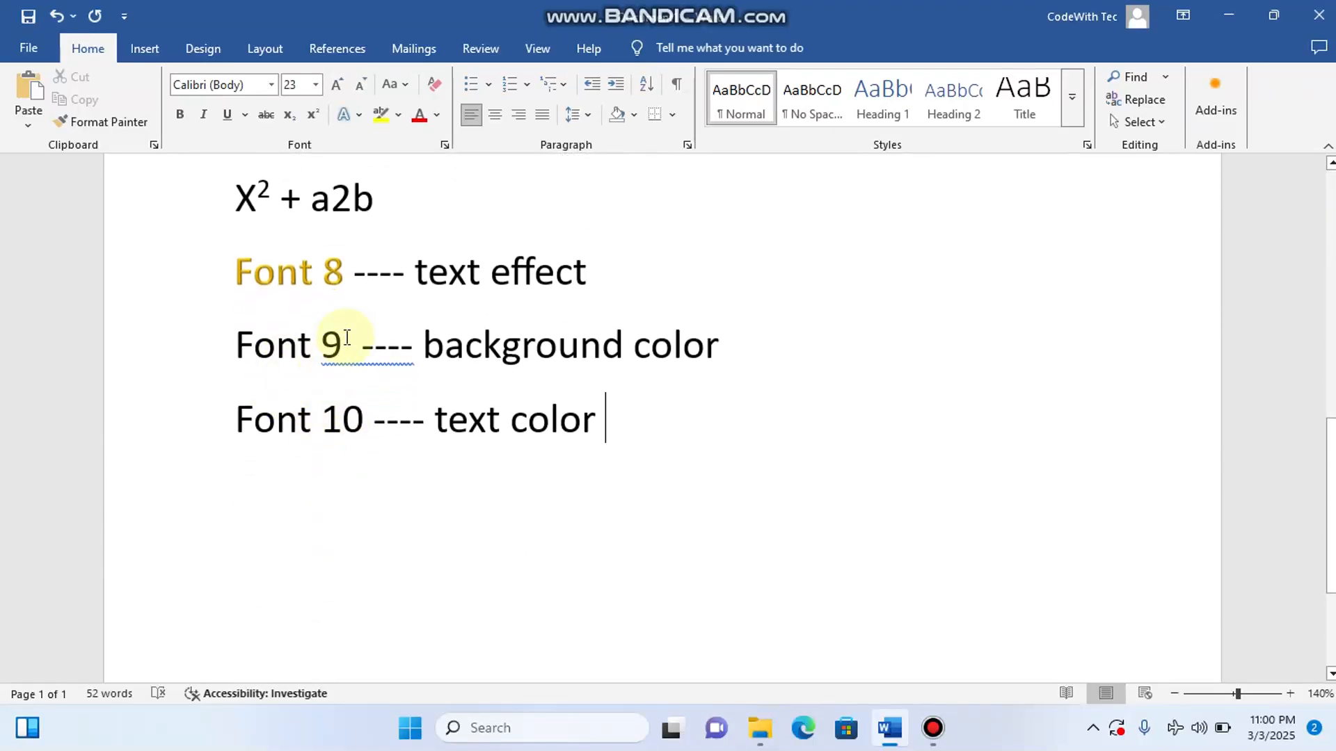
{"action": "left_click", "coordinate": [96, 123]}
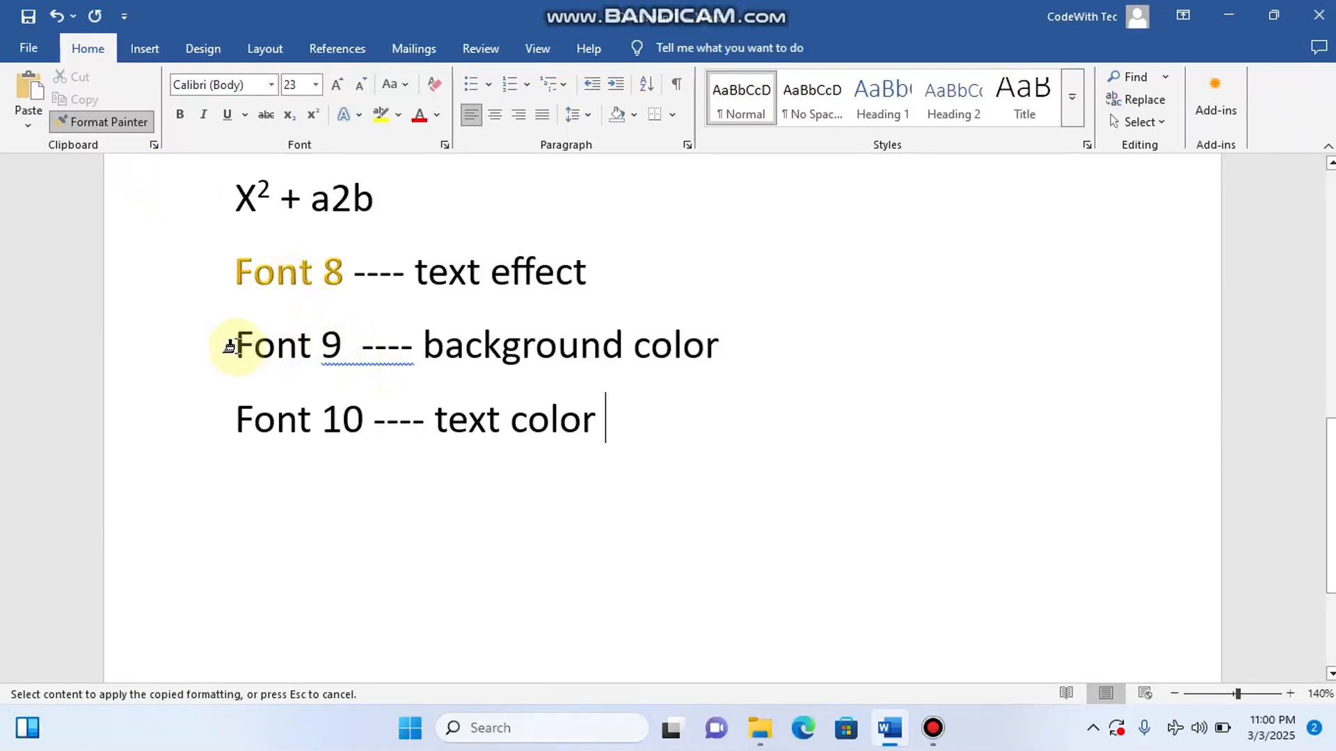
{"action": "left_click_drag", "start_coordinate": [229, 346], "coordinate": [341, 357]}
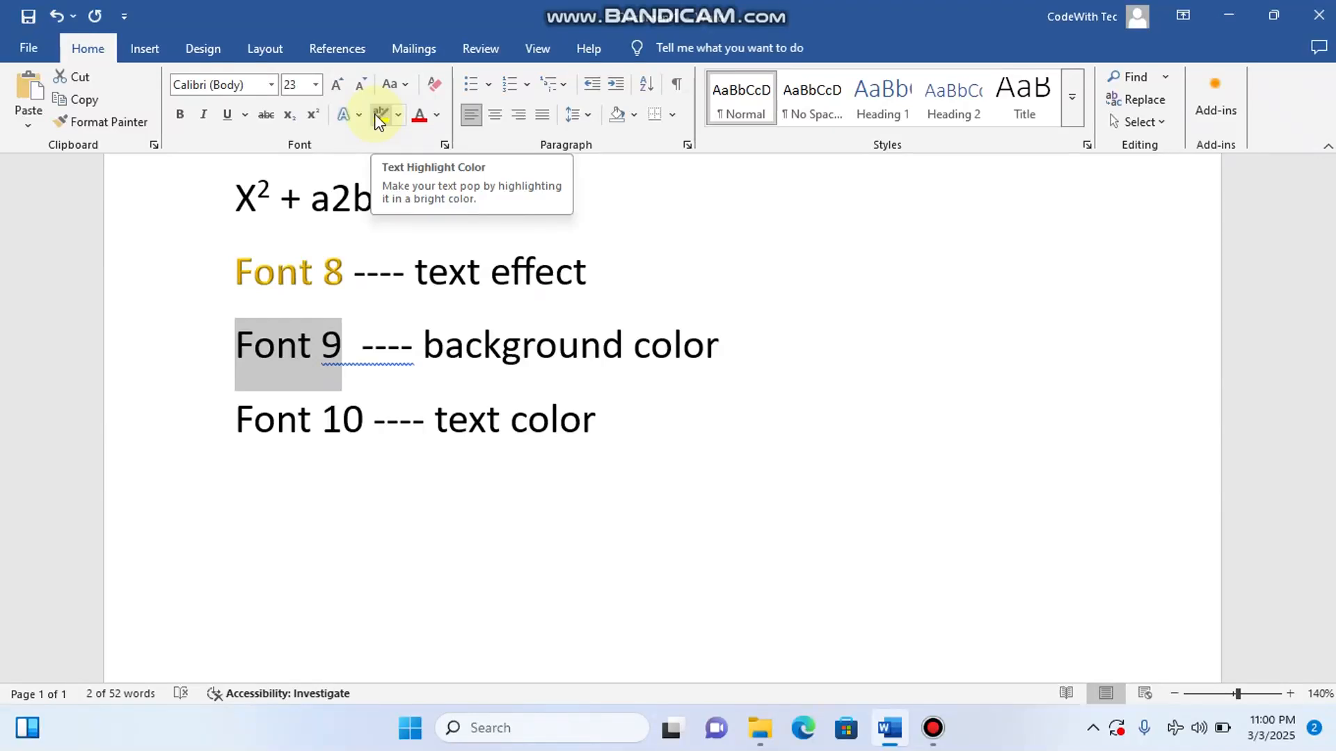
{"action": "left_click", "coordinate": [396, 115]}
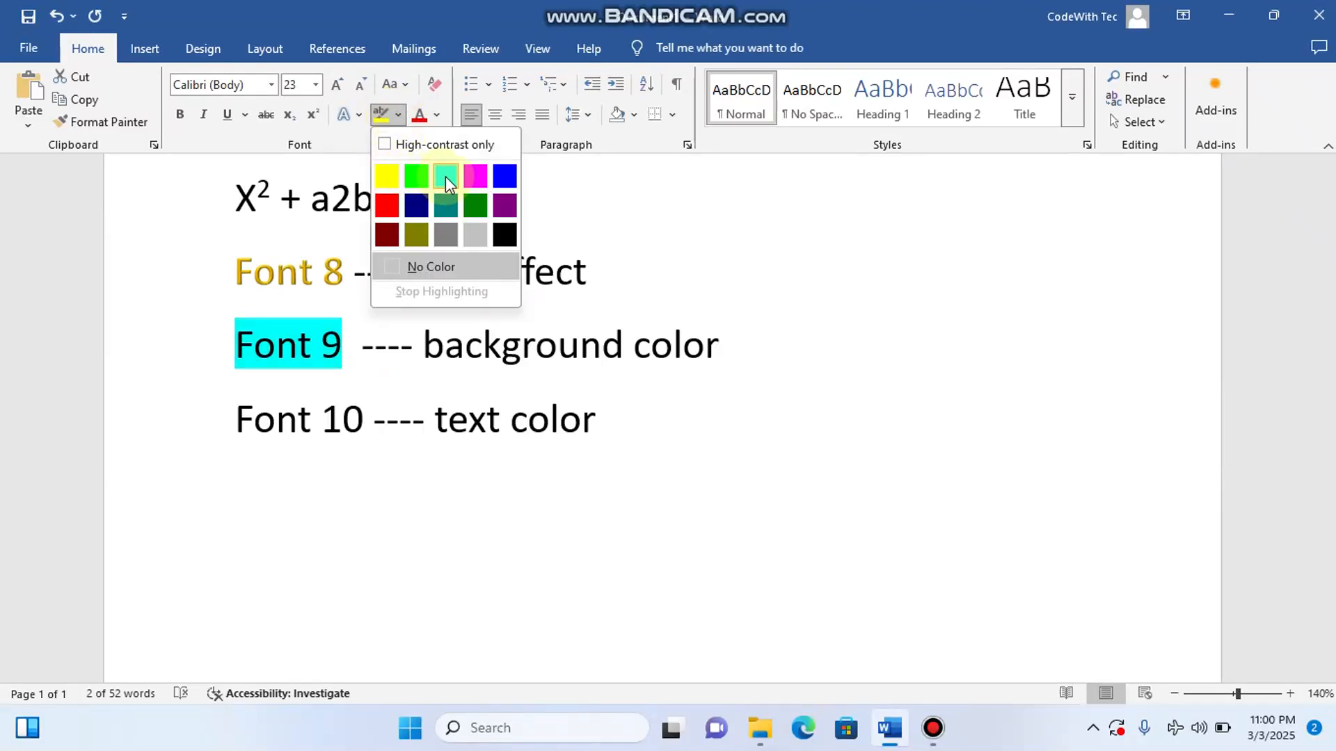
{"action": "left_click", "coordinate": [390, 211]}
Delete the extra space between "Font 9" and its dashes.
{"action": "left_click", "coordinate": [352, 364]}
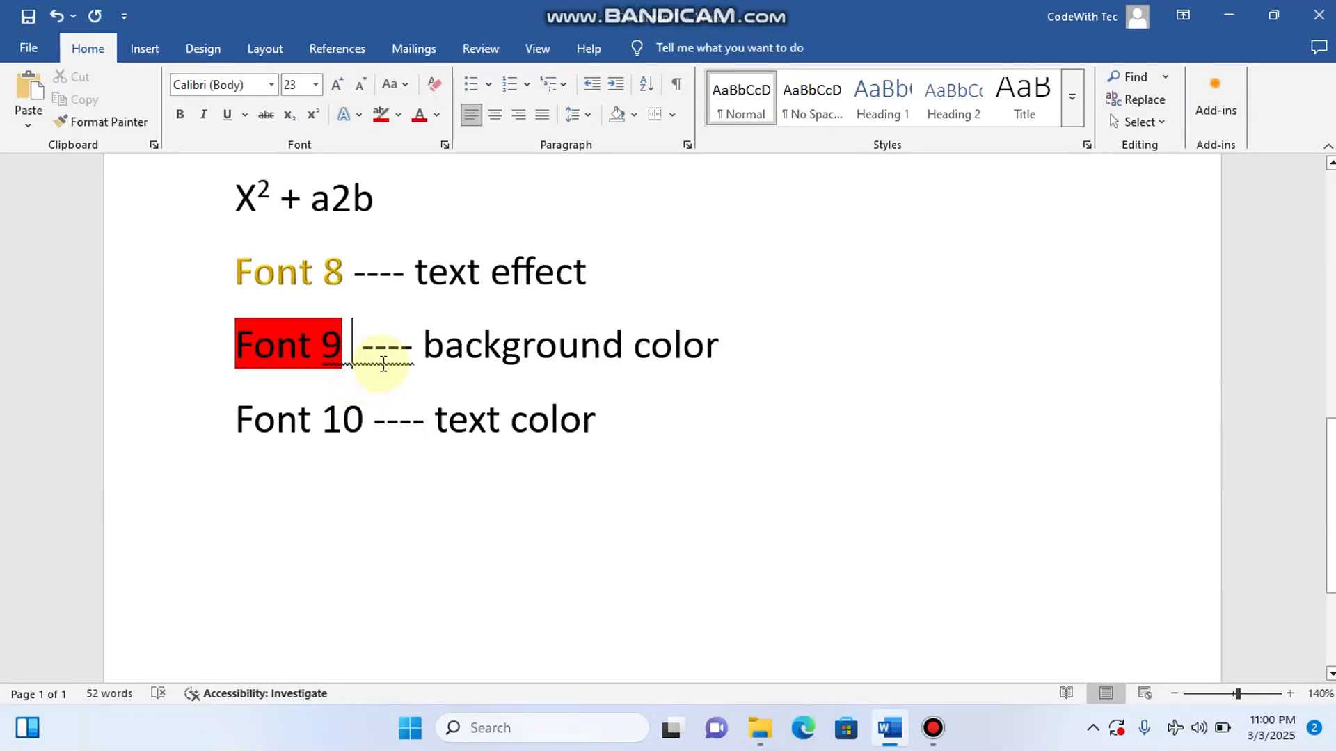
{"action": "left_click", "coordinate": [362, 367]}
{"action": "key", "text": "BackSpace"}
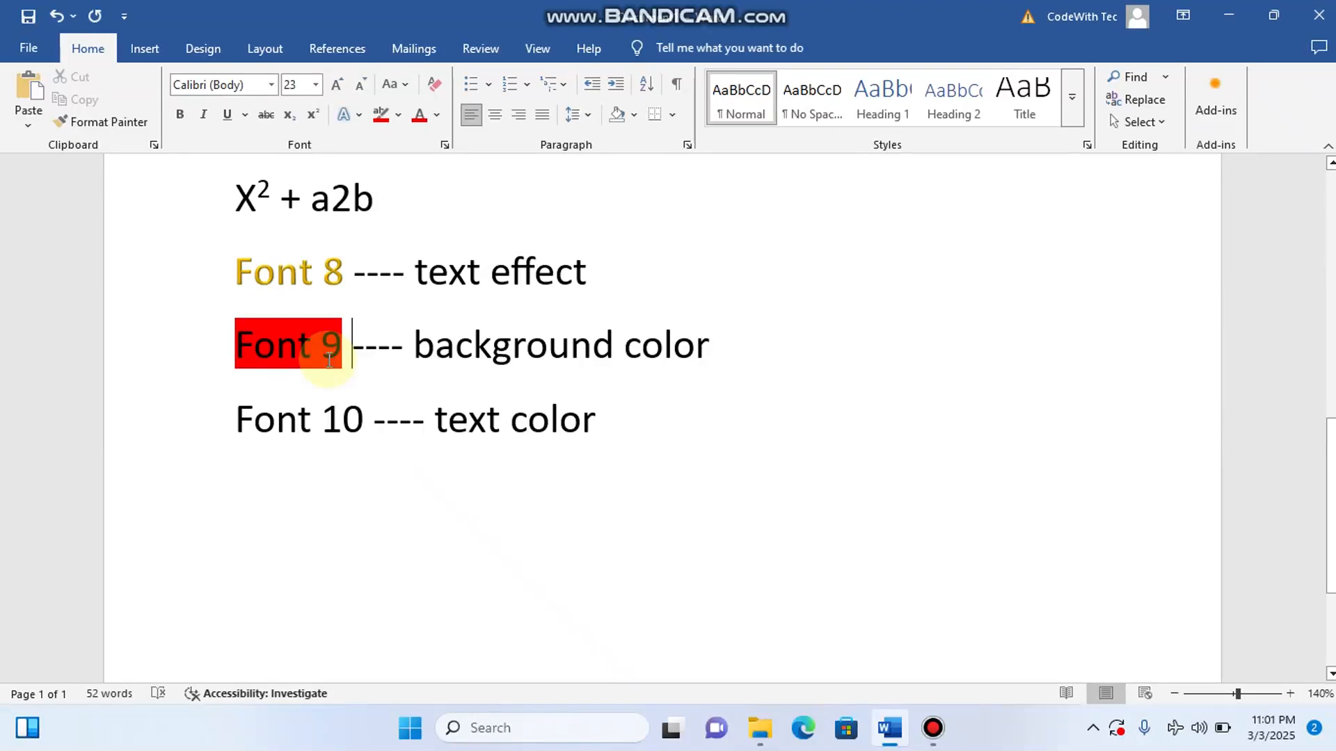
Copy the formatting at the end of "Font 10" onto the words "Font 10" with Format Painter.
{"action": "left_click", "coordinate": [360, 421]}
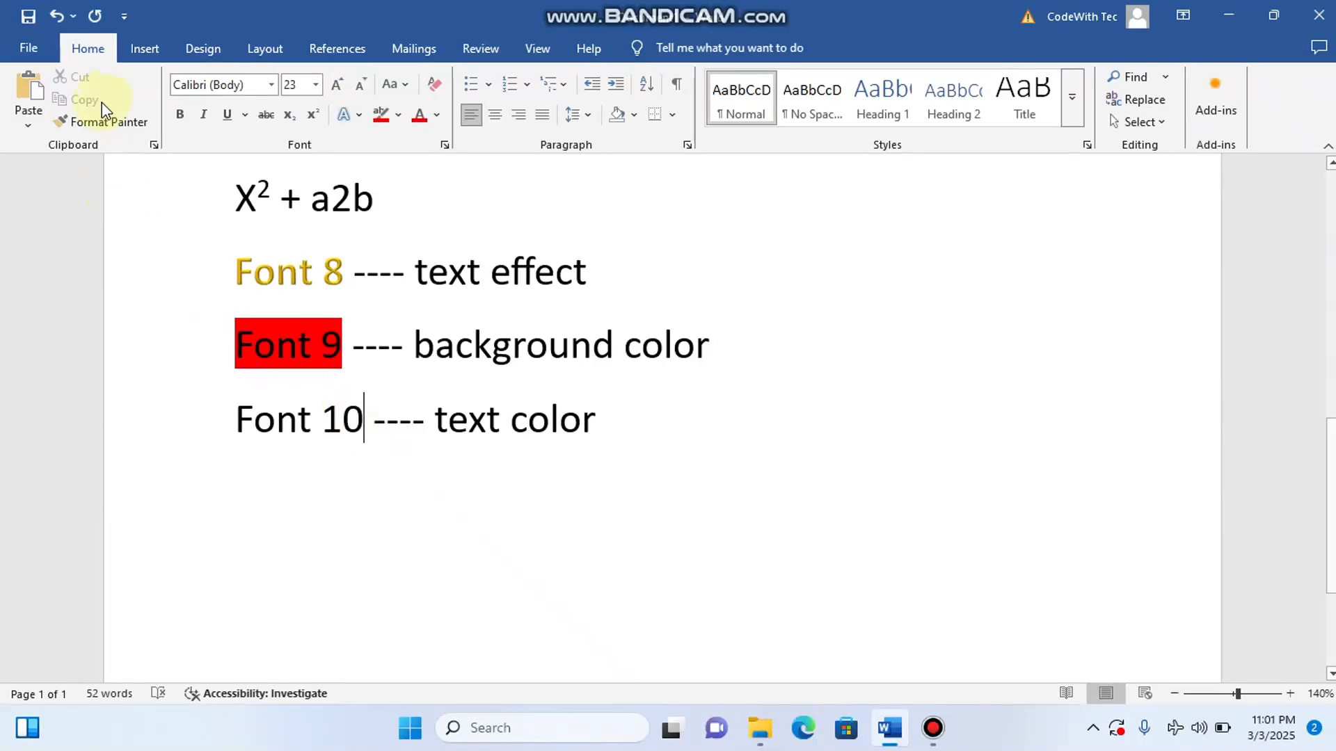
{"action": "left_click", "coordinate": [103, 122]}
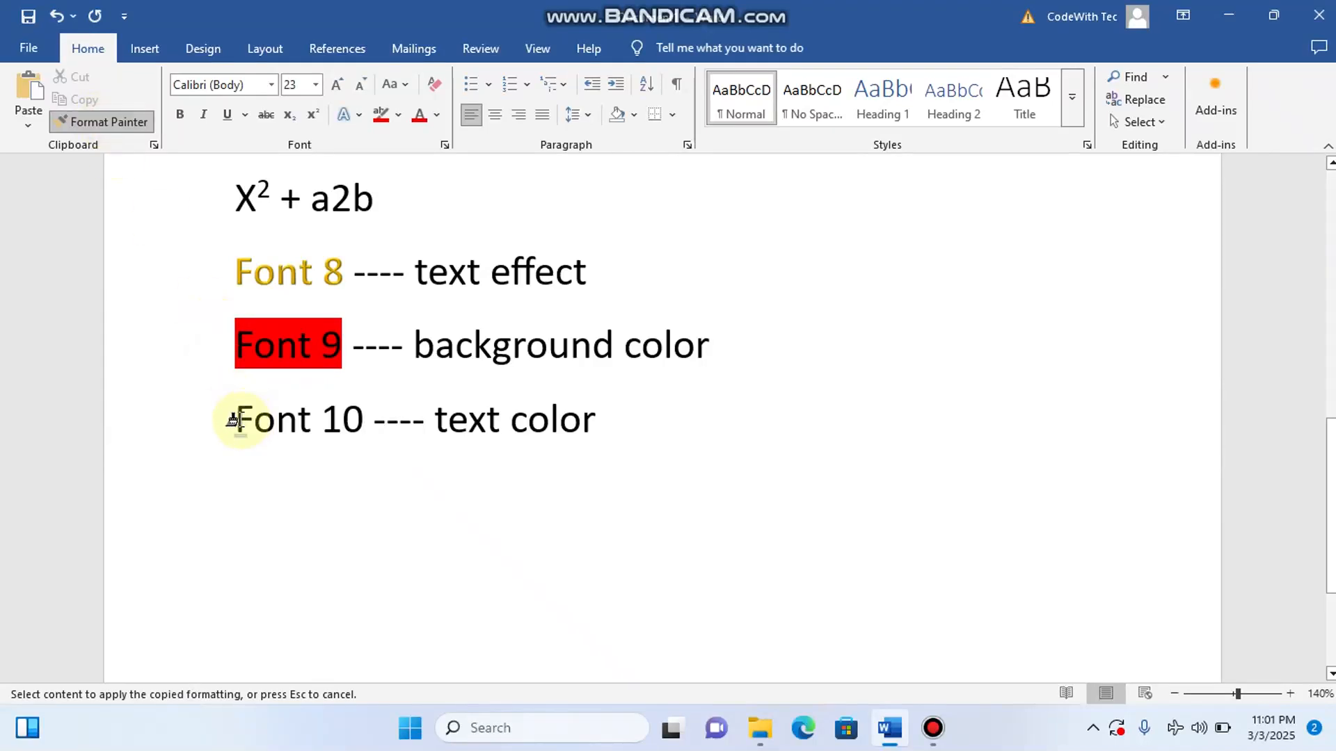
{"action": "left_click_drag", "start_coordinate": [233, 417], "coordinate": [338, 422]}
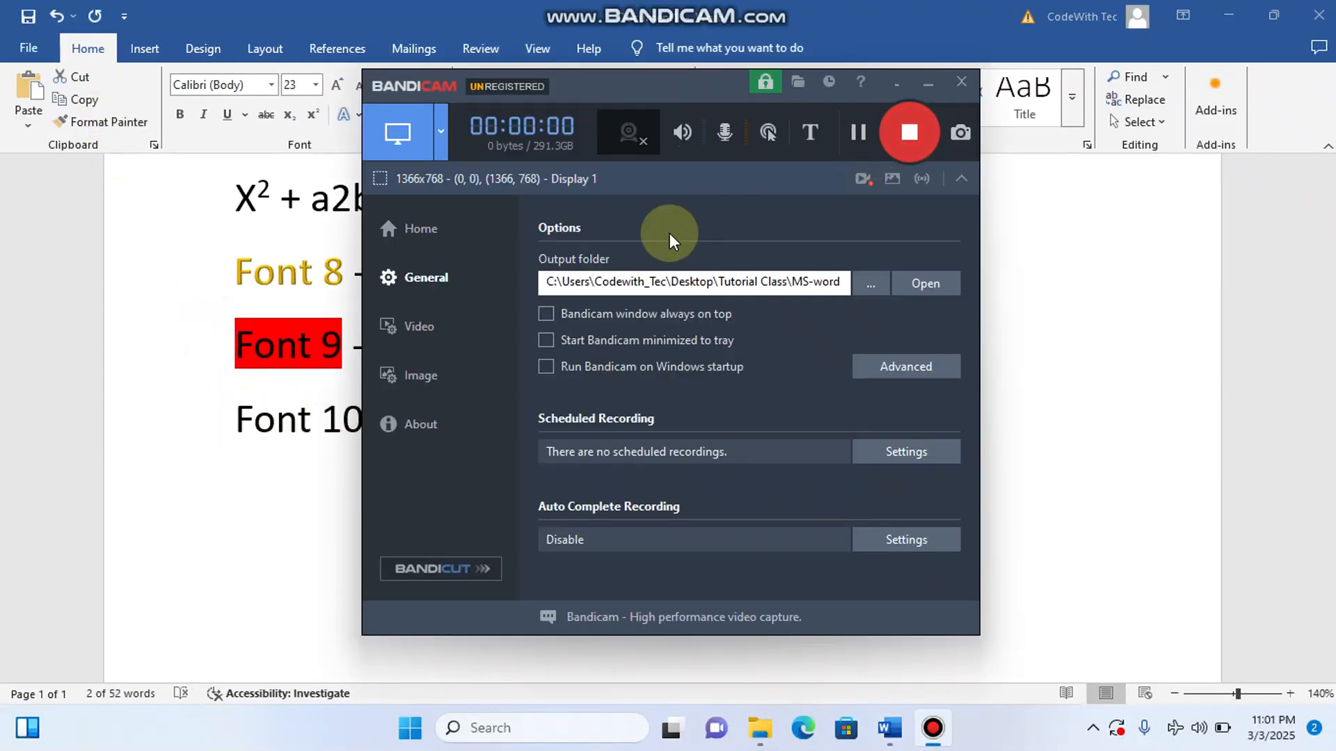
{"action": "left_click", "coordinate": [929, 87]}
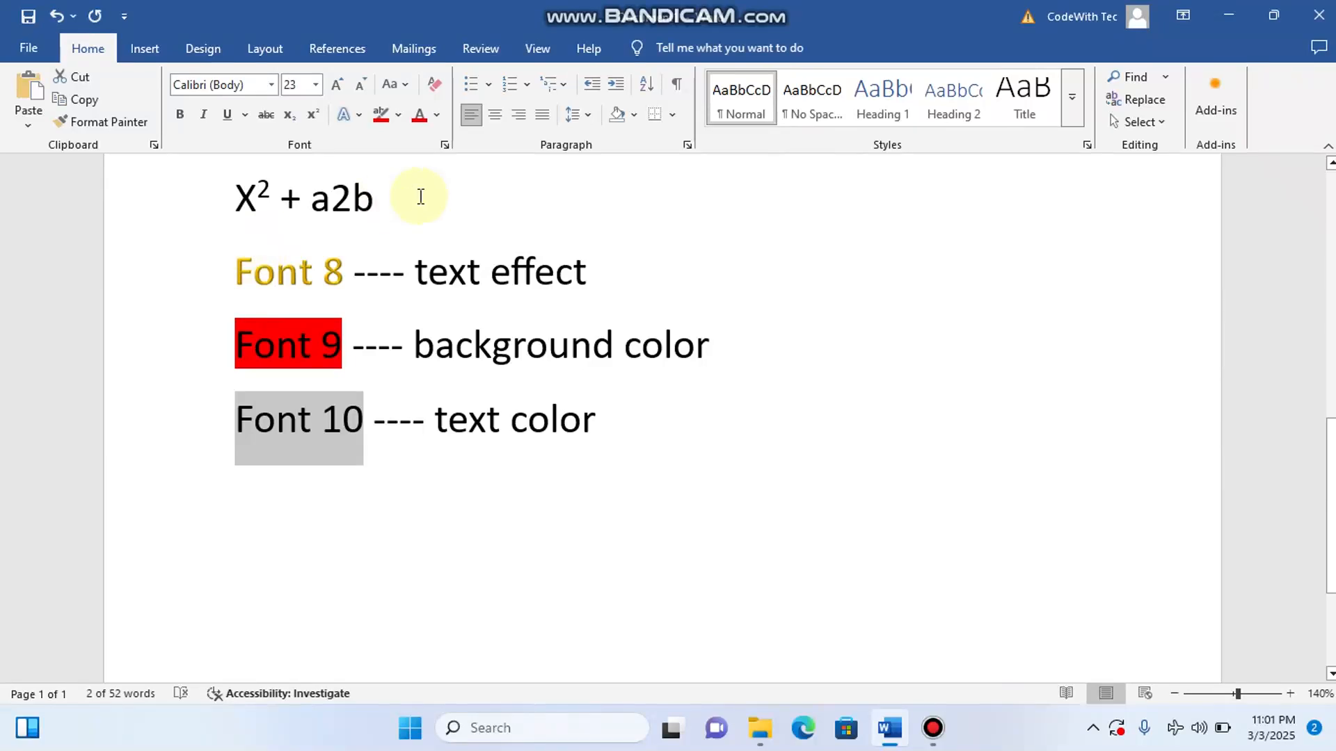
Set the text color of the words "Font 10" to the standard red, leaving their "text color" label black.
{"action": "left_click", "coordinate": [234, 419]}
{"action": "left_click", "coordinate": [97, 122]}
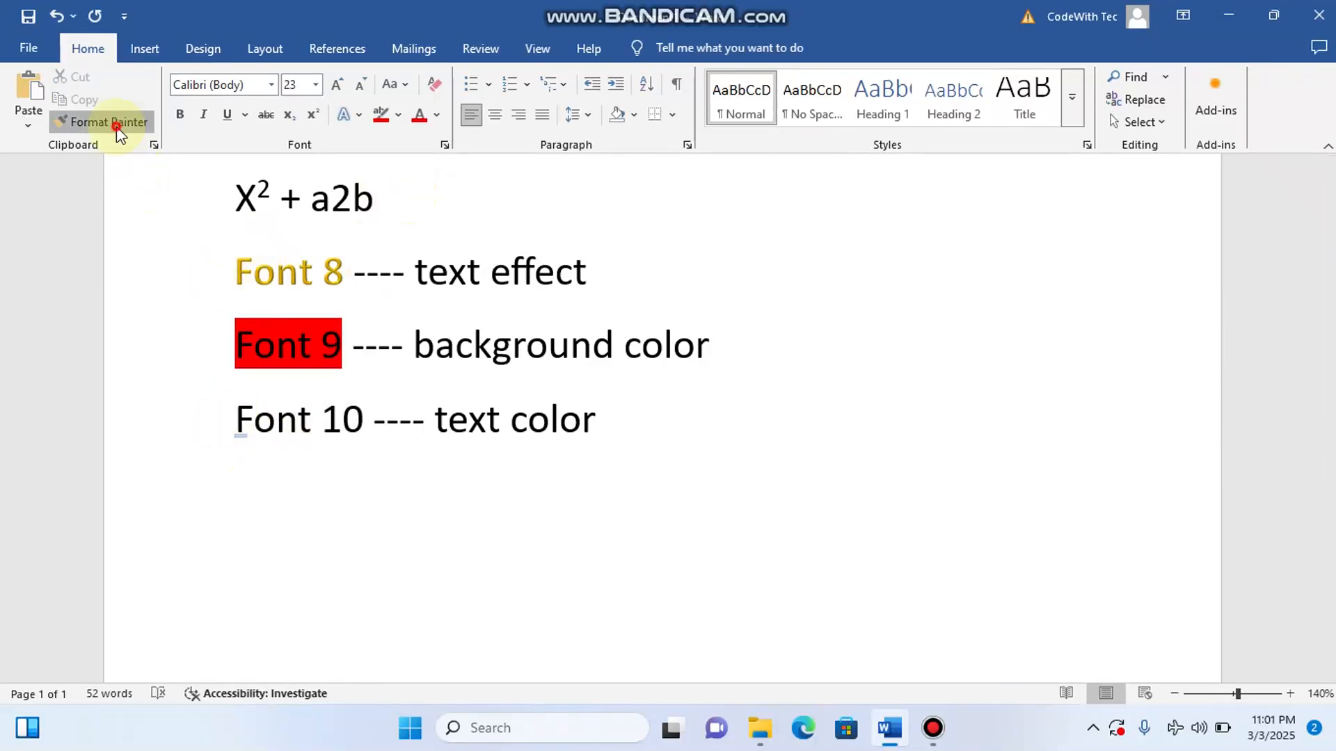
{"action": "mouse_move", "coordinate": [234, 409]}
{"action": "left_mouse_down"}
{"action": "mouse_move", "coordinate": [337, 420]}
{"action": "mouse_move", "coordinate": [345, 435]}
{"action": "mouse_move", "coordinate": [354, 413]}
{"action": "left_mouse_up"}
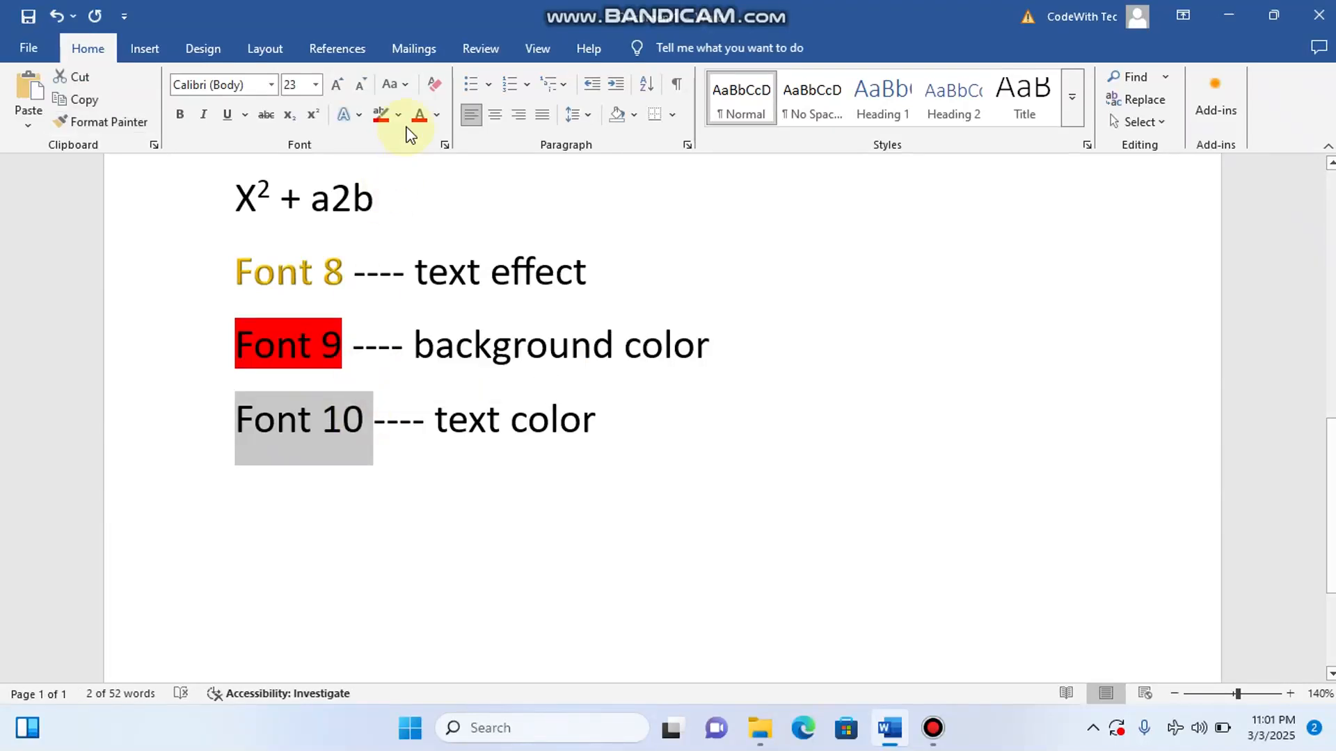
{"action": "left_click", "coordinate": [439, 116]}
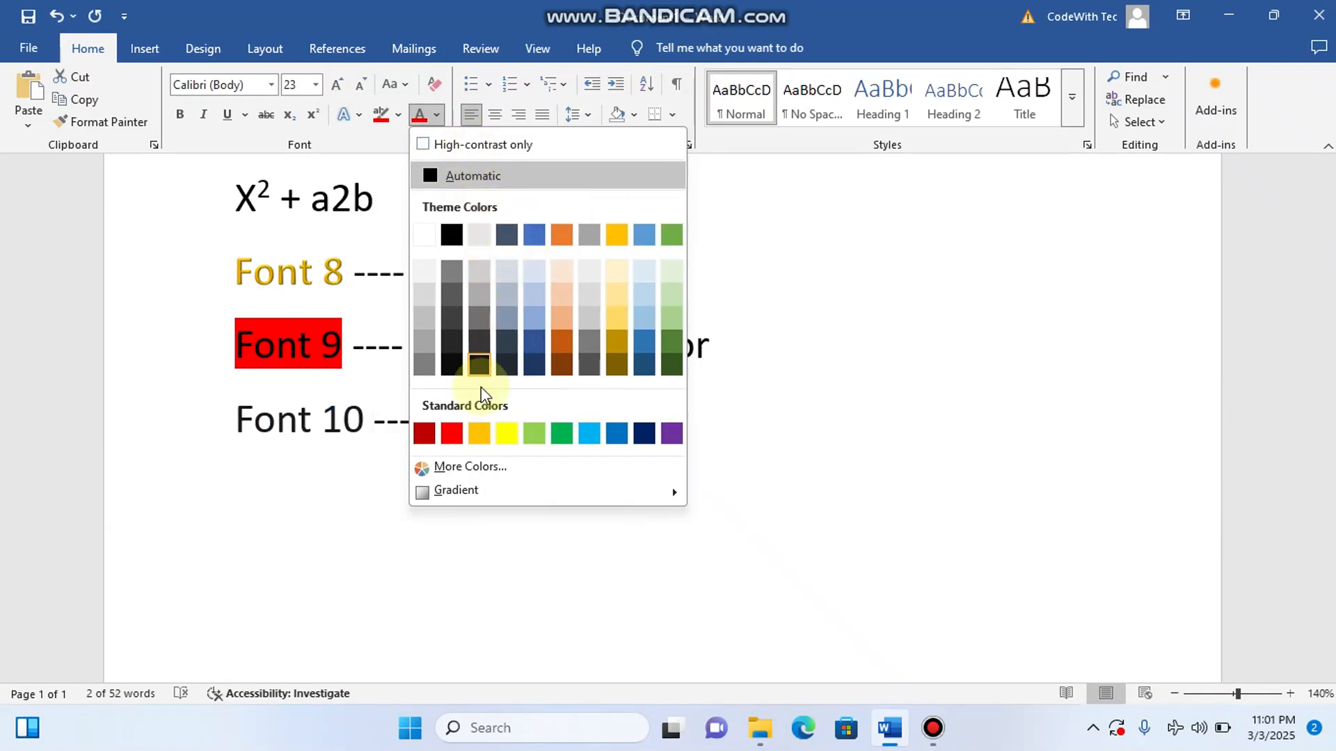
{"action": "left_click", "coordinate": [455, 436]}
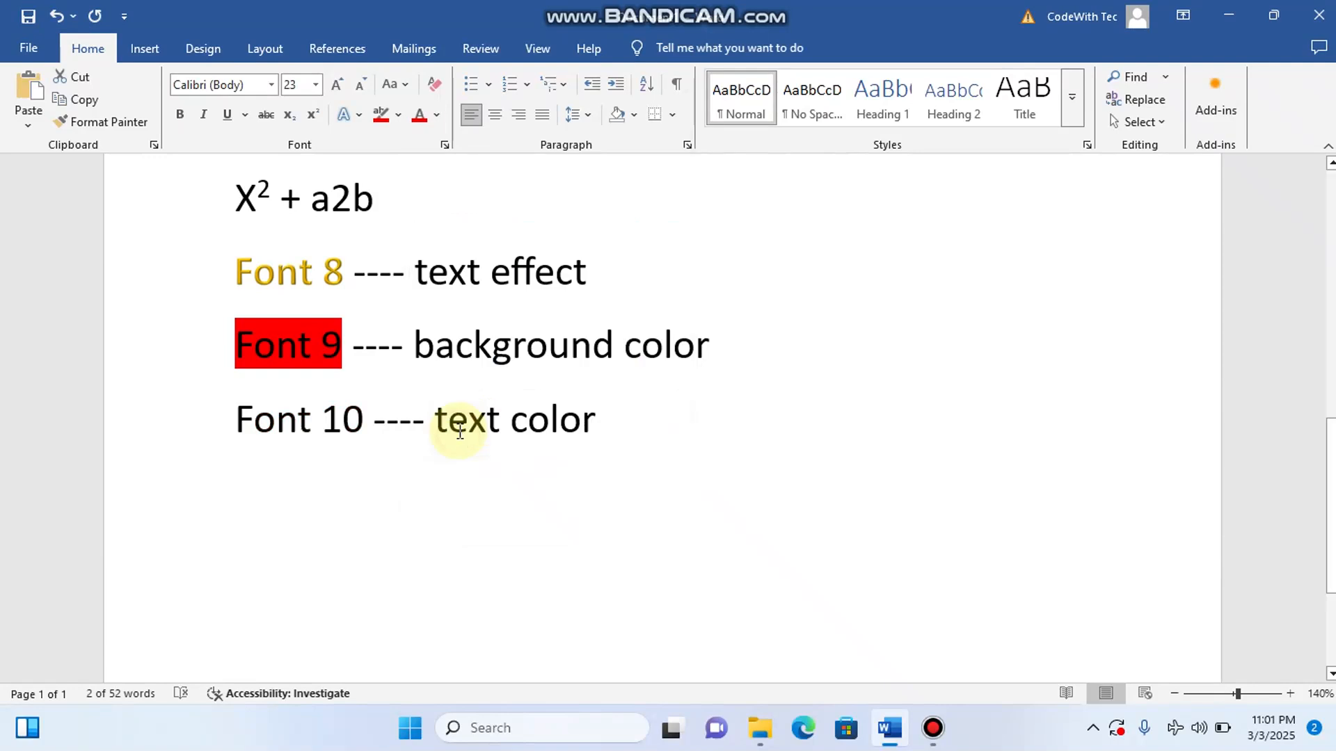
Review the formatted sample lines and their labels, starting from "Font 1".
{"action": "scroll", "coordinate": [415, 321], "scroll_direction": "up", "scroll_amount": 2}
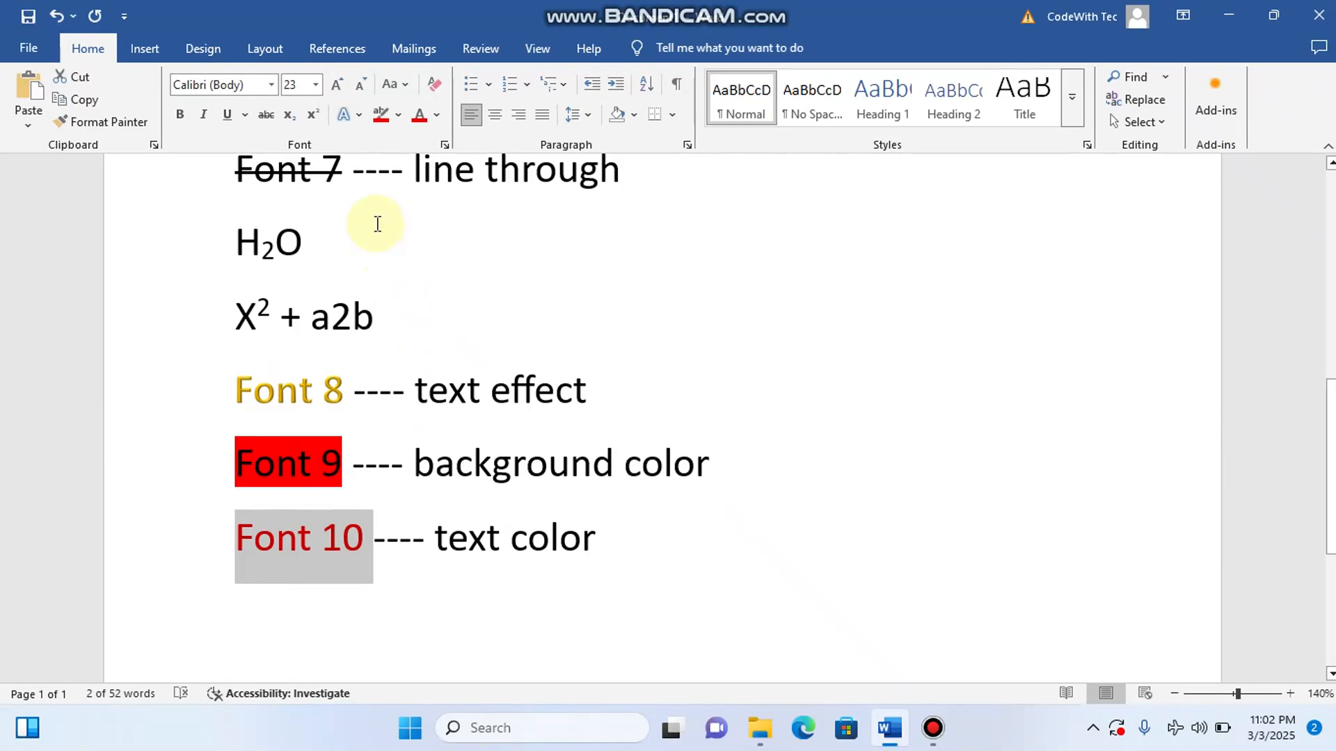
{"action": "scroll", "coordinate": [378, 222], "scroll_direction": "up", "scroll_amount": 9}
{"action": "scroll", "coordinate": [376, 221], "scroll_direction": "down", "scroll_amount": 3}
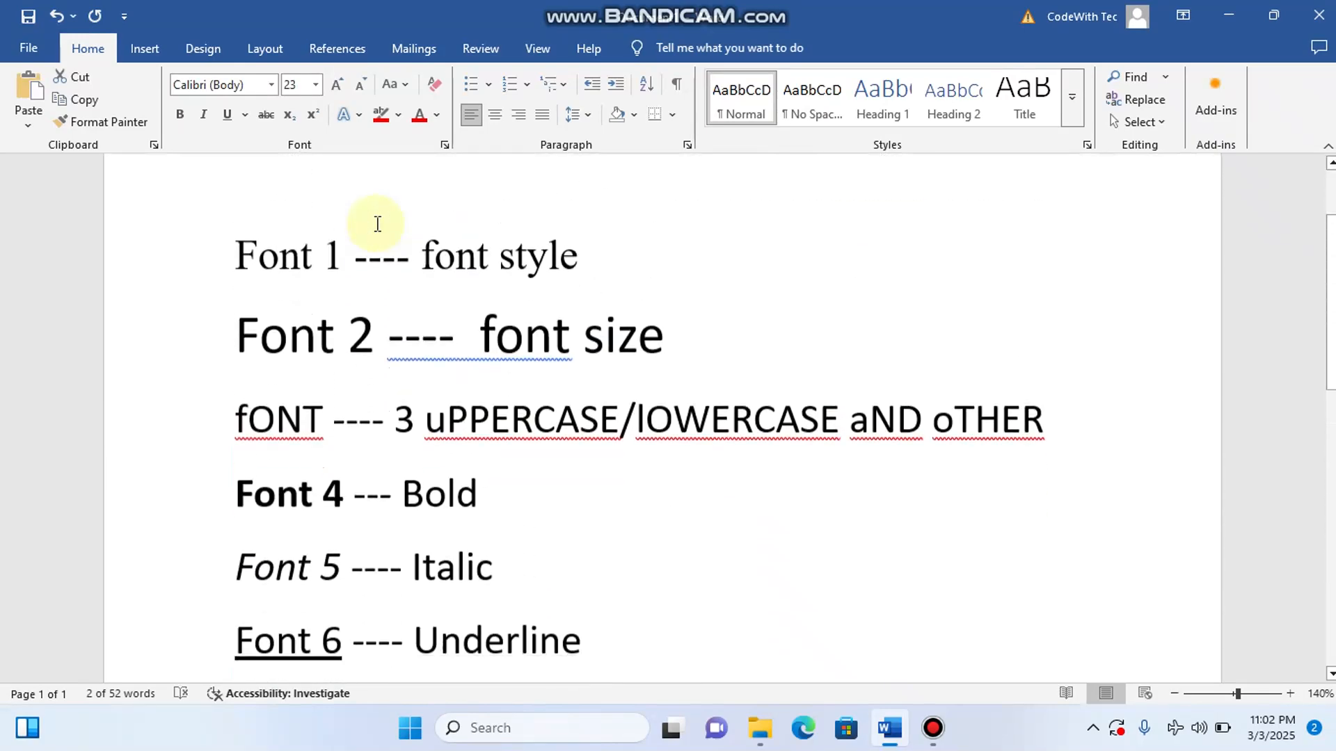
{"action": "scroll", "coordinate": [376, 222], "scroll_direction": "up", "scroll_amount": 2}
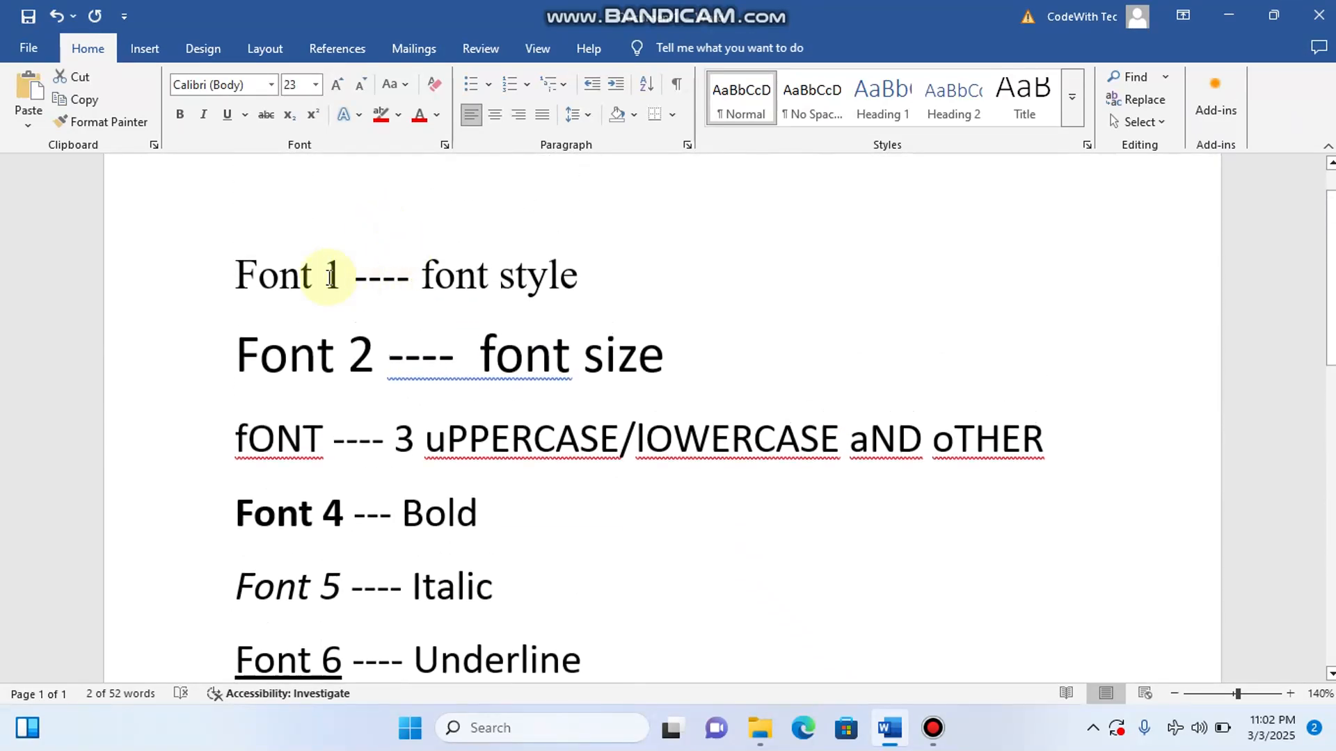
{"action": "scroll", "coordinate": [328, 277], "scroll_direction": "down", "scroll_amount": 3}
{"action": "scroll", "coordinate": [329, 277], "scroll_direction": "down", "scroll_amount": 1}
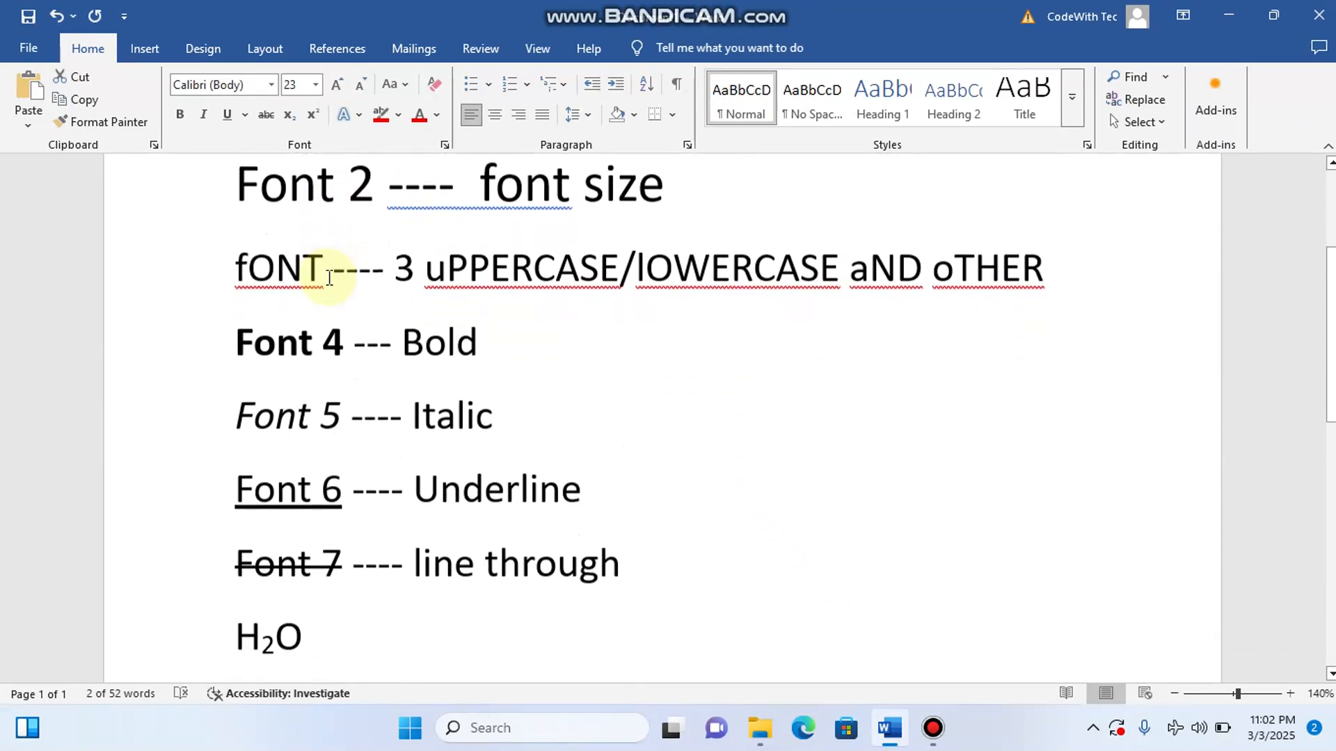